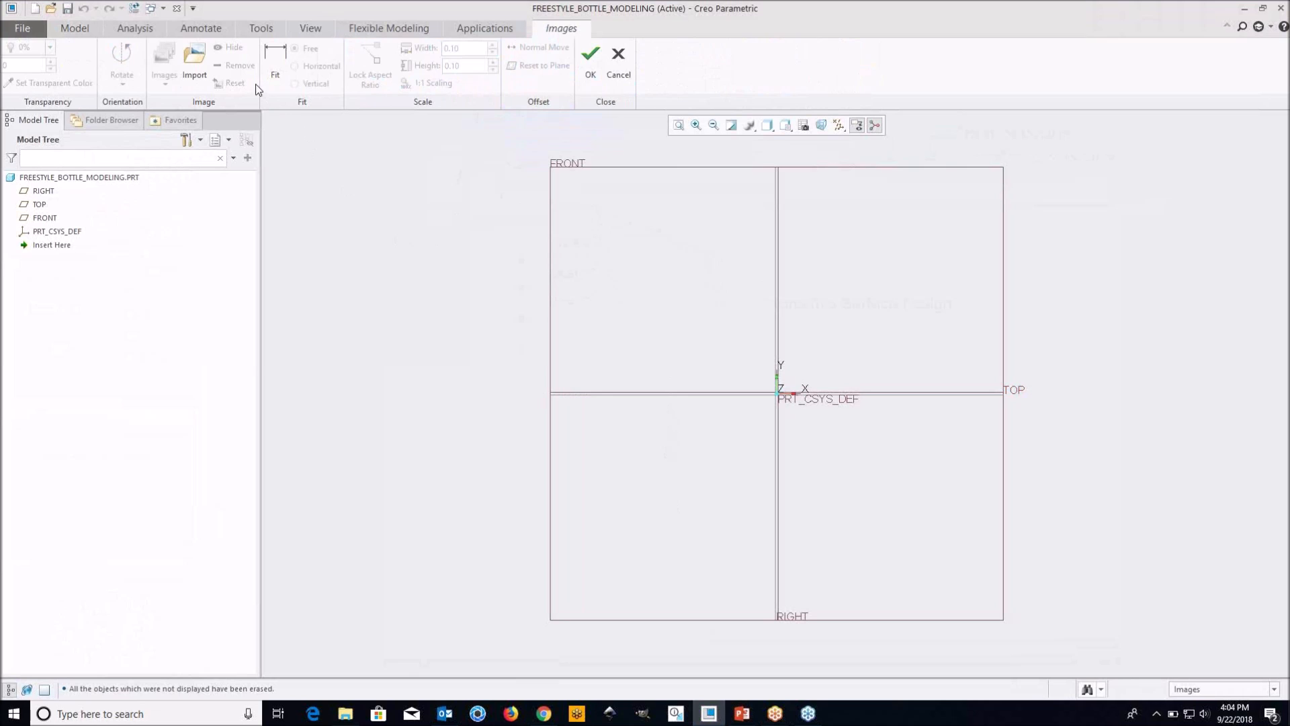
Import bottle.jpg from the working directory as a reference image placed on the FRONT datum plane
click(196, 56)
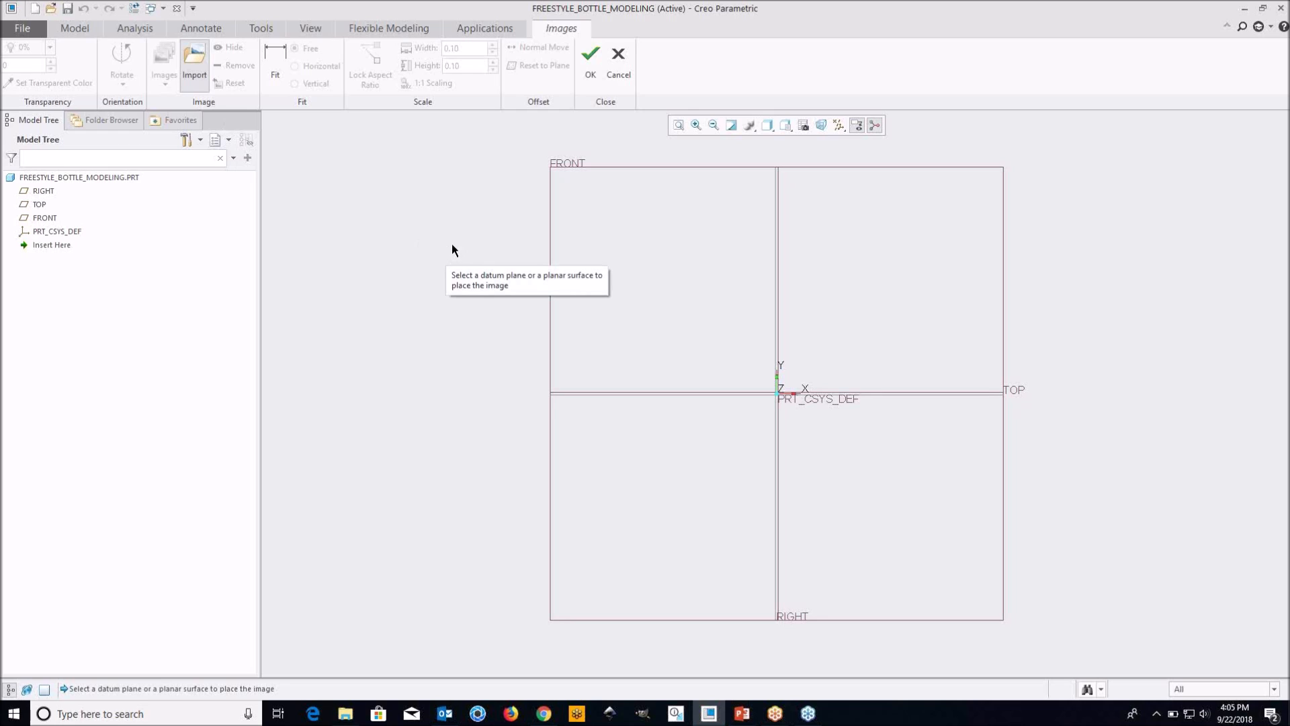
click(580, 169)
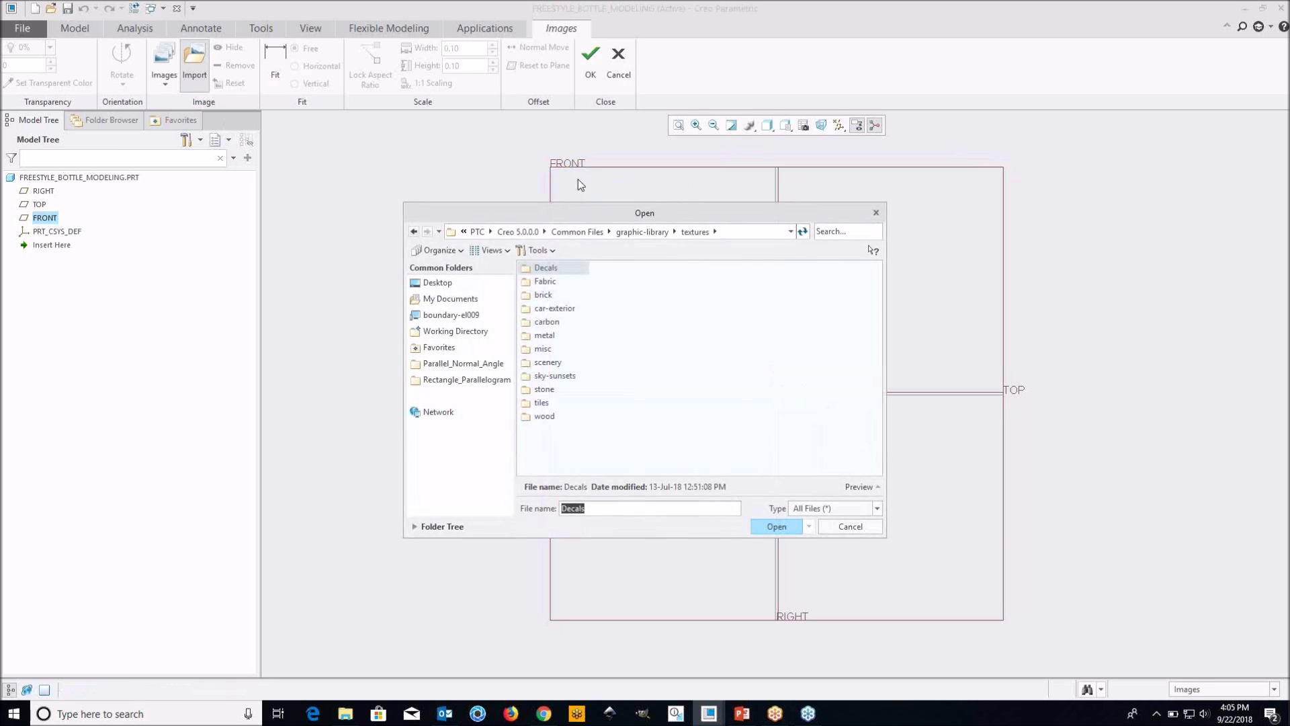
click(469, 336)
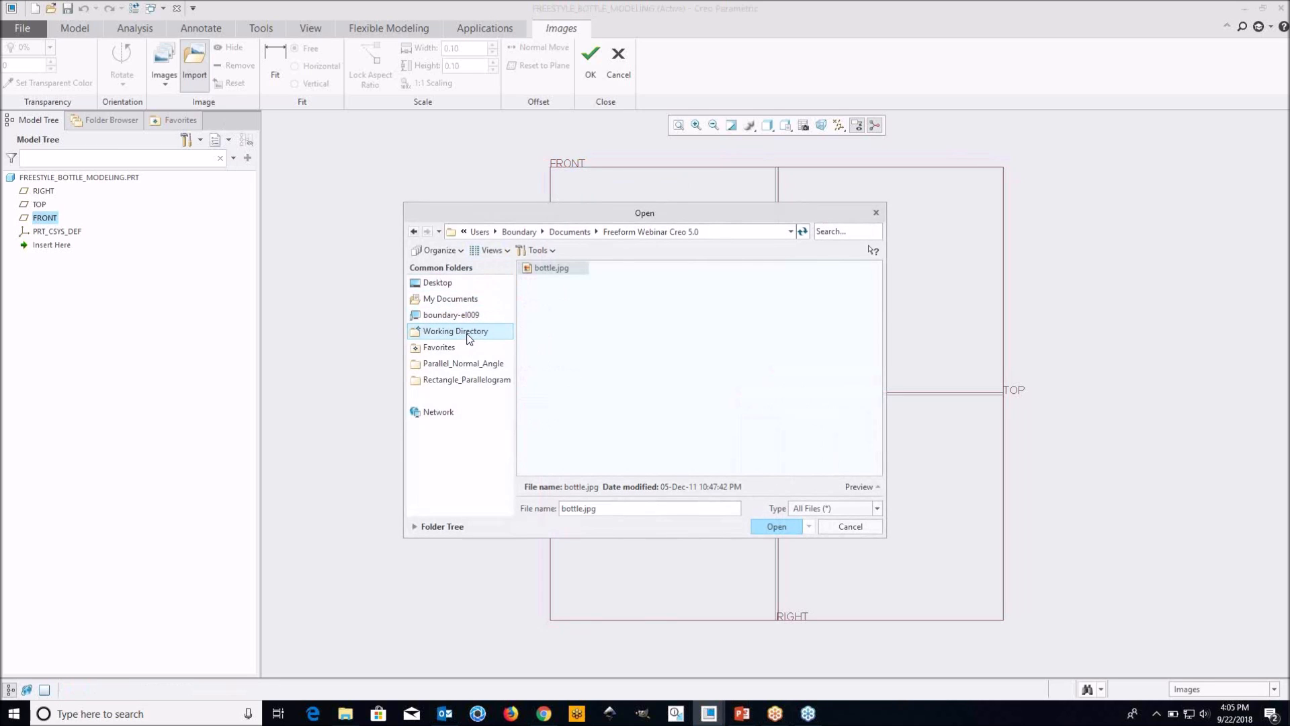
click(552, 268)
click(778, 526)
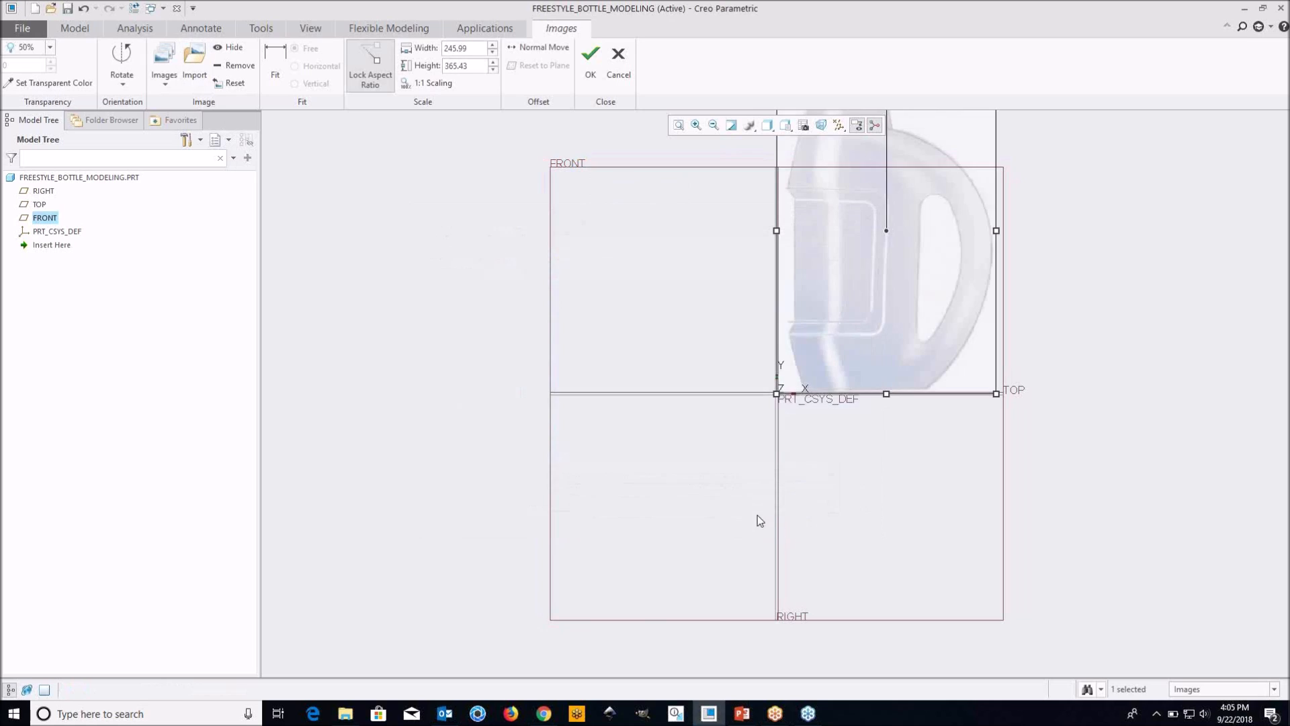
Fit the bottle image to true size by stretching the fit line from the bottle's top to its base and setting 250
scroll(504, 457, down, 2)
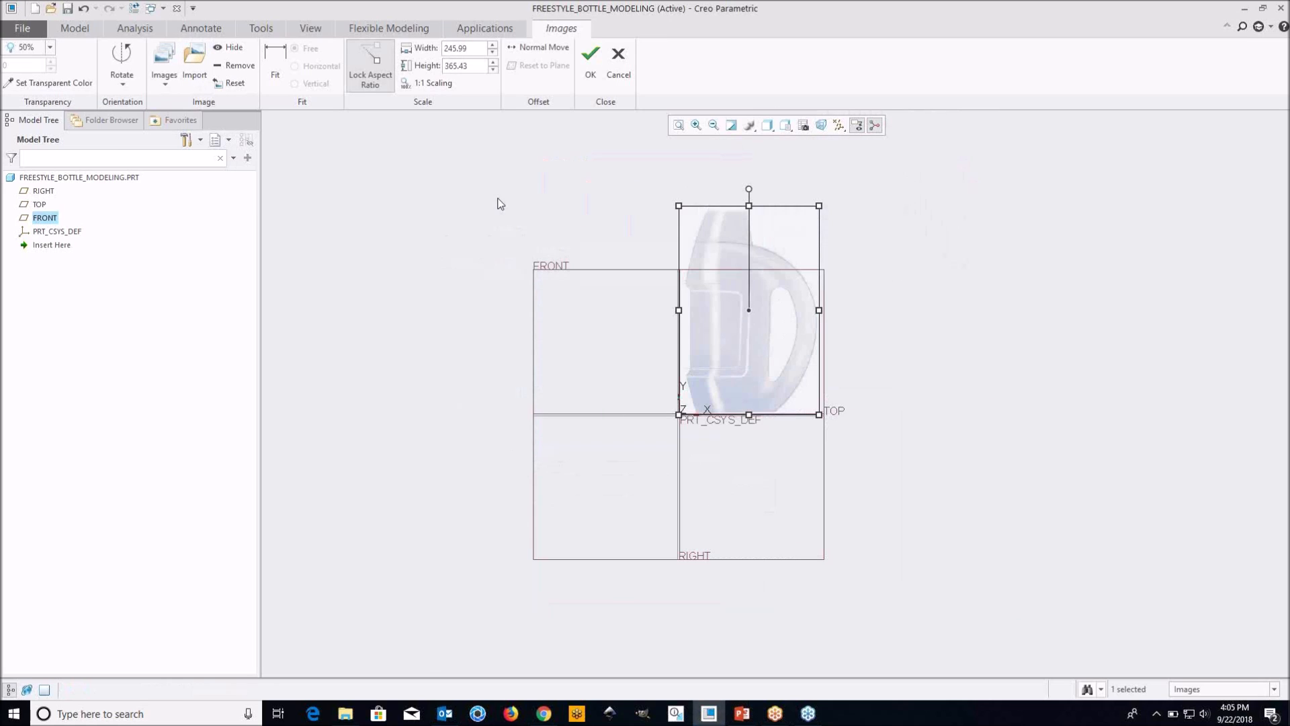
click(275, 61)
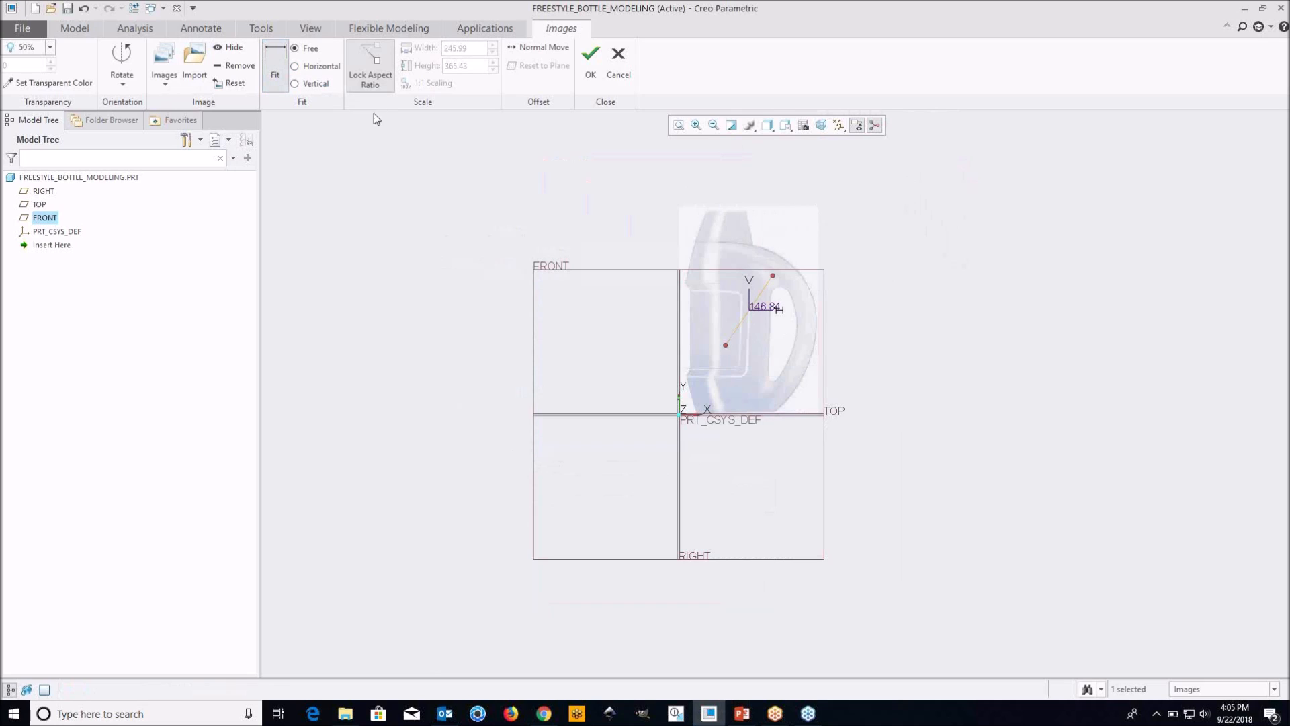
drag(773, 276, 744, 213)
drag(723, 352, 745, 417)
text(250)
key(Return)
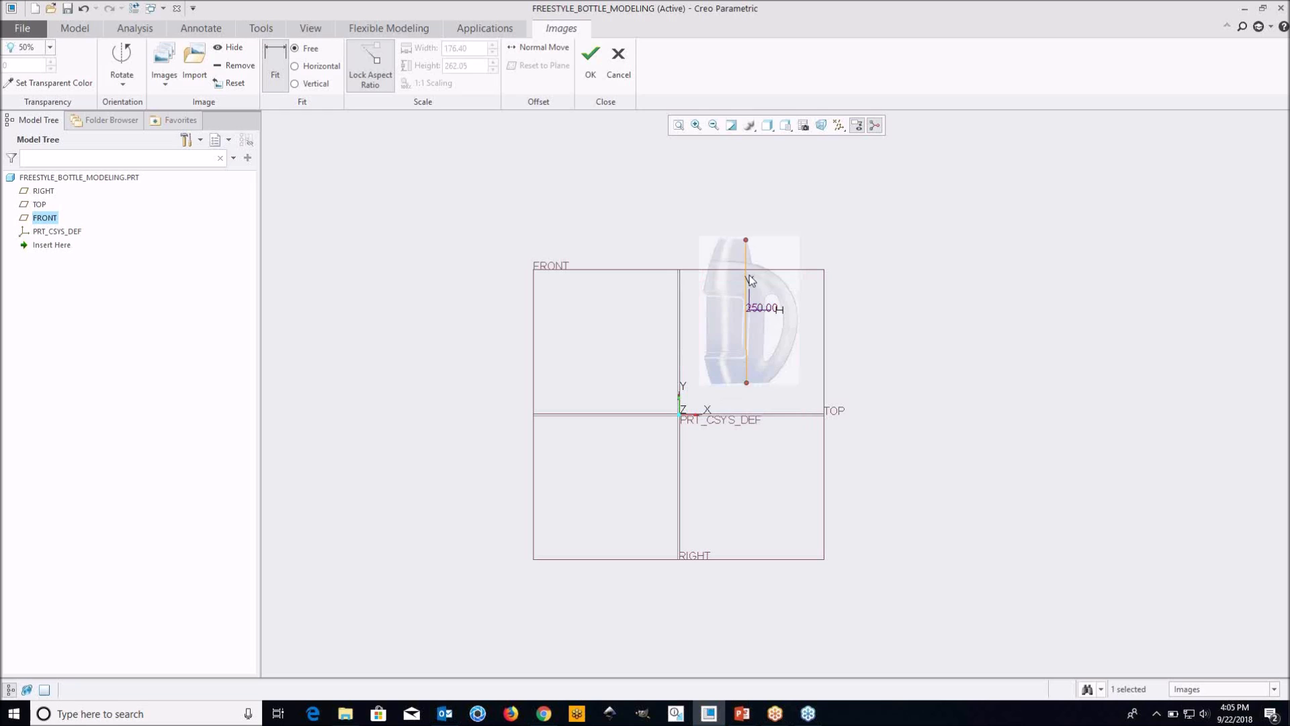
Reposition the scaled bottle image so its base rests on the TOP plane across the RIGHT plane, and accept the image placement
click(276, 76)
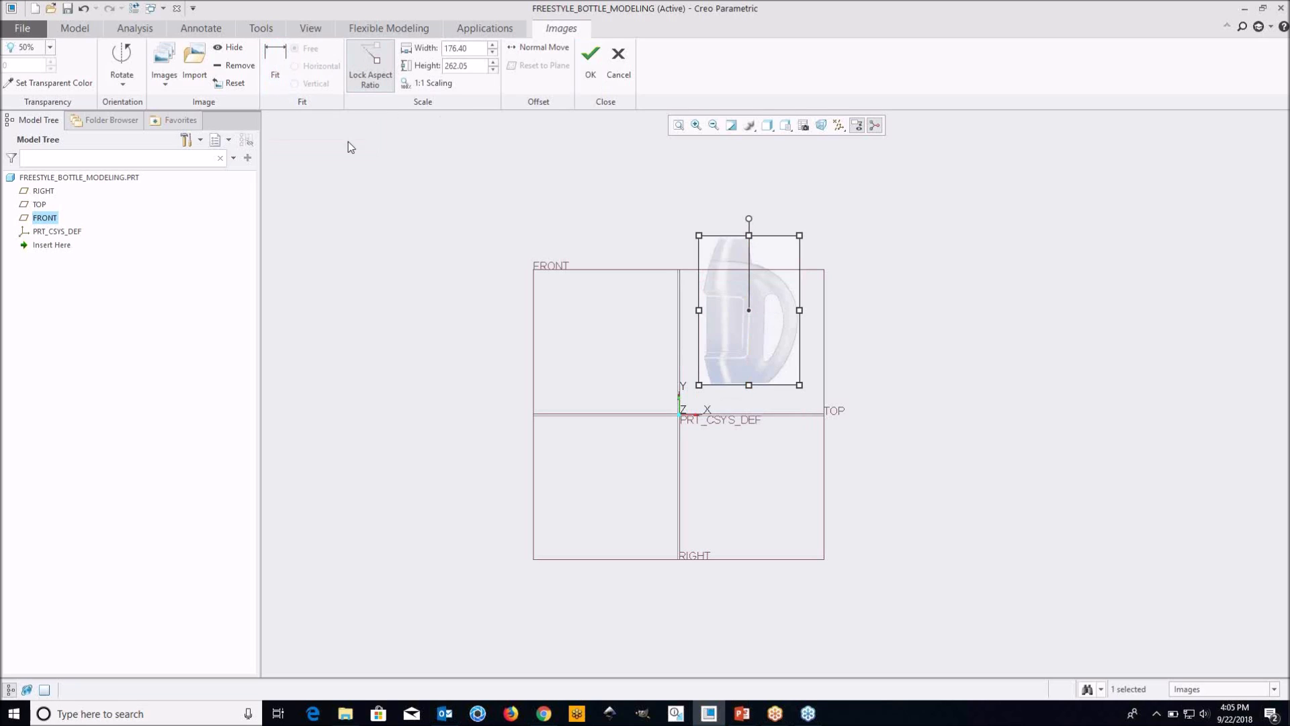
mouse_move(772, 313)
mouse_down()
mouse_move(765, 330)
mouse_move(709, 344)
mouse_up()
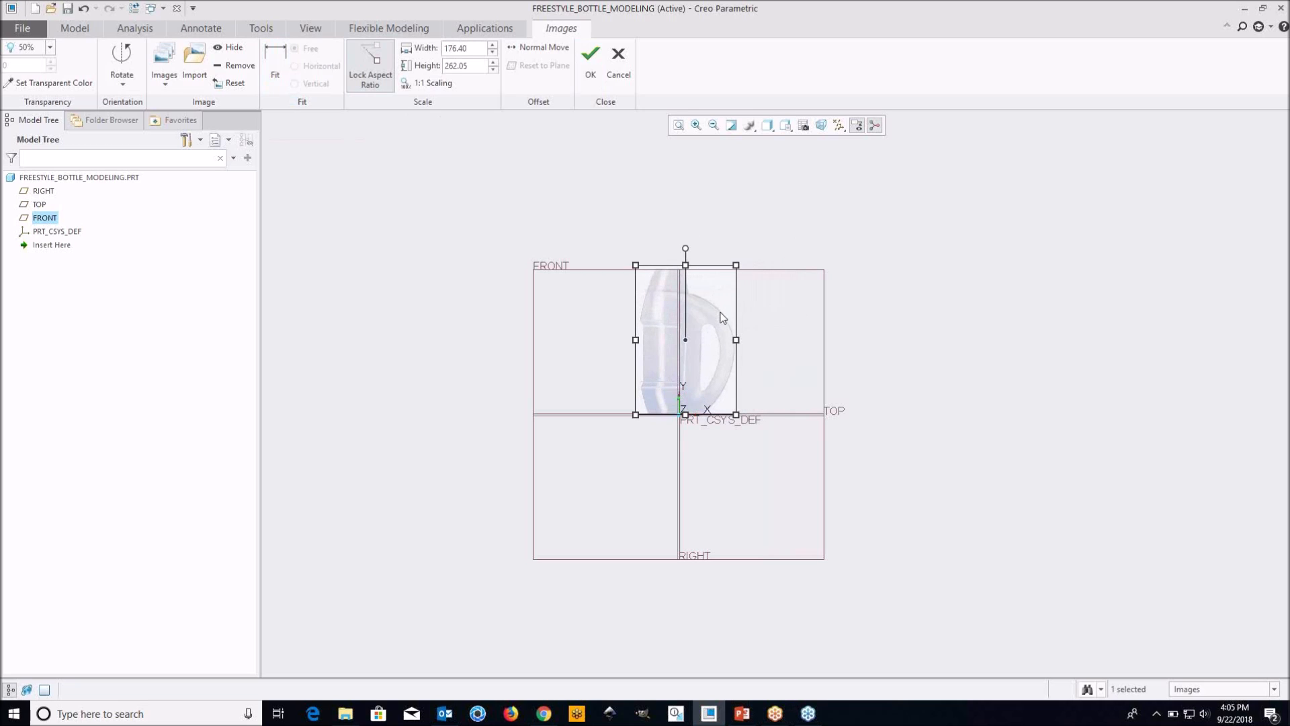
click(591, 58)
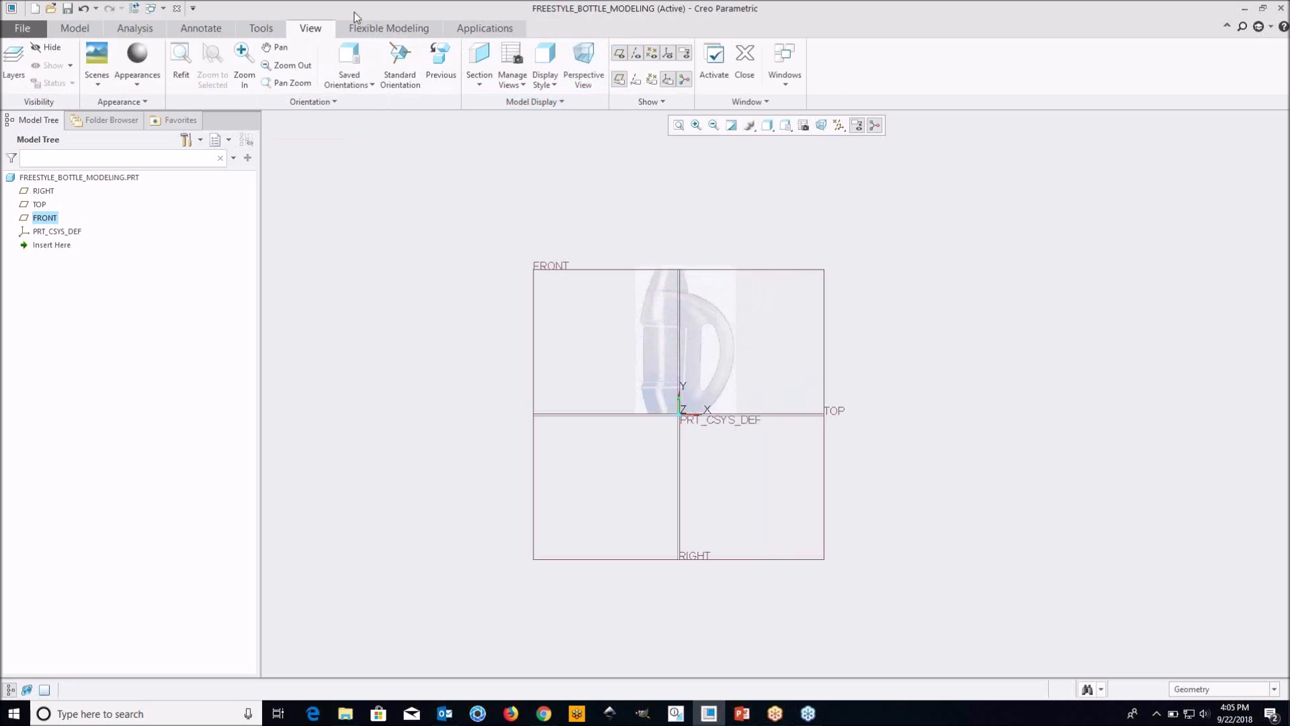
Start a Freestyle feature and turn off the display of all datum features
click(89, 29)
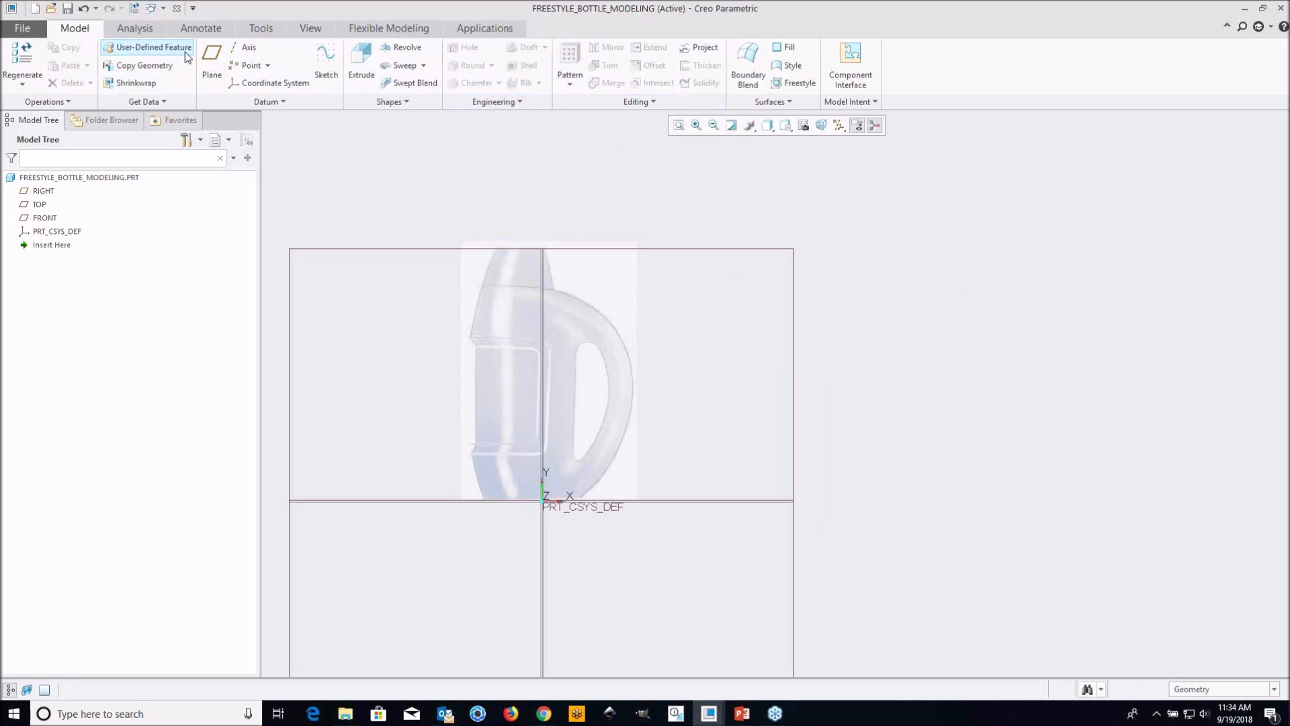
click(793, 83)
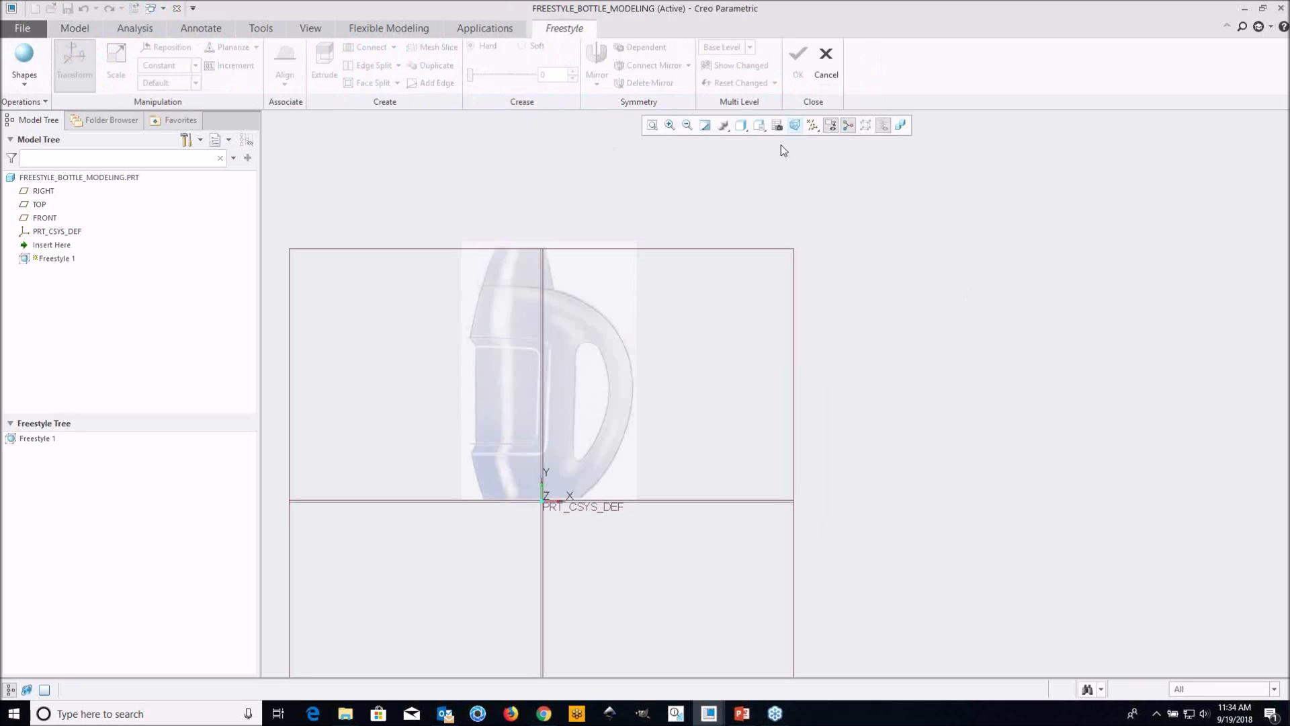
click(816, 130)
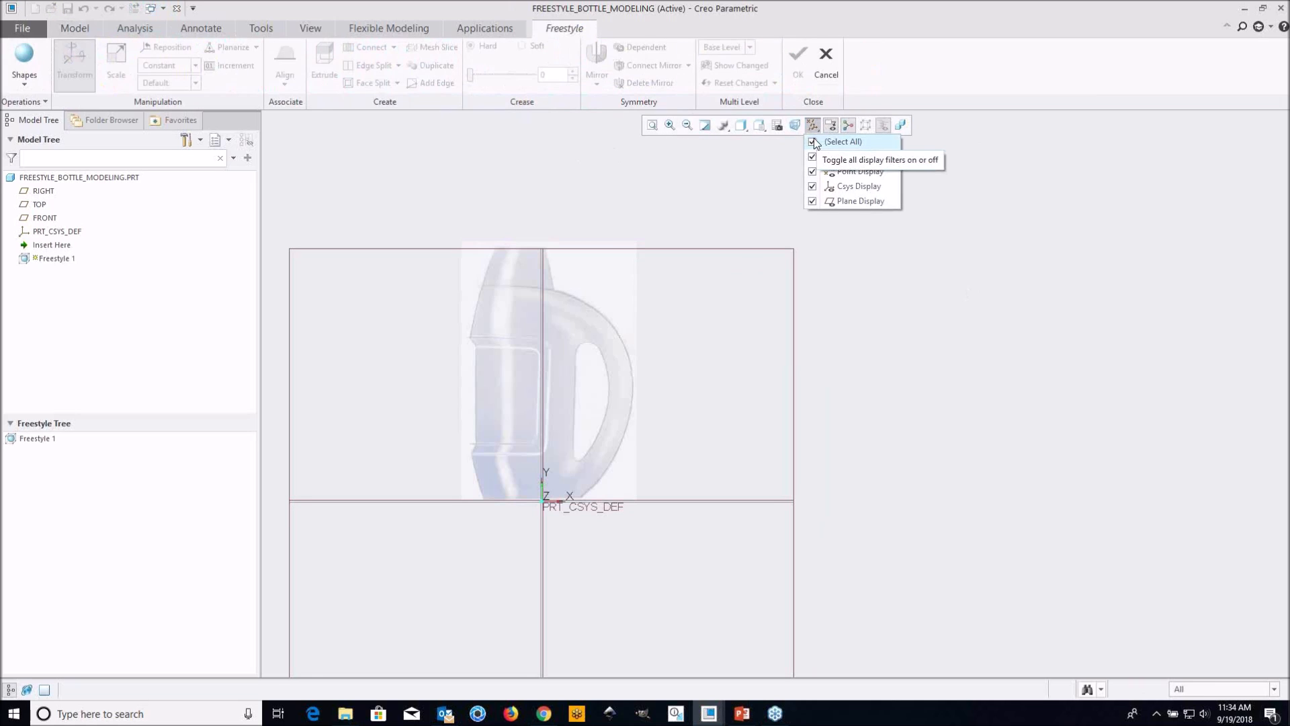
click(815, 142)
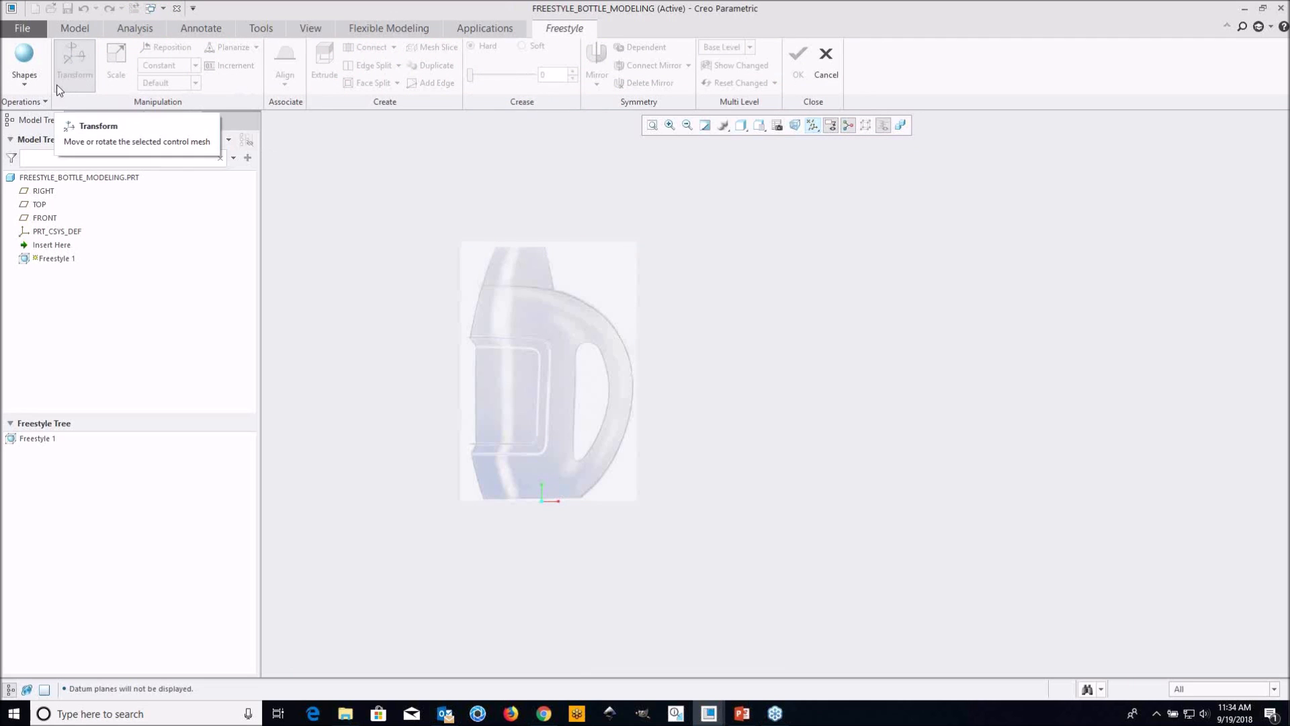
Add a closed sphere primitive as the starting shape for the bottle
click(24, 87)
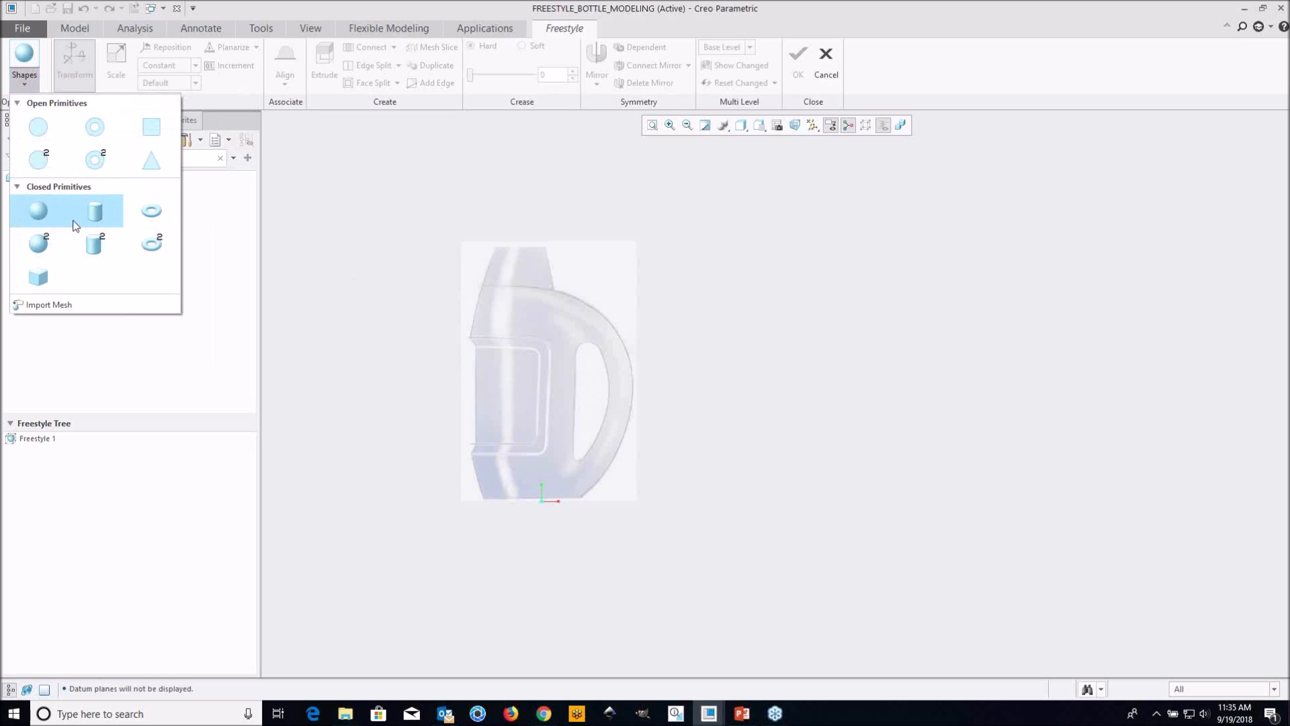
click(47, 213)
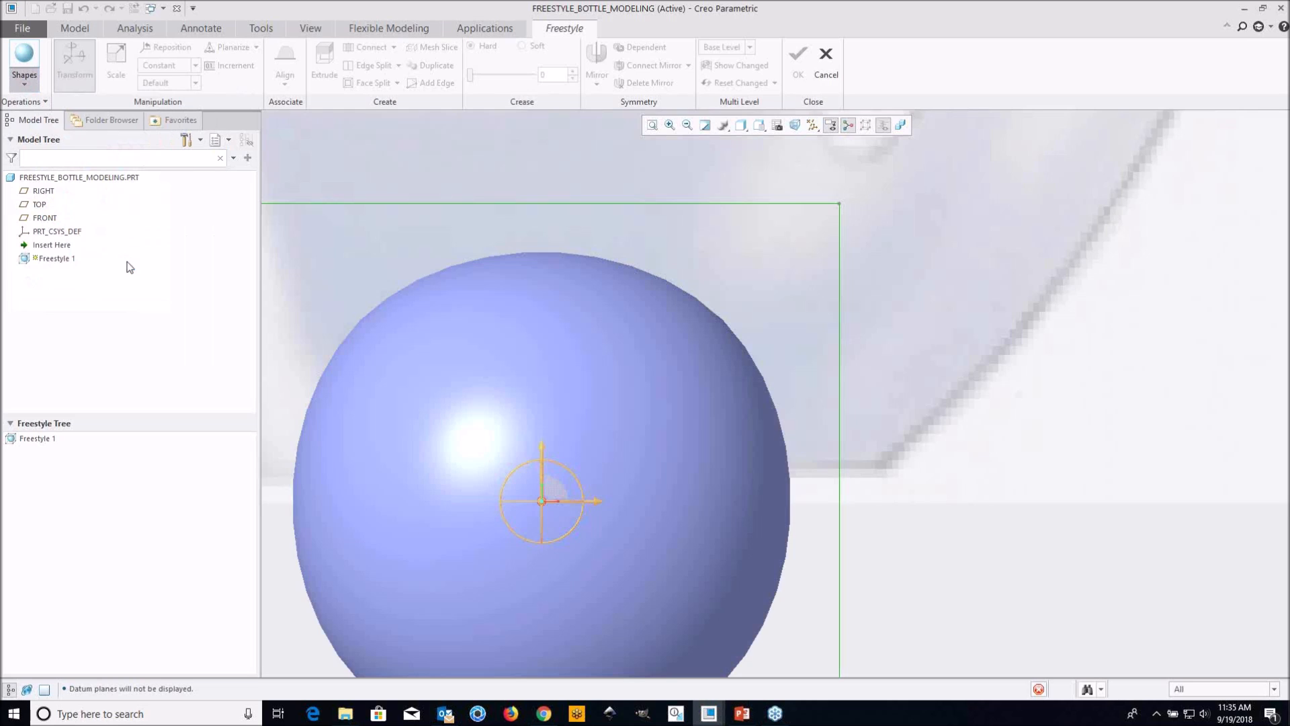
scroll(655, 381, up, 5)
scroll(659, 374, up, 3)
shift+middle_drag(623, 300, 620, 395)
scroll(624, 433, up, 3)
scroll(623, 437, down, 4)
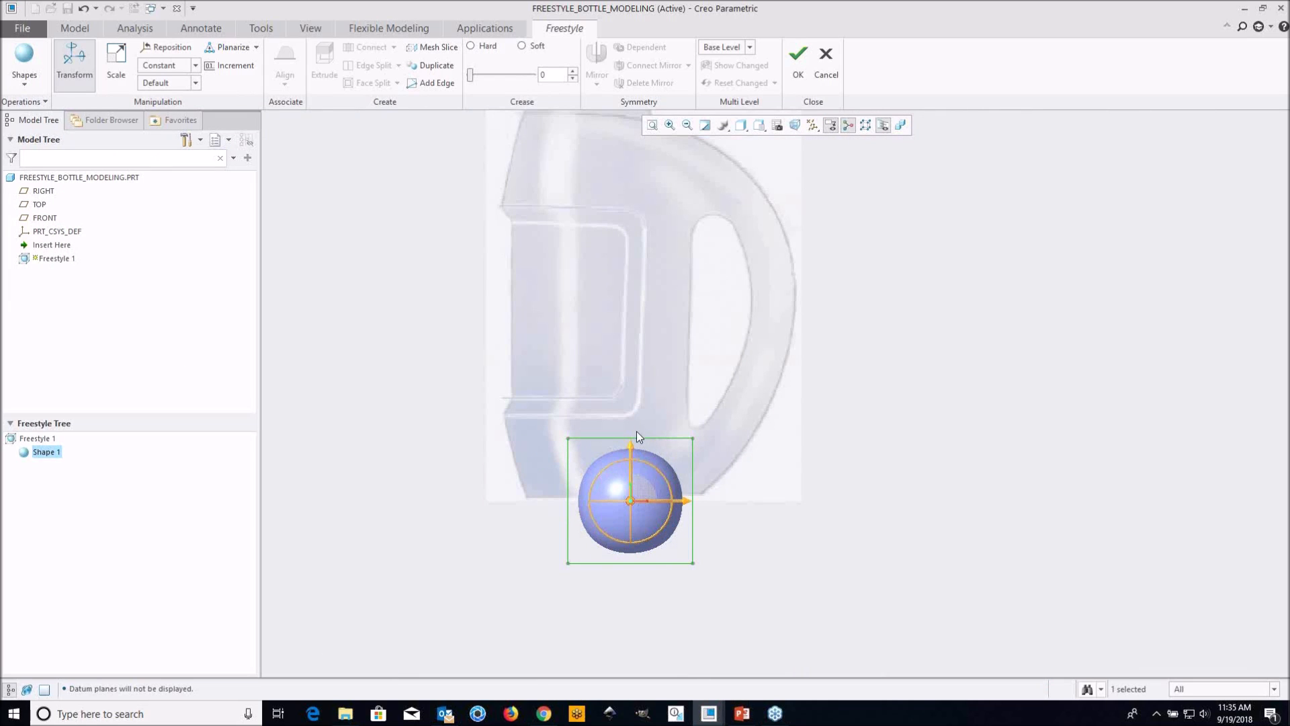
Move the sphere up and towards the bottle's front side so it sits over the base of the body in the image
drag(631, 446, 634, 388)
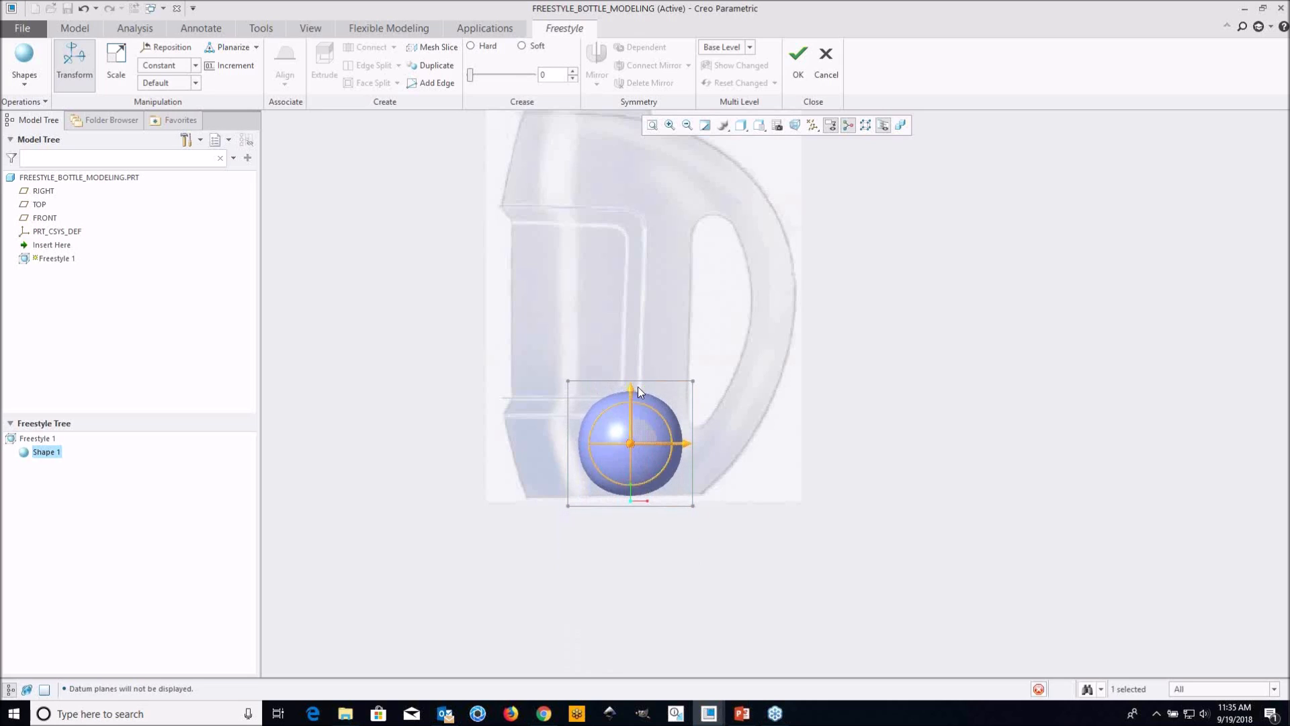
drag(689, 445, 615, 446)
scroll(640, 538, up, 1)
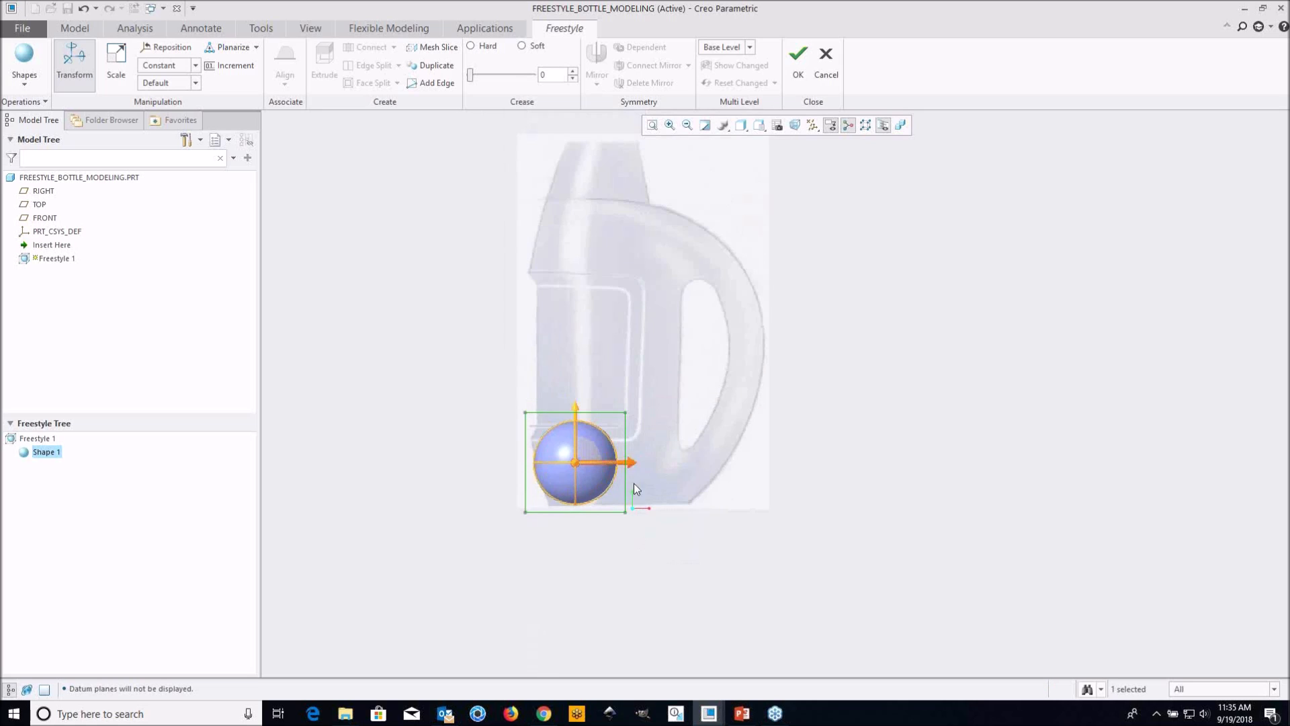
Examine the sphere and its control mesh against the bottle image from the front, TOP and angled views
scroll(593, 449, down, 1)
scroll(638, 474, down, 1)
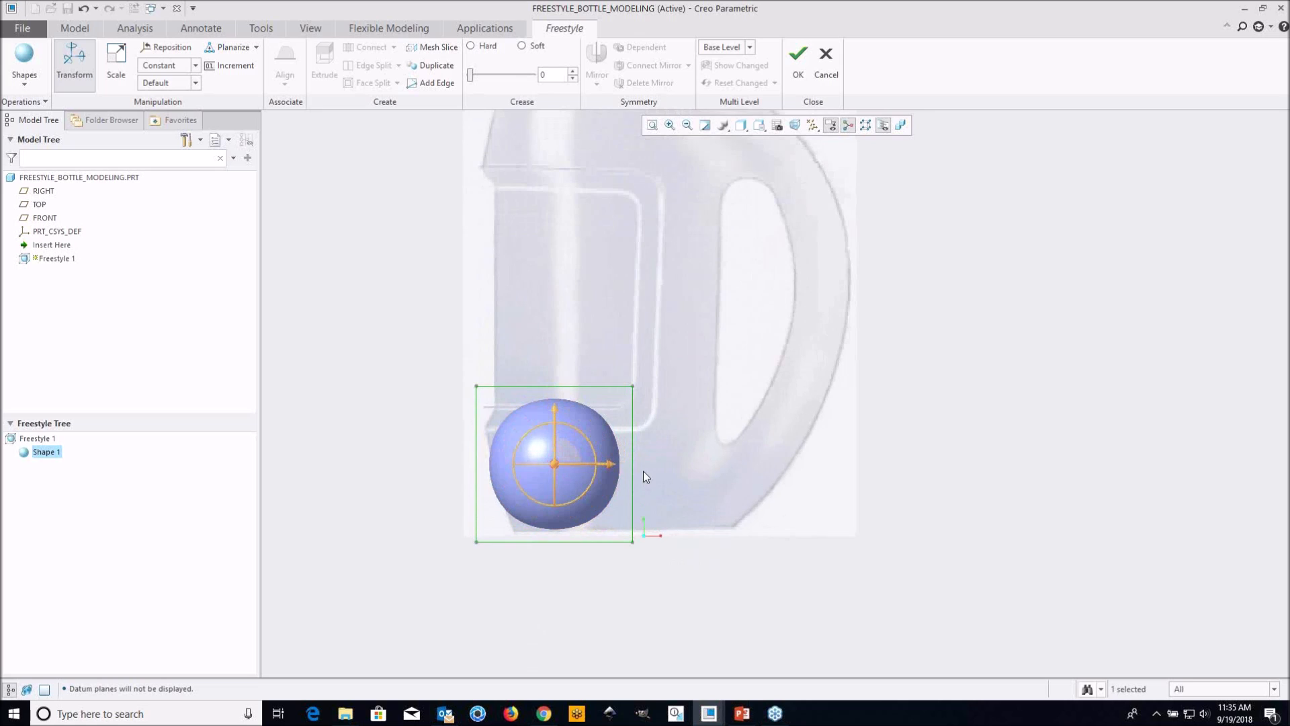
scroll(661, 424, up, 1)
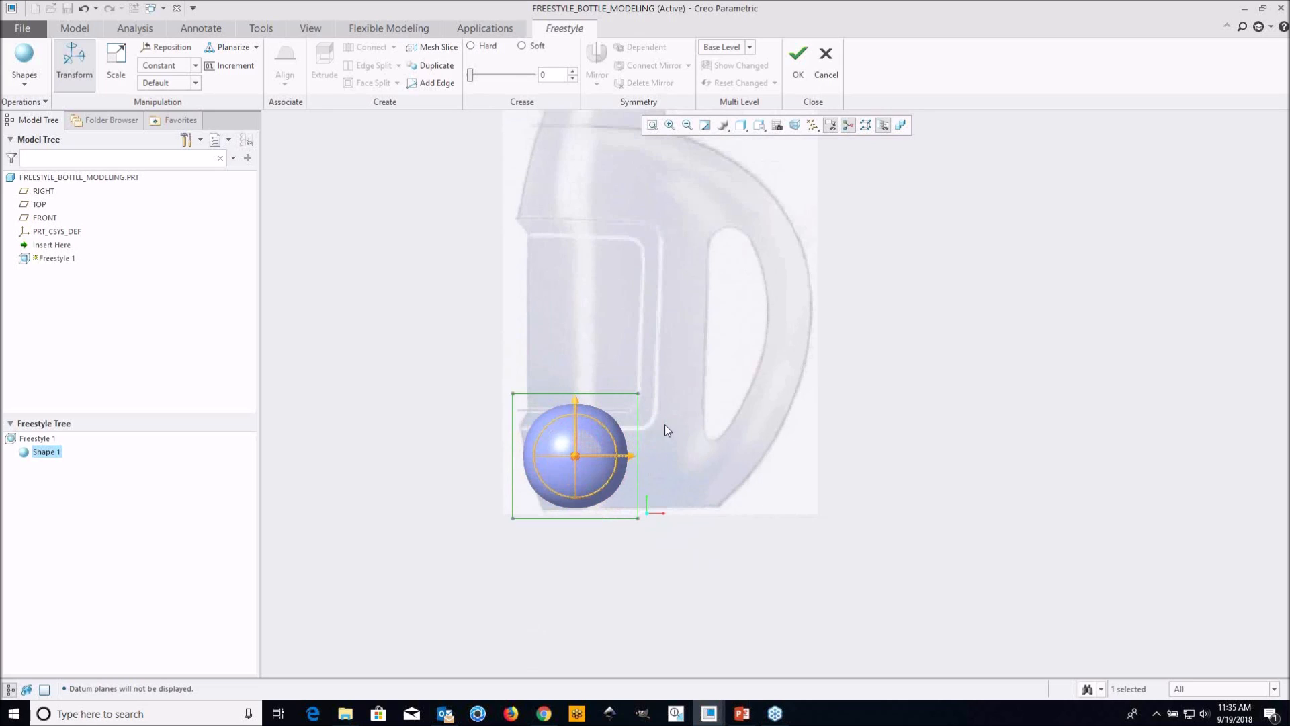
scroll(655, 401, up, 1)
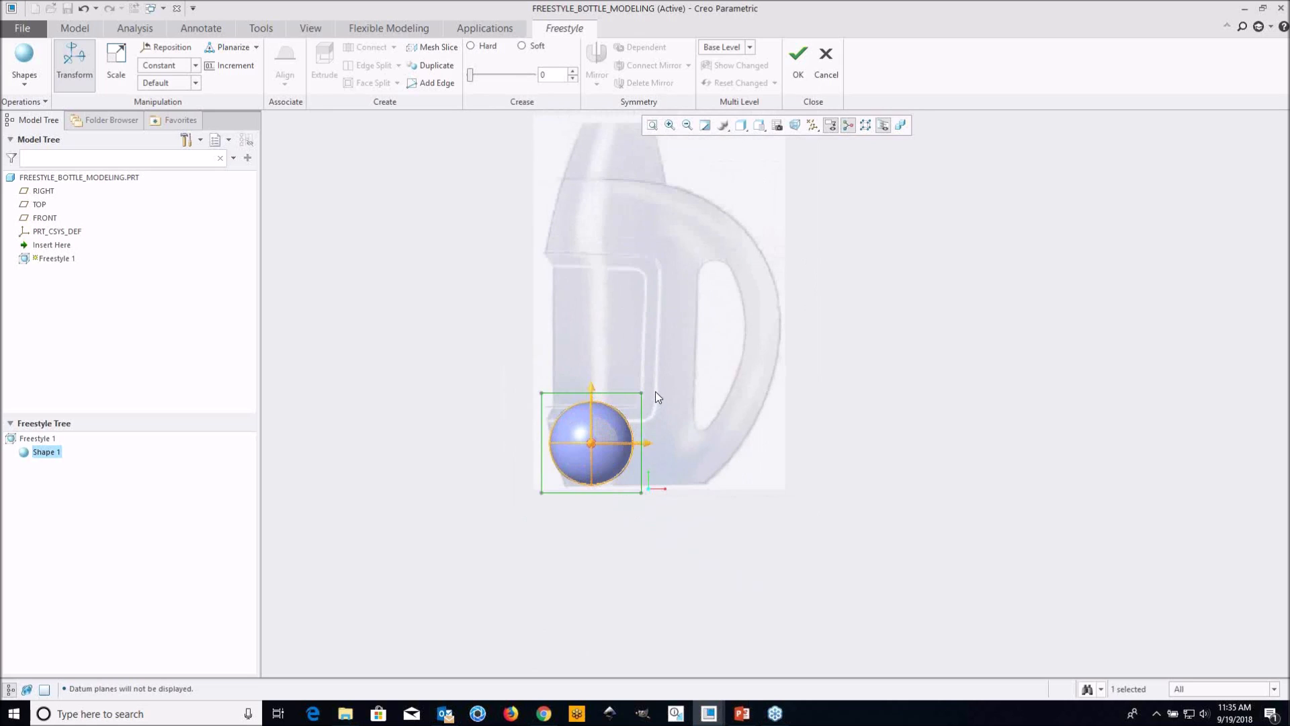
click(761, 126)
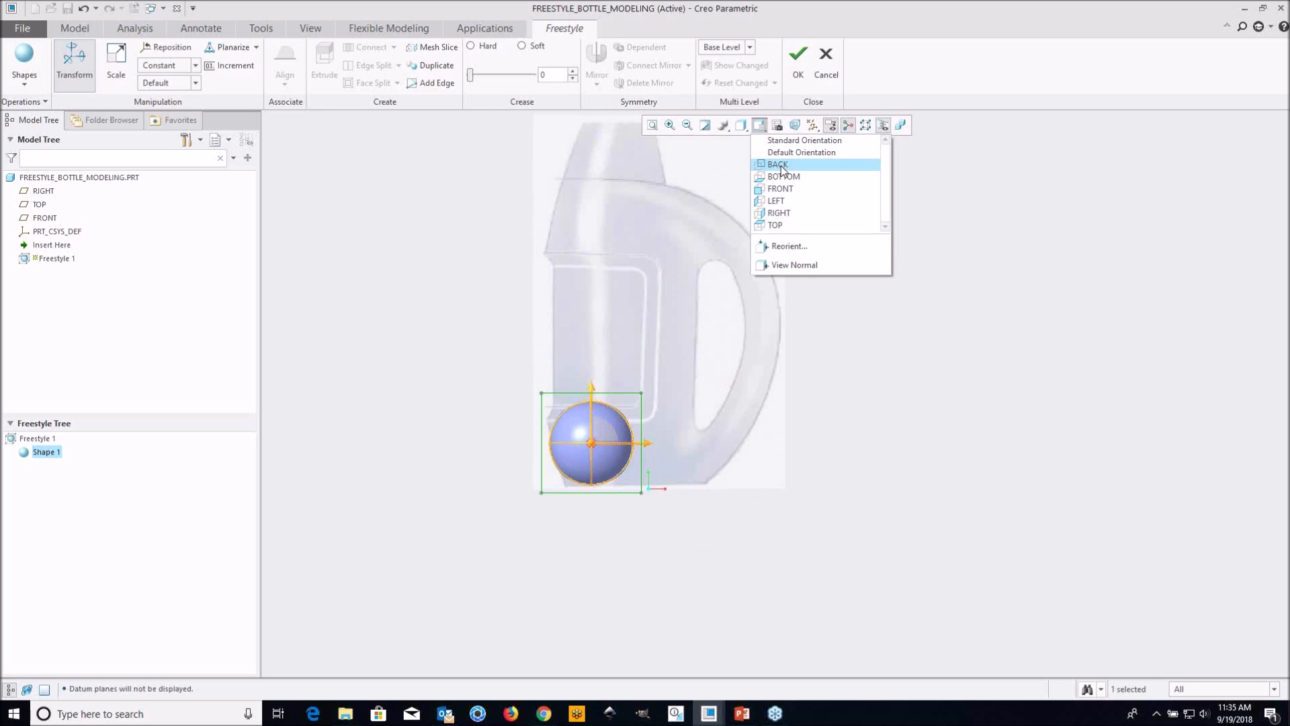
click(774, 225)
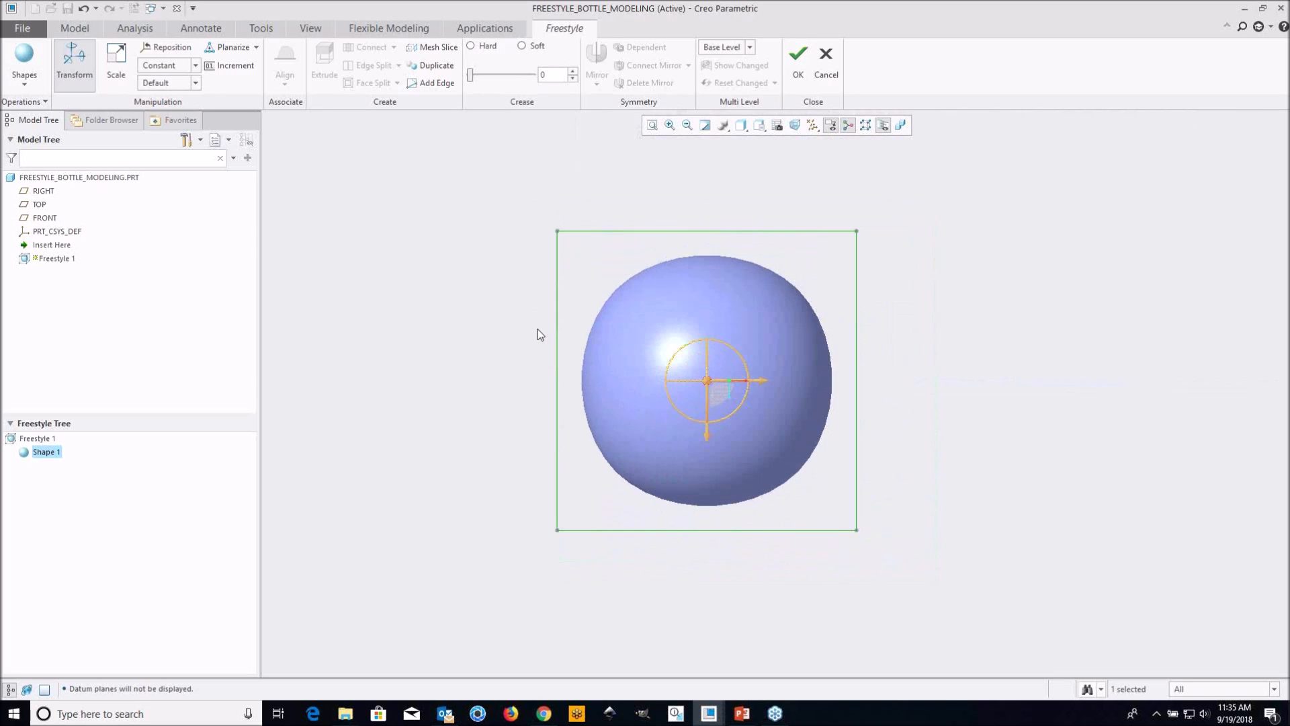
middle_drag(560, 369, 656, 403)
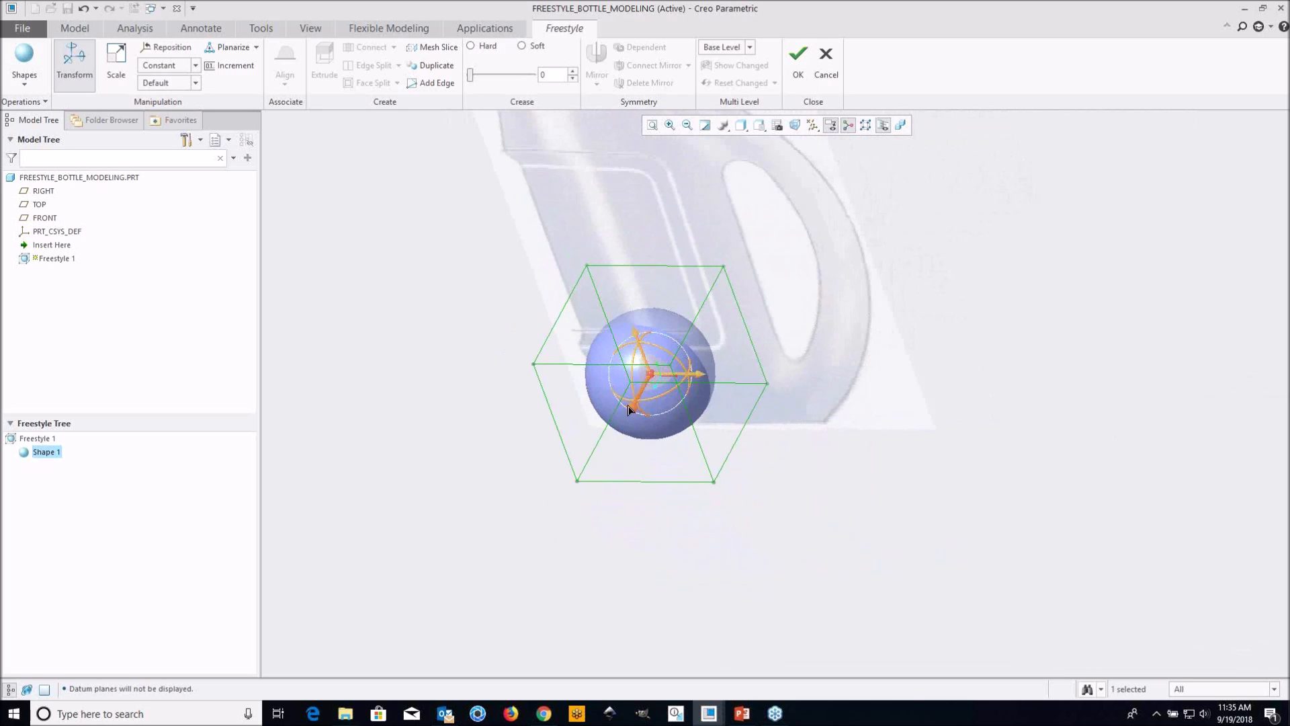
scroll(626, 438, up, 1)
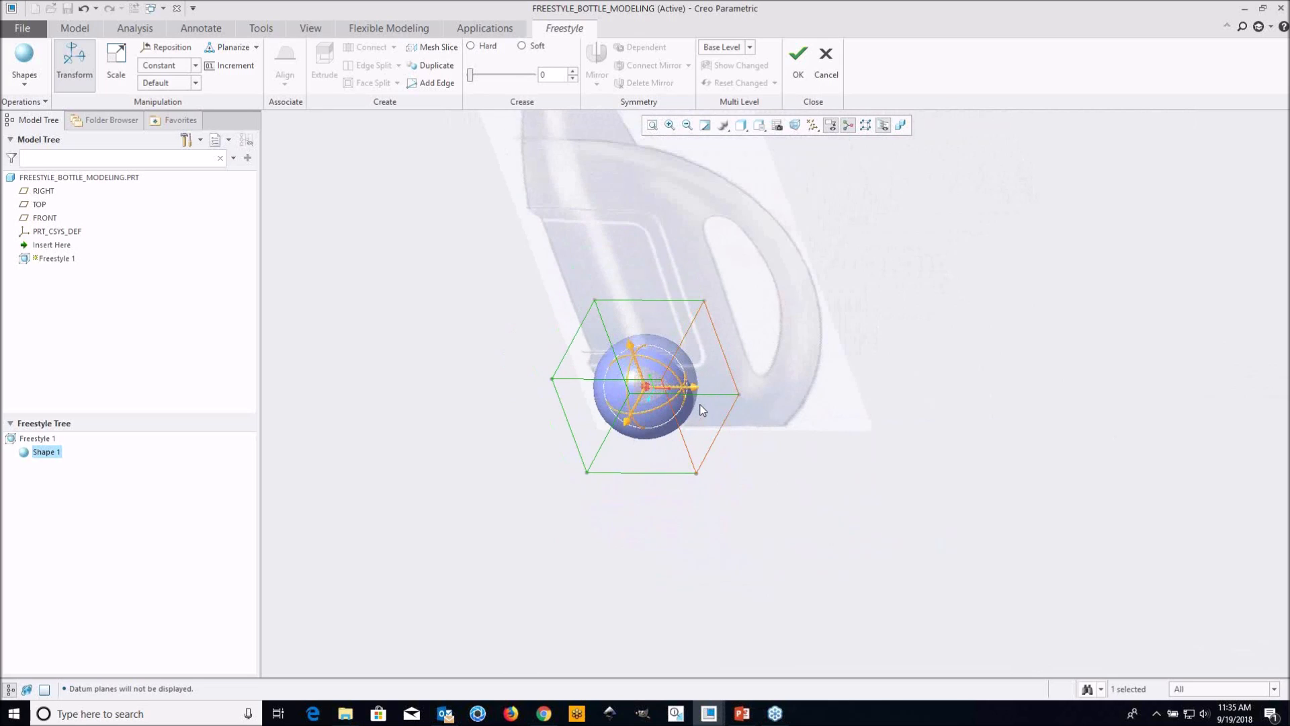
middle_drag(695, 407, 696, 415)
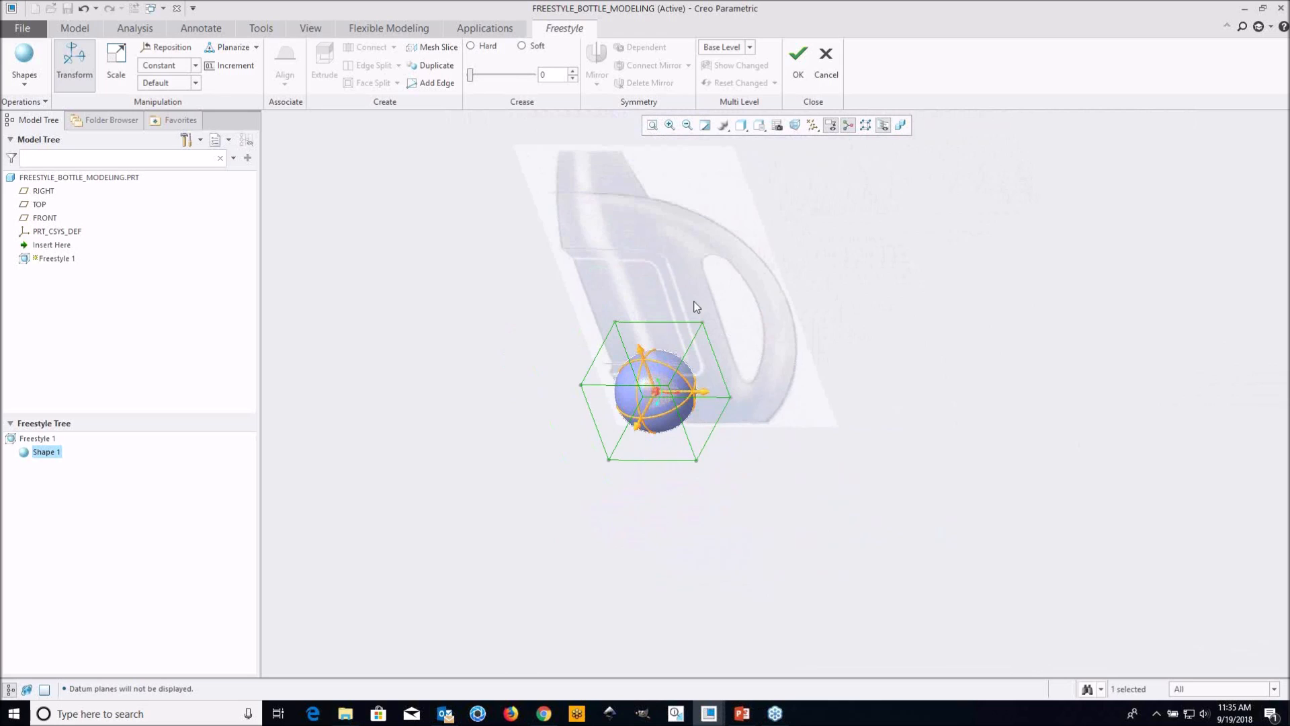
Select one side of the sphere's control mesh in the RIGHT view and mirror it about the FRONT datum plane
click(762, 132)
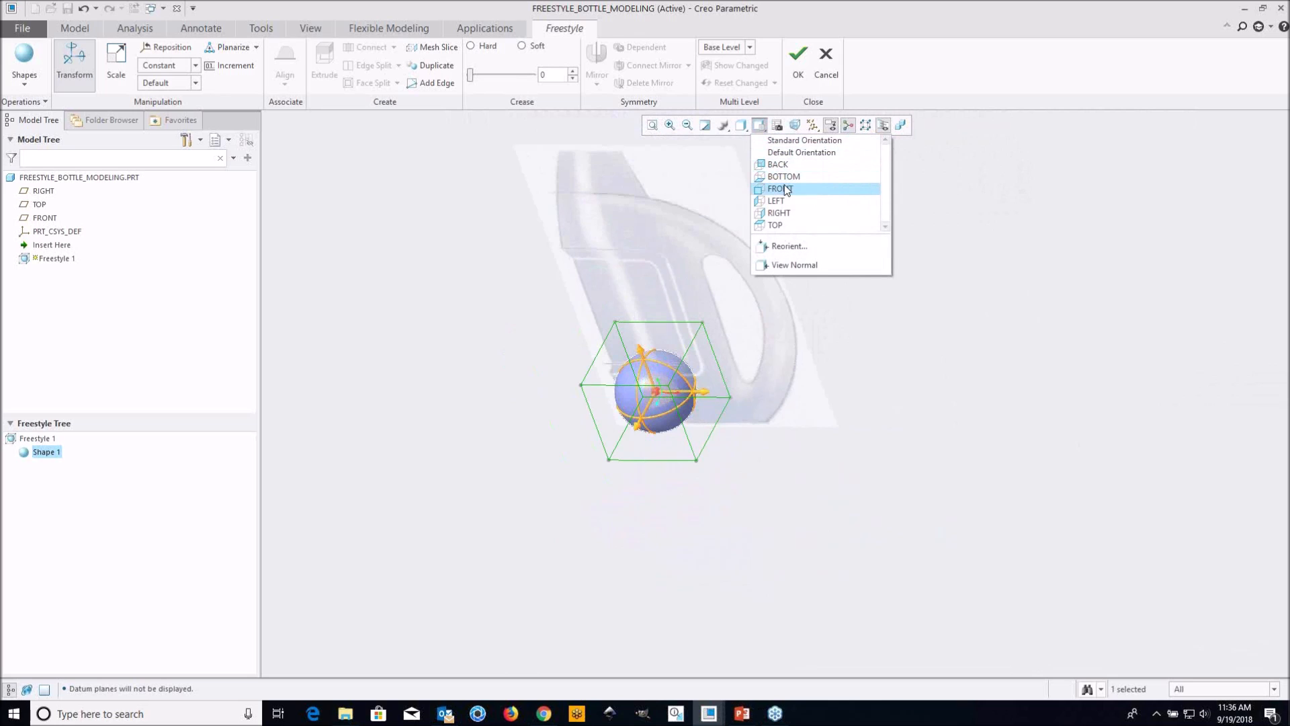
click(780, 212)
click(481, 318)
scroll(472, 320, up, 2)
drag(437, 175, 831, 300)
middle_drag(679, 409, 576, 357)
click(602, 62)
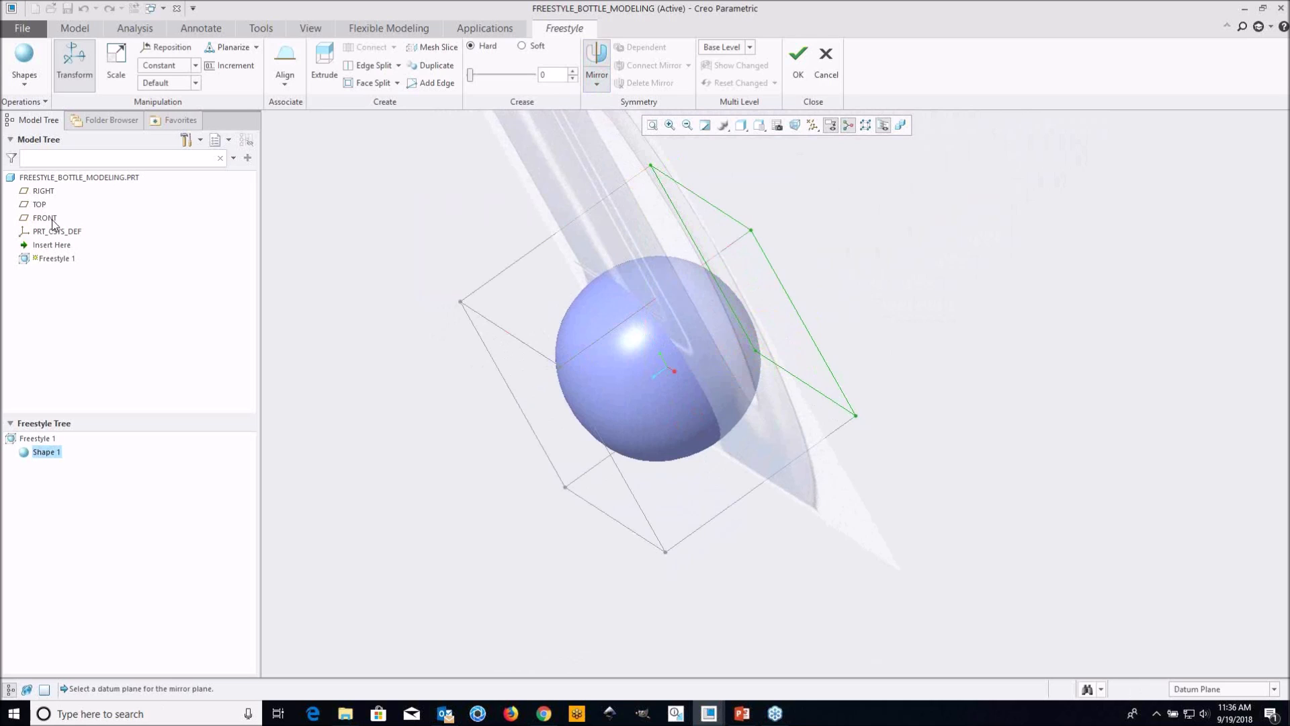
click(53, 220)
Extrude the sphere mesh's handle-side face outward towards the handle to widen the base of the bottle body
middle_drag(633, 355, 712, 308)
scroll(726, 356, down, 1)
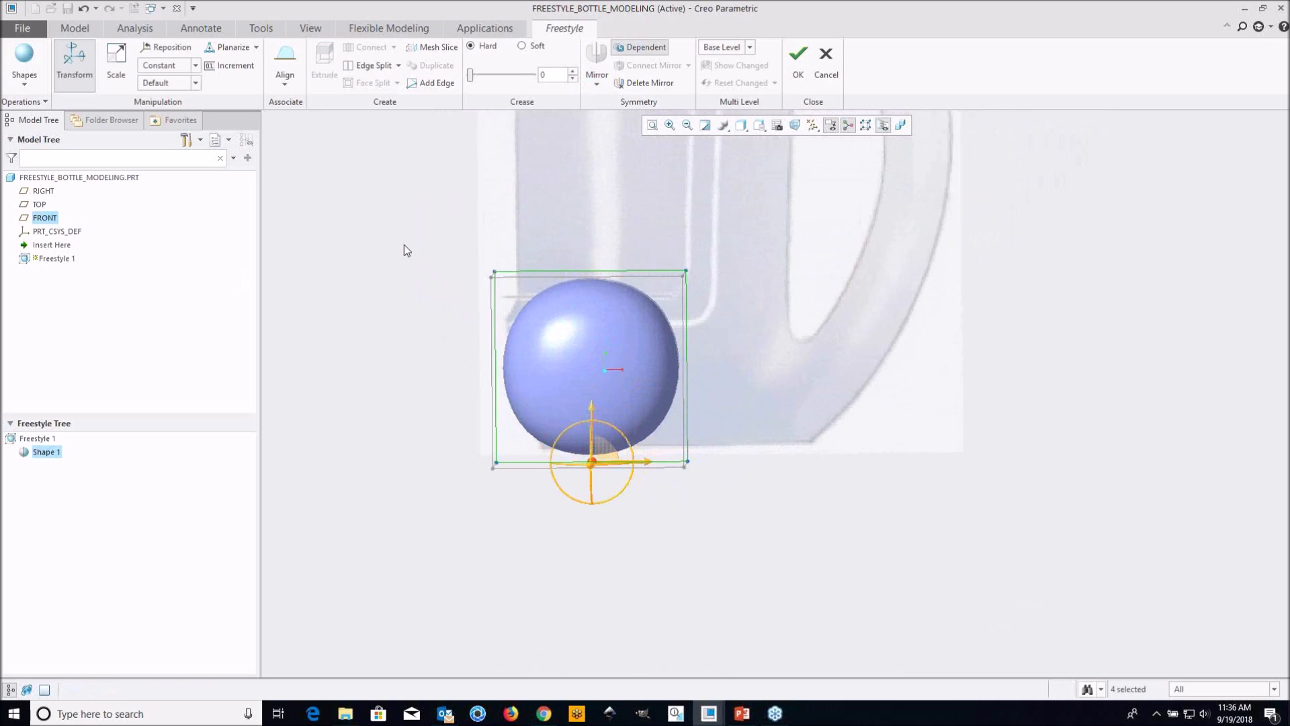
middle_drag(597, 317, 481, 305)
click(412, 268)
middle_drag(692, 374, 734, 377)
click(656, 363)
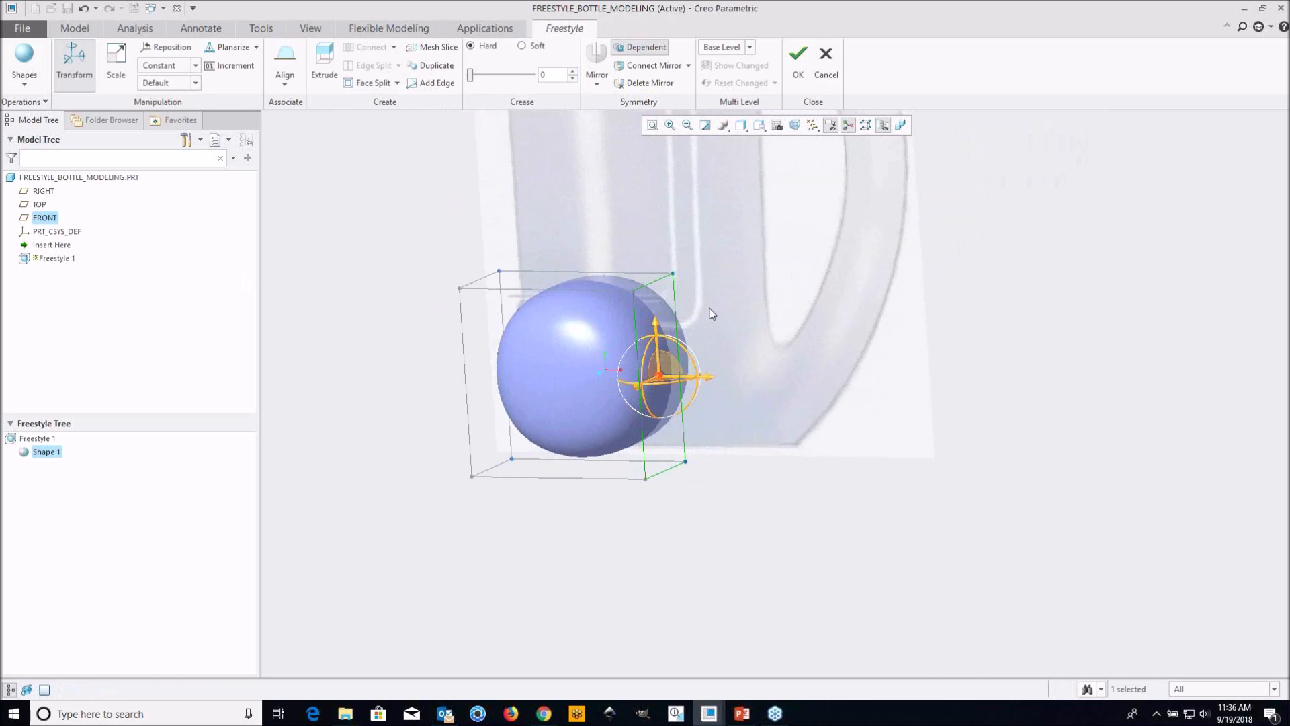
scroll(713, 316, up, 2)
scroll(655, 408, down, 2)
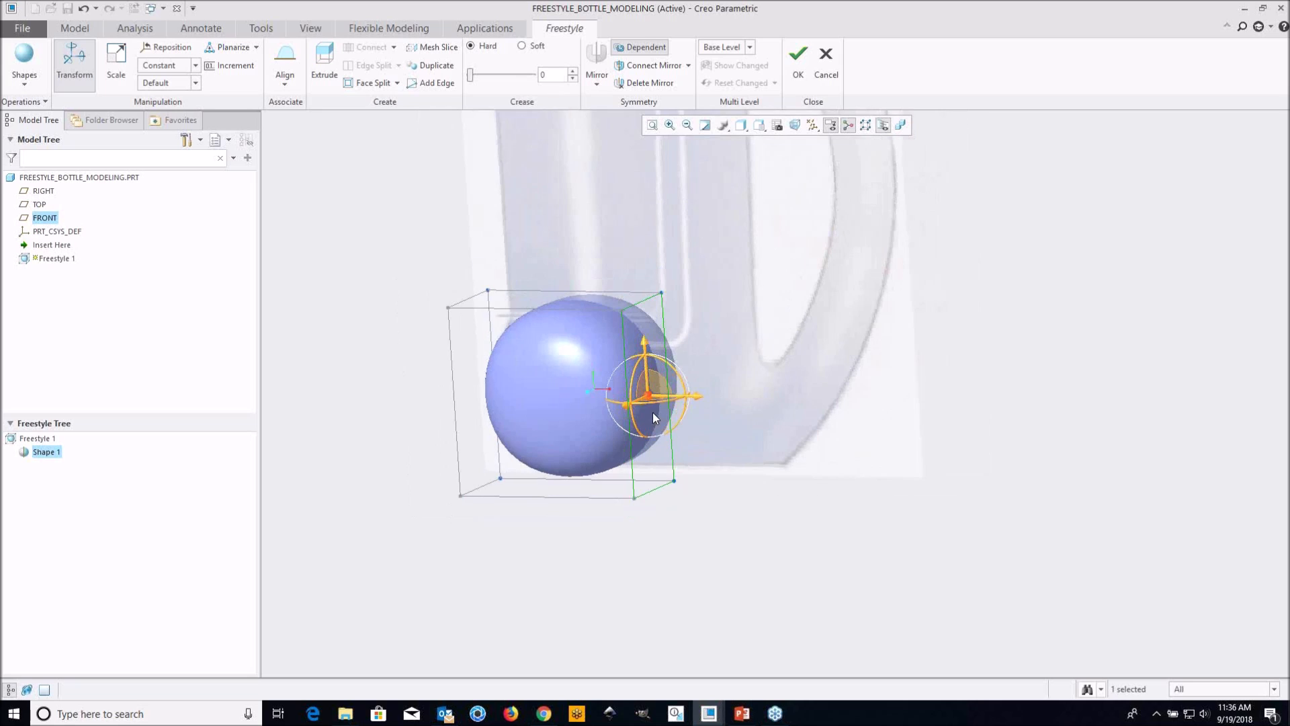
scroll(673, 449, down, 1)
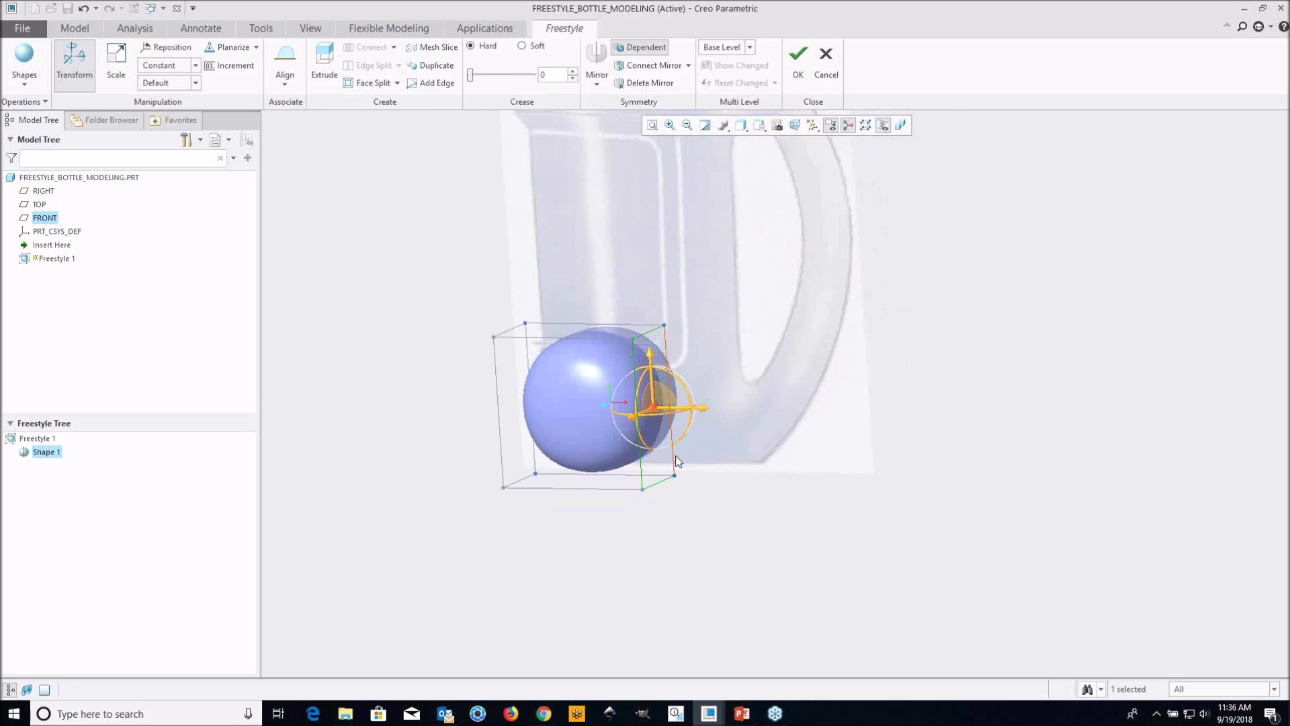
scroll(675, 457, up, 2)
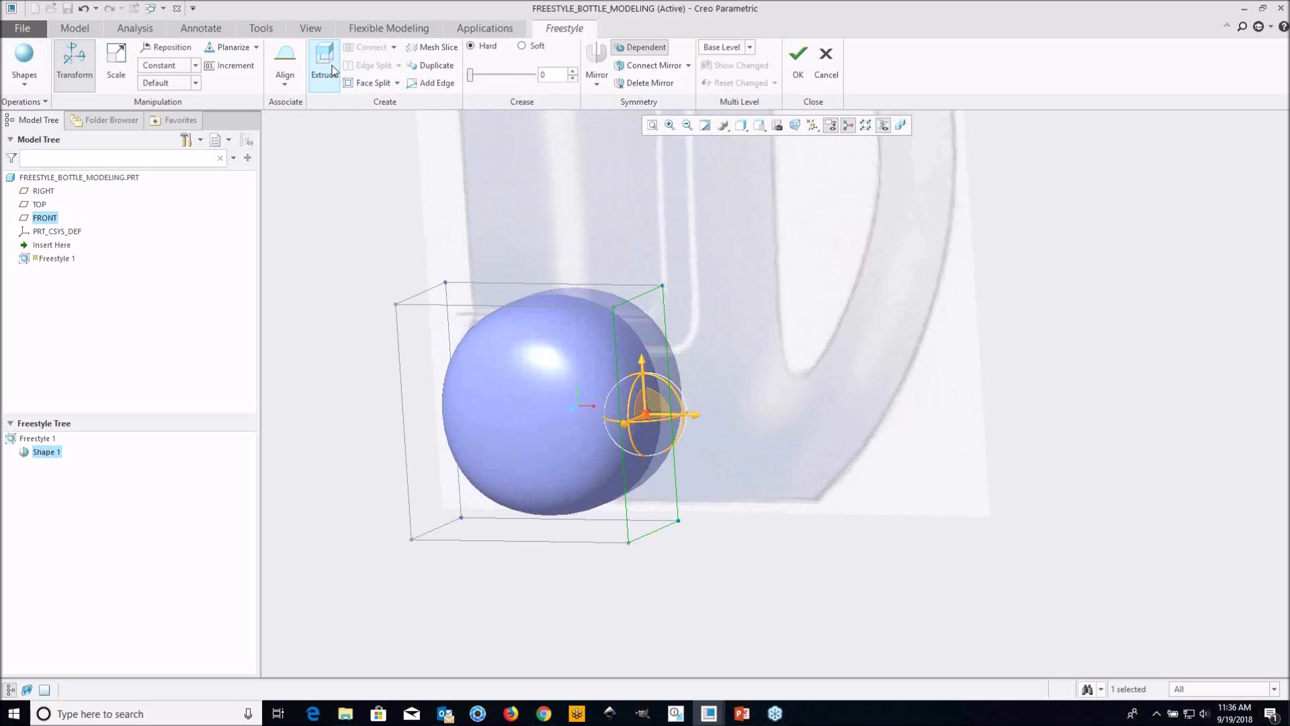
scroll(643, 467, up, 1)
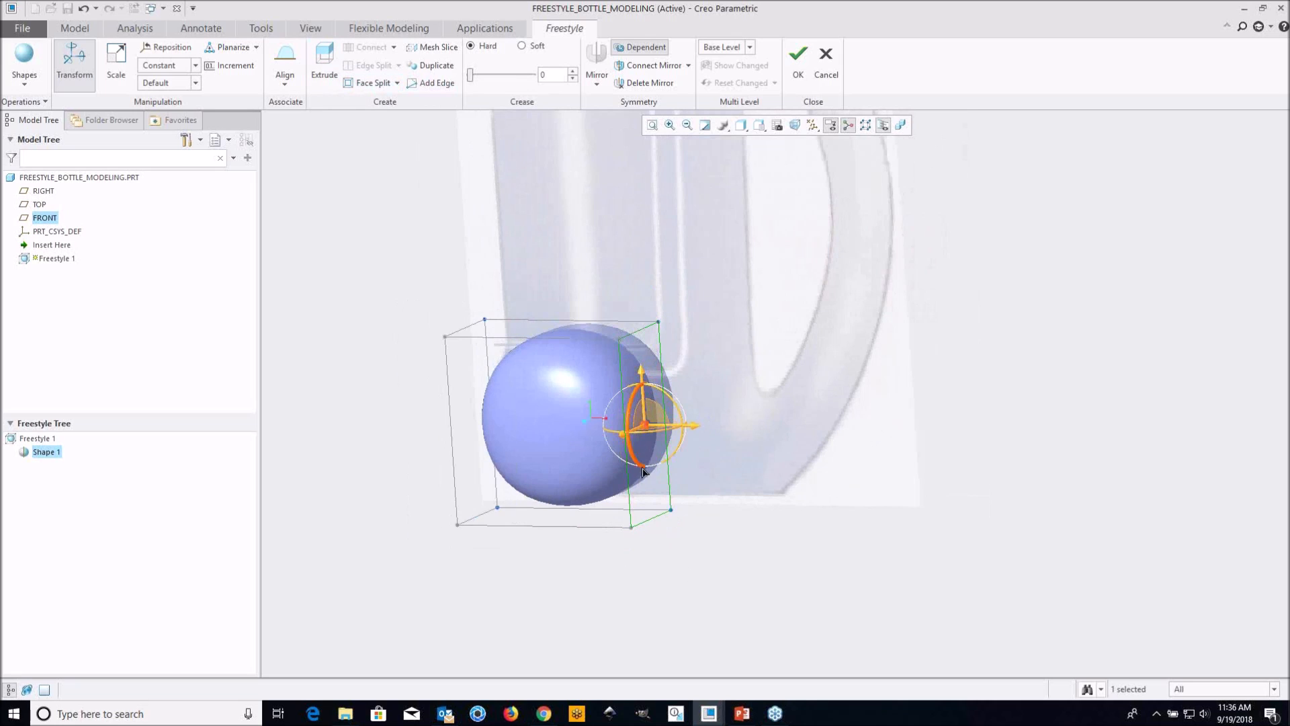
middle_drag(721, 525, 714, 520)
right_click(743, 446)
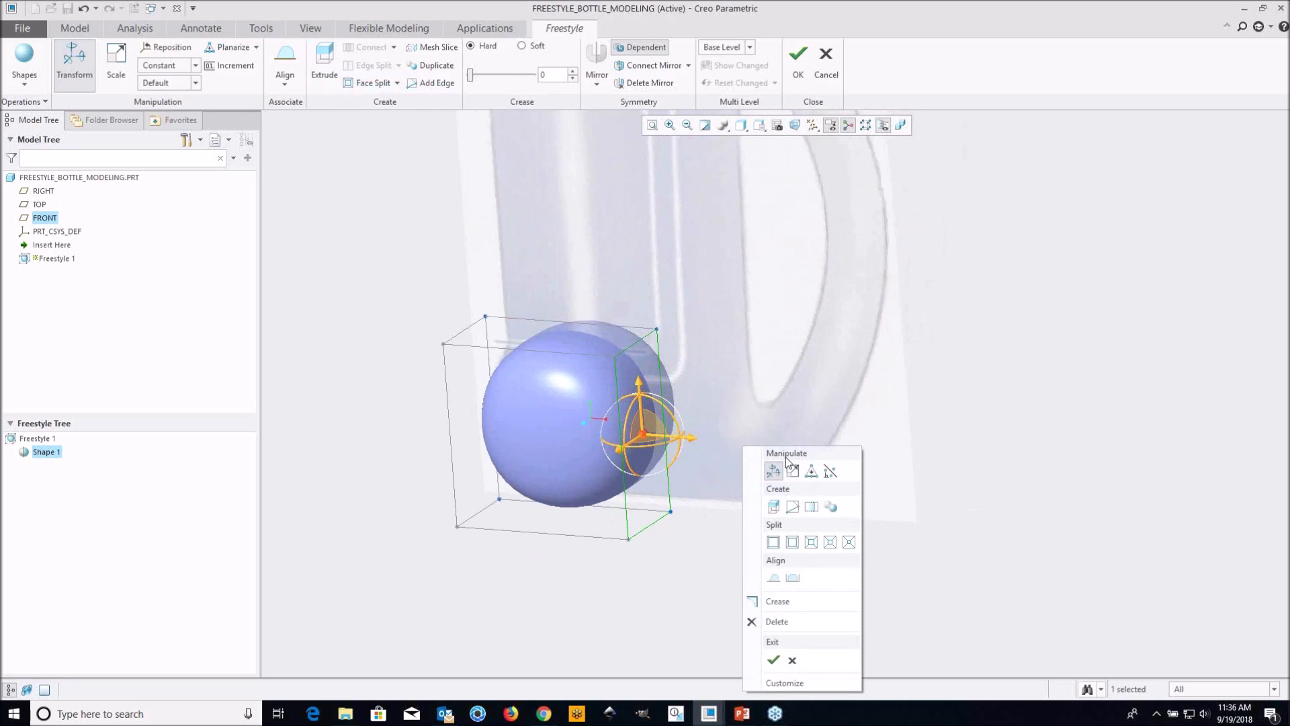
click(774, 506)
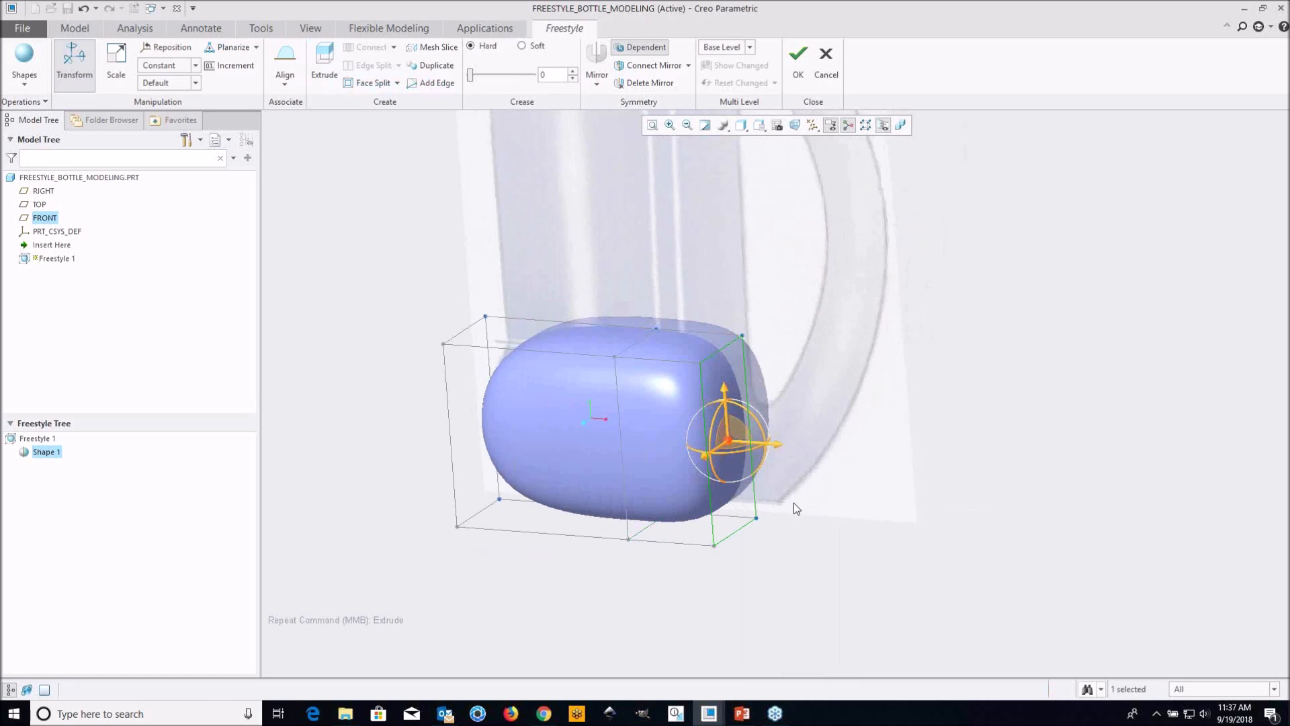
Select the two upper faces of the control mesh and extrude them upward
scroll(749, 450, down, 1)
scroll(749, 450, up, 1)
middle_drag(680, 423, 691, 422)
mouse_move(810, 395)
shift+middle_down()
mouse_move(791, 444)
mouse_move(699, 420)
shift+middle_up()
scroll(752, 454, down, 1)
scroll(767, 438, up, 1)
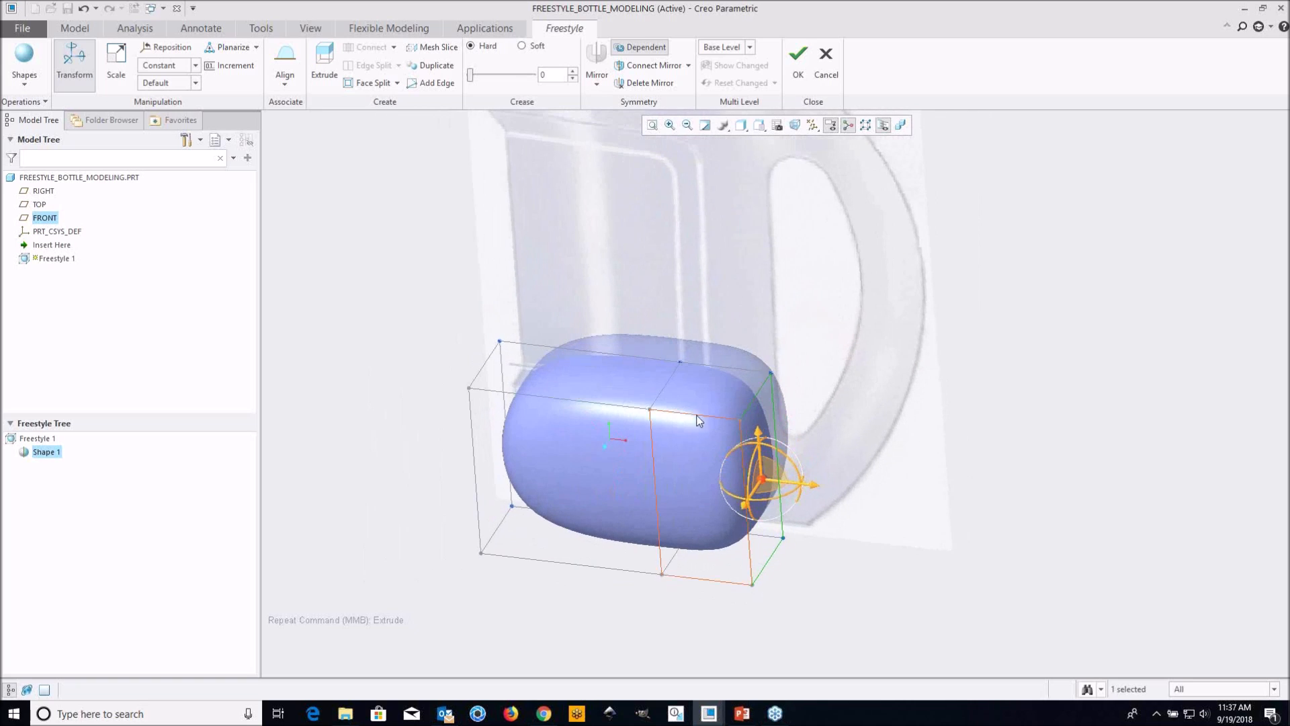
click(634, 381)
ctrl+click(694, 379)
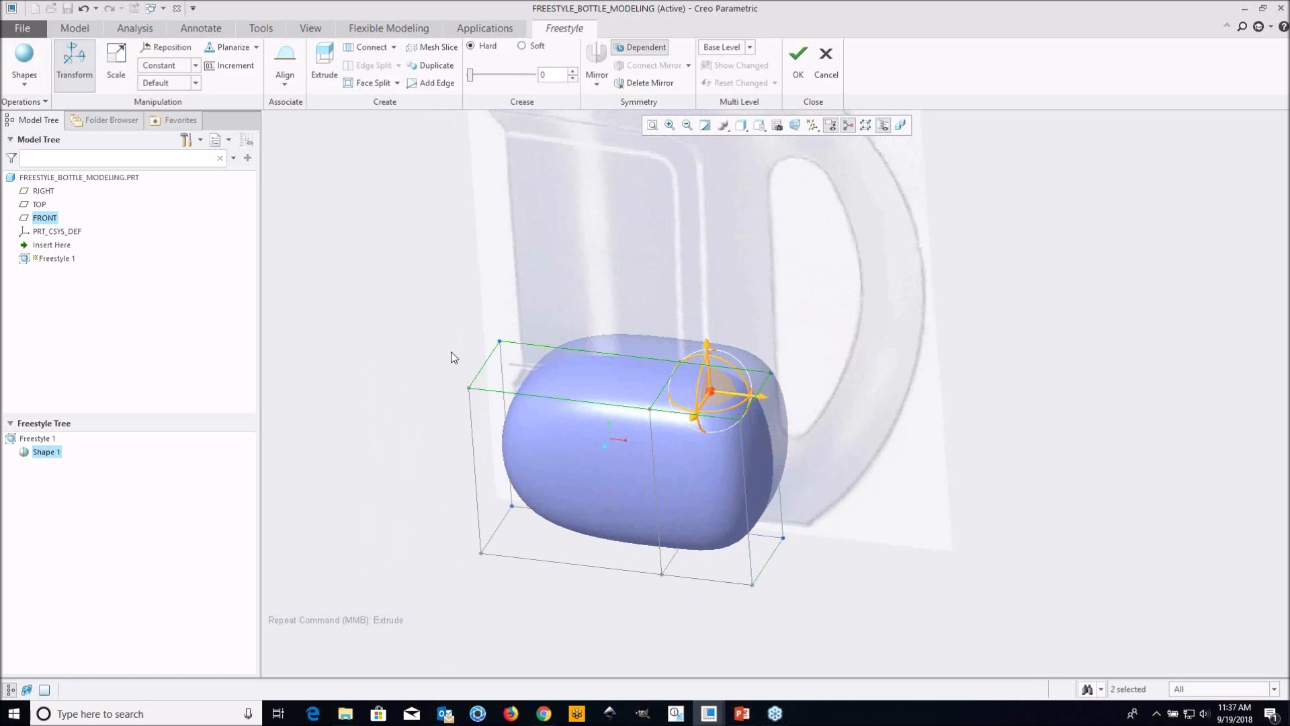
middle_drag(450, 356, 450, 332)
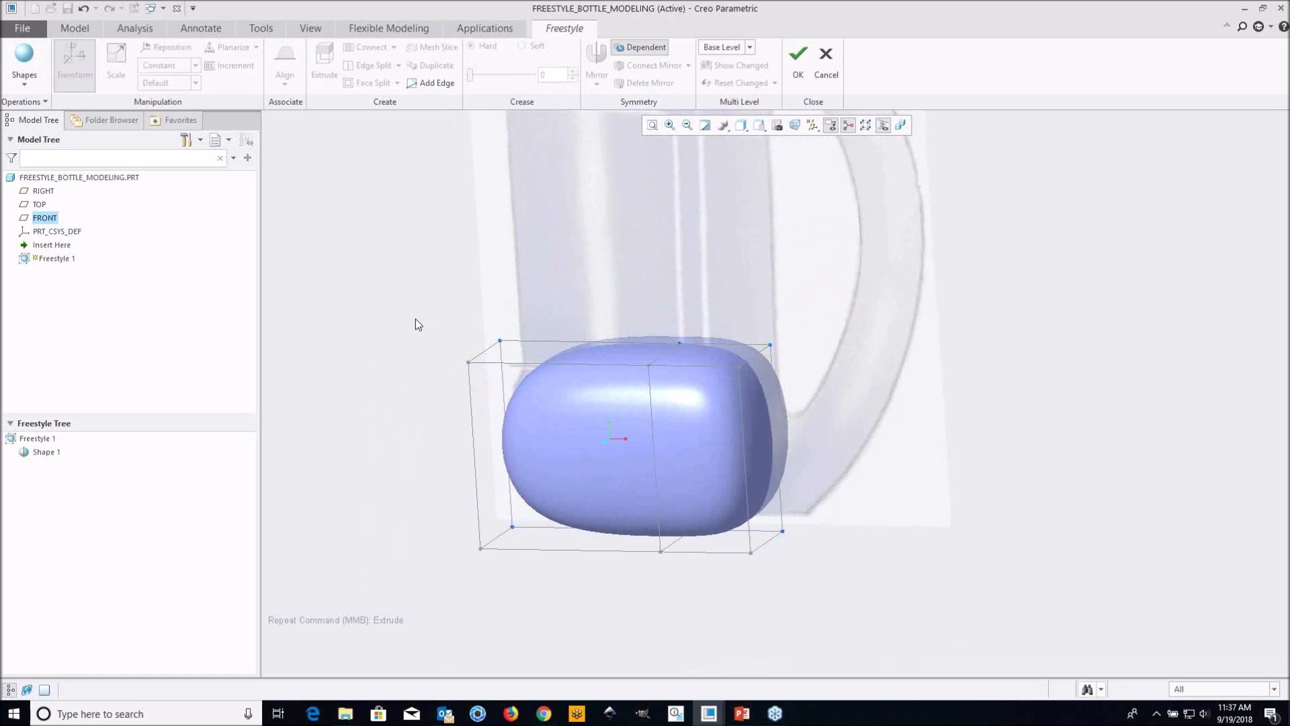
click(526, 352)
ctrl+click(687, 352)
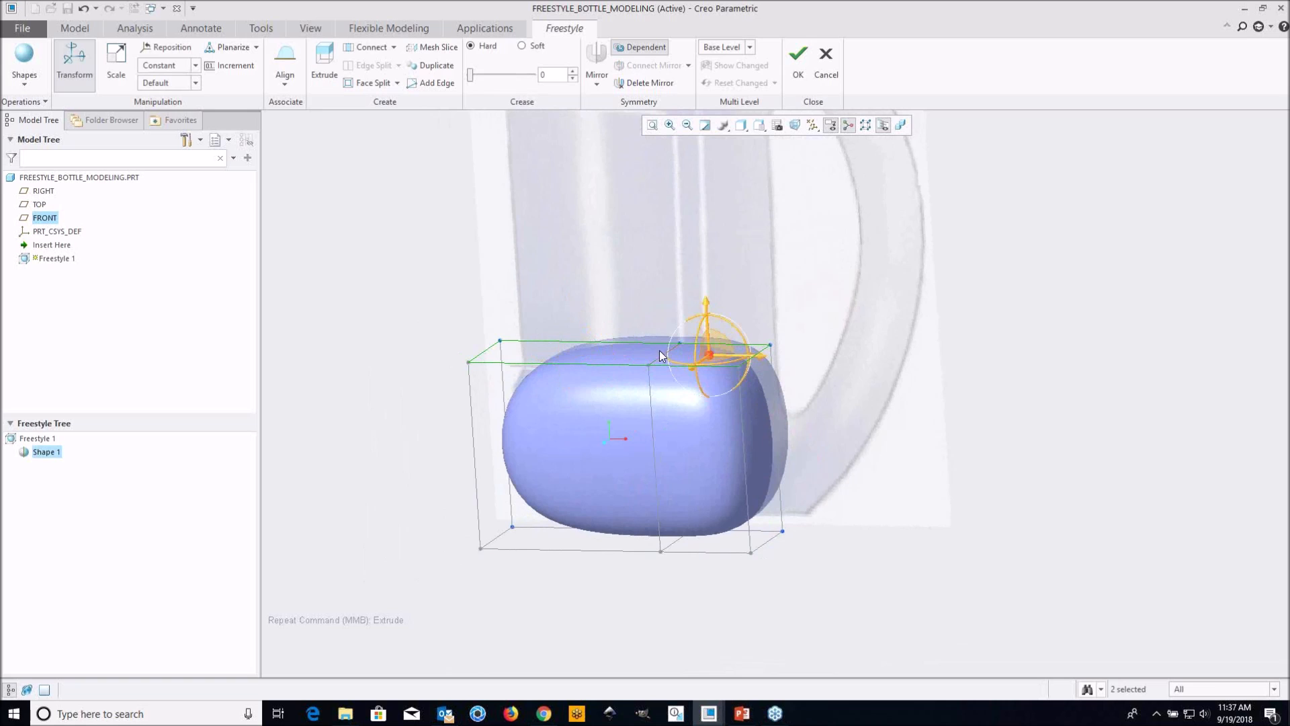
right_click(367, 275)
click(400, 335)
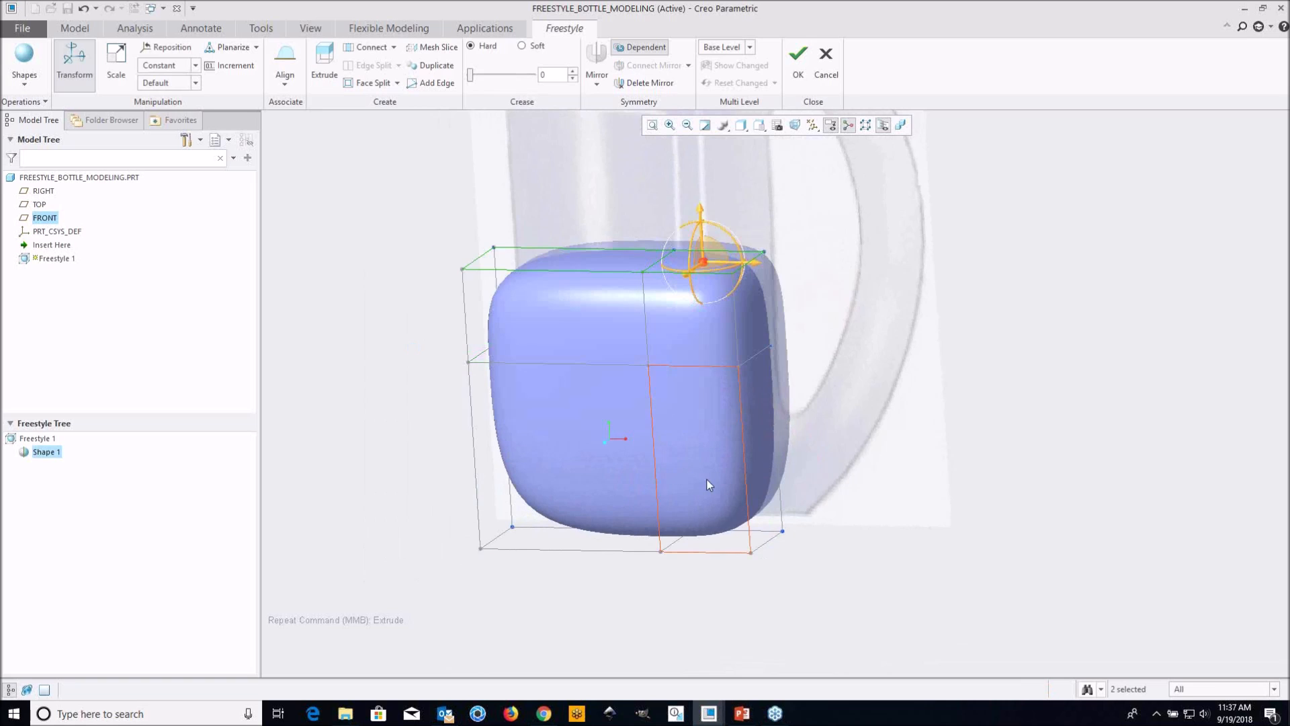
Raise the extruded top faces to the bottle's shoulder in the image and tilt them slightly down towards the handle
scroll(710, 480, up, 3)
shift+middle_drag(751, 351, 717, 379)
drag(693, 359, 705, 154)
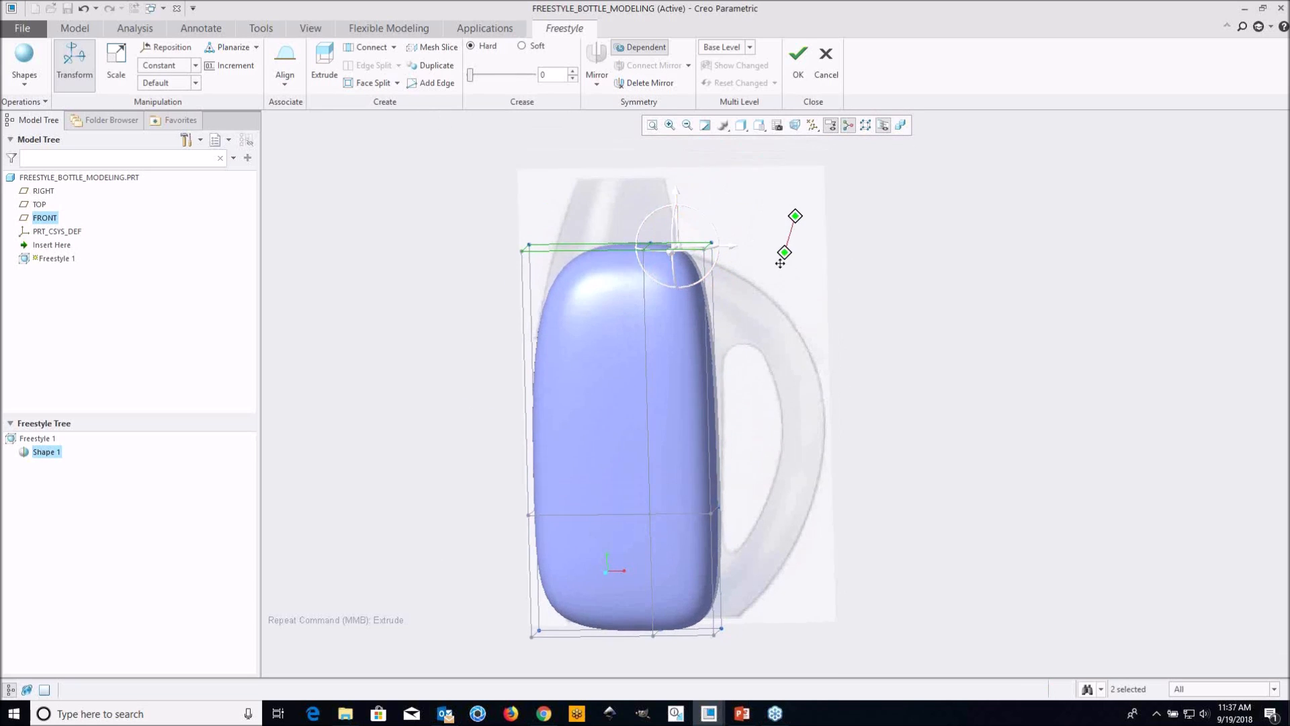
scroll(672, 210, down, 2)
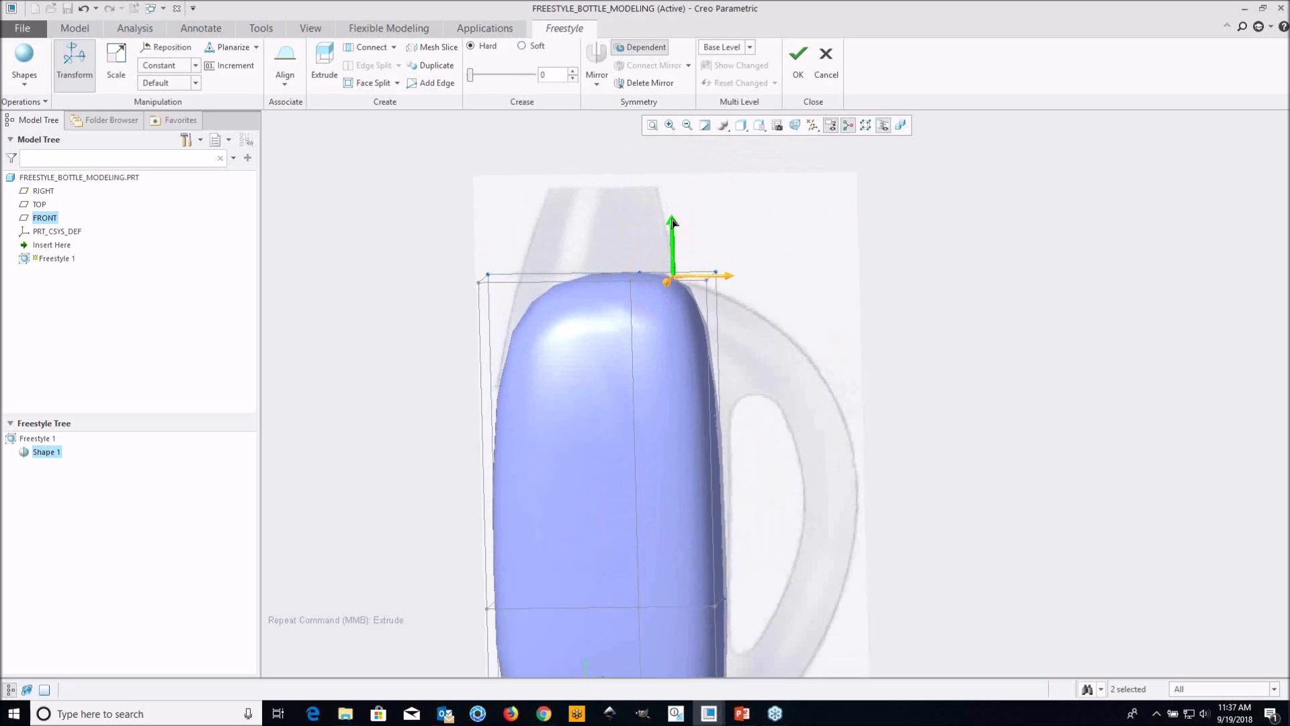
shift+middle_drag(764, 322, 744, 268)
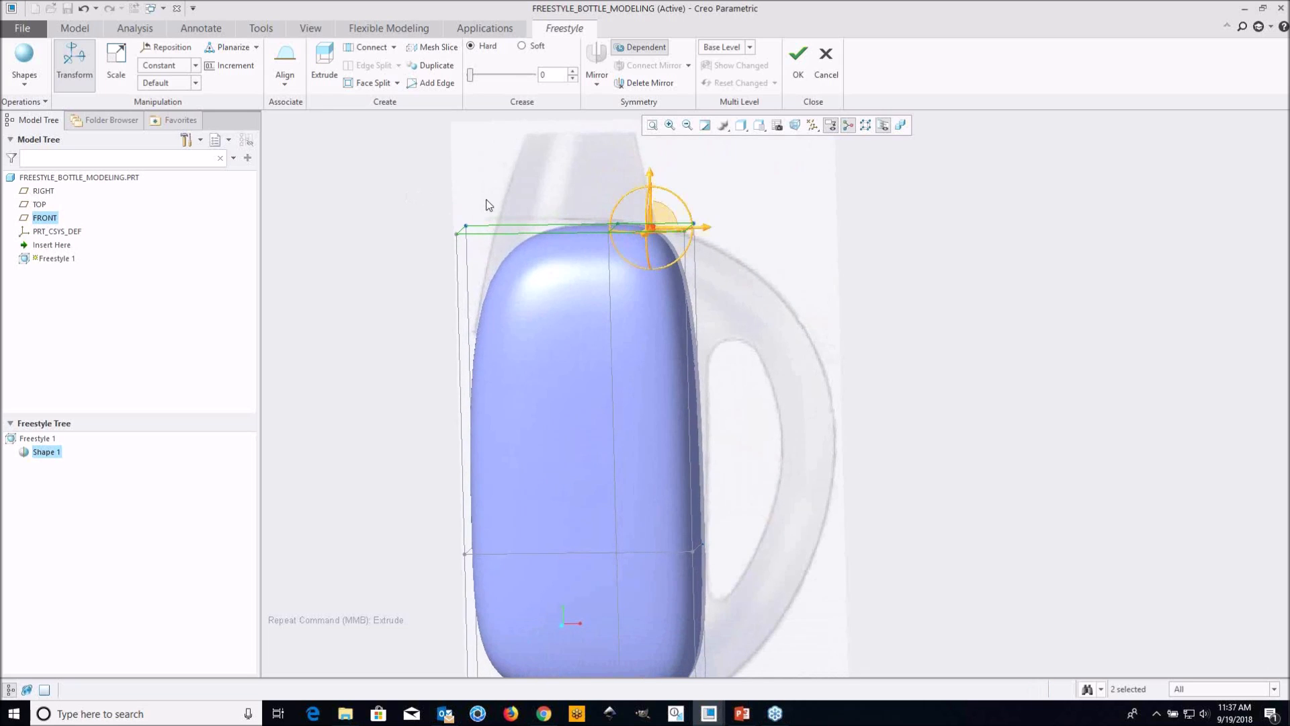
drag(677, 199, 681, 201)
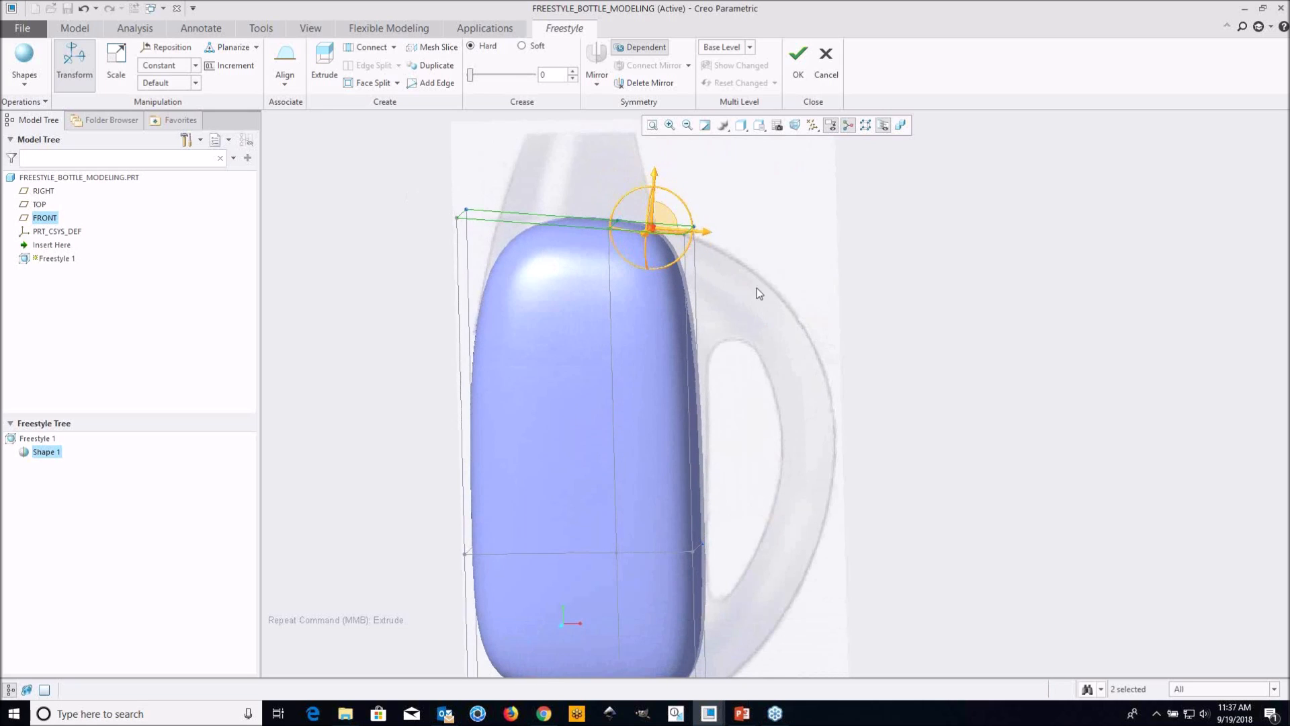
Select the lower horizontal edges around the body mesh and move them down closer to the bottle's base
click(843, 435)
shift+middle_drag(806, 461, 783, 340)
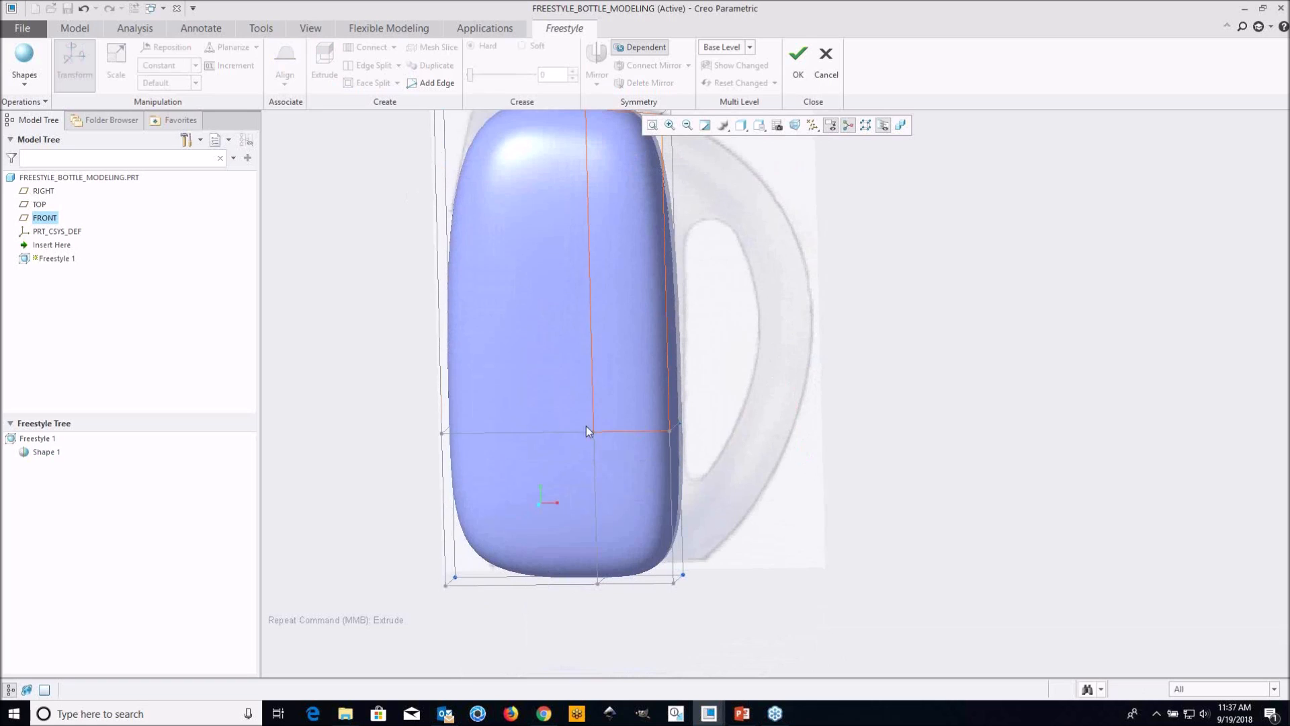
drag(620, 441, 745, 454)
middle_drag(645, 456, 678, 435)
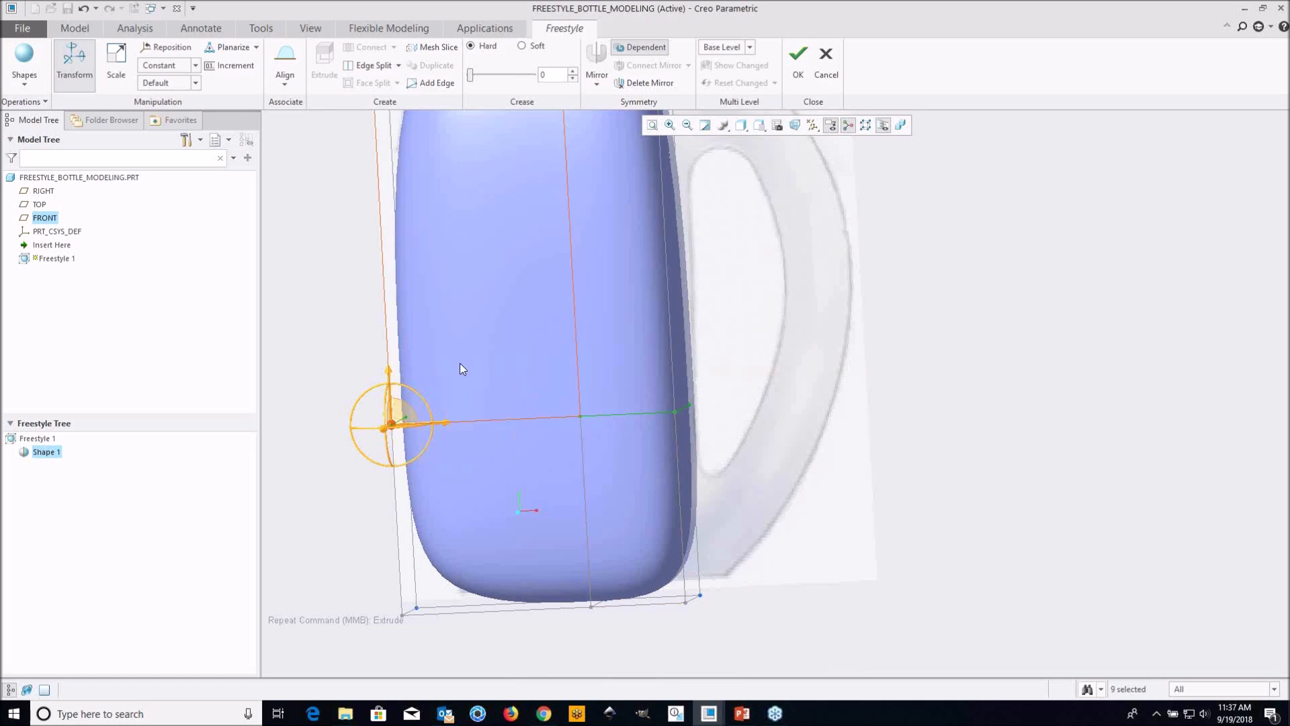
mouse_move(391, 371)
mouse_down()
mouse_move(396, 423)
mouse_move(403, 432)
mouse_move(406, 411)
mouse_move(415, 438)
mouse_up()
middle_drag(810, 541, 681, 523)
click(867, 431)
mouse_move(833, 444)
middle_down()
mouse_move(745, 469)
mouse_move(706, 436)
mouse_move(654, 425)
mouse_move(645, 403)
mouse_move(693, 509)
middle_up()
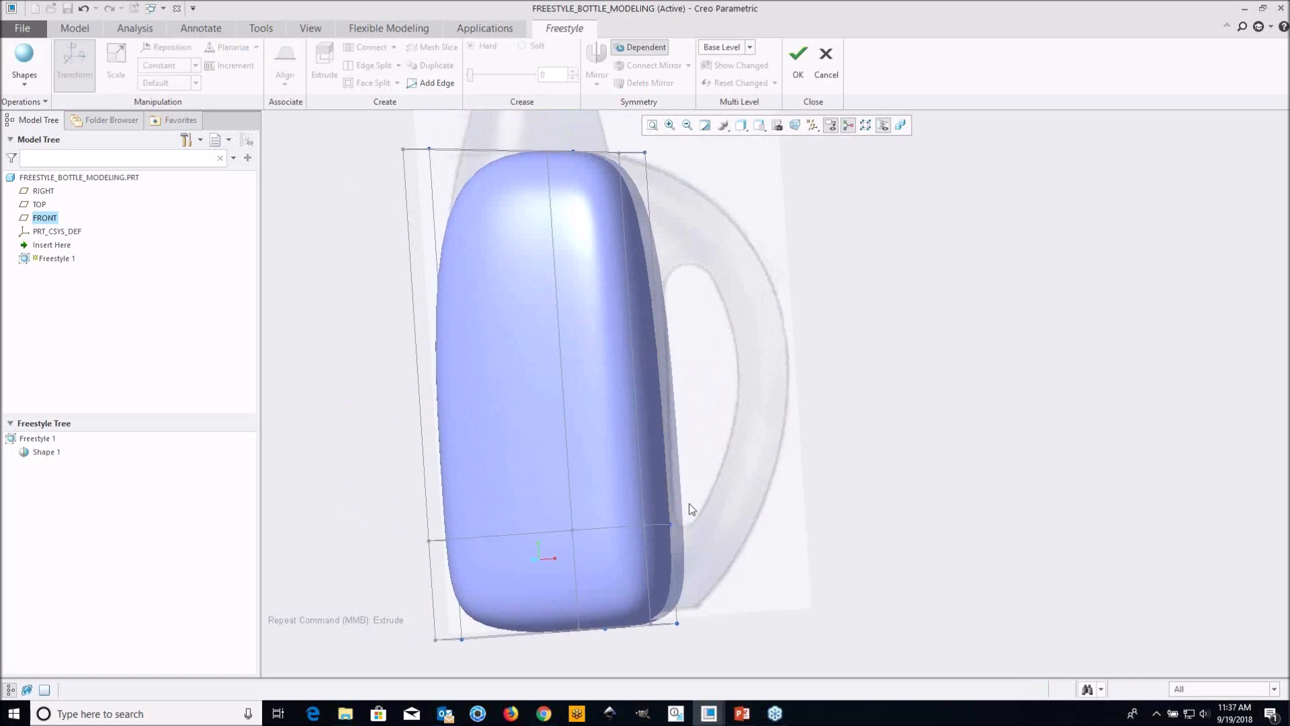
Extrude the lower handle-side face of the body mesh outward to start the lower end of the handle
scroll(691, 509, up, 3)
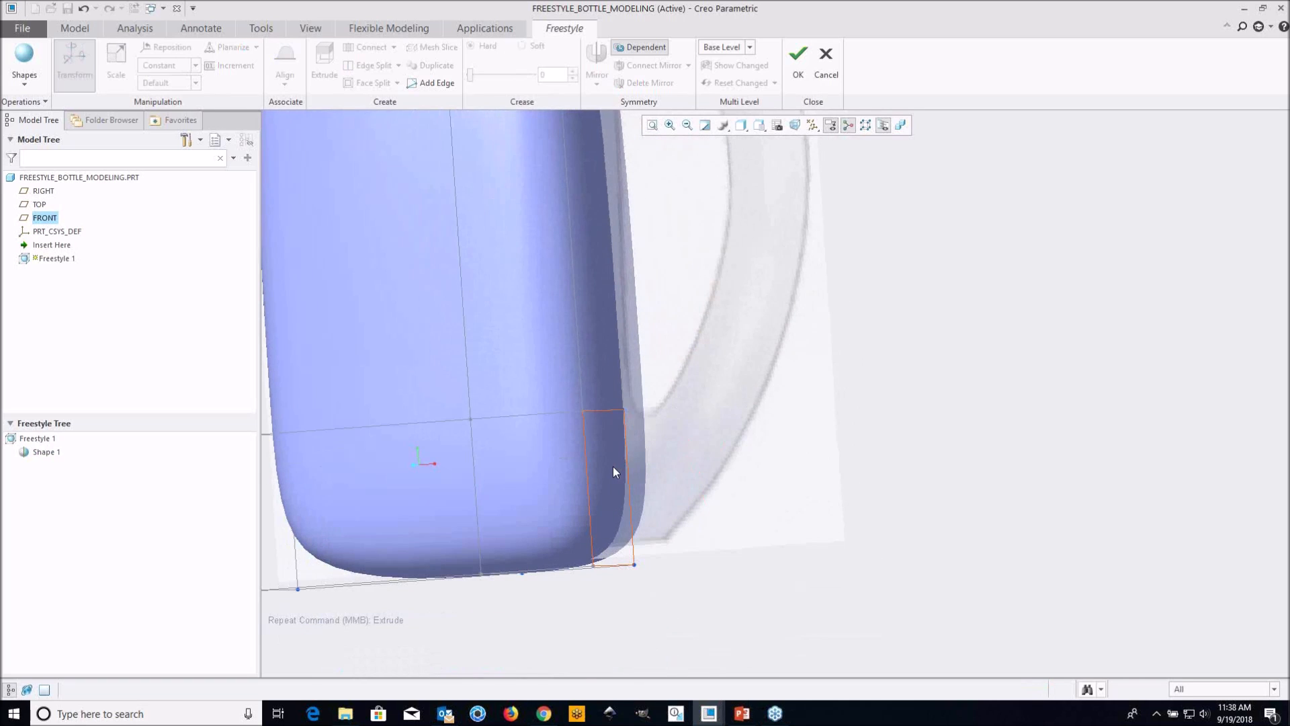
click(612, 467)
right_click(757, 446)
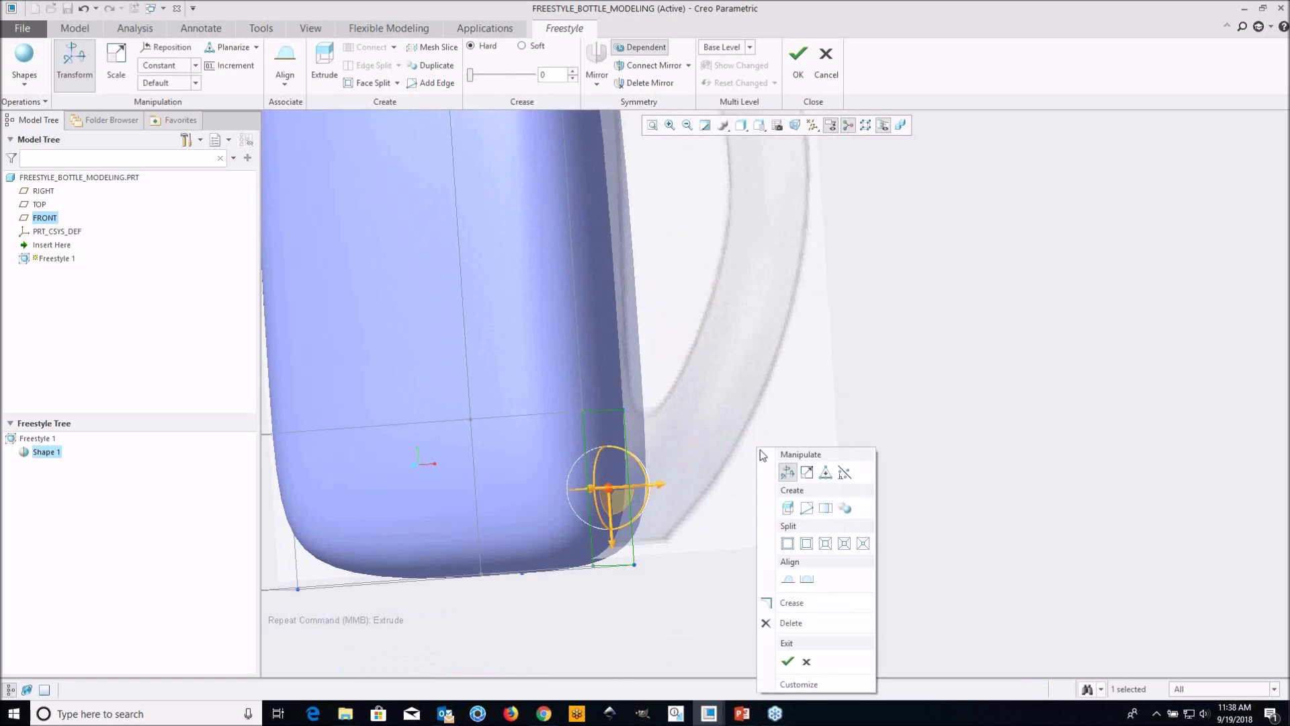
click(786, 508)
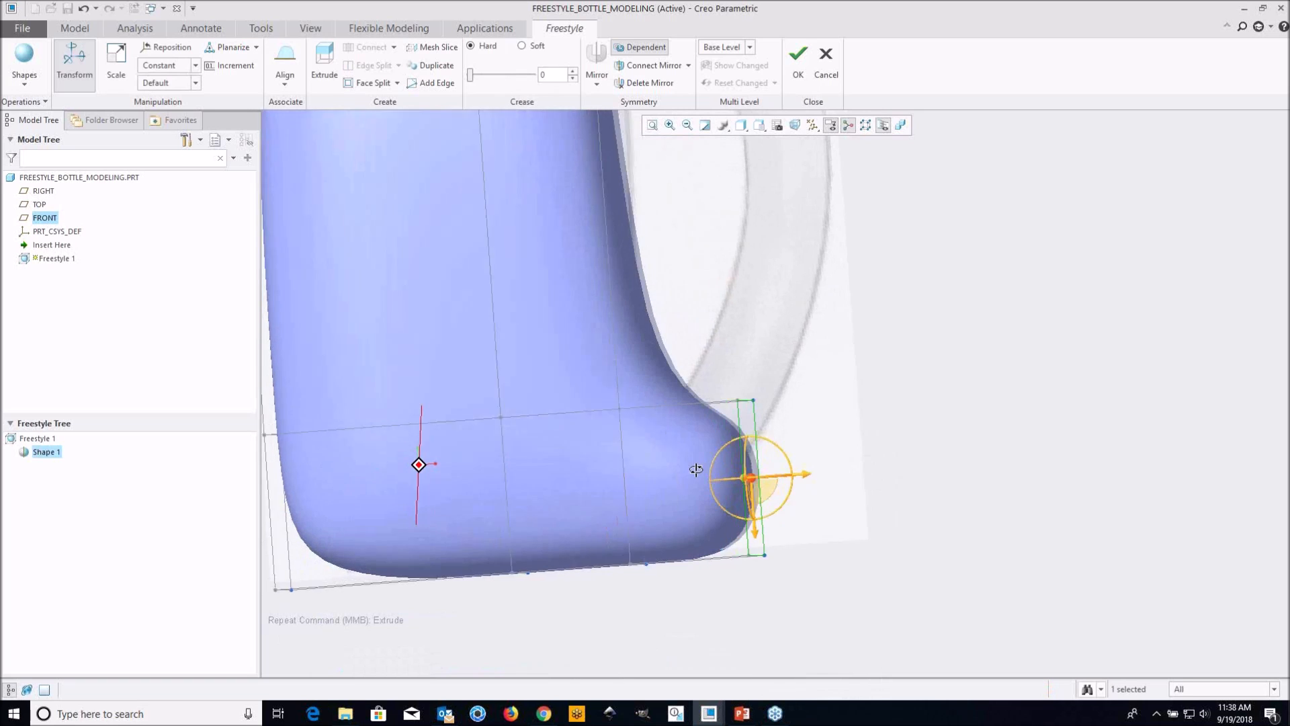
Move the extruded handle face up and rotate it to sit across the handle's lower curve in the image
shift+middle_drag(789, 469, 715, 430)
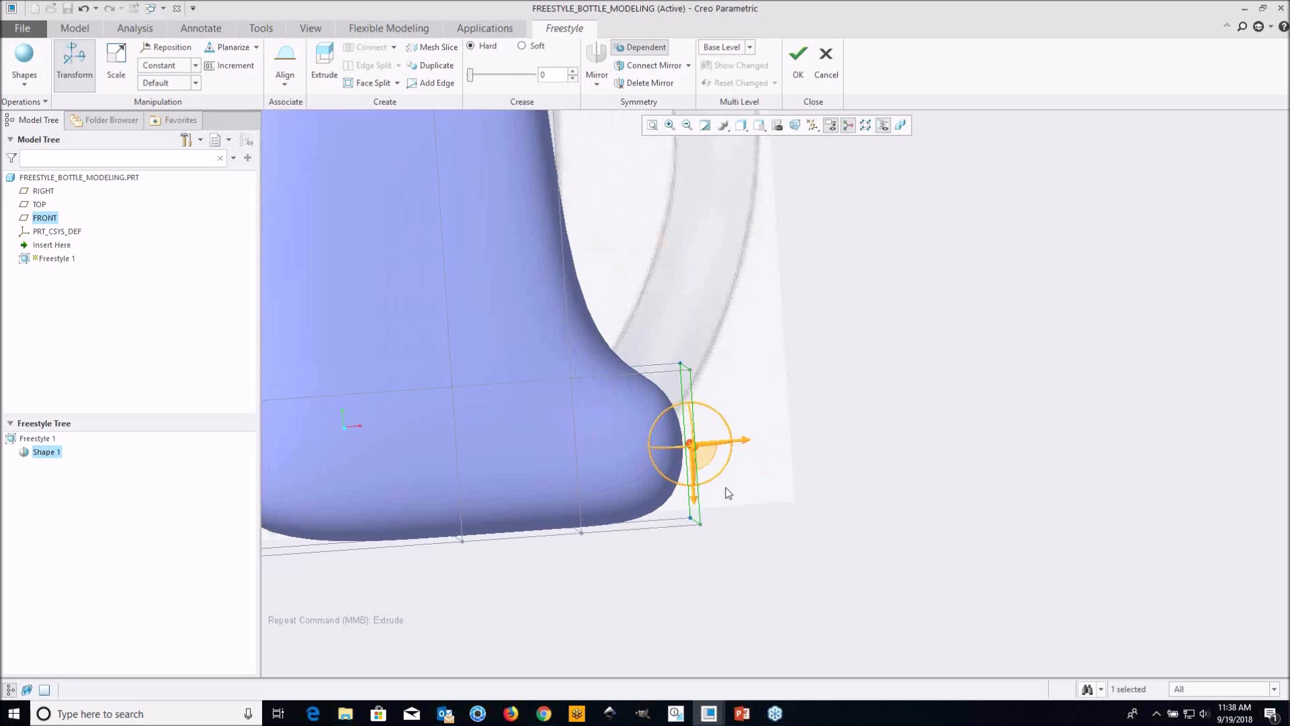
drag(698, 505, 697, 413)
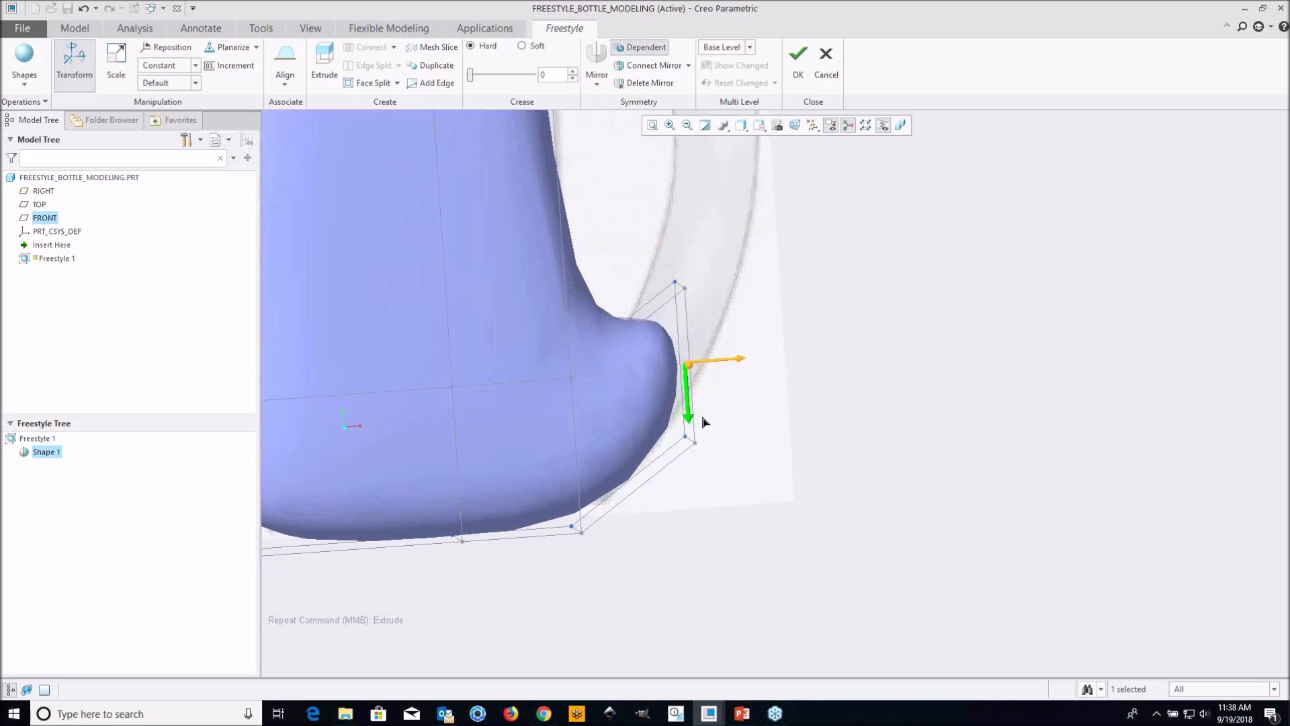
drag(712, 325, 671, 317)
middle_drag(684, 356, 672, 396)
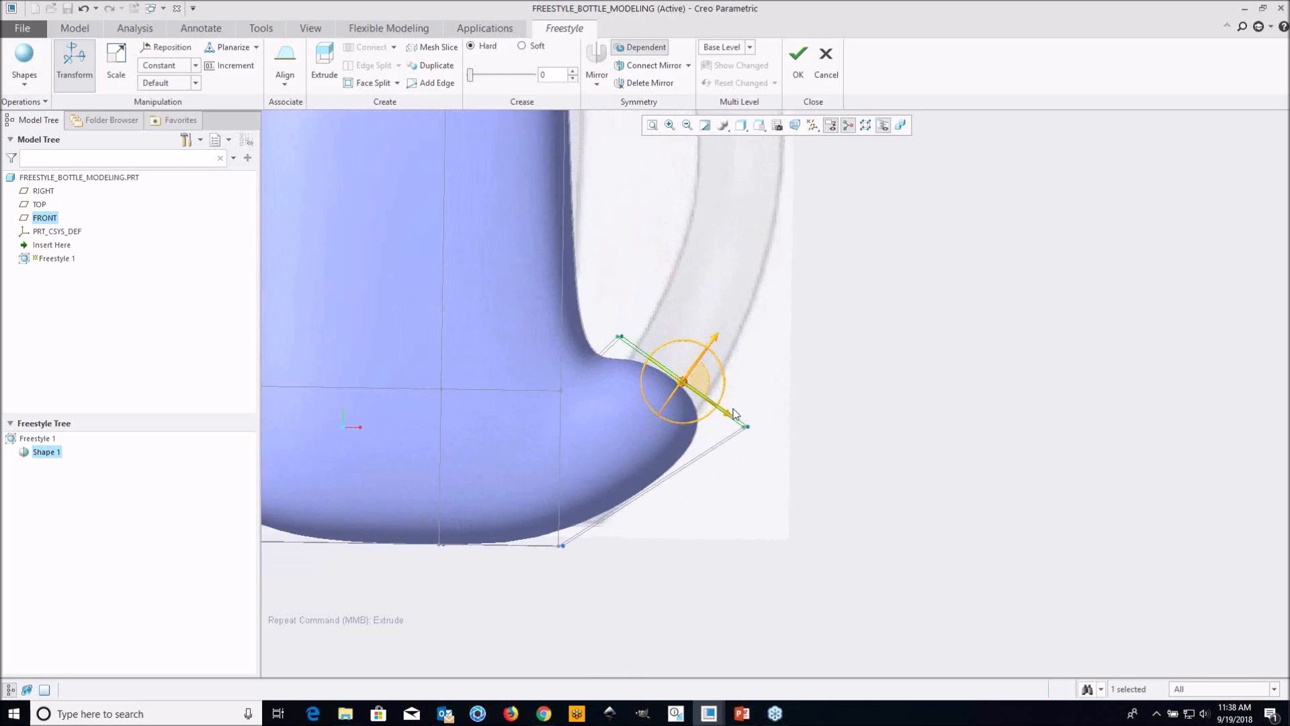
drag(735, 422, 727, 399)
drag(704, 334, 712, 322)
scroll(744, 417, up, 5)
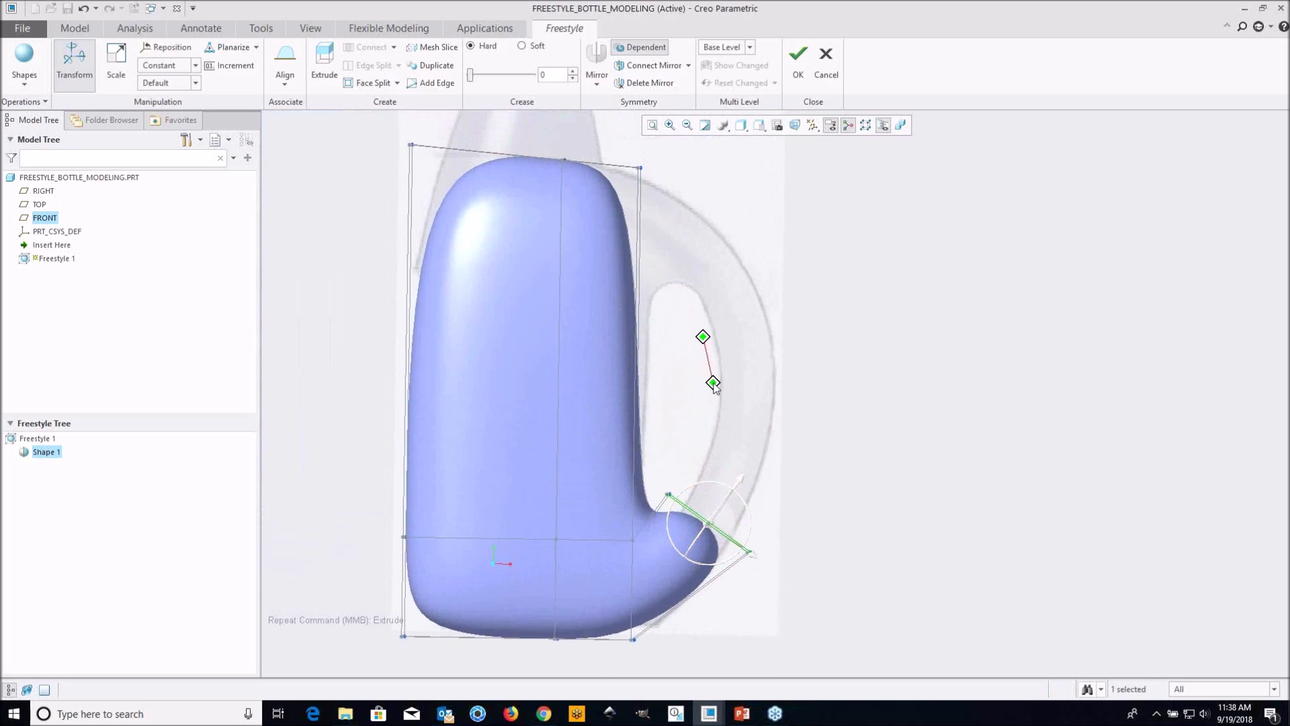
Split the long vertical edge on the body's broad side once to add a horizontal edge loop around the upper body
click(816, 282)
middle_drag(702, 282, 657, 230)
scroll(640, 222, down, 4)
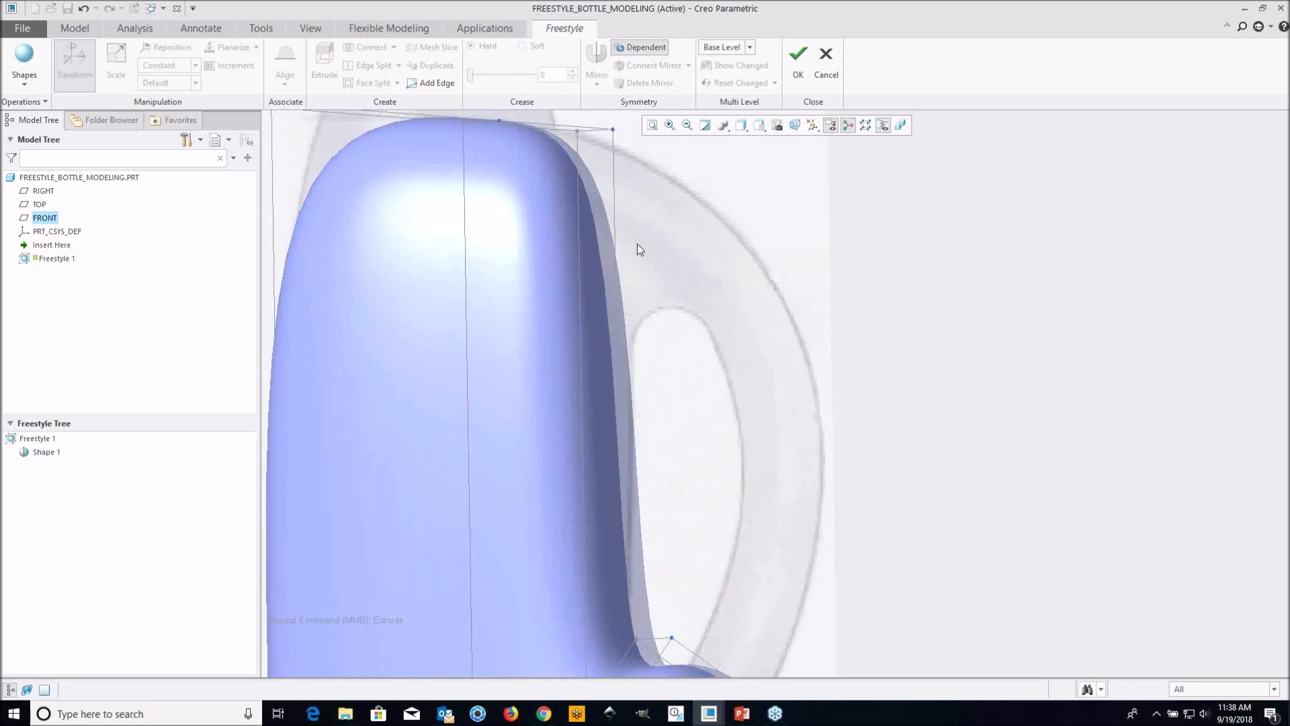
scroll(635, 235, up, 2)
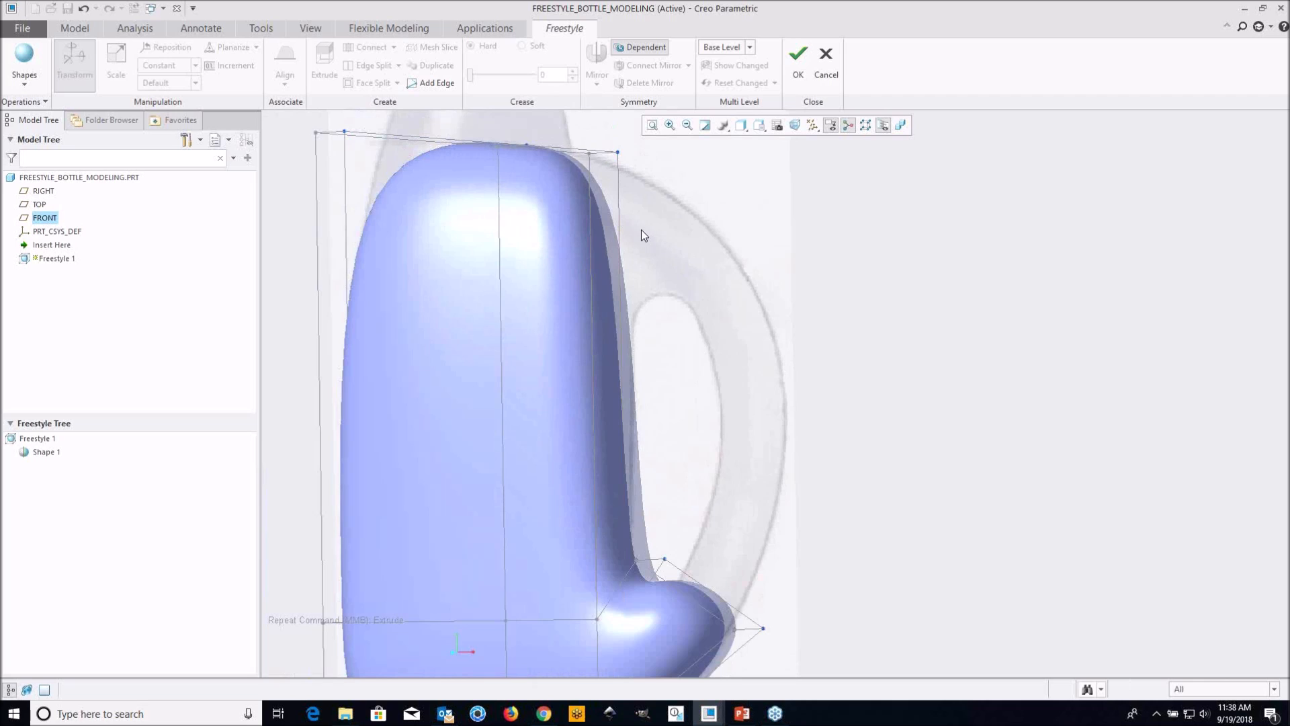
scroll(644, 232, up, 3)
middle_drag(548, 268, 582, 304)
scroll(581, 303, down, 2)
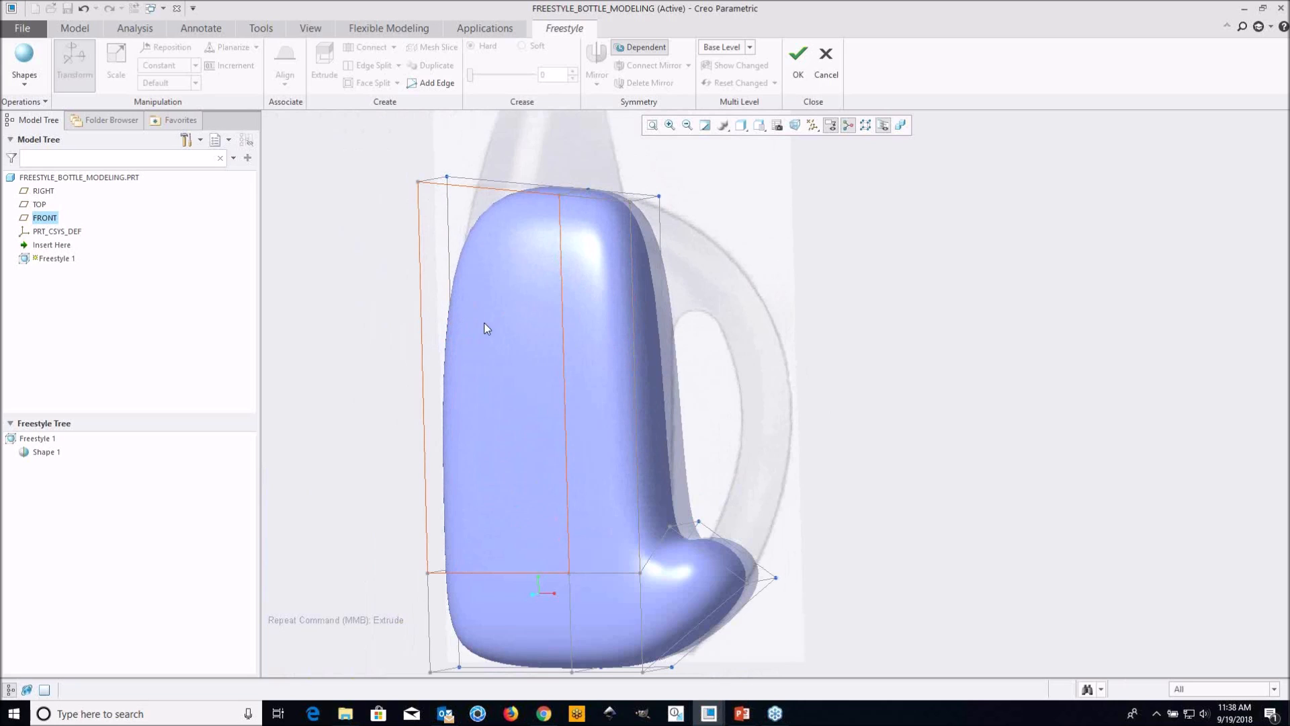
middle_drag(453, 293, 478, 274)
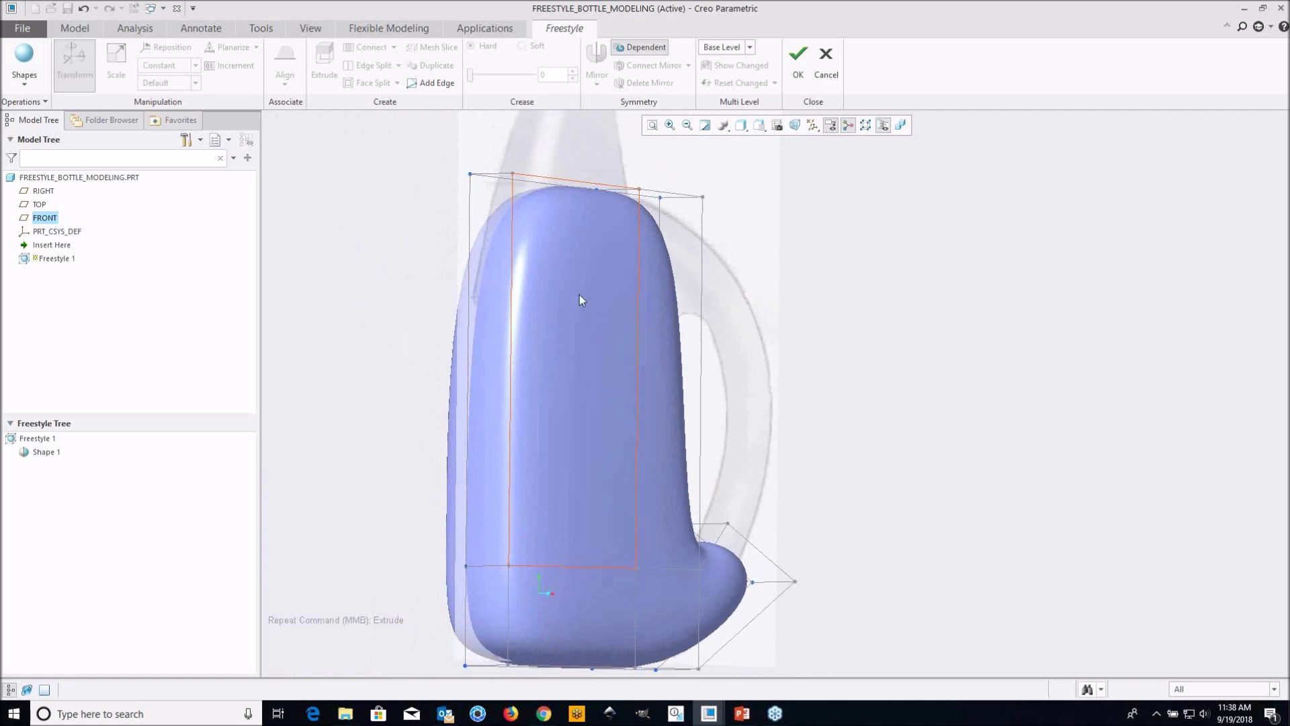
middle_drag(739, 319, 589, 297)
click(562, 293)
right_click(835, 311)
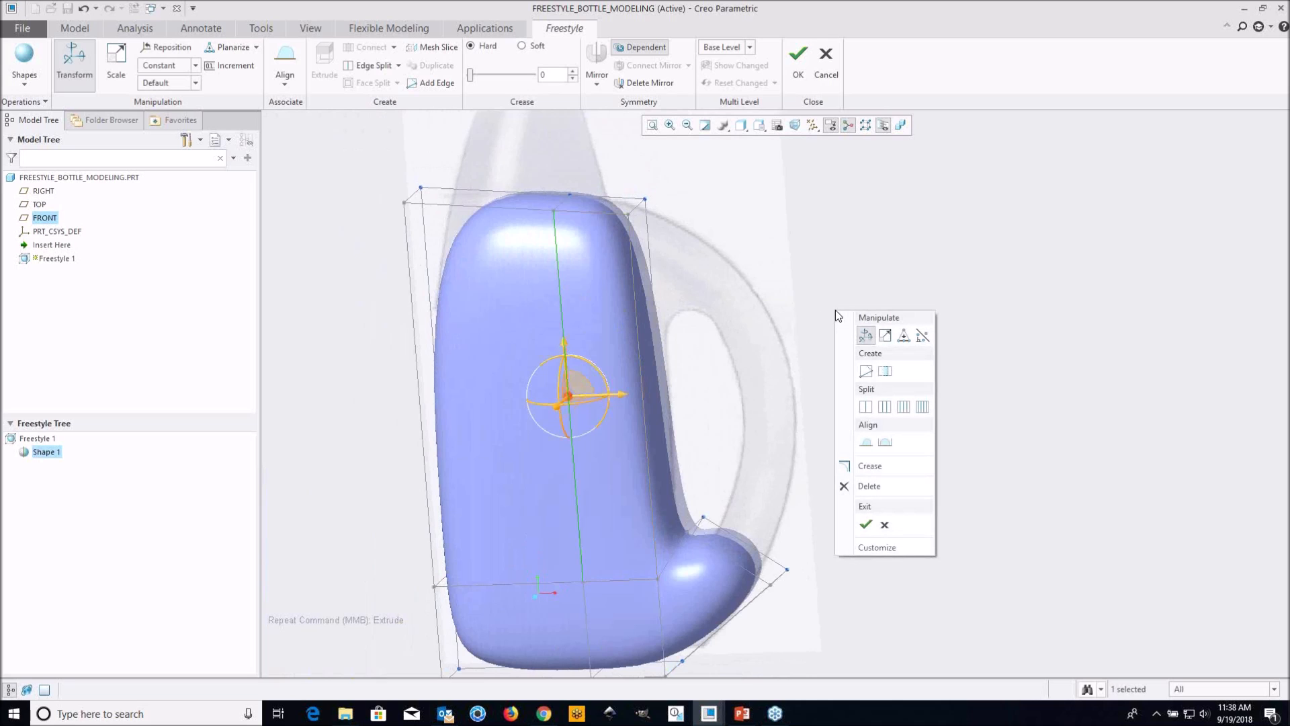
click(866, 407)
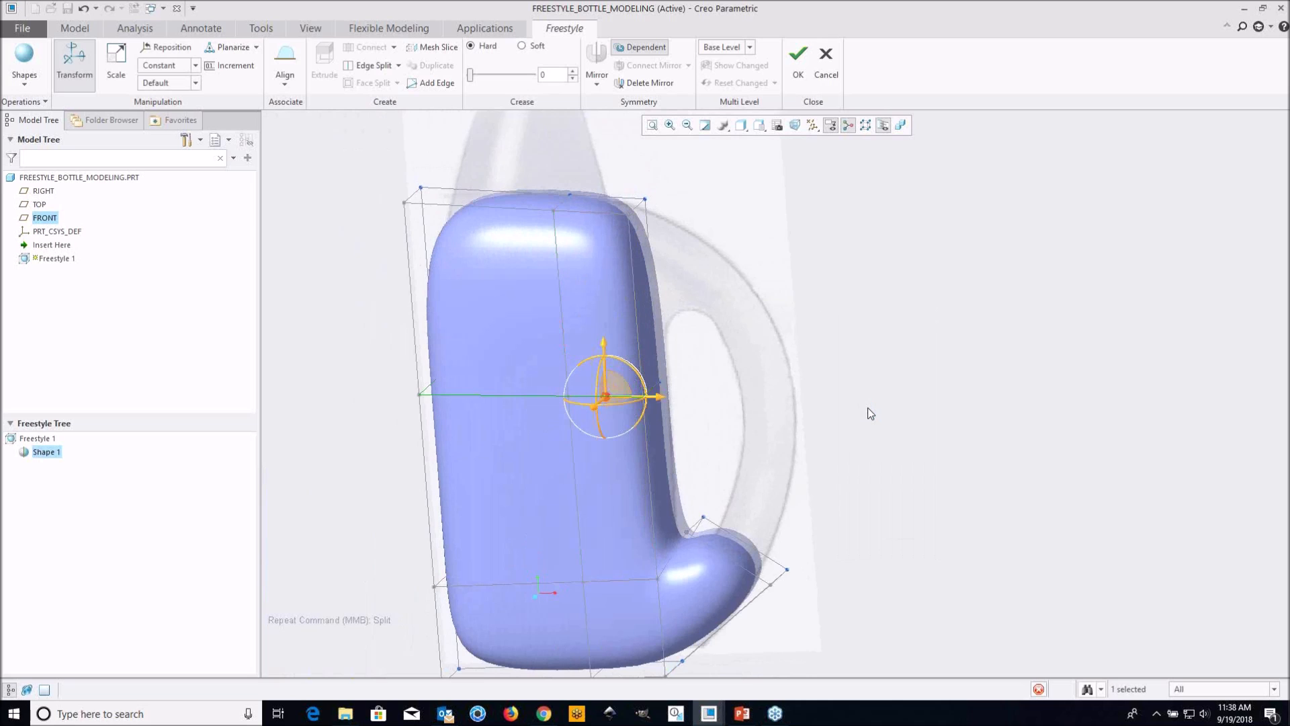
Move the new horizontal edge loop up to the level of the handle opening's upper end in the image
middle_drag(663, 345, 520, 338)
scroll(670, 323, up, 3)
scroll(704, 351, down, 5)
middle_drag(619, 357, 699, 354)
drag(653, 331, 662, 271)
middle_drag(752, 308, 709, 271)
click(837, 271)
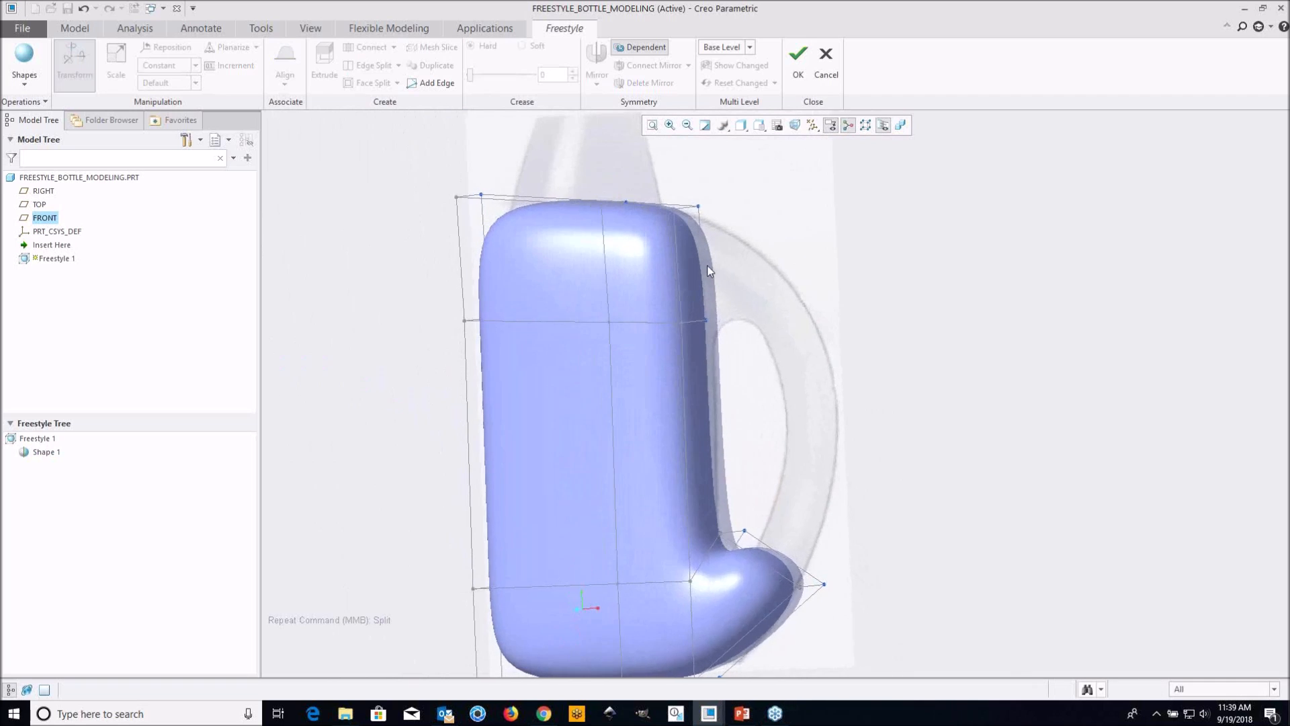
Extrude the upper handle-side face of the body mesh outward to start the upper end of the handle
scroll(709, 271, down, 2)
click(682, 265)
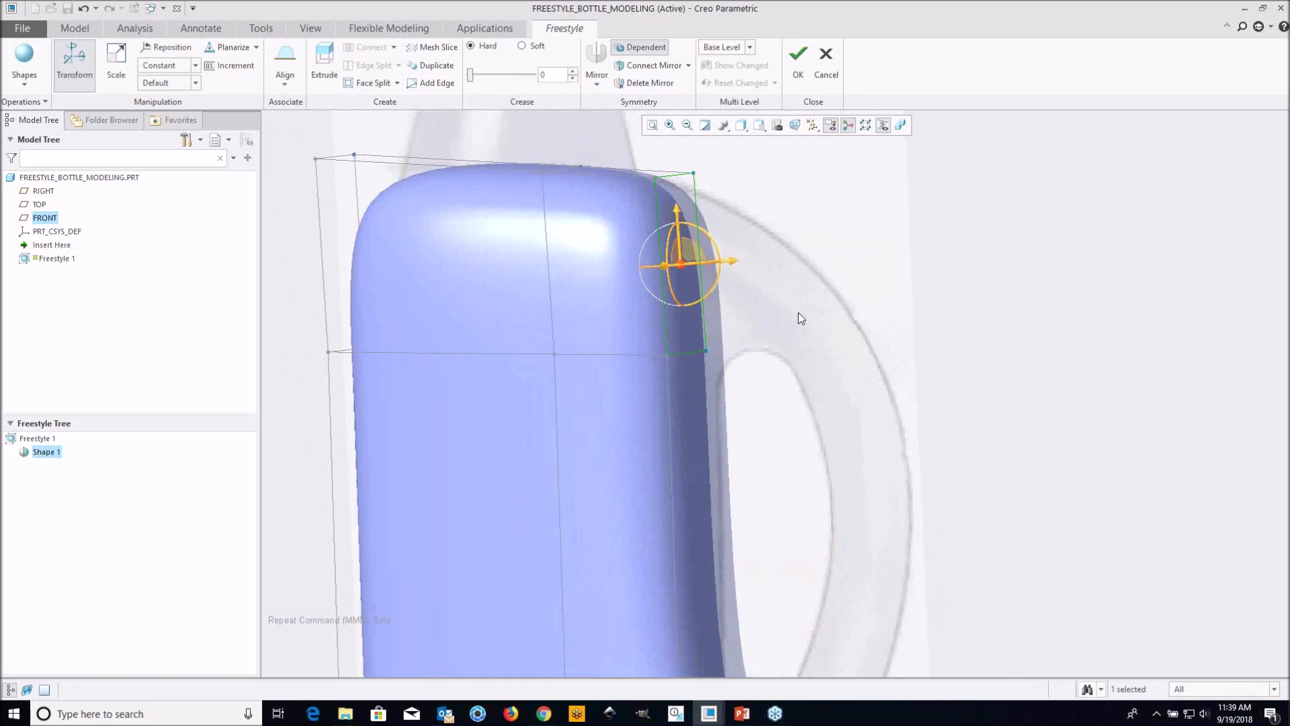
right_click(782, 297)
click(798, 359)
shift+middle_drag(789, 341, 683, 318)
scroll(656, 319, up, 3)
Move the extruded upper handle face down and rotate it to sit across the handle's upper curve in the image
middle_drag(692, 218, 669, 259)
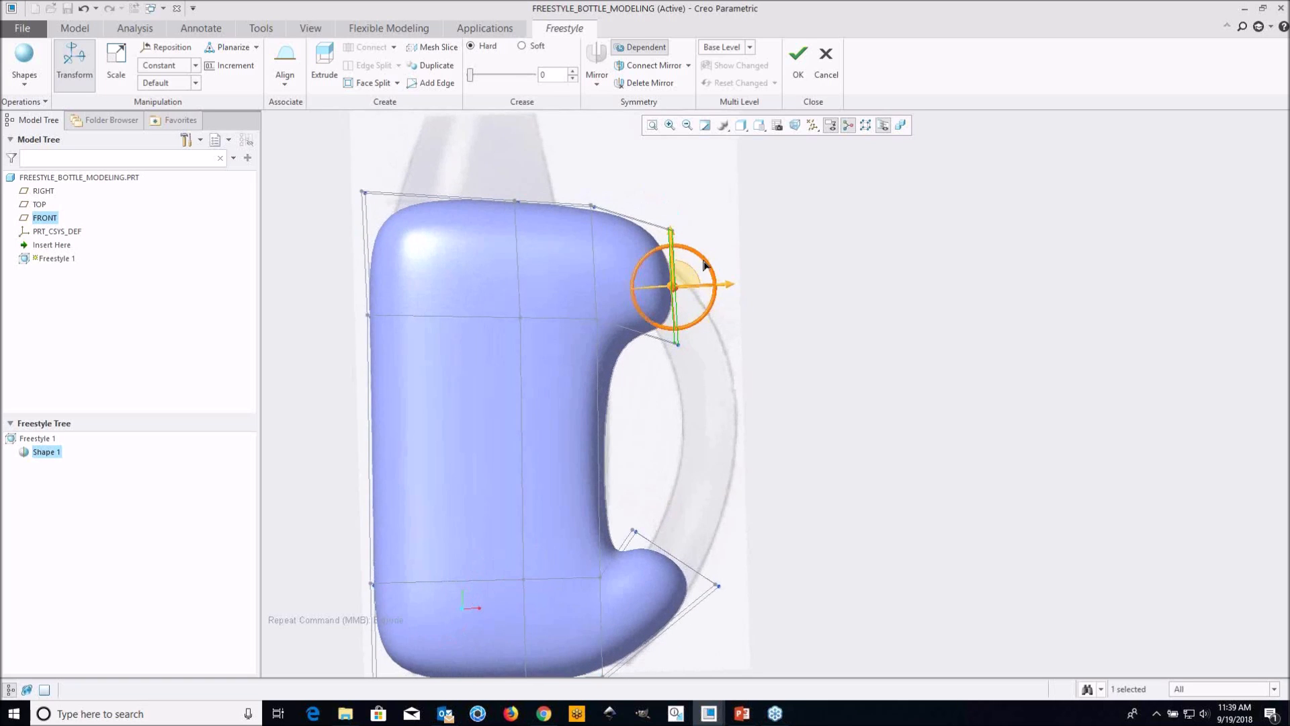
drag(704, 266, 725, 344)
click(809, 348)
middle_drag(812, 348, 729, 421)
mouse_move(720, 489)
shift+middle_down()
mouse_move(739, 421)
mouse_move(720, 406)
mouse_move(732, 403)
mouse_move(695, 412)
mouse_move(696, 428)
mouse_move(761, 461)
mouse_move(739, 517)
mouse_move(713, 517)
mouse_move(746, 417)
mouse_move(723, 401)
mouse_move(749, 399)
mouse_move(778, 406)
mouse_move(751, 495)
shift+middle_up()
scroll(701, 490, up, 3)
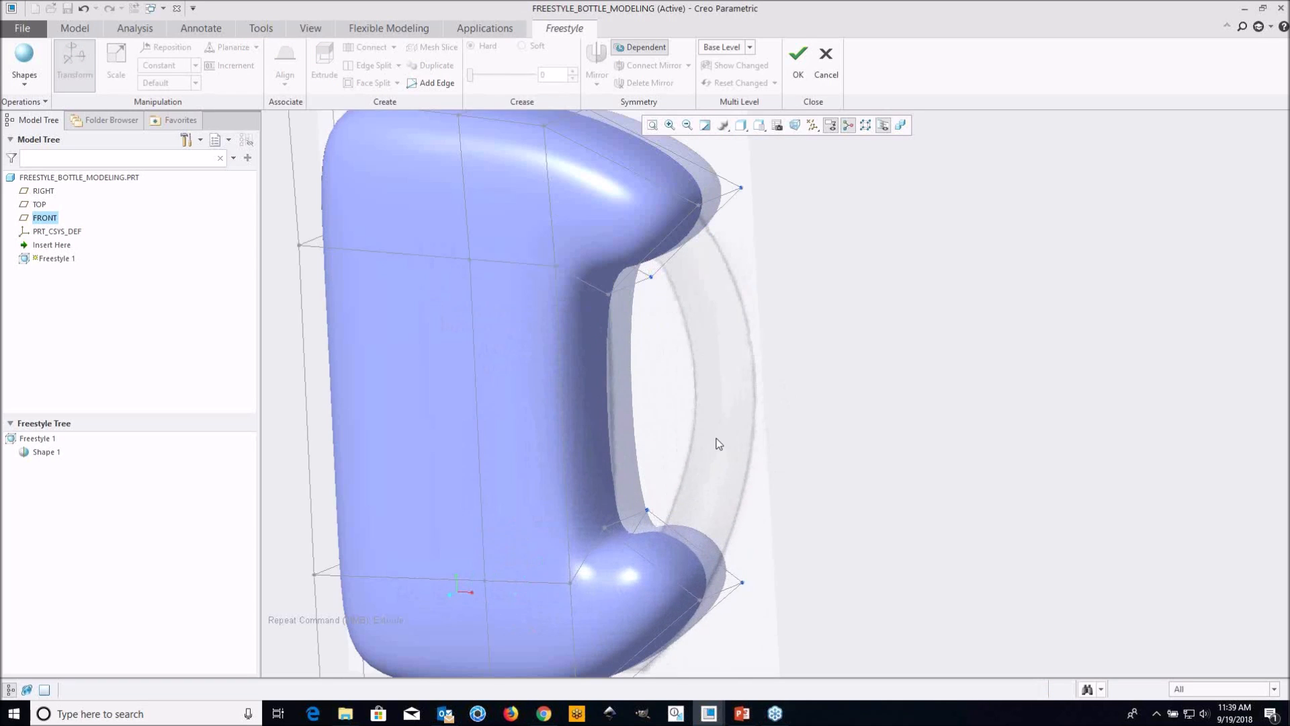
Connect the end faces of the lower and upper handle stubs to close the handle loop
middle_drag(720, 438, 677, 416)
scroll(691, 417, down, 2)
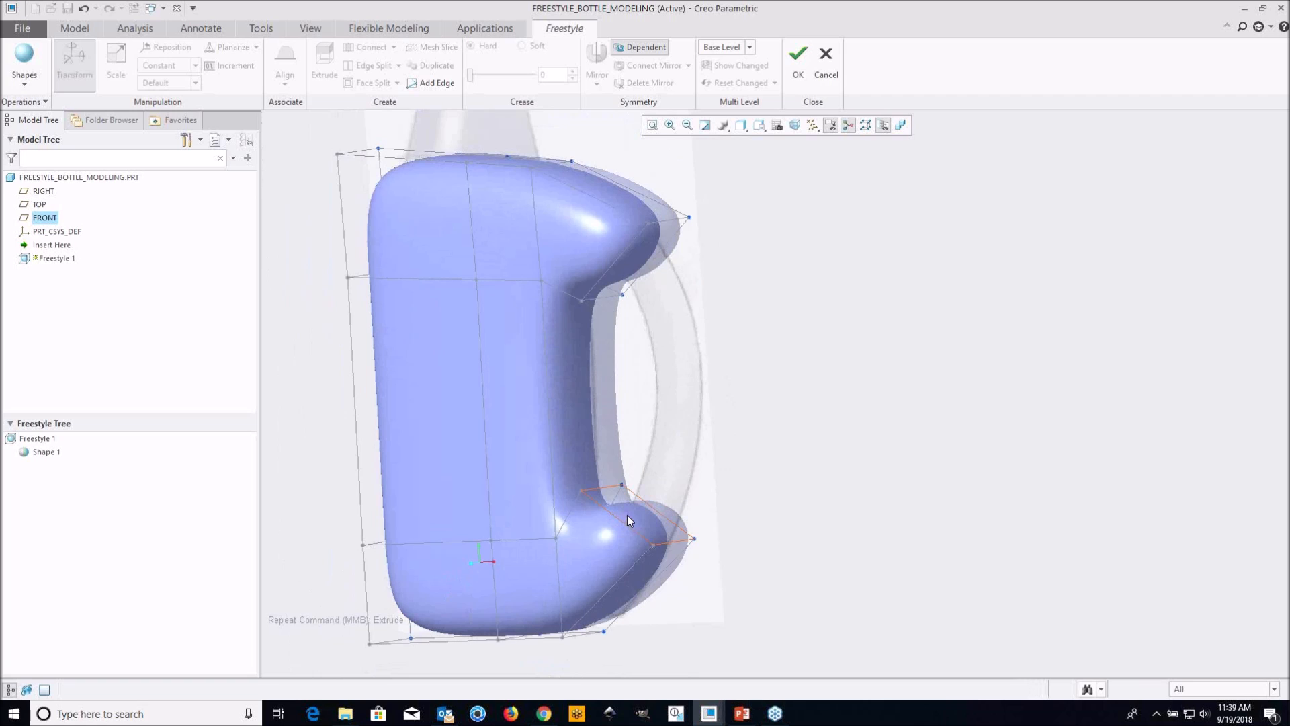
middle_drag(710, 388, 727, 388)
scroll(676, 516, up, 4)
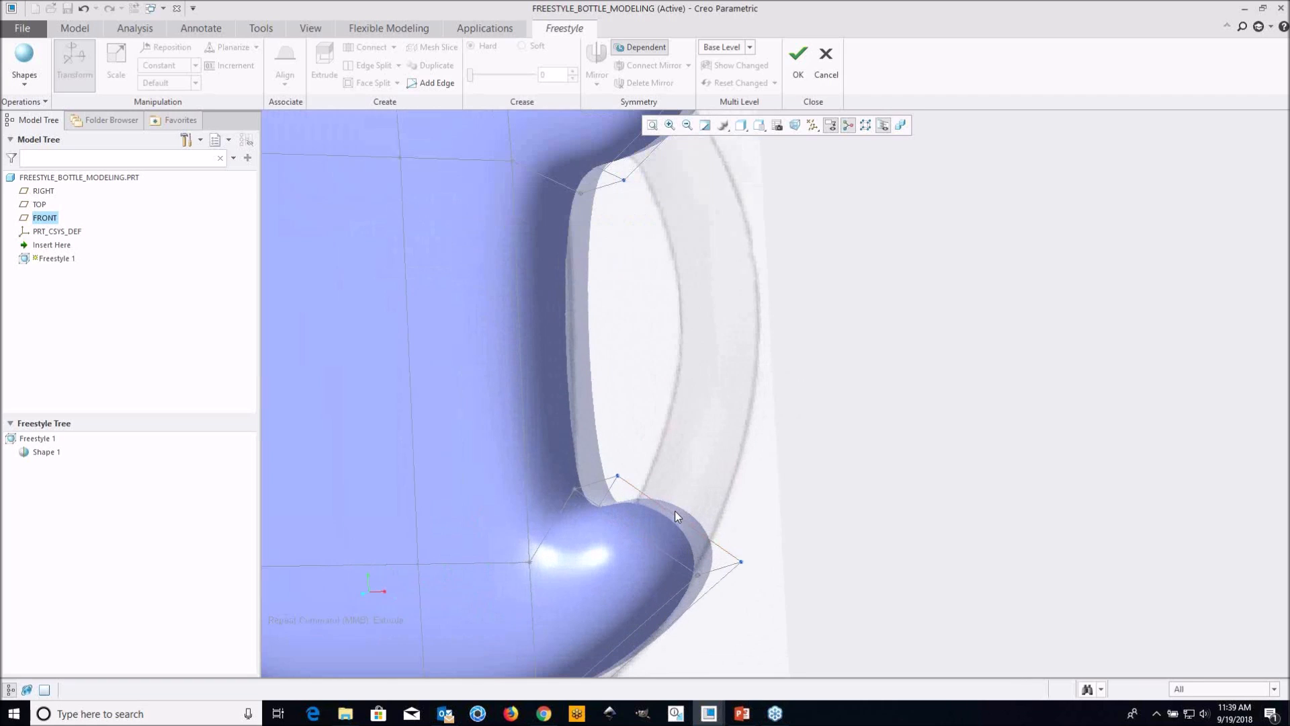
click(614, 506)
scroll(662, 538, down, 3)
mouse_move(662, 538)
middle_down()
mouse_move(723, 302)
mouse_move(695, 314)
middle_up()
ctrl+click(698, 283)
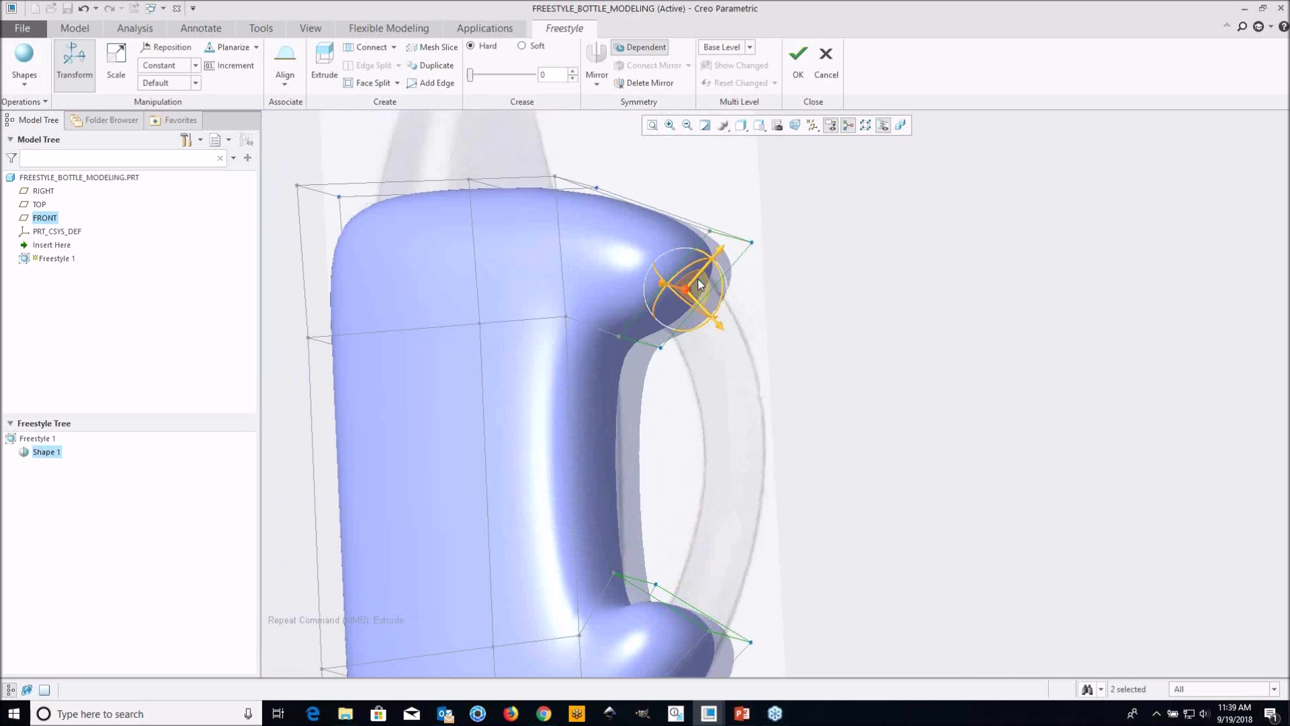
scroll(784, 369, down, 3)
middle_drag(770, 386, 788, 385)
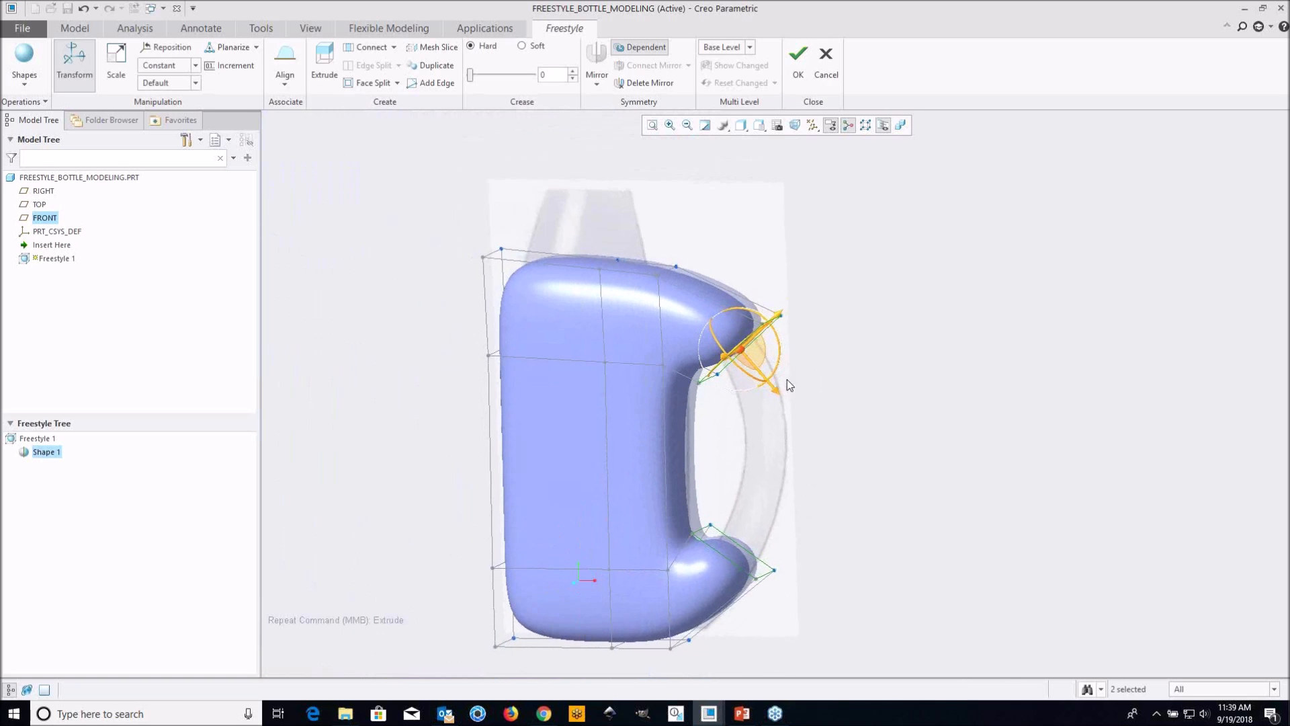
click(395, 47)
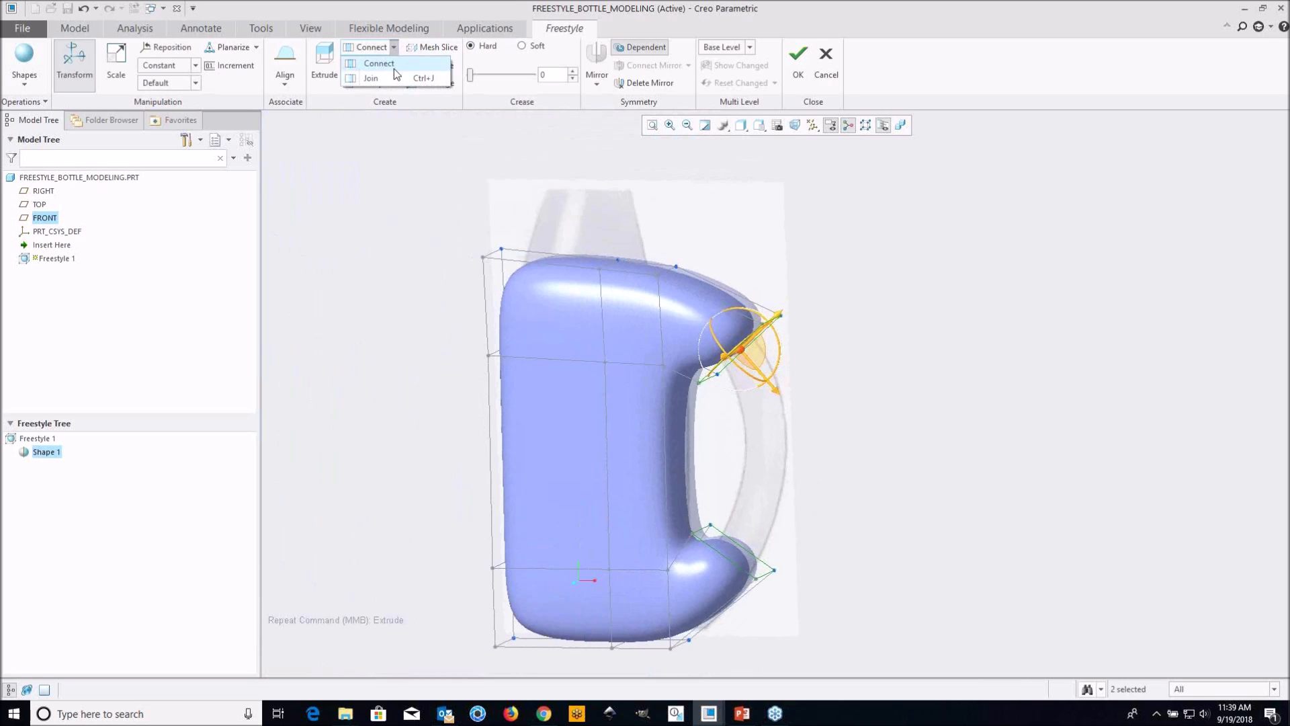
click(394, 66)
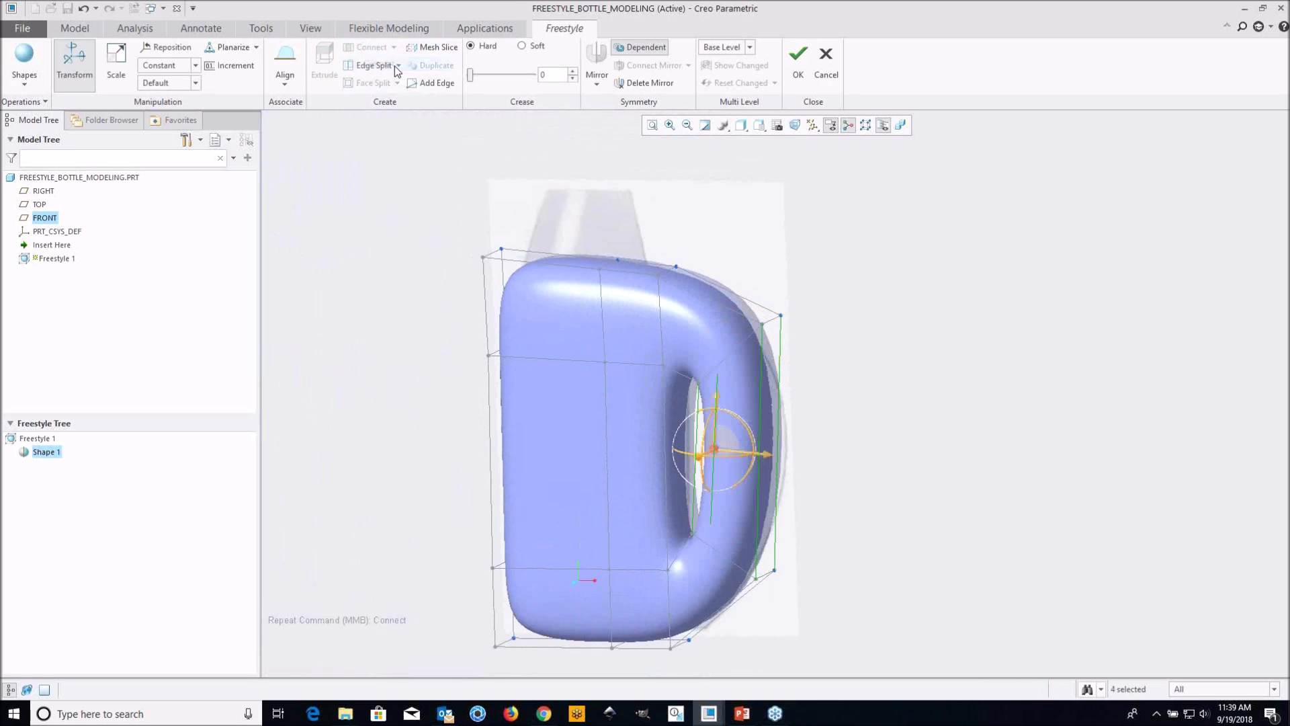
Move the four connecting edges of the handle outward to follow the handle's outer curve in the image
shift+middle_drag(875, 473, 874, 367)
scroll(740, 372, down, 3)
mouse_move(739, 363)
shift+middle_down()
mouse_move(720, 381)
mouse_move(736, 387)
shift+middle_up()
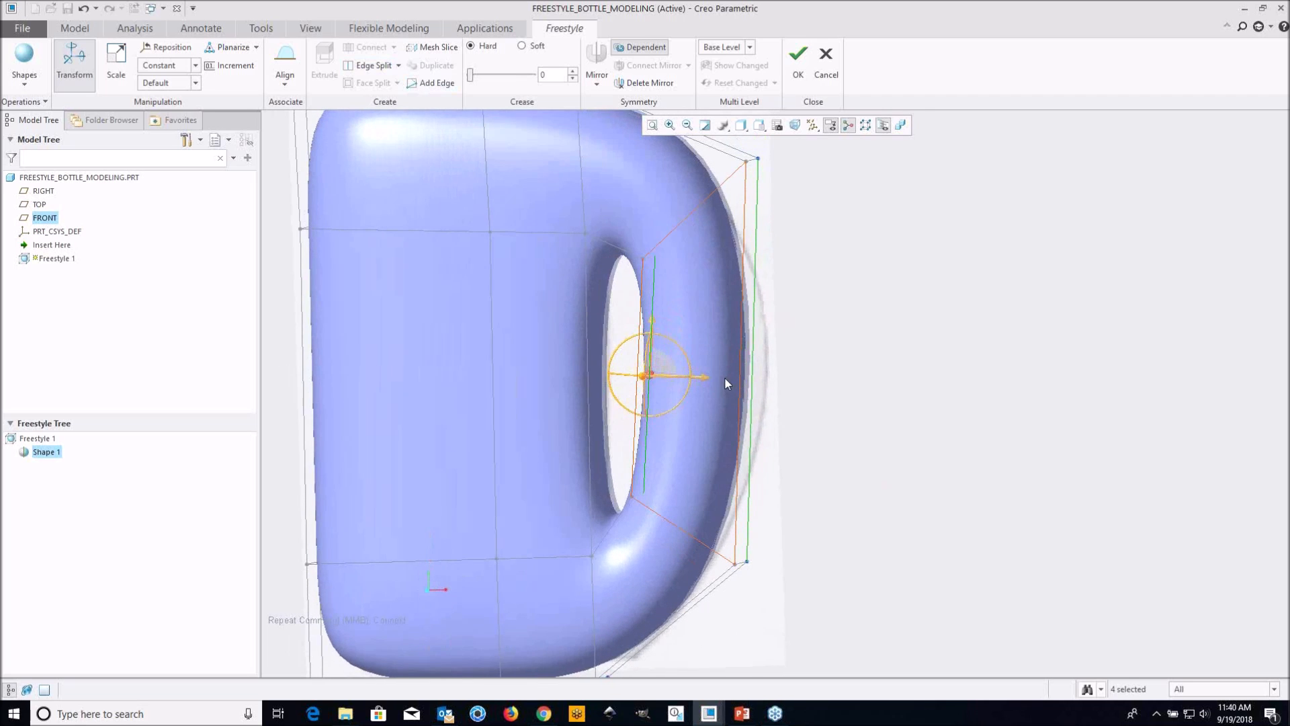
drag(706, 381, 731, 382)
click(867, 363)
Split the long inner edge of the handle once to add an edge loop around the middle of the grip
scroll(777, 416, up, 3)
middle_drag(777, 417, 719, 377)
scroll(743, 300, down, 4)
mouse_move(797, 370)
middle_down()
mouse_move(740, 371)
mouse_move(829, 377)
mouse_move(773, 375)
middle_up()
middle_drag(696, 338, 703, 340)
click(709, 343)
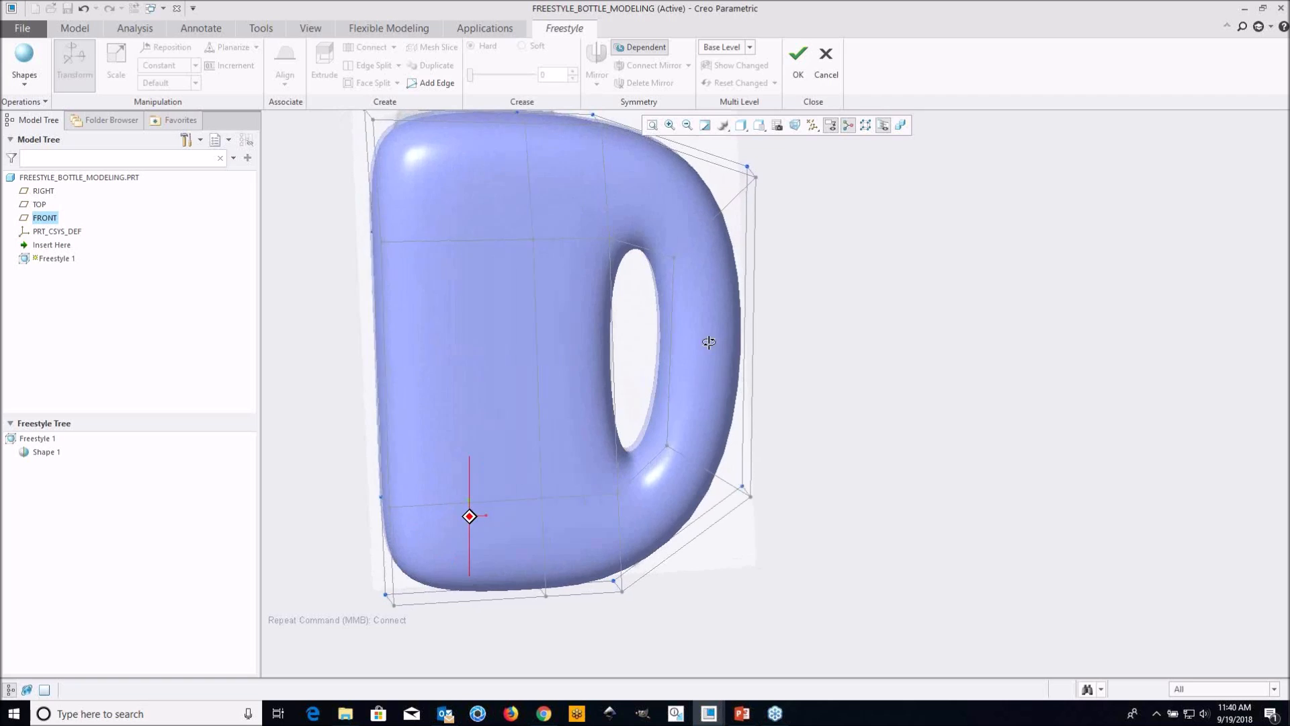
mouse_move(692, 357)
middle_down()
mouse_move(674, 348)
mouse_move(700, 361)
middle_up()
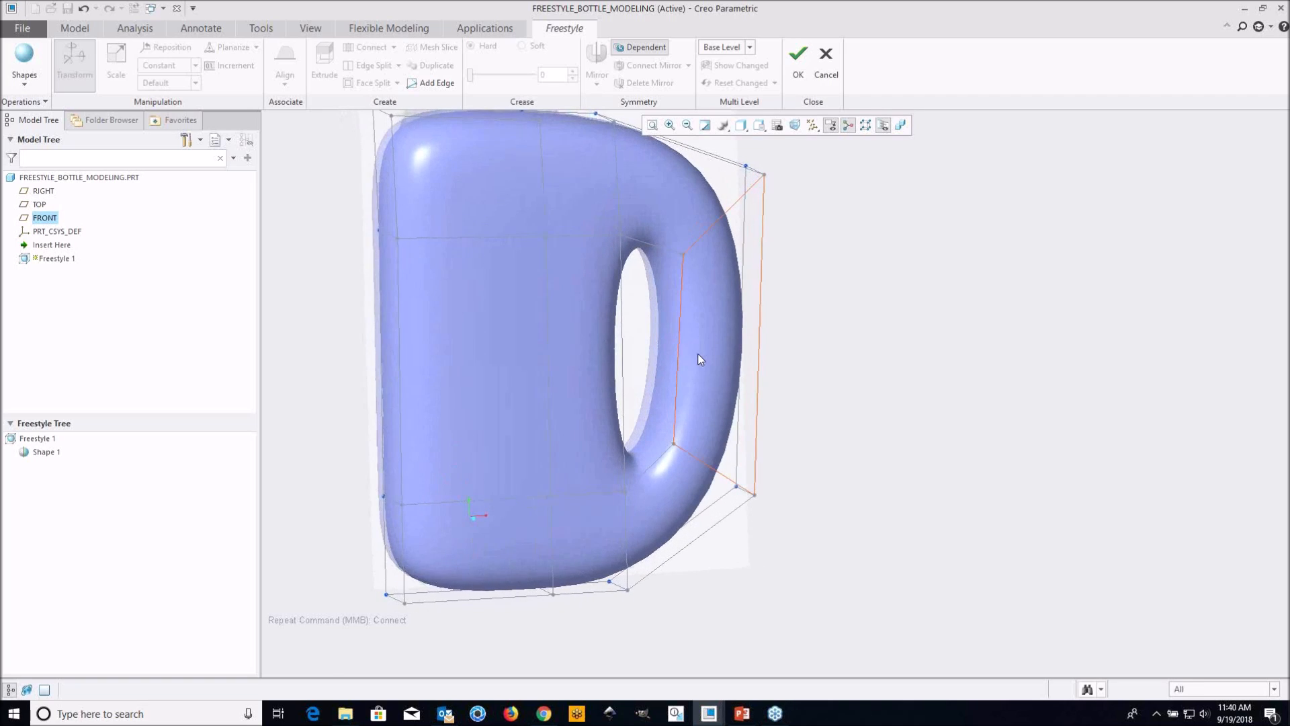
scroll(684, 316, down, 2)
click(675, 308)
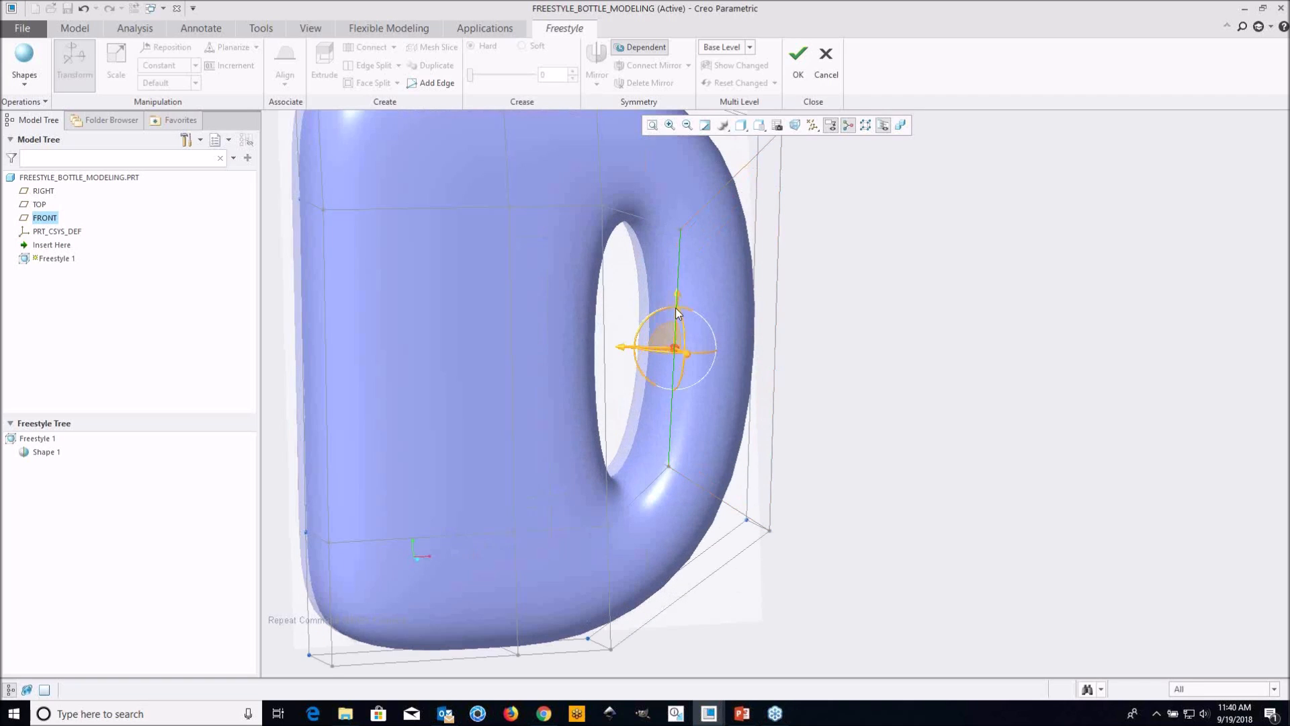
right_click(821, 353)
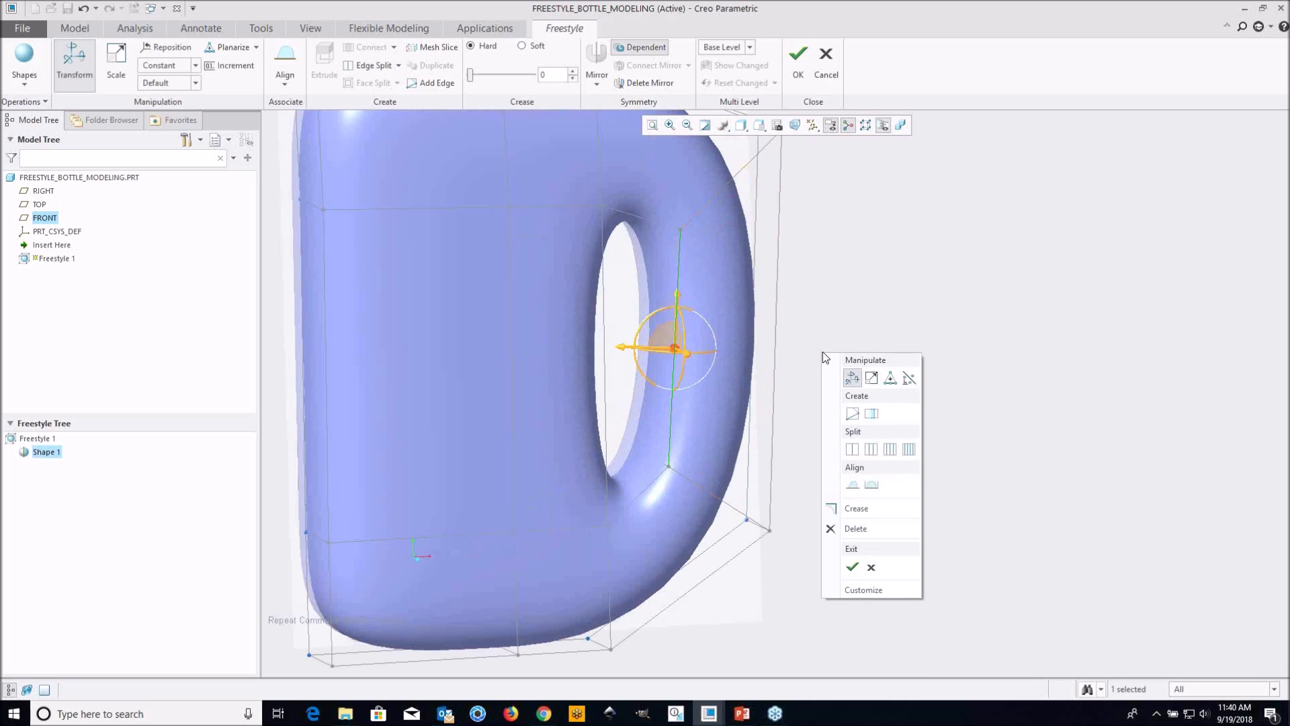
click(851, 447)
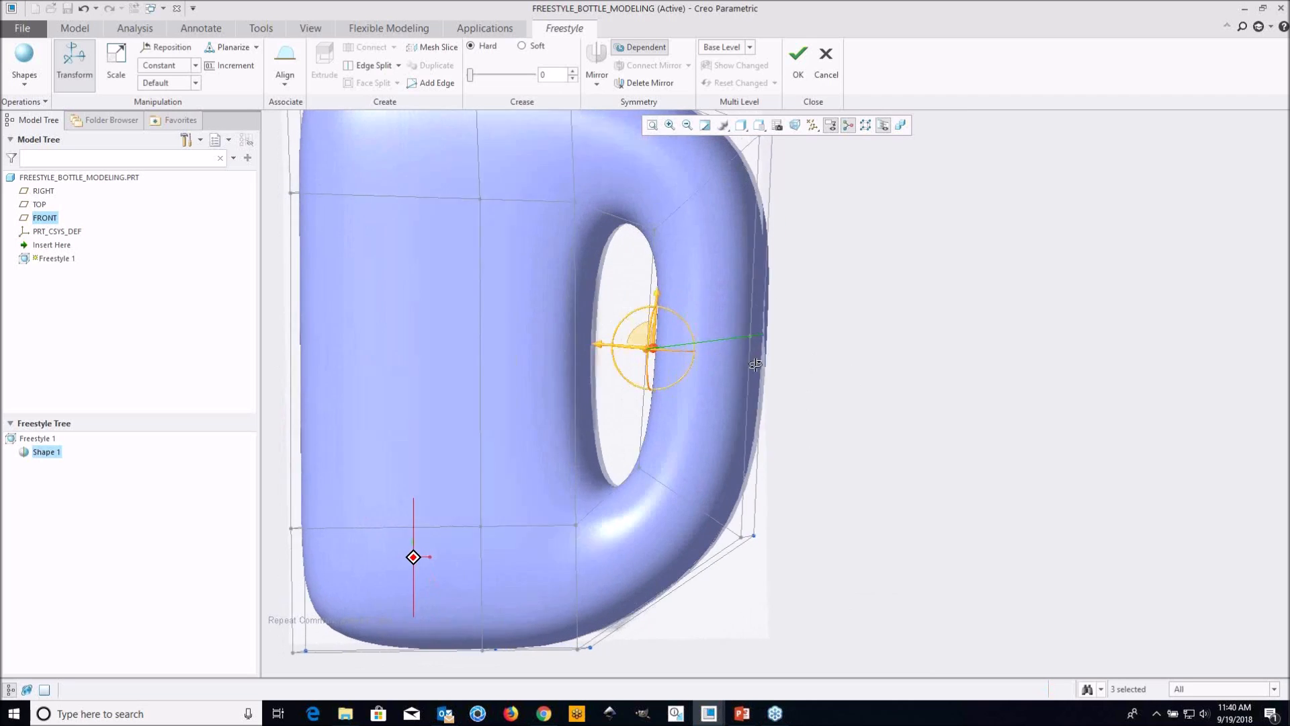
click(870, 343)
Move the inner cross edge at the middle of the grip outward to widen and curve the handle opening
scroll(701, 374, up, 6)
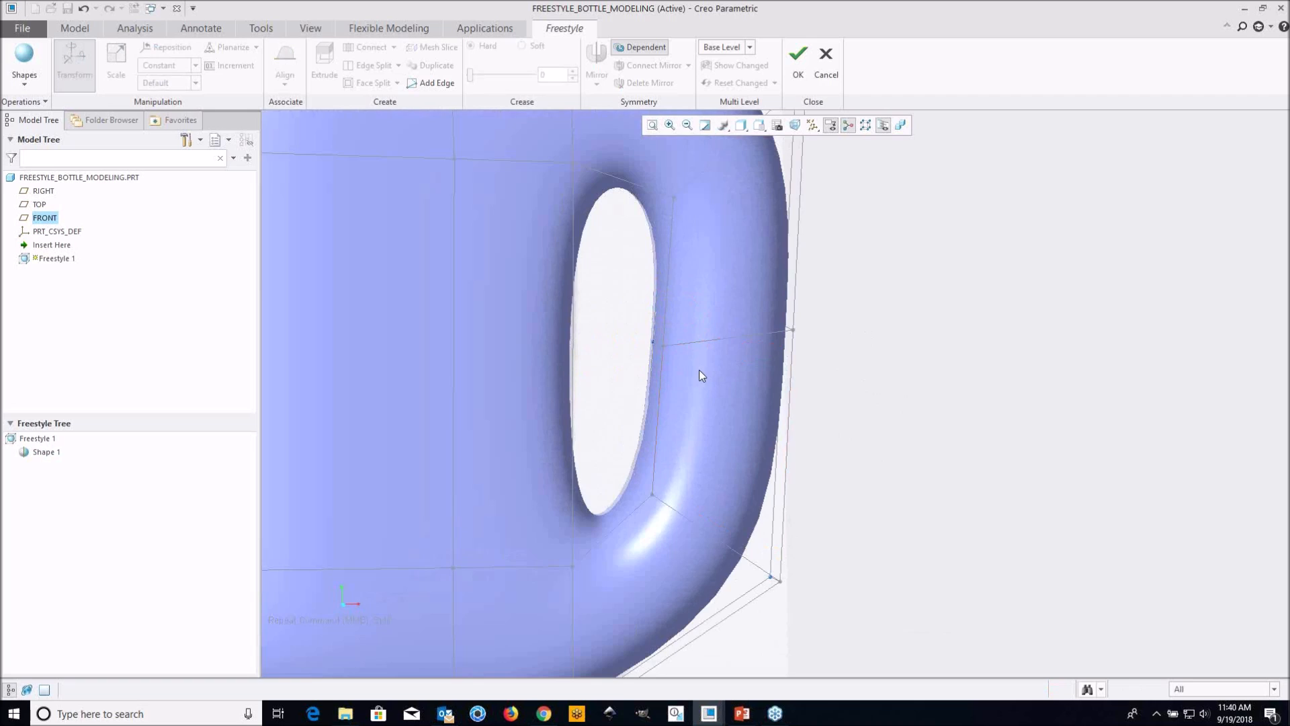
middle_drag(719, 332, 732, 339)
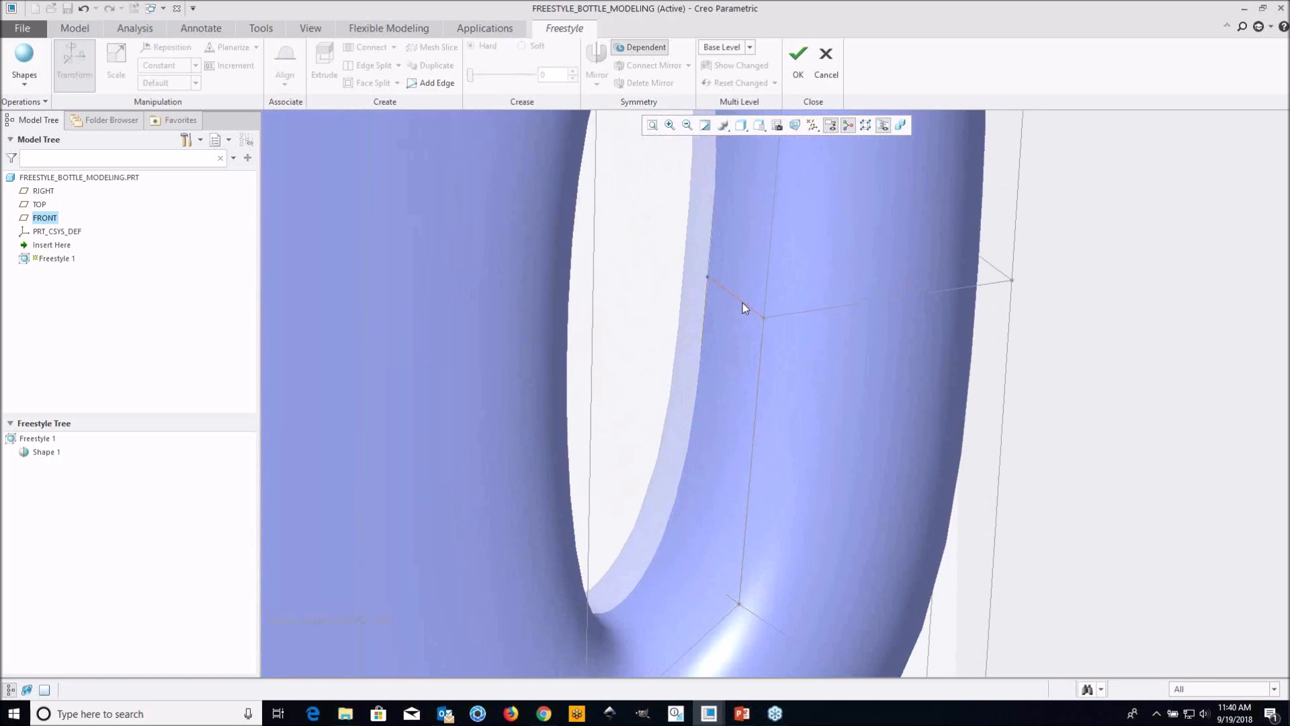
click(744, 304)
scroll(735, 305, down, 6)
scroll(727, 328, up, 6)
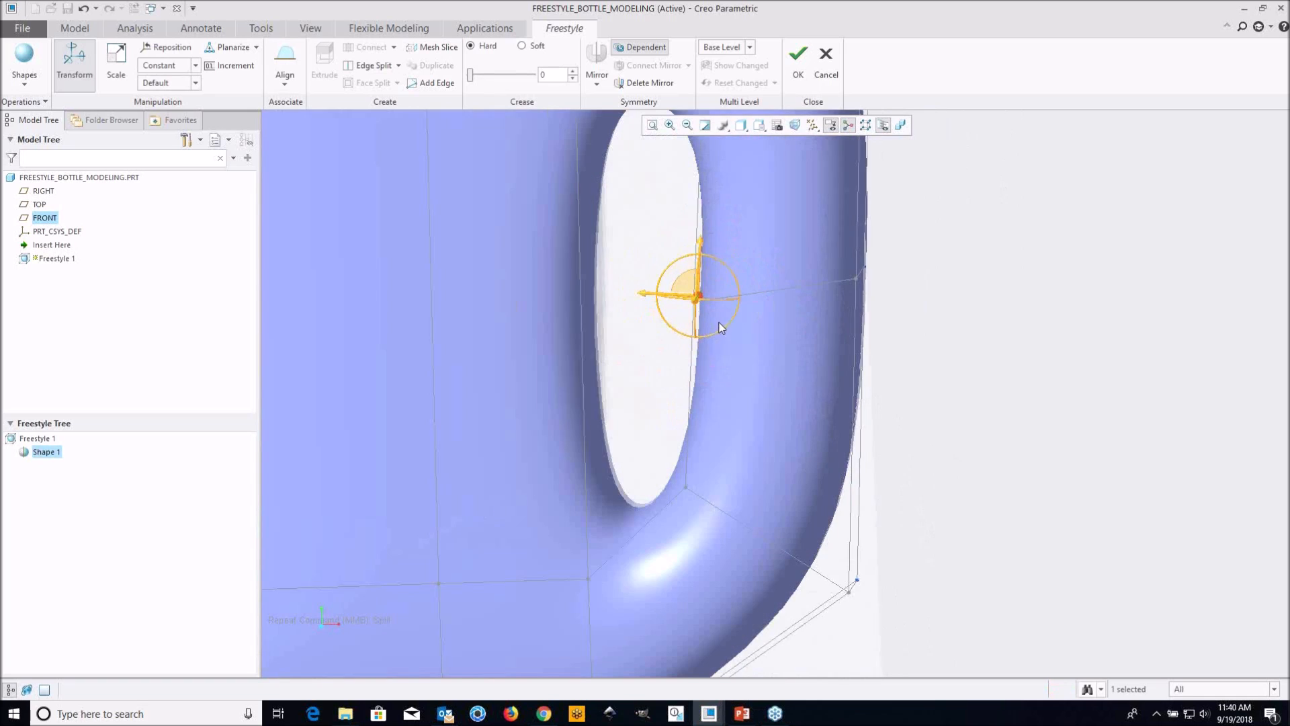
drag(669, 298, 736, 321)
scroll(737, 323, down, 5)
mouse_move(792, 344)
middle_down()
mouse_move(786, 281)
mouse_move(804, 337)
middle_up()
click(878, 313)
scroll(739, 275, up, 3)
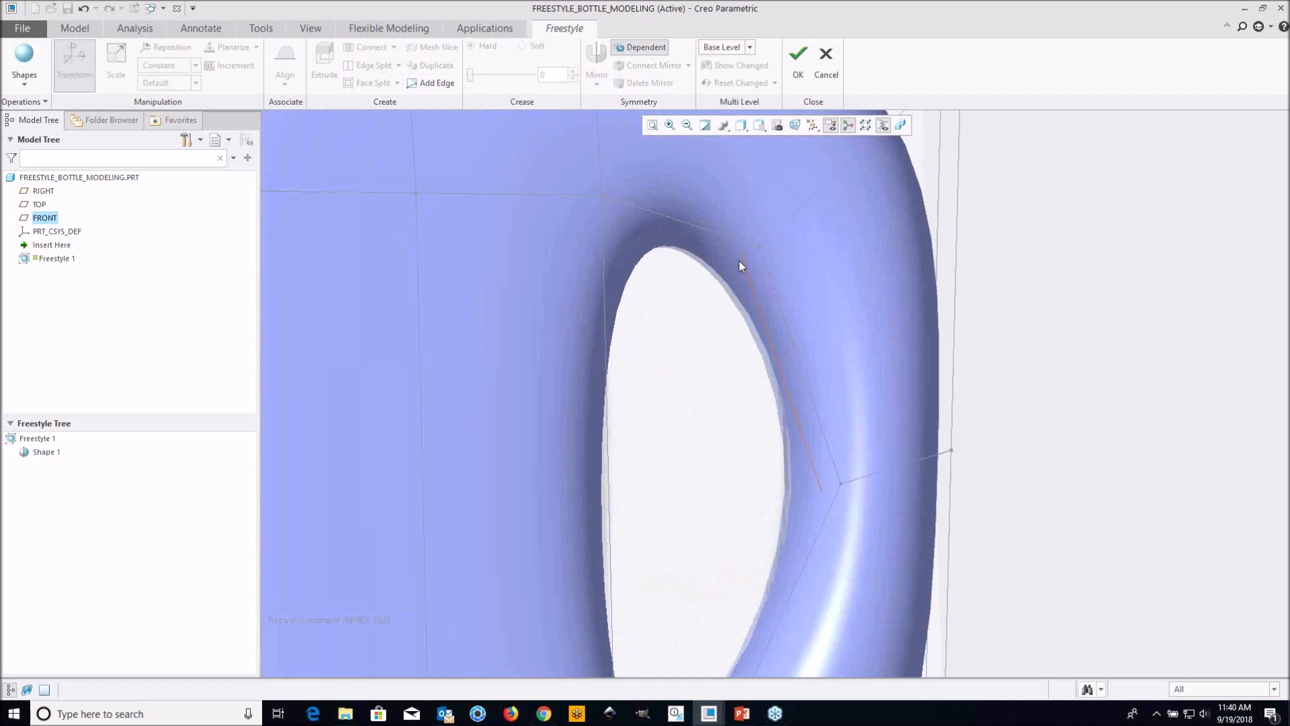
Move the upper inner cross edge of the handle up and toward the body to shape the opening's upper end
click(750, 254)
scroll(748, 281, down, 5)
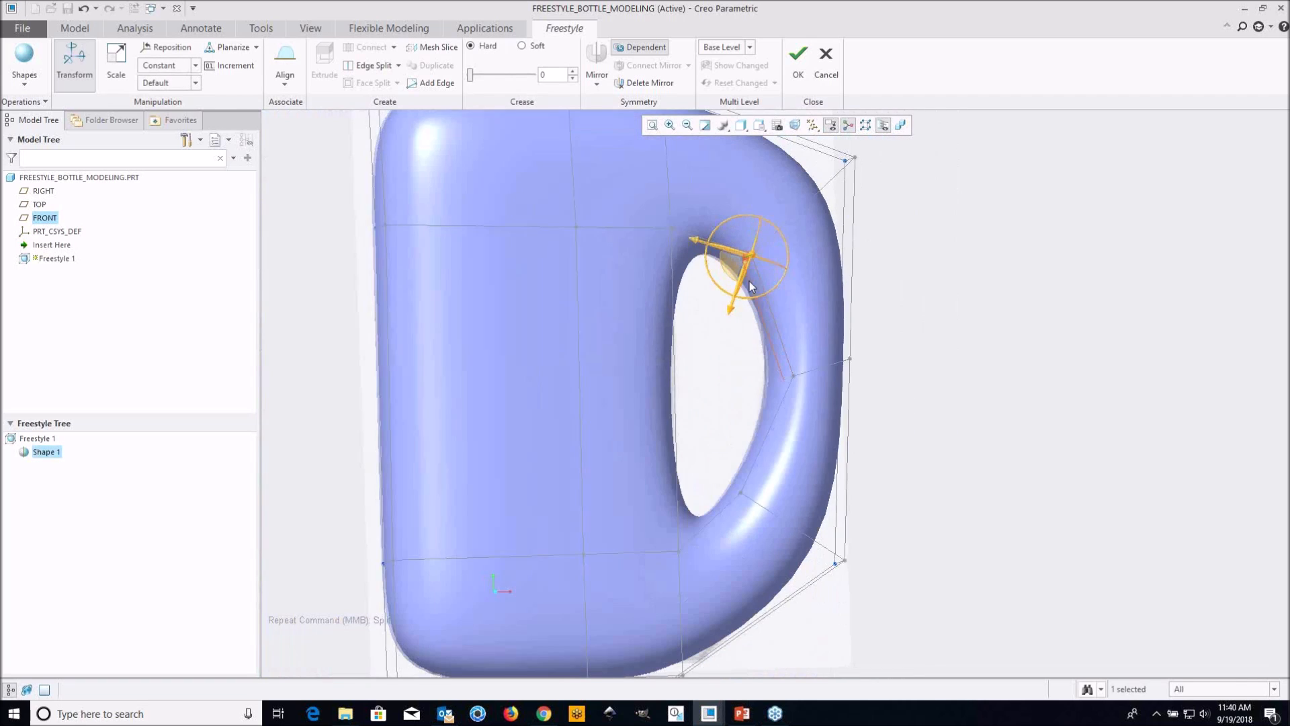
drag(727, 311, 752, 270)
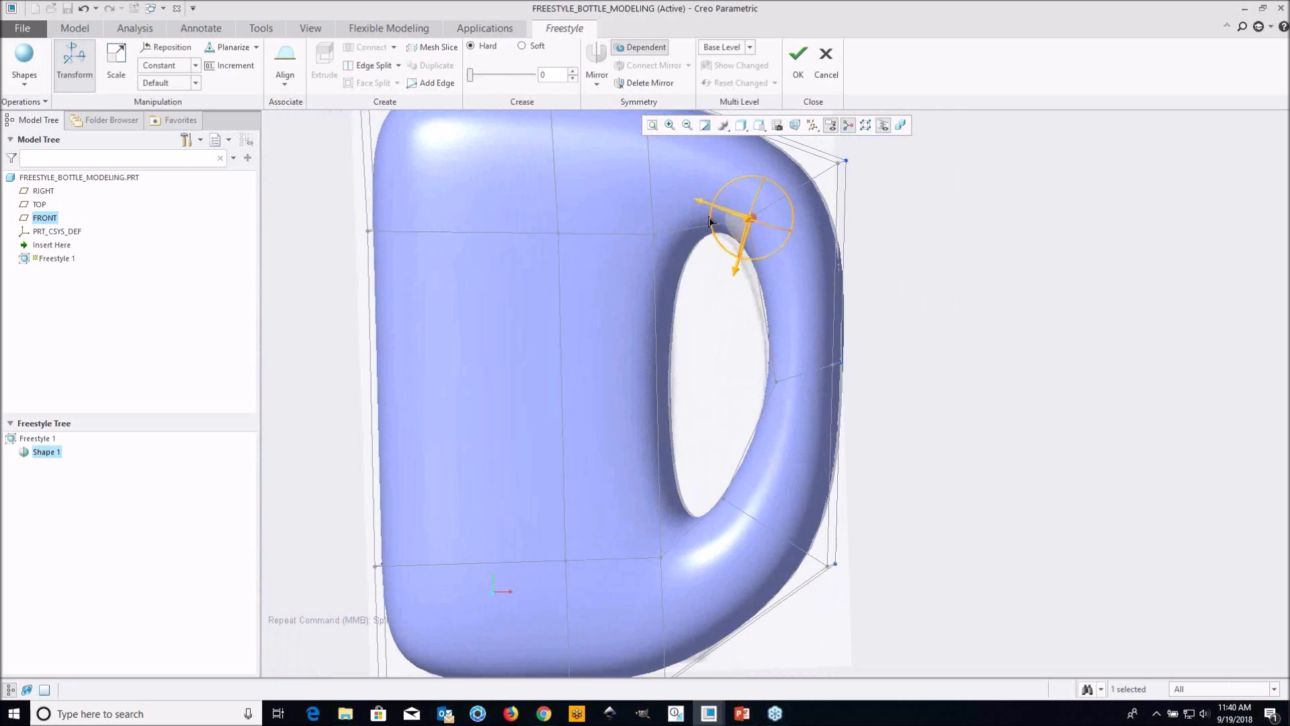
drag(700, 204, 686, 200)
Move the lower edge where the handle meets the body downward to shape the opening's lower end
mouse_move(756, 557)
middle_down()
mouse_move(770, 557)
mouse_move(714, 538)
mouse_move(772, 475)
mouse_move(722, 457)
mouse_move(660, 496)
mouse_move(632, 455)
middle_up()
scroll(714, 464, down, 3)
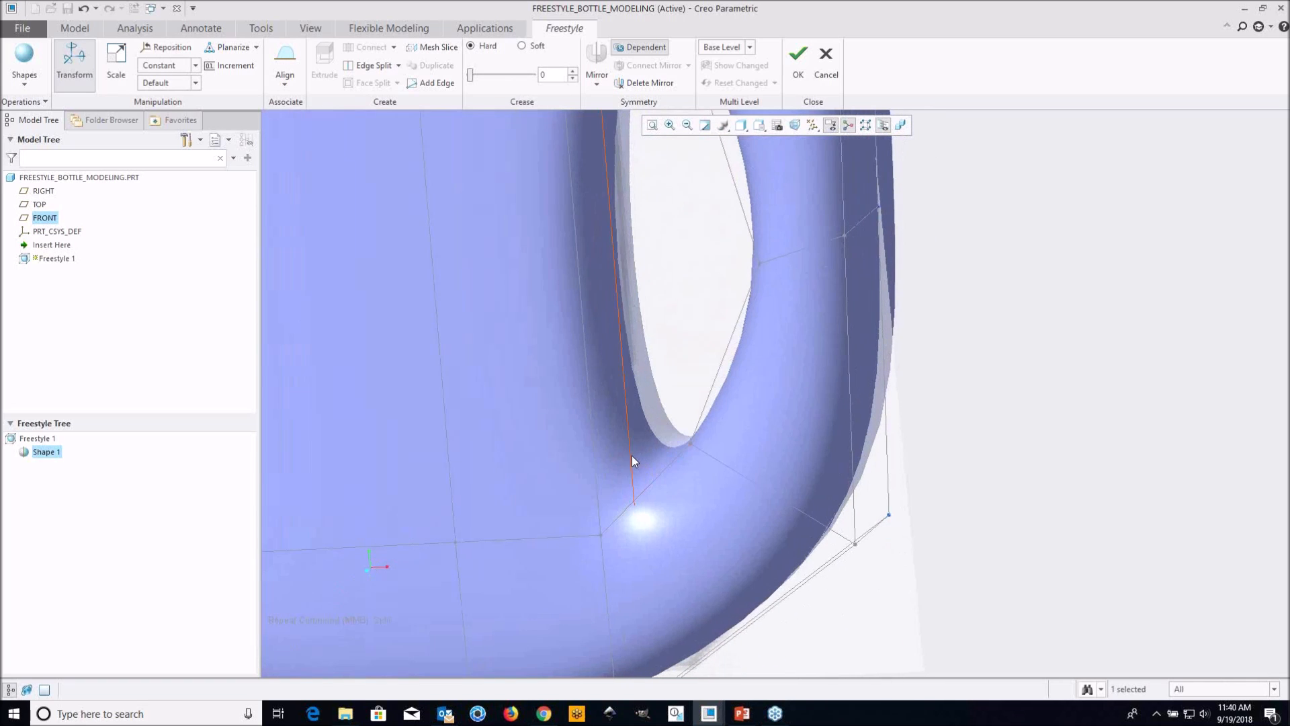
click(612, 516)
middle_drag(612, 515, 643, 522)
click(641, 523)
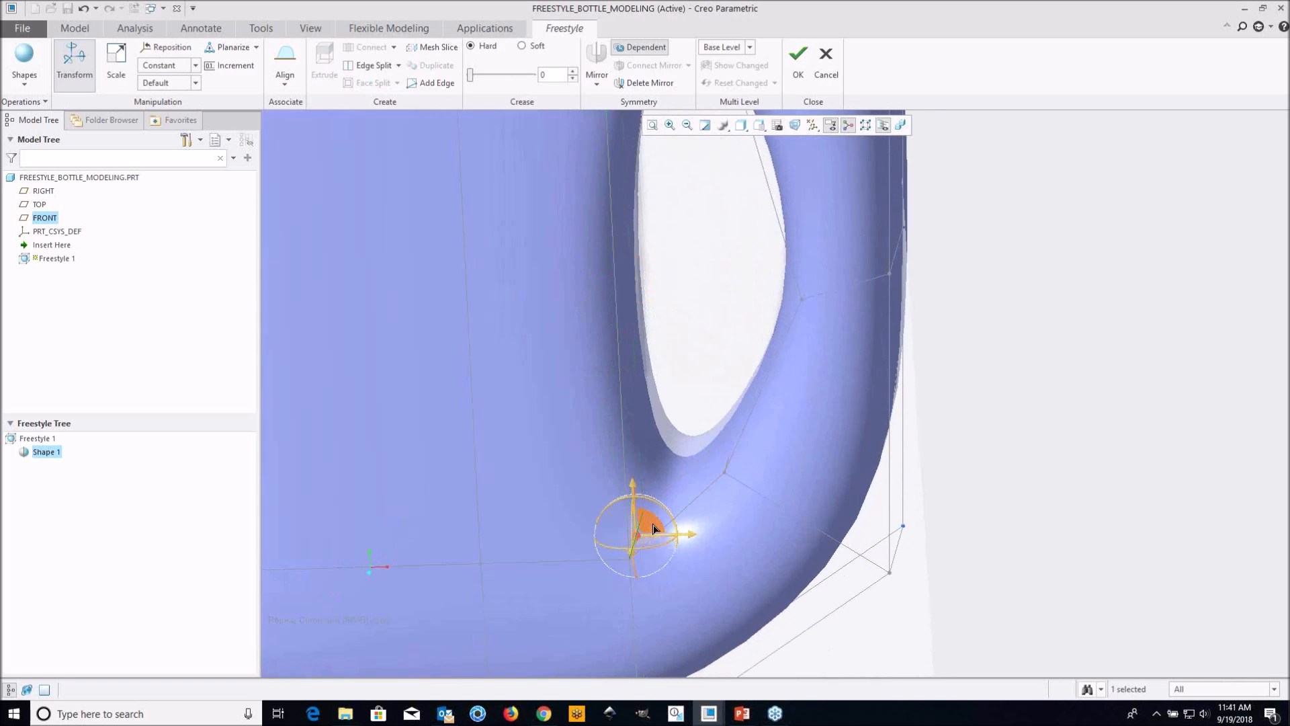
scroll(654, 525, up, 3)
shift+middle_drag(722, 504, 725, 473)
middle_drag(724, 473, 724, 473)
drag(656, 445, 634, 507)
mouse_move(721, 566)
mouse_down()
mouse_move(692, 564)
mouse_move(717, 566)
mouse_up()
scroll(757, 541, up, 4)
middle_drag(801, 499, 767, 484)
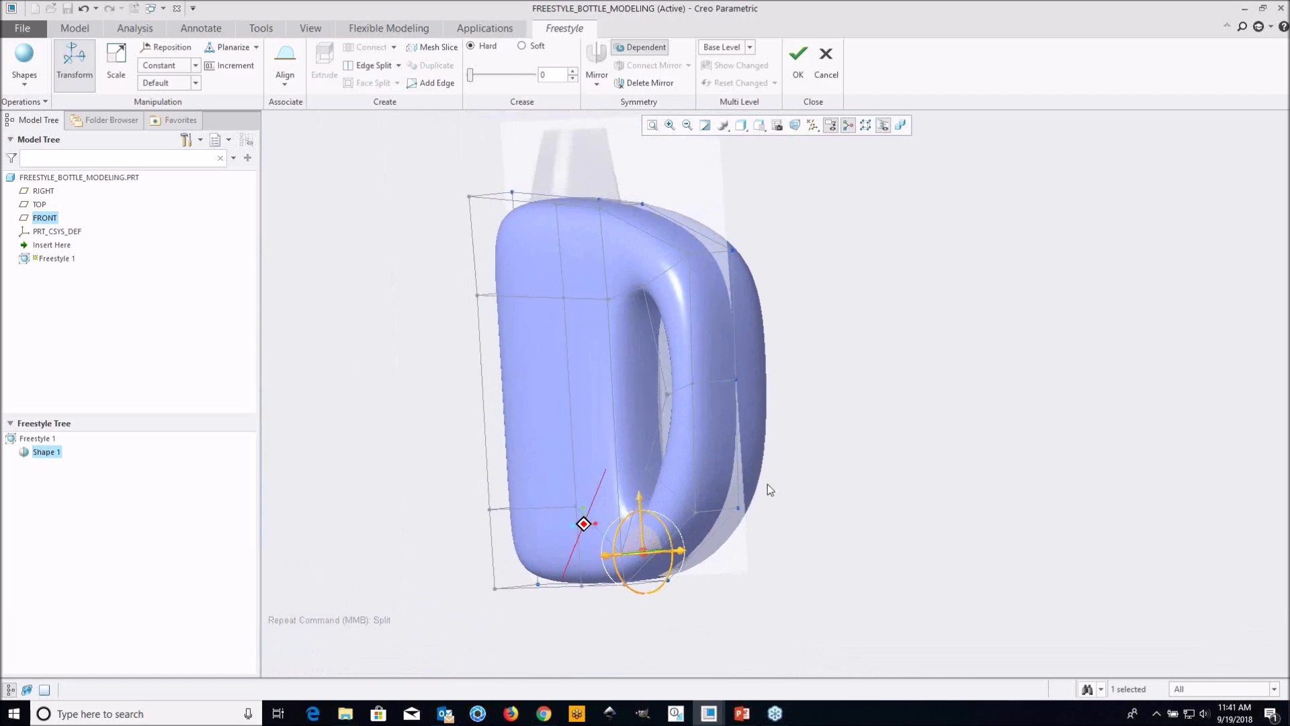
click(819, 402)
Split the body's broad middle face and the adjoining narrow face opposite the handle with a 25% face split
shift+middle_drag(799, 360, 813, 335)
mouse_move(727, 258)
middle_down()
mouse_move(858, 241)
mouse_move(632, 342)
mouse_move(675, 292)
mouse_move(606, 364)
middle_up()
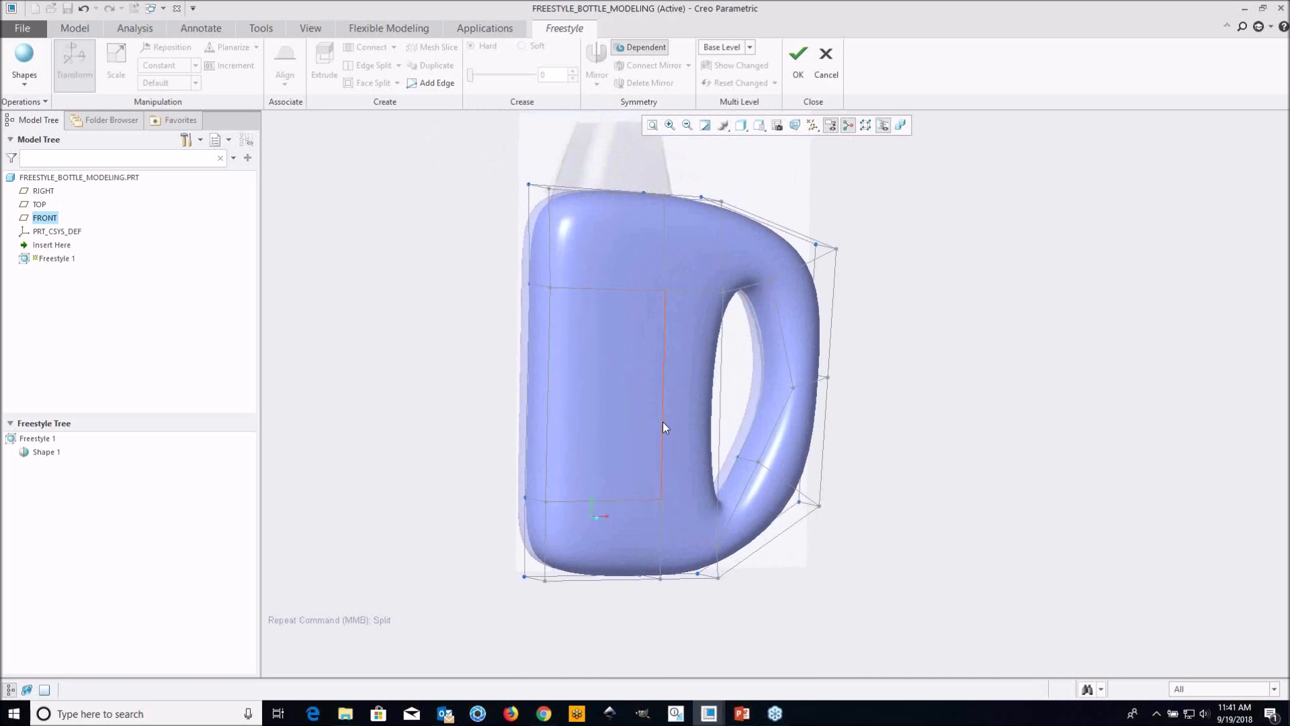
middle_drag(591, 360, 604, 295)
scroll(590, 361, down, 1)
scroll(575, 325, down, 1)
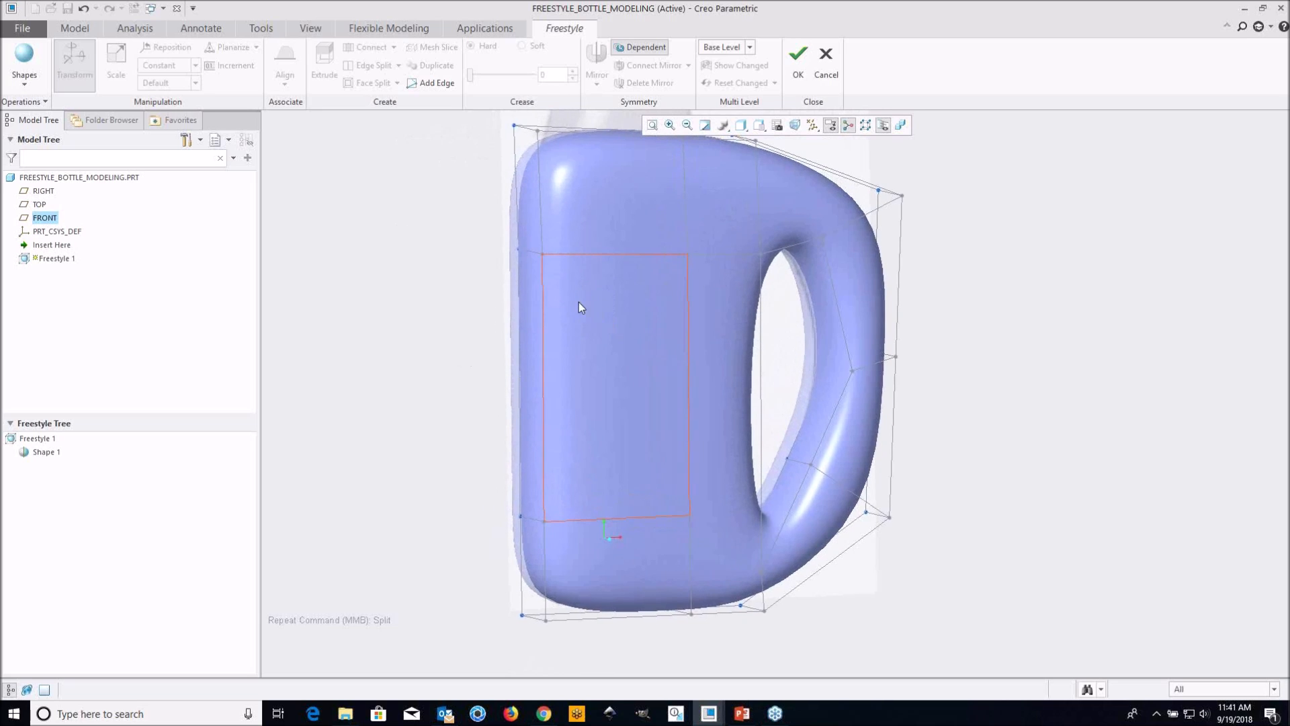
middle_drag(490, 274, 548, 289)
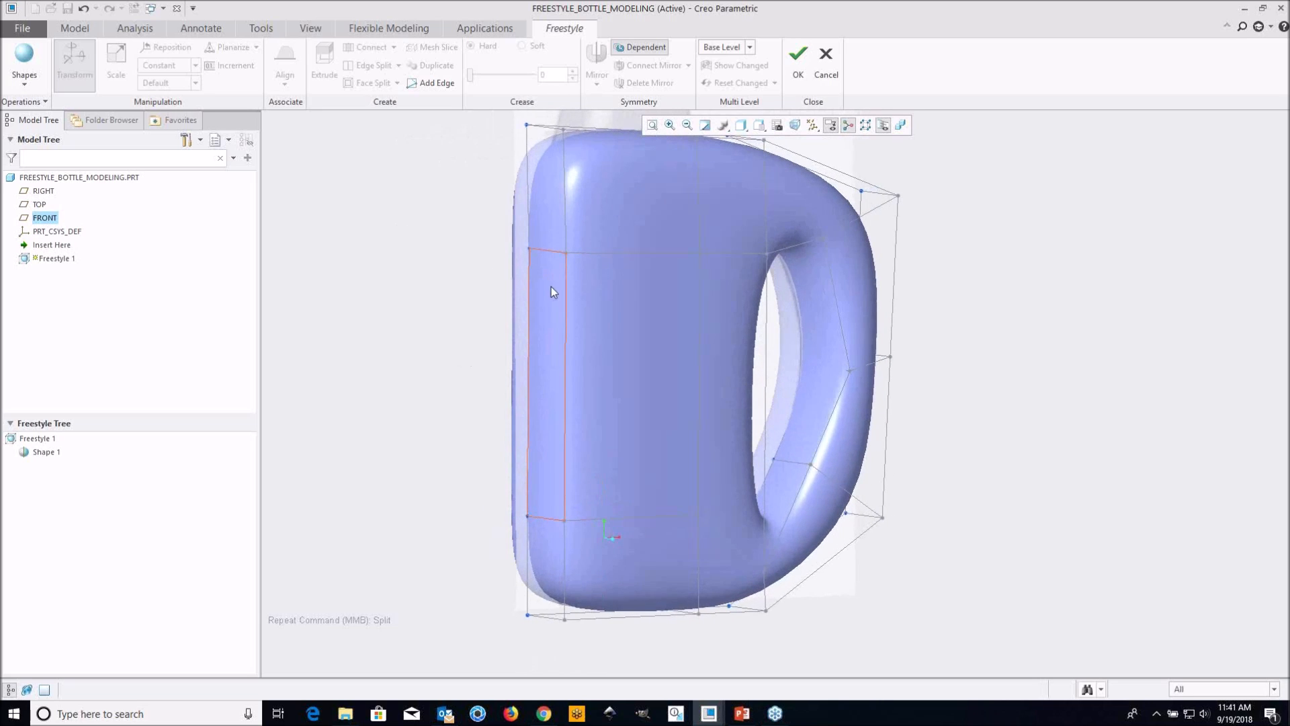
click(541, 299)
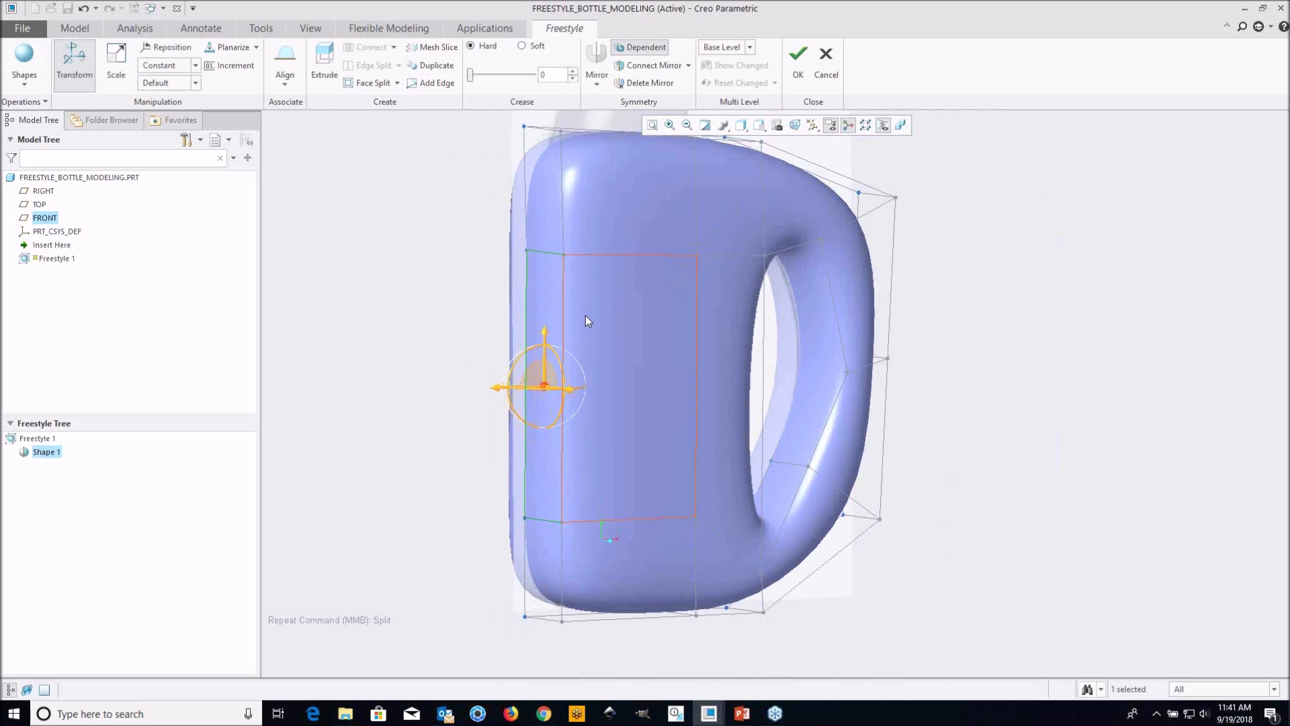
ctrl+click(630, 312)
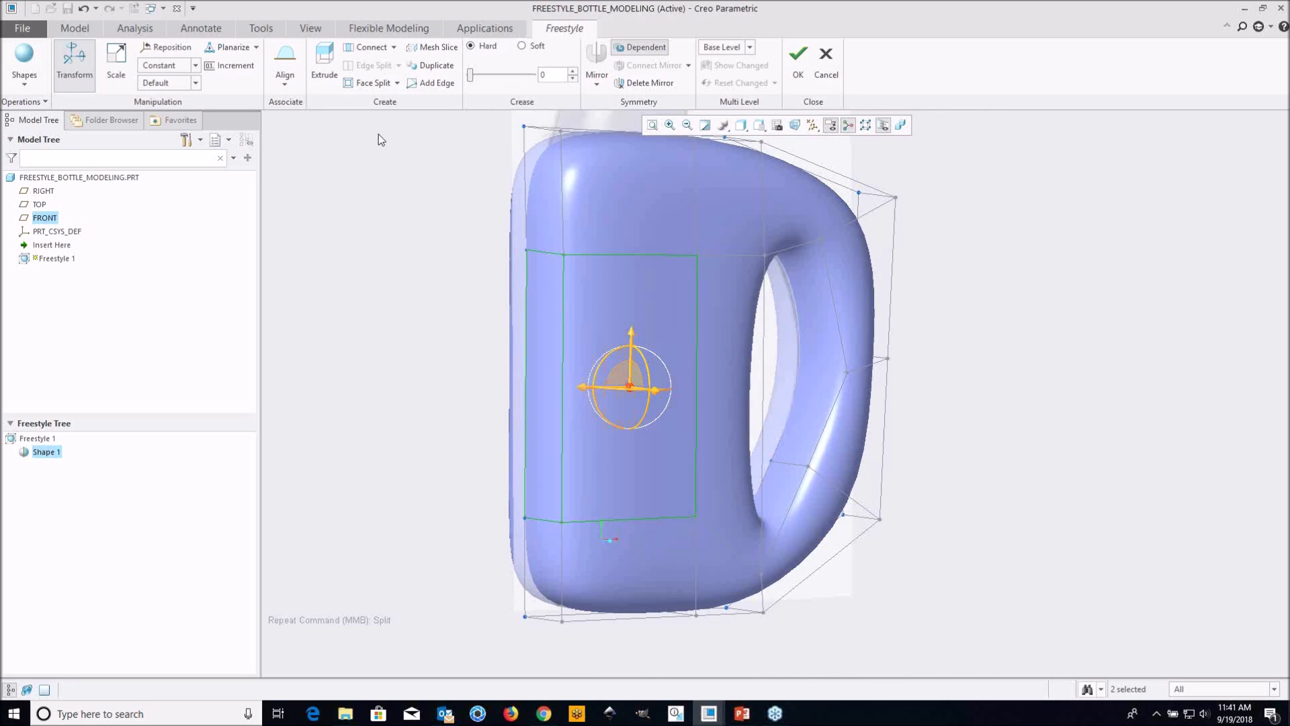
click(397, 83)
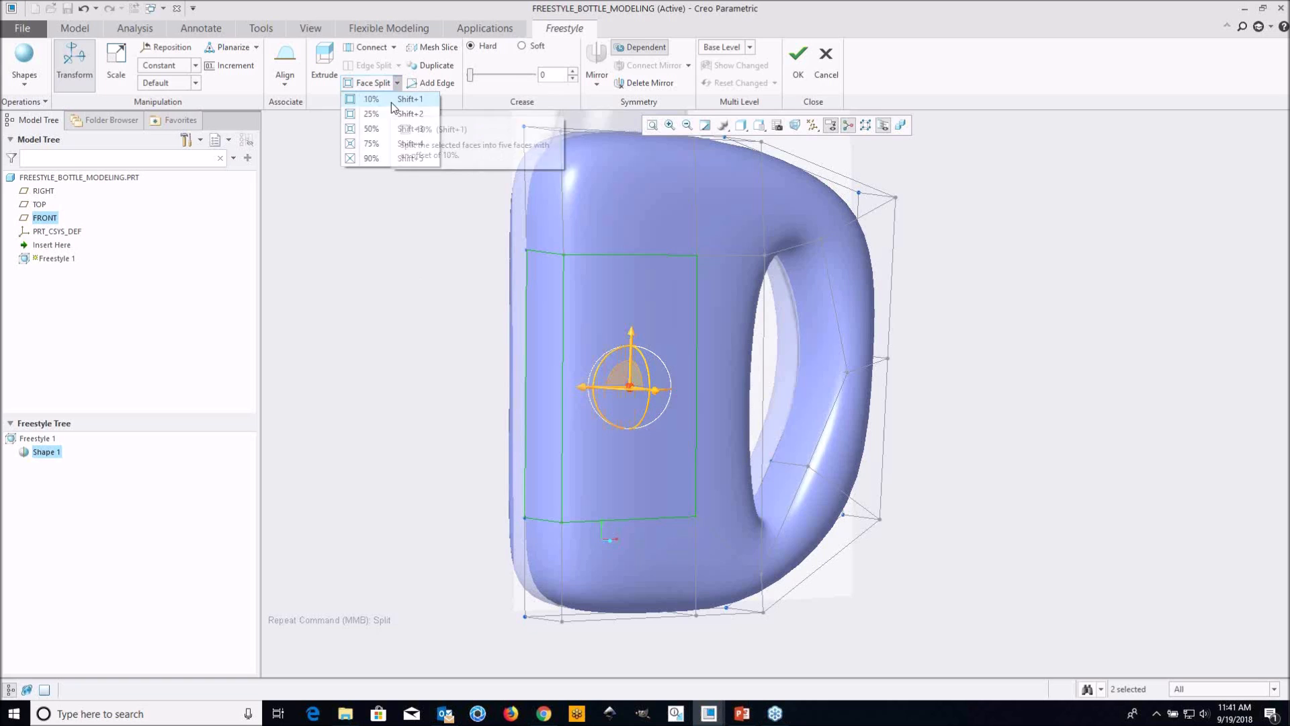
click(390, 113)
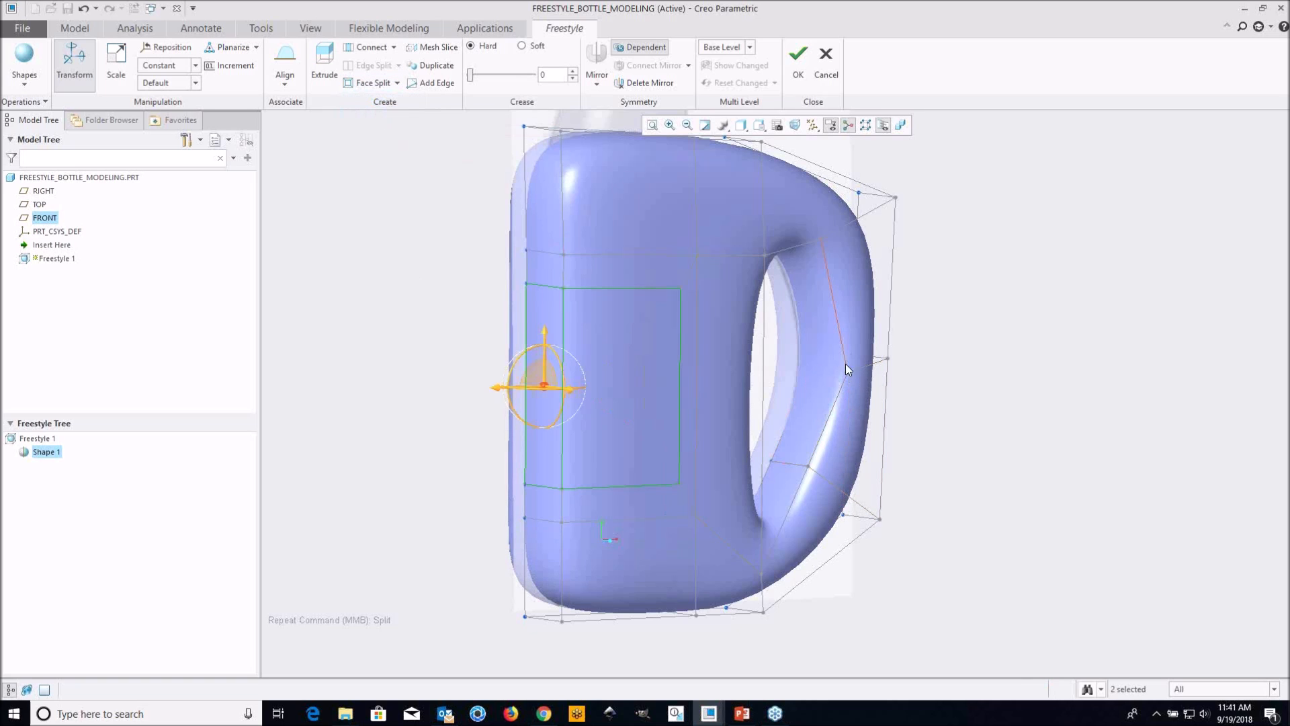
middle_drag(566, 542, 602, 538)
scroll(659, 337, down, 2)
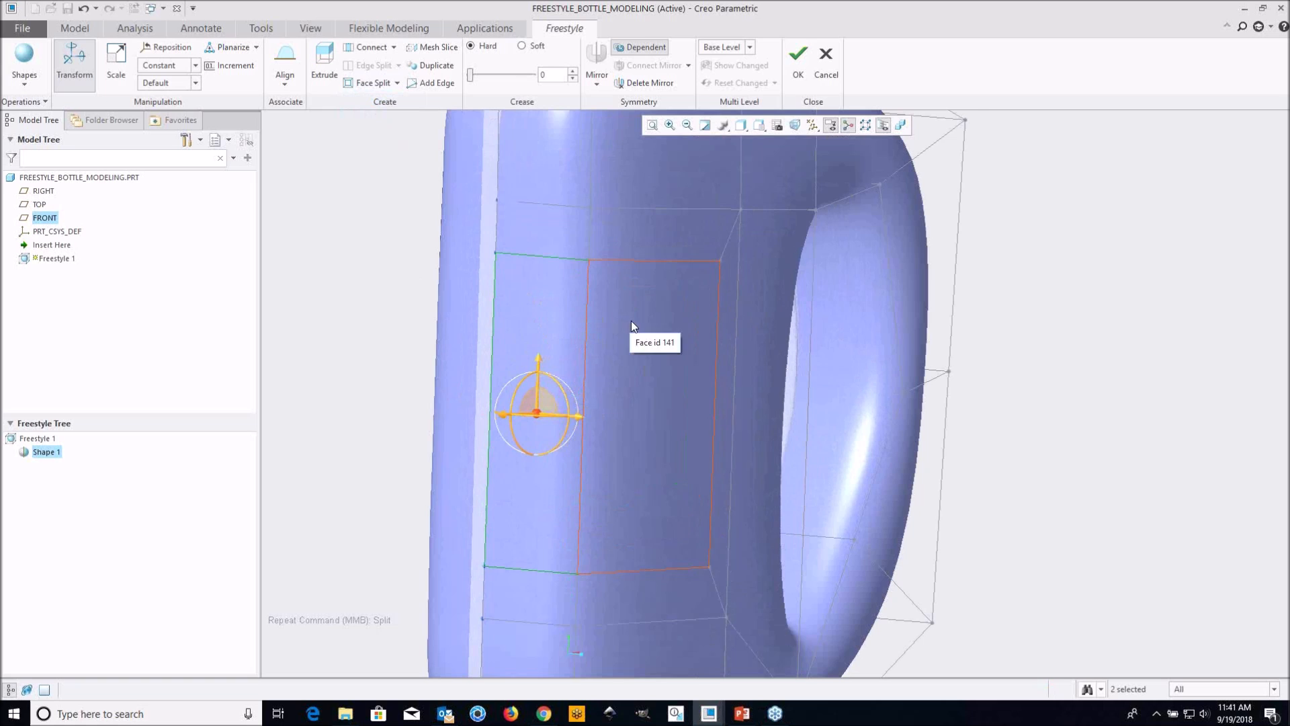
scroll(632, 327, up, 1)
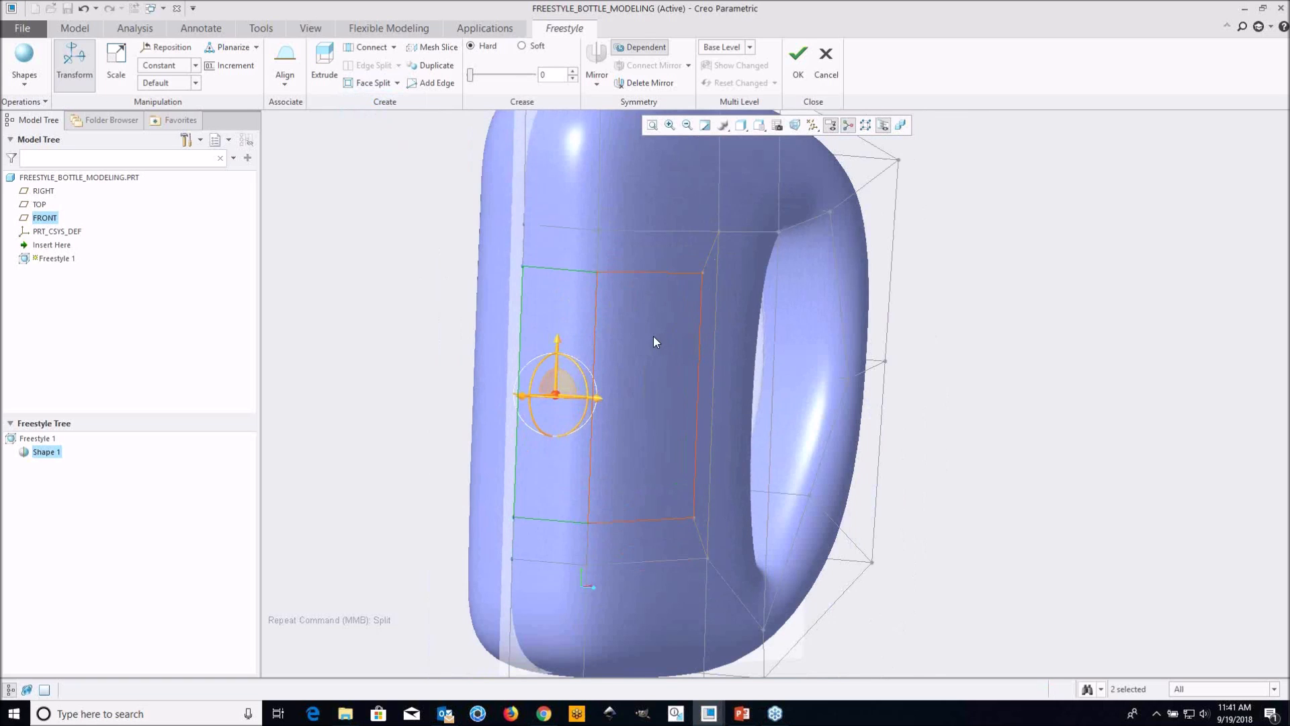
scroll(639, 341, up, 2)
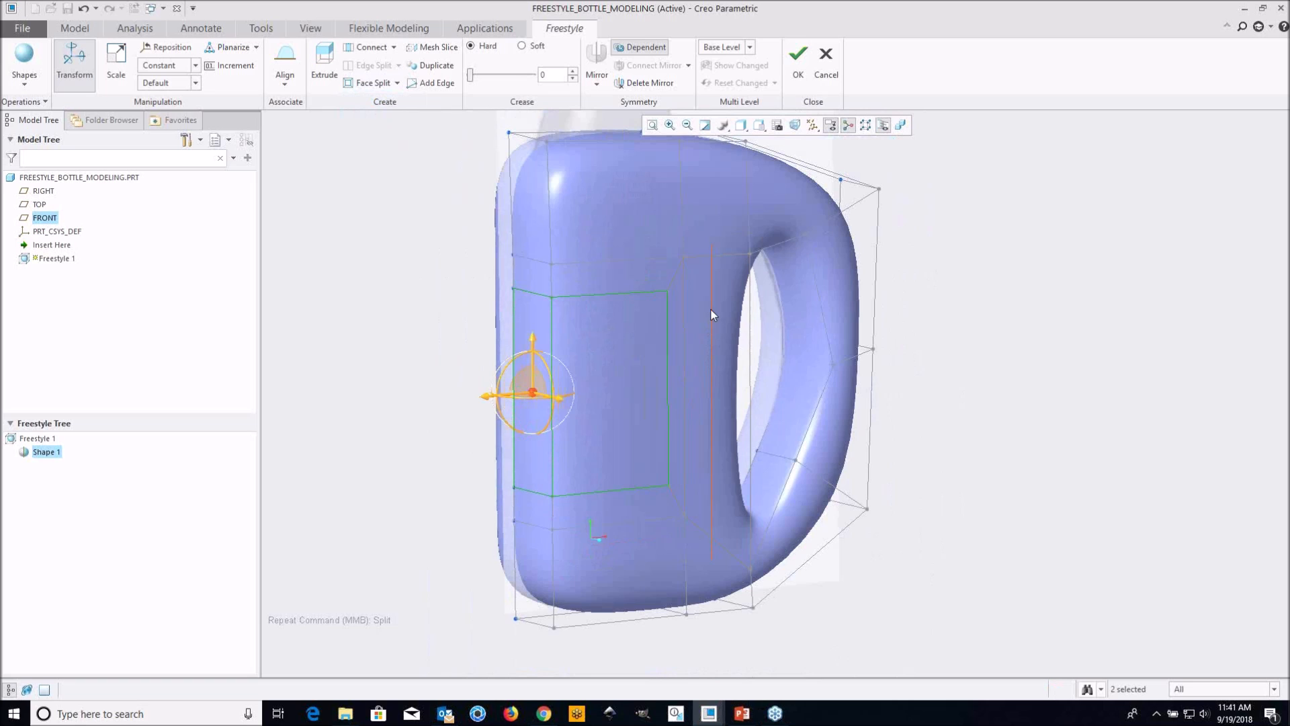
middle_drag(705, 312, 524, 309)
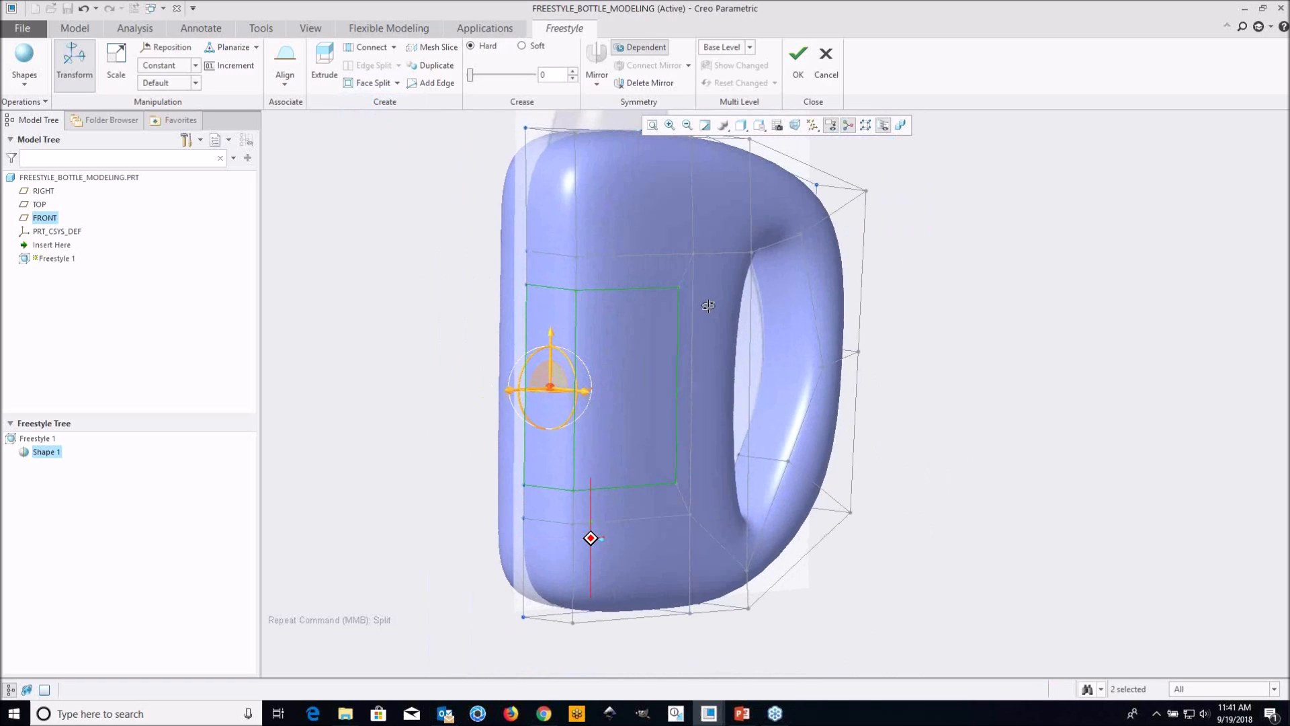
Try to push the split middle face of the body inward to form a recess
click(412, 294)
mouse_move(597, 349)
middle_down()
mouse_move(598, 333)
mouse_move(627, 342)
mouse_move(613, 340)
middle_up()
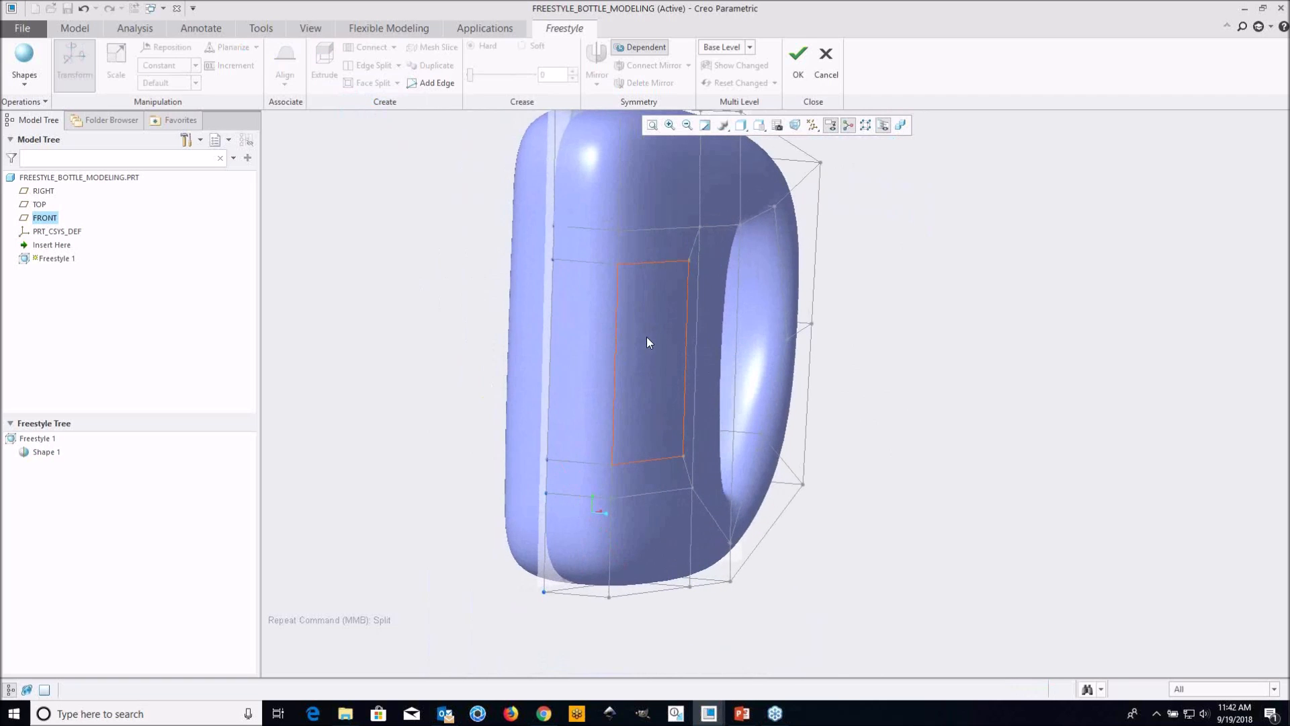
click(647, 336)
shift+middle_drag(689, 319, 754, 424)
scroll(746, 390, down, 2)
drag(750, 420, 723, 421)
mouse_move(752, 419)
middle_down()
mouse_move(743, 392)
mouse_move(824, 395)
mouse_move(776, 406)
middle_up()
click(737, 421)
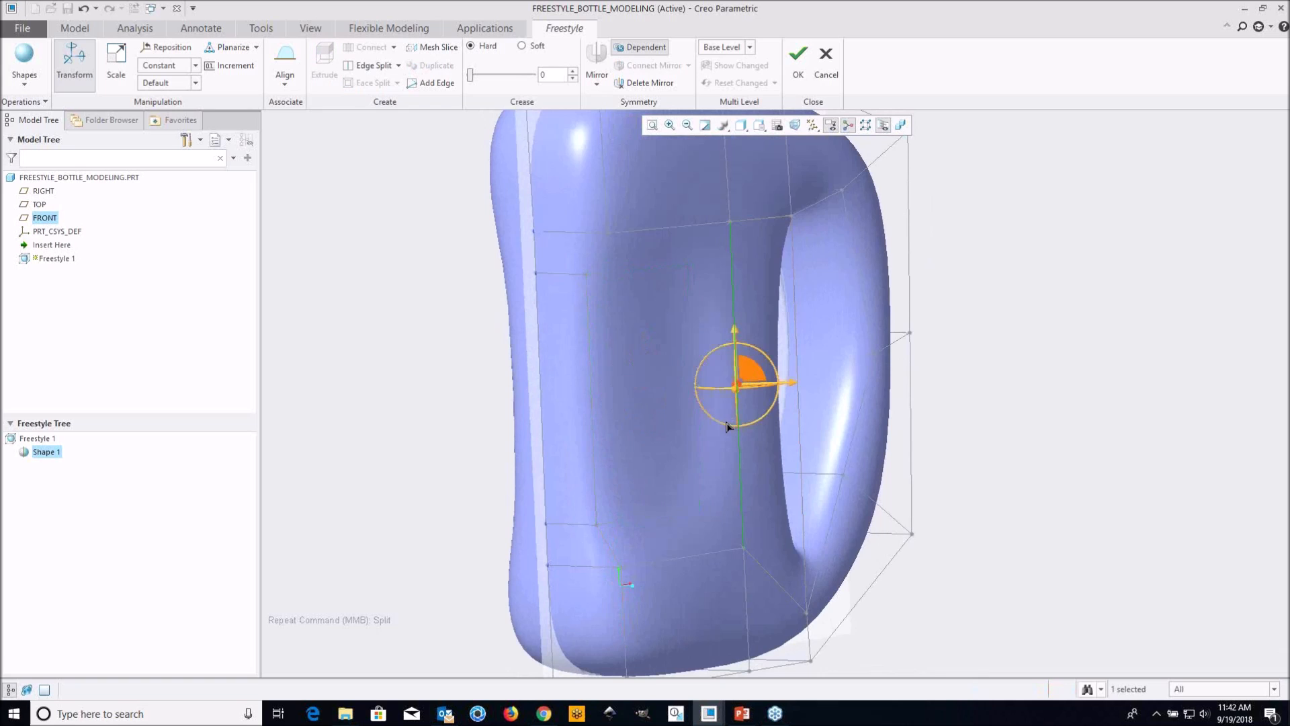
scroll(721, 422, up, 3)
mouse_move(695, 422)
middle_down()
mouse_move(734, 410)
mouse_move(704, 410)
mouse_move(653, 363)
mouse_move(922, 326)
middle_up()
scroll(738, 409, down, 2)
click(735, 414)
click(942, 309)
scroll(642, 273, down, 3)
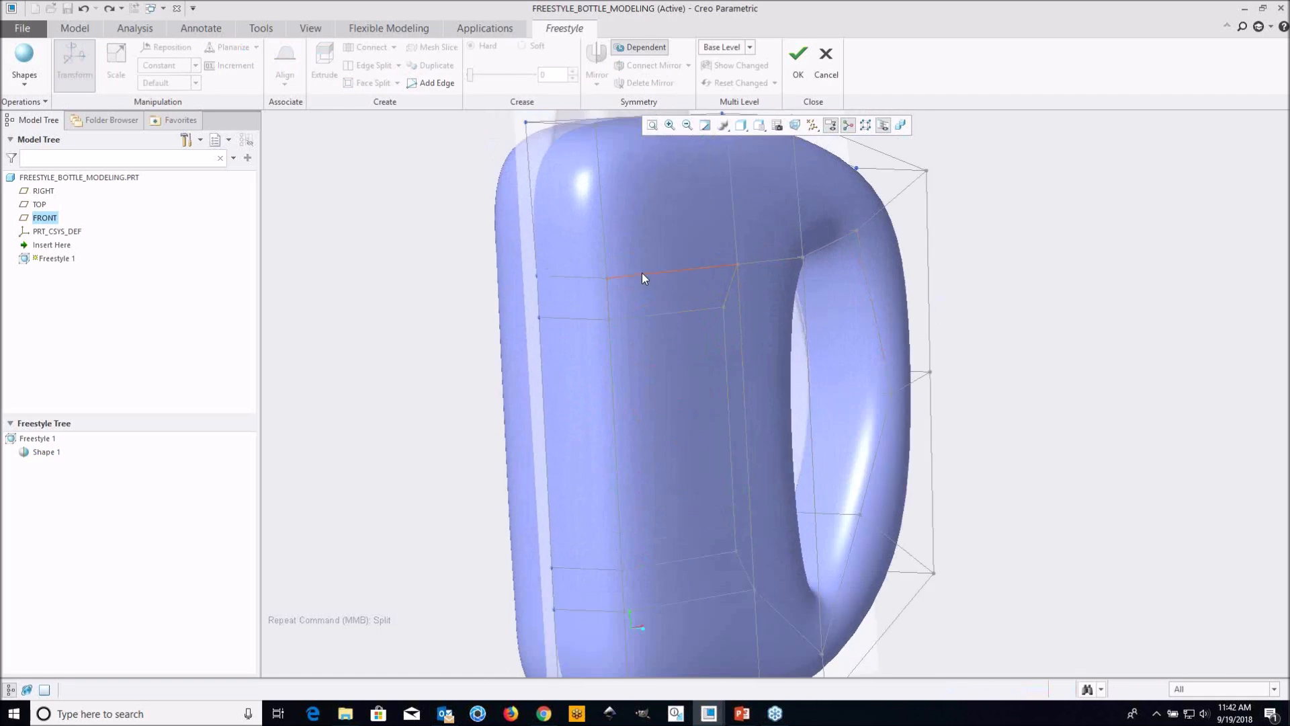
Apply a hard crease of 100 to the outer and inner edge loops around the split faces on the body
middle_drag(758, 324, 575, 296)
click(546, 288)
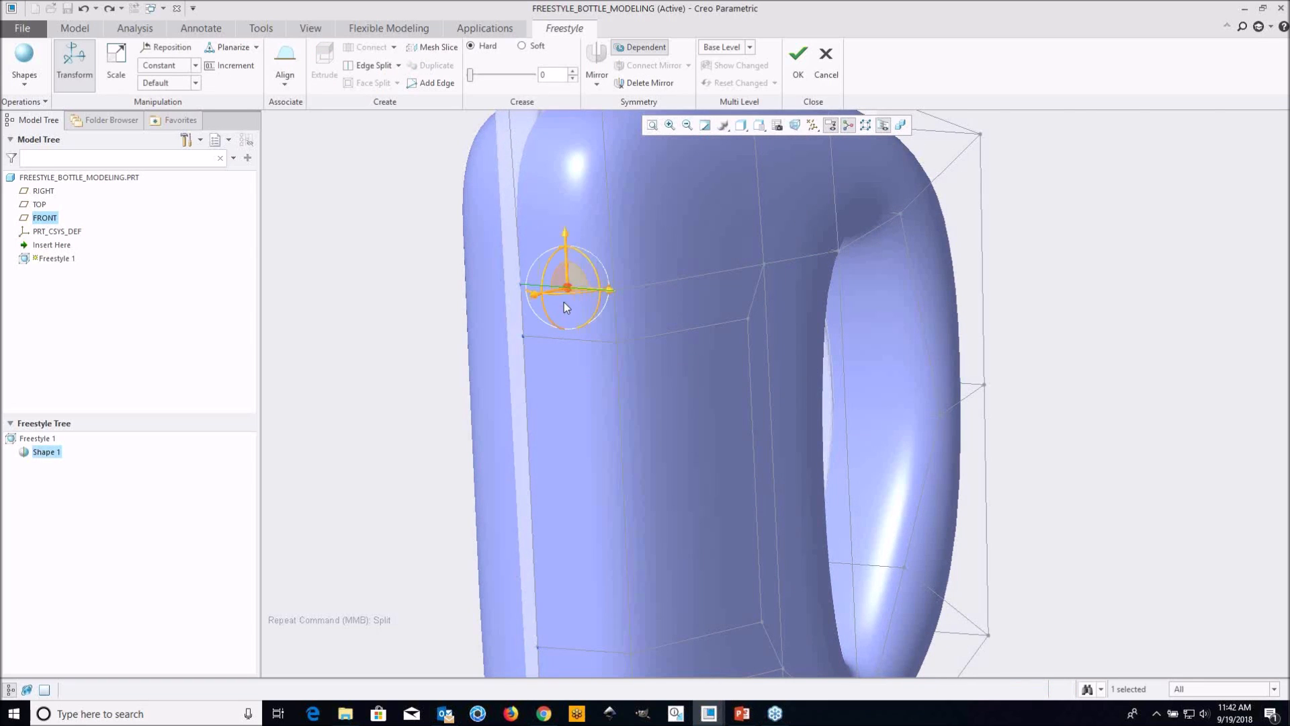
scroll(576, 306, down, 4)
click(653, 264)
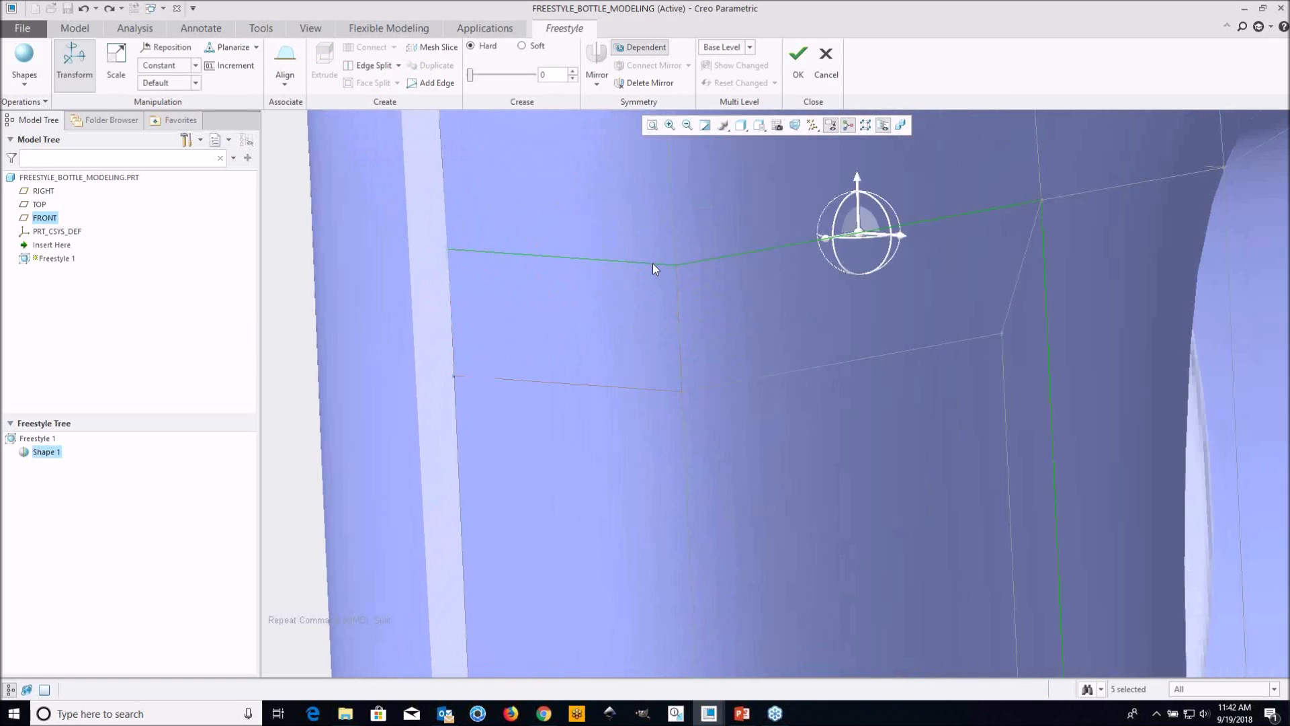
middle_drag(652, 263, 645, 304)
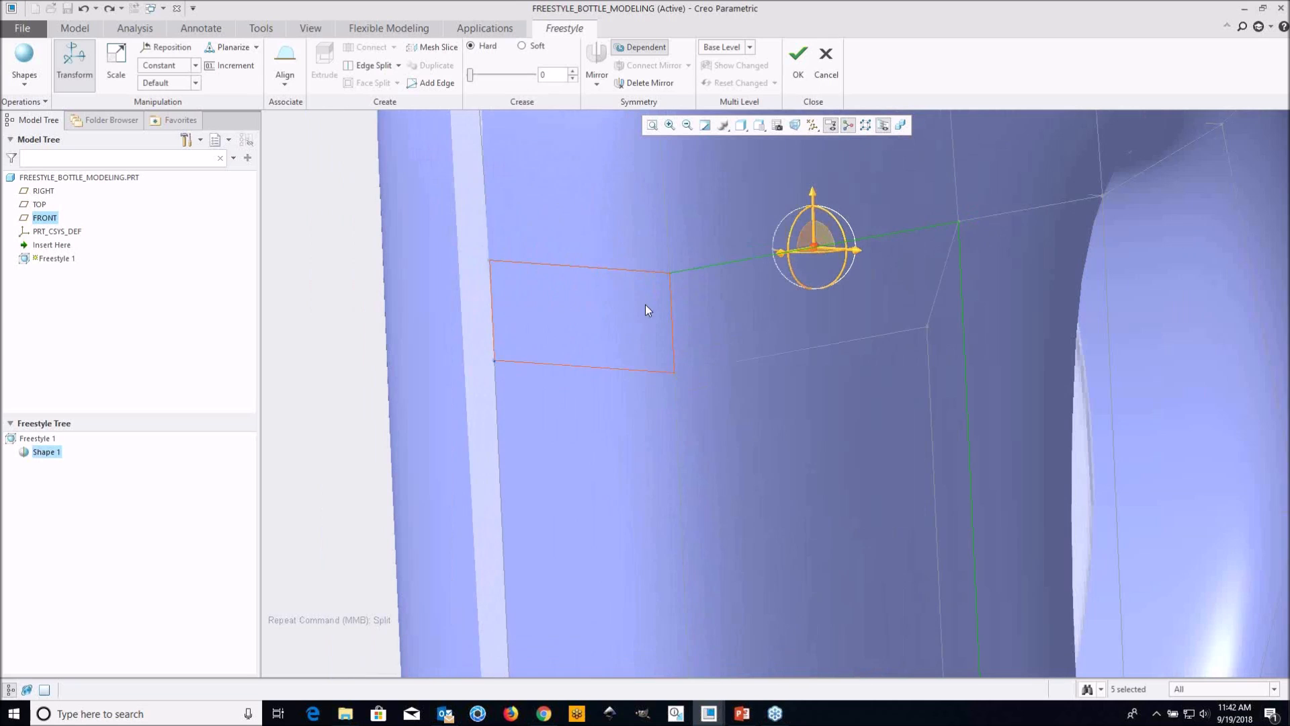
ctrl+click(590, 368)
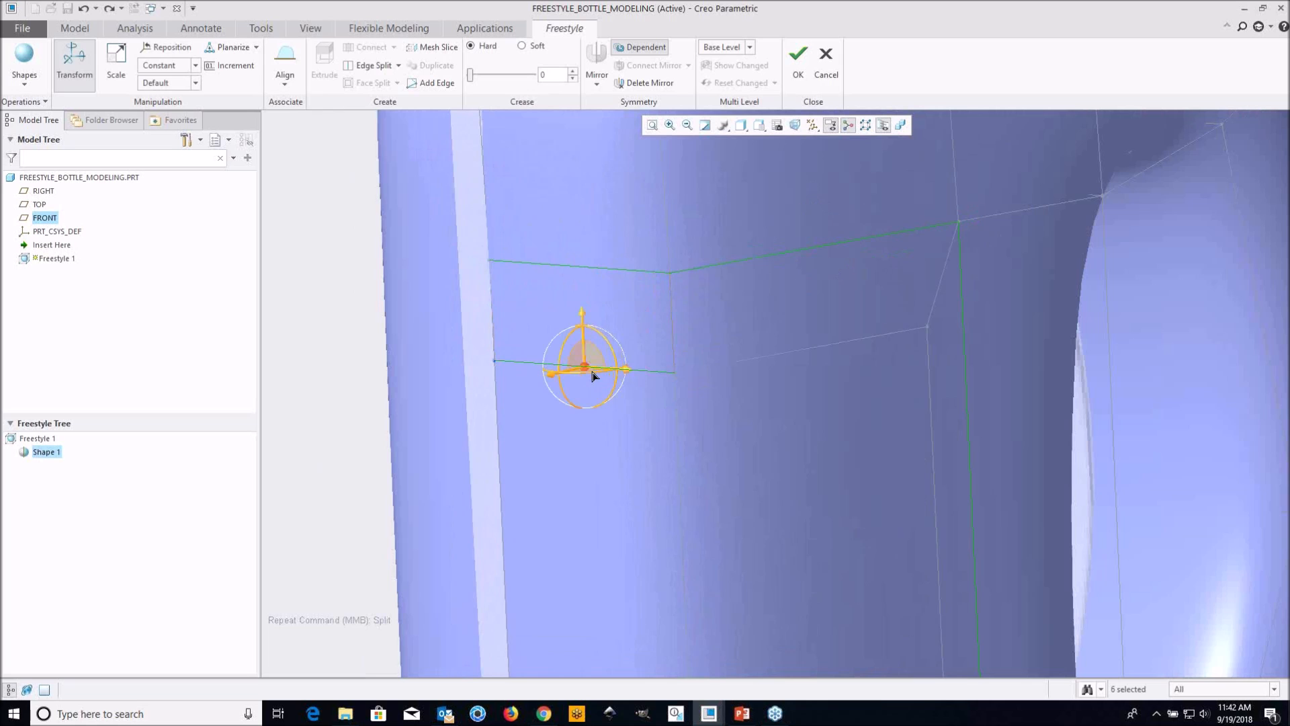
ctrl+click(649, 371)
scroll(645, 383, down, 5)
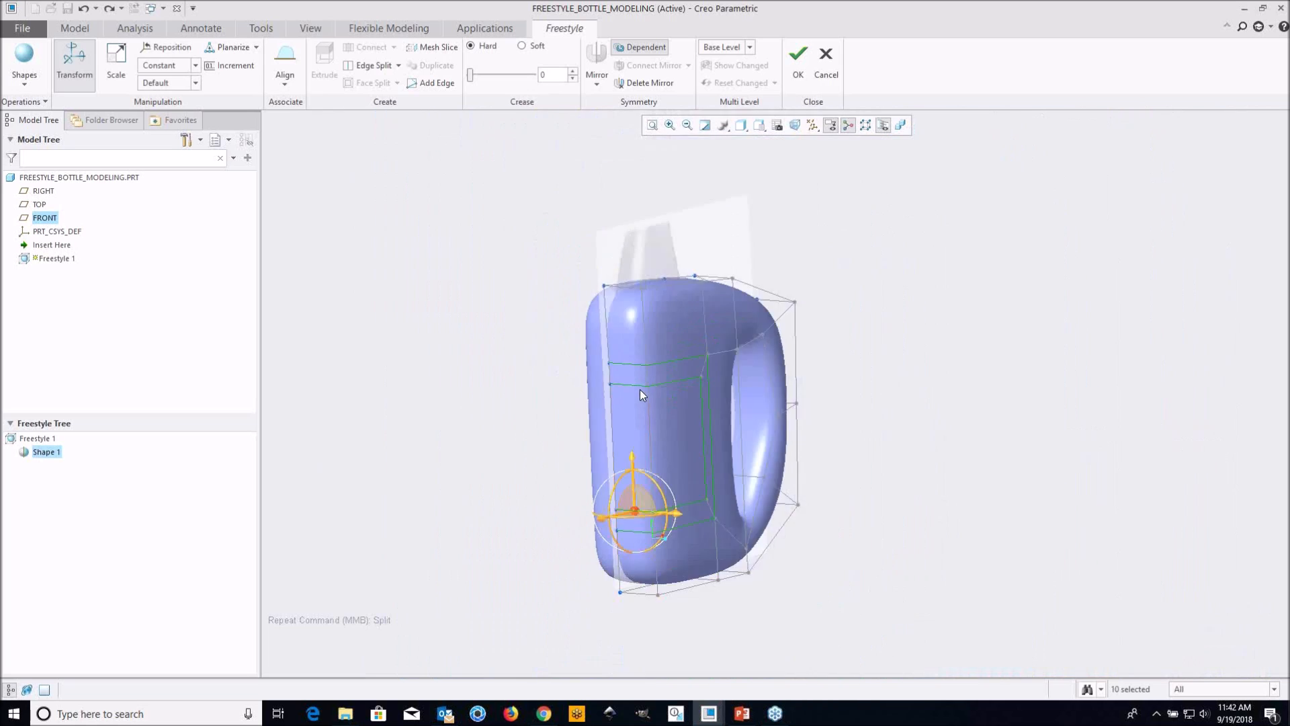
middle_drag(903, 490, 810, 437)
scroll(820, 423, up, 3)
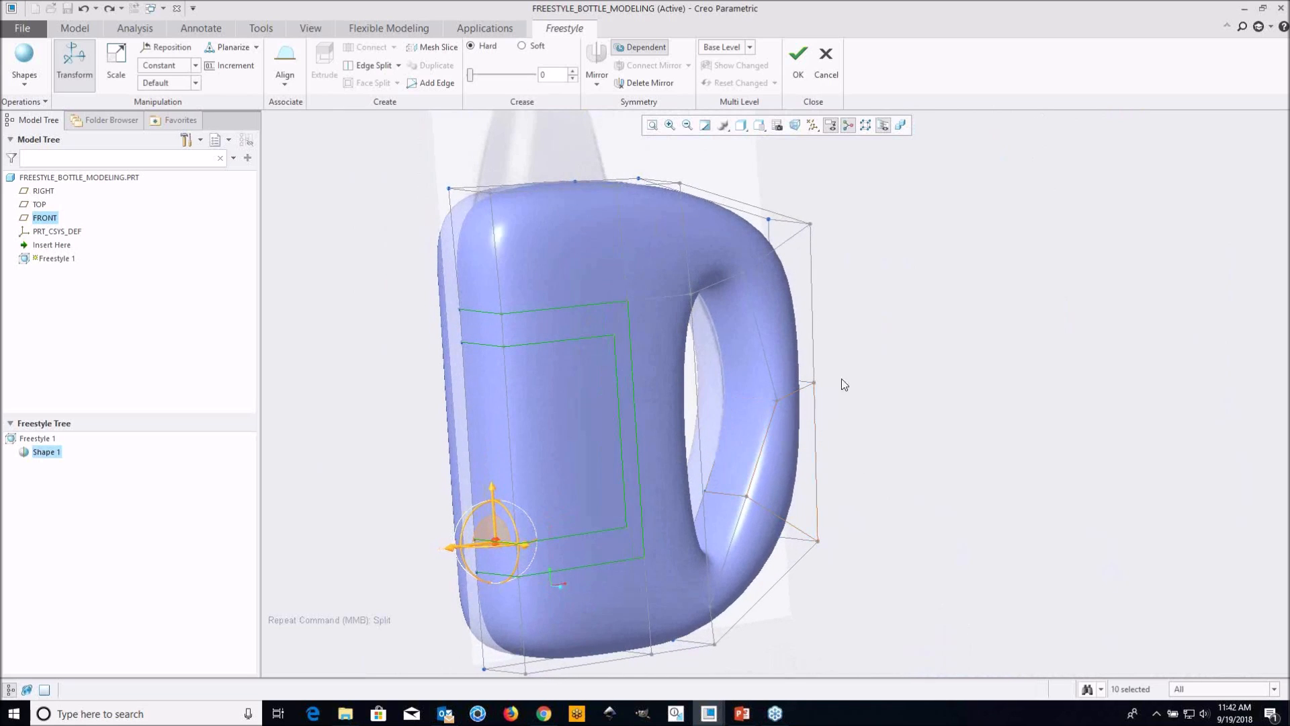
right_click(880, 369)
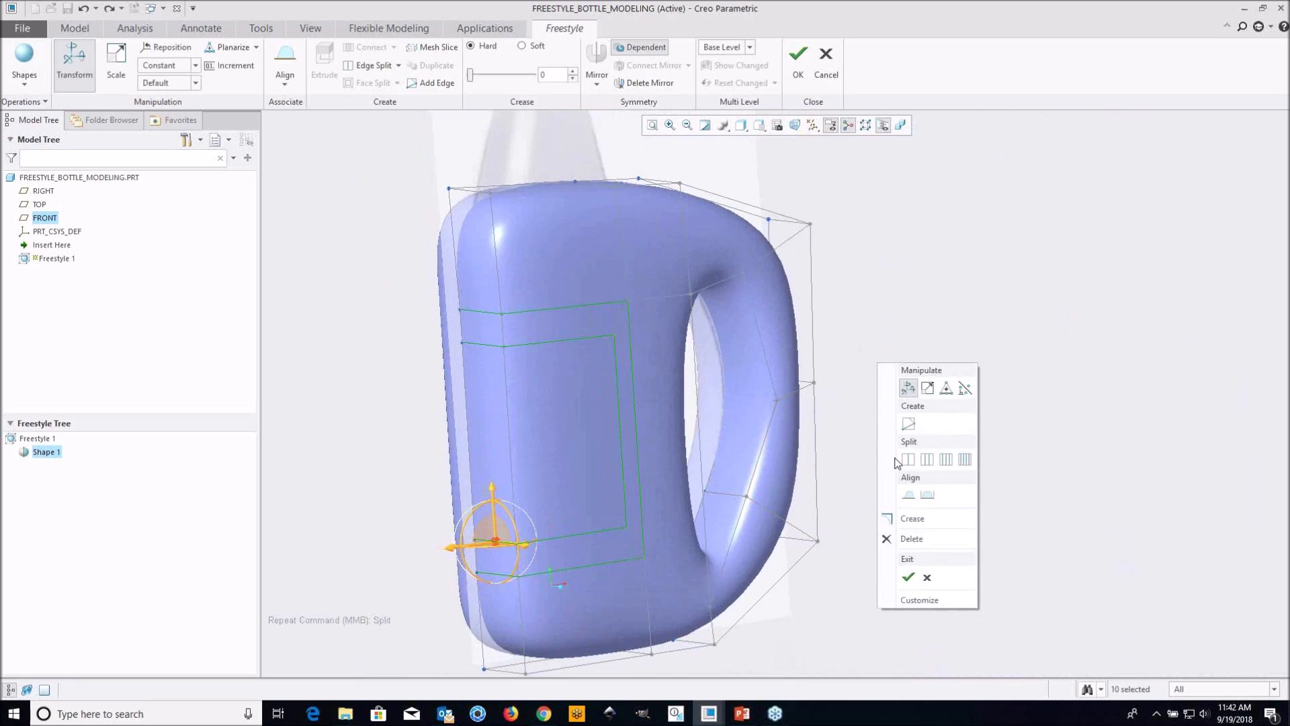
click(912, 519)
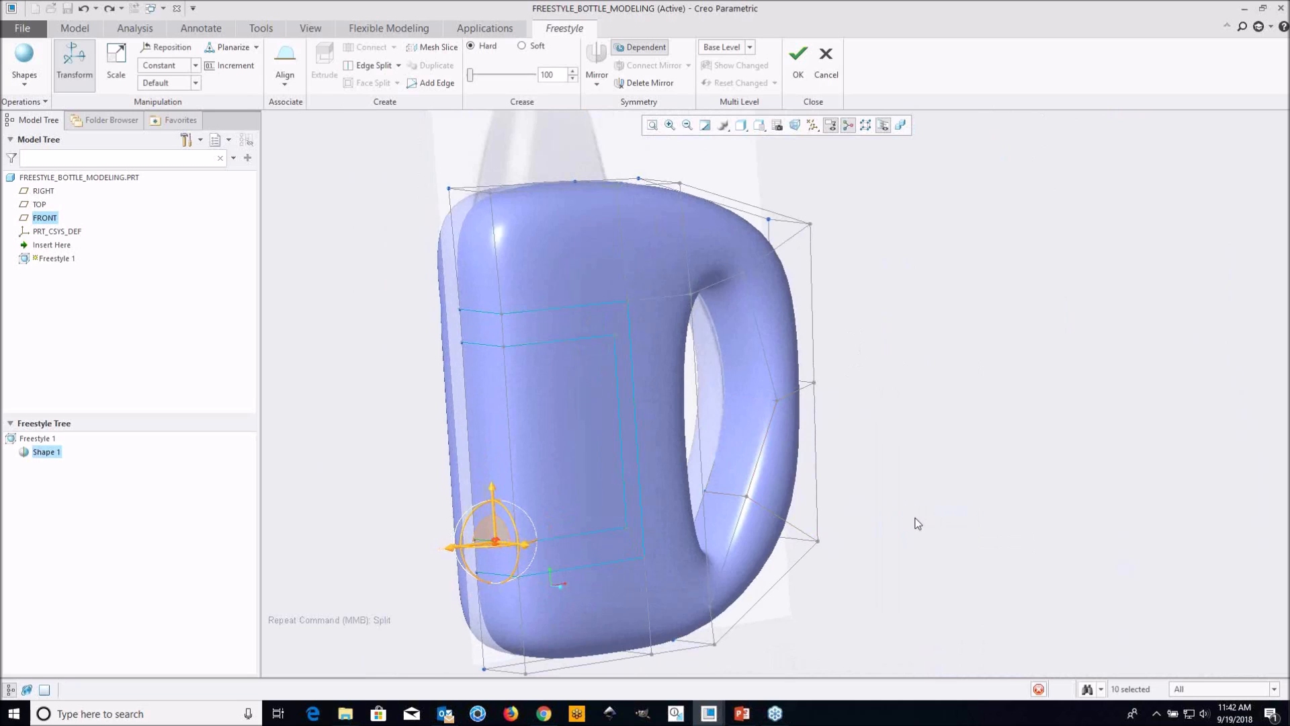
click(779, 464)
Move the inner middle face of the body inward to form a recessed panel
click(582, 433)
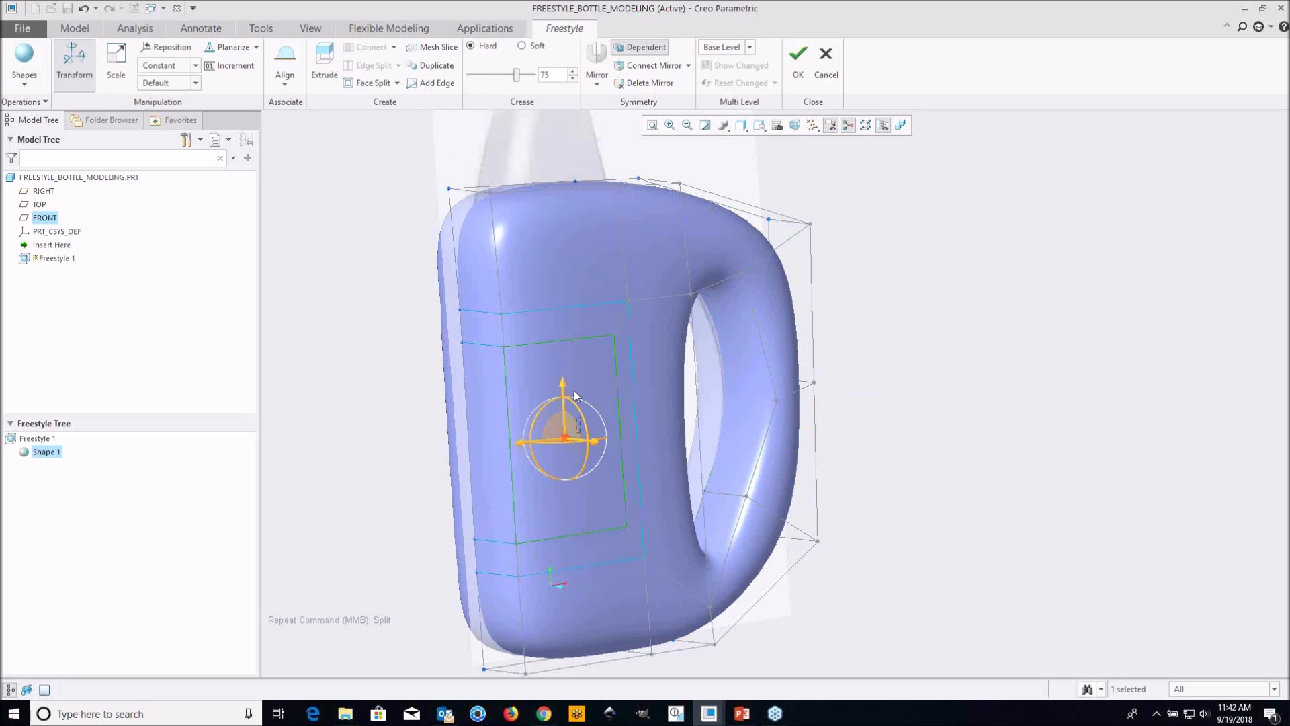
drag(584, 367, 938, 455)
click(526, 388)
middle_drag(555, 406, 621, 448)
drag(654, 456, 635, 453)
middle_drag(662, 432, 622, 373)
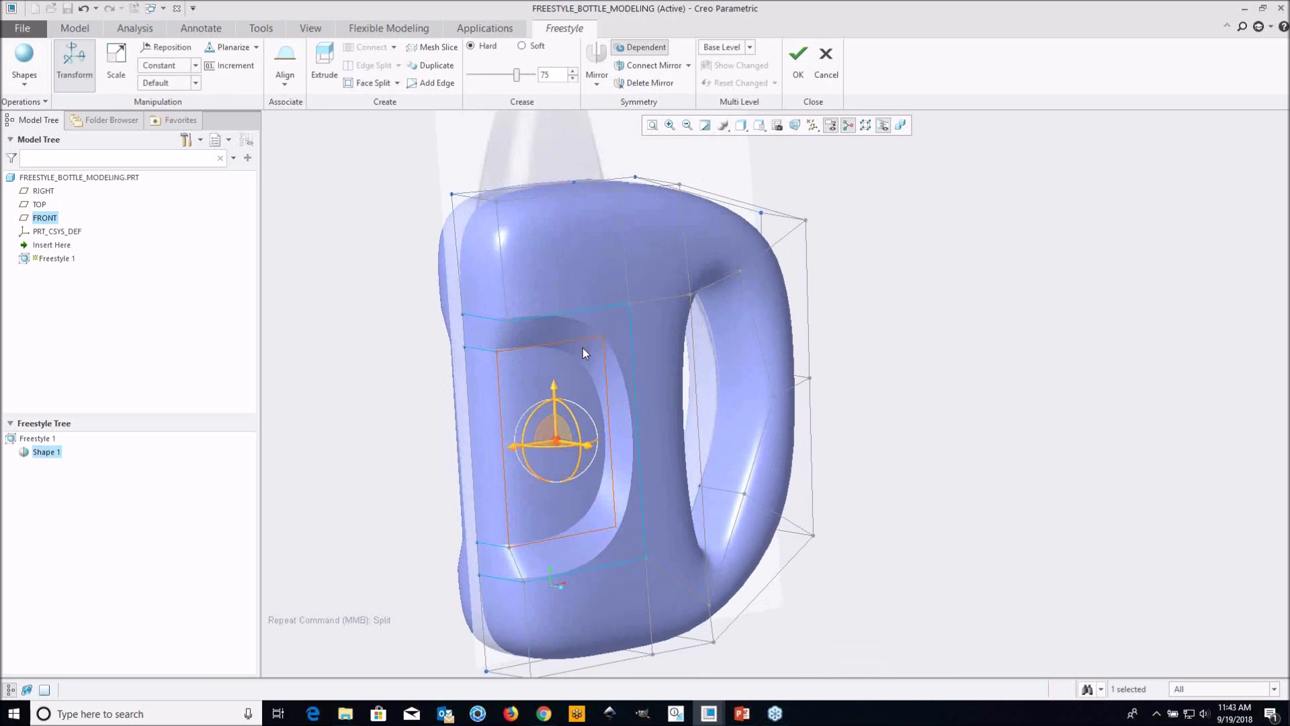
scroll(576, 421, down, 4)
mouse_move(582, 397)
middle_down()
mouse_move(624, 384)
mouse_move(572, 382)
middle_up()
scroll(575, 385, up, 4)
mouse_move(651, 401)
middle_down()
mouse_move(634, 382)
mouse_move(633, 396)
middle_up()
shift+middle_drag(728, 354, 704, 368)
click(875, 421)
Apply a hard crease of 100 to the two bottom faces of the bottle
shift+middle_drag(598, 576, 655, 434)
scroll(629, 524, down, 3)
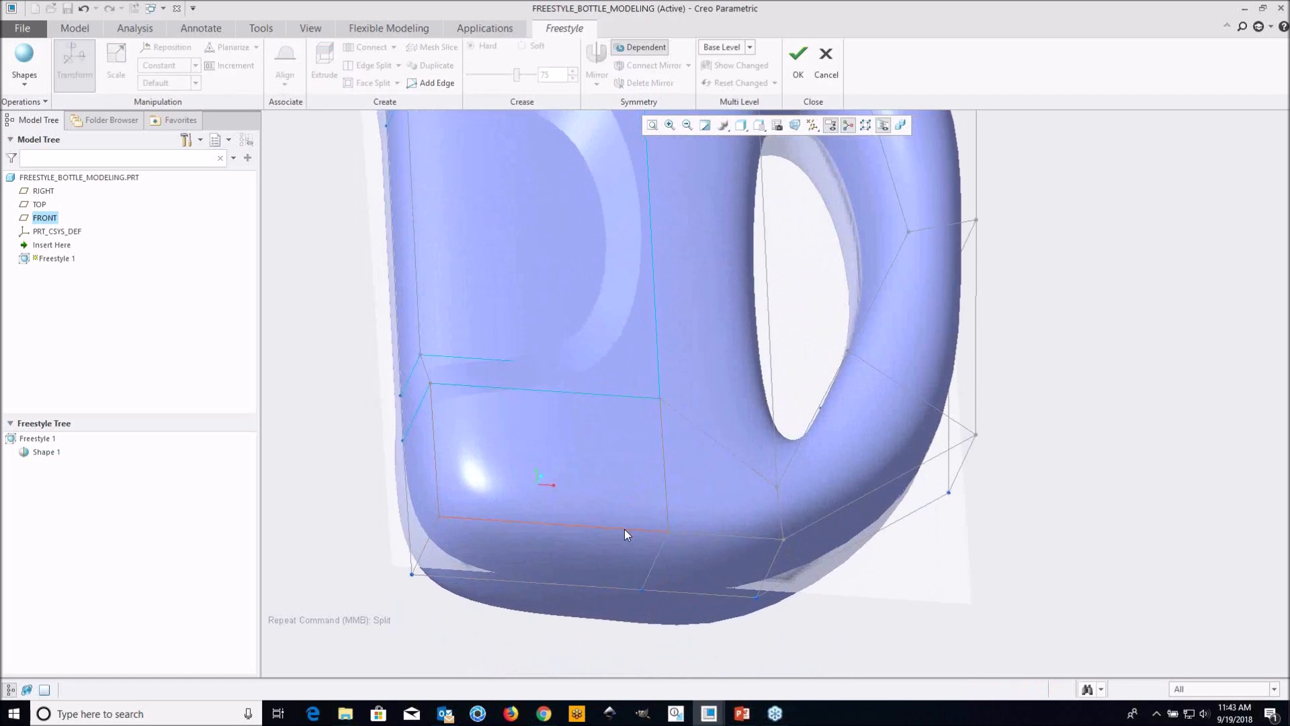
click(582, 555)
ctrl+click(726, 566)
scroll(701, 499, up, 3)
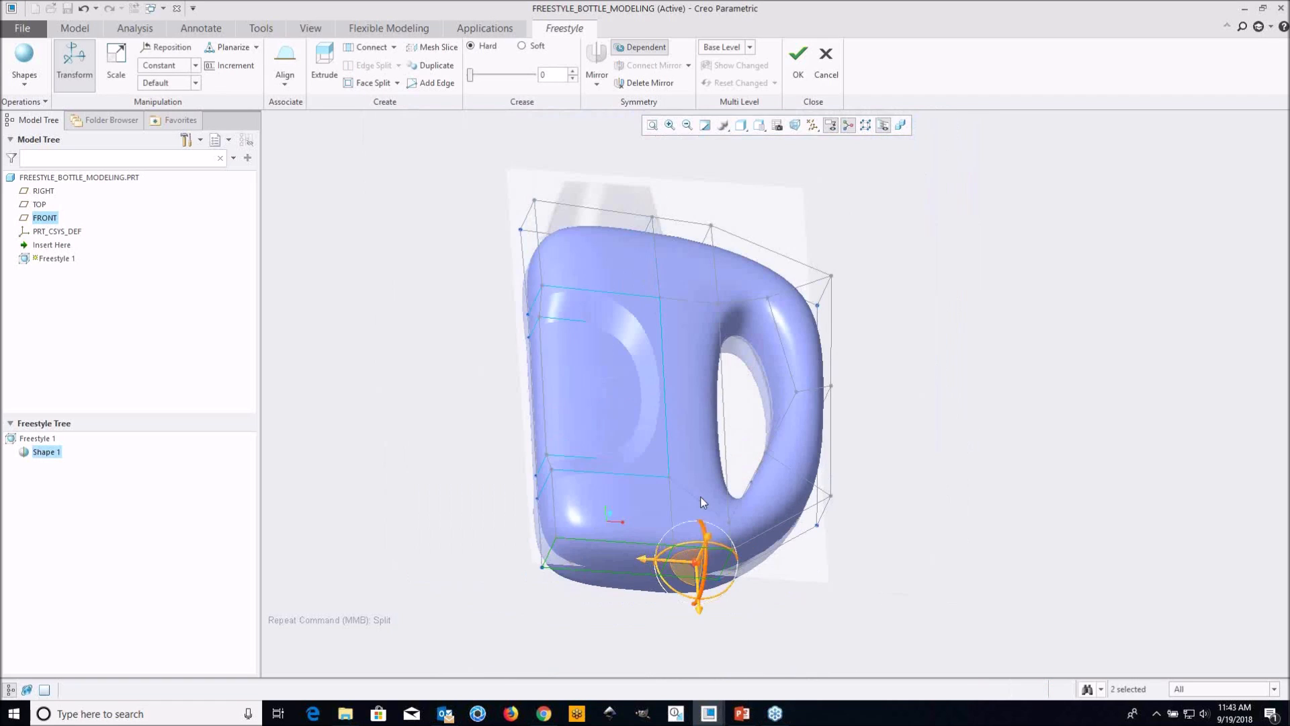
middle_drag(682, 499, 680, 518)
scroll(632, 563, down, 3)
middle_drag(667, 562, 608, 571)
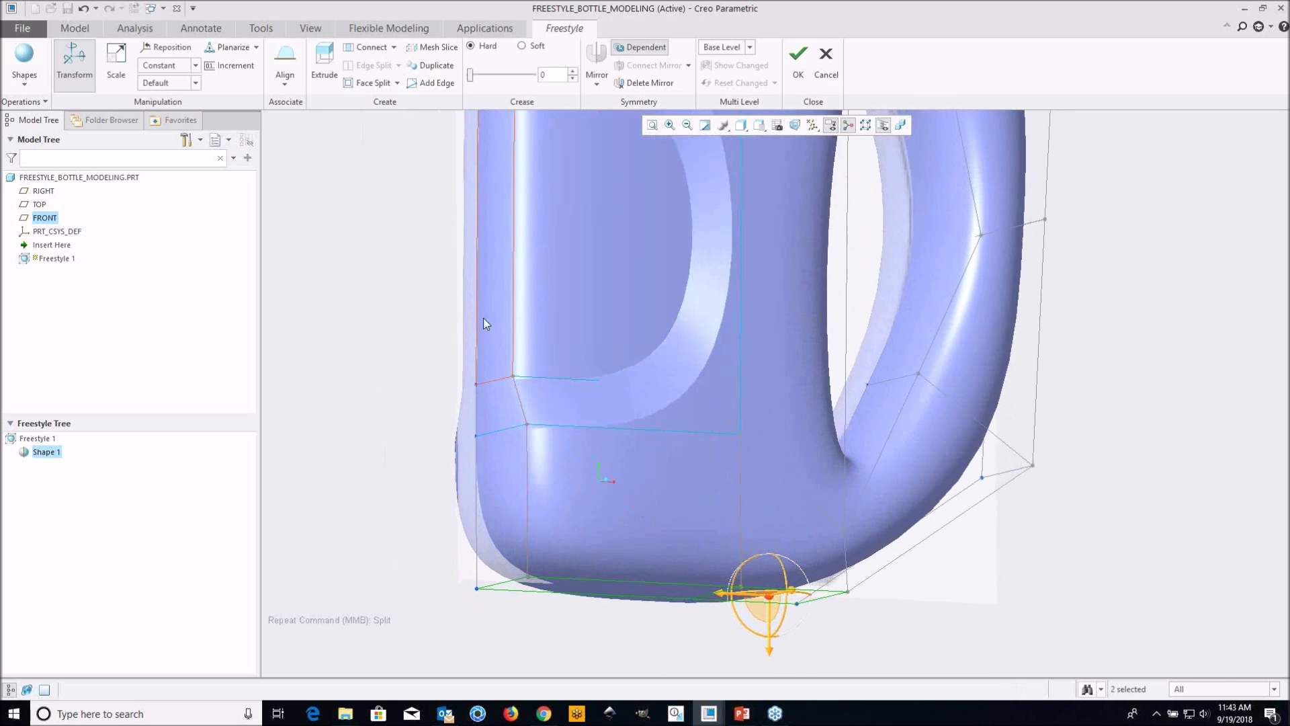
middle_drag(591, 279, 562, 324)
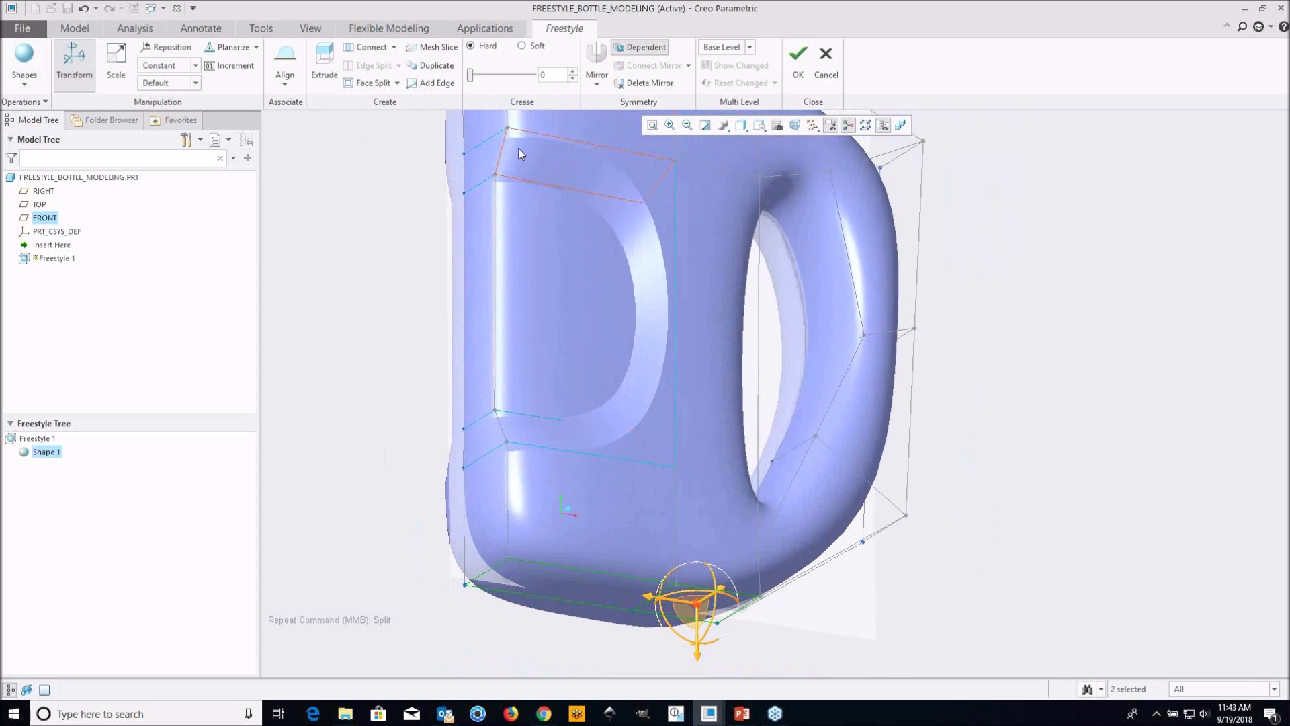
drag(481, 81, 492, 81)
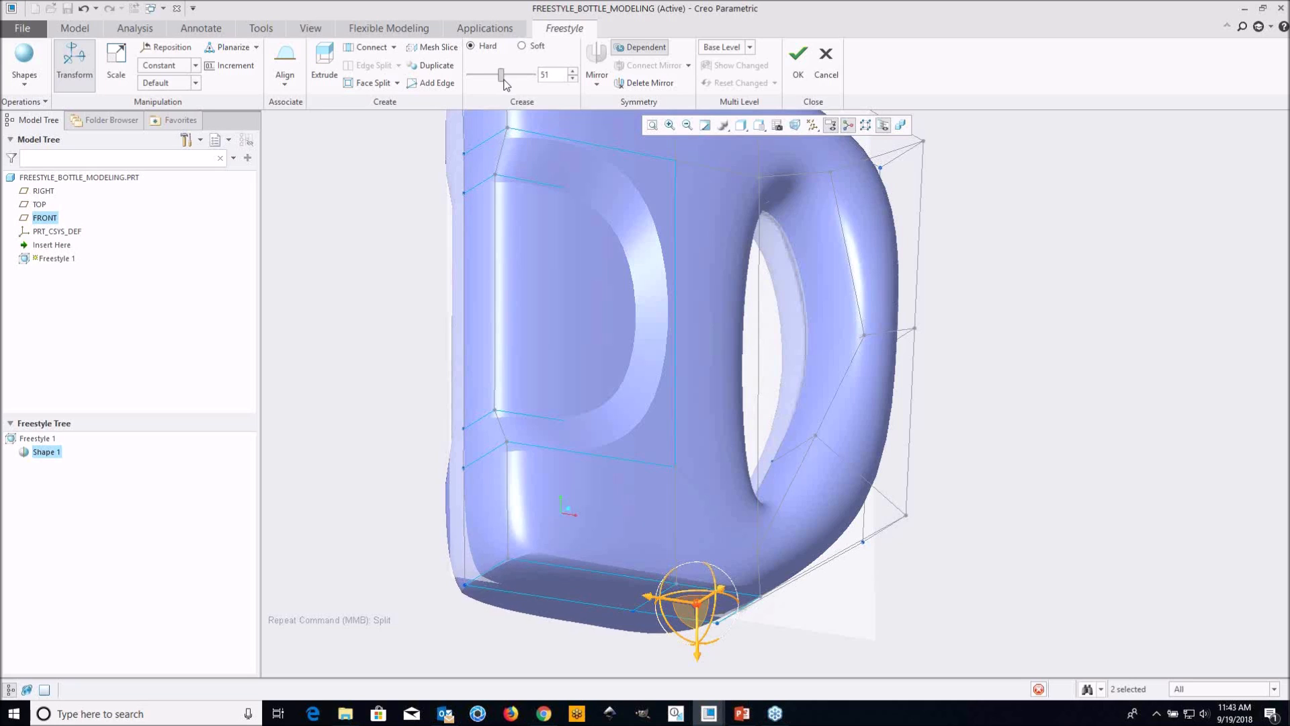
drag(515, 84, 543, 81)
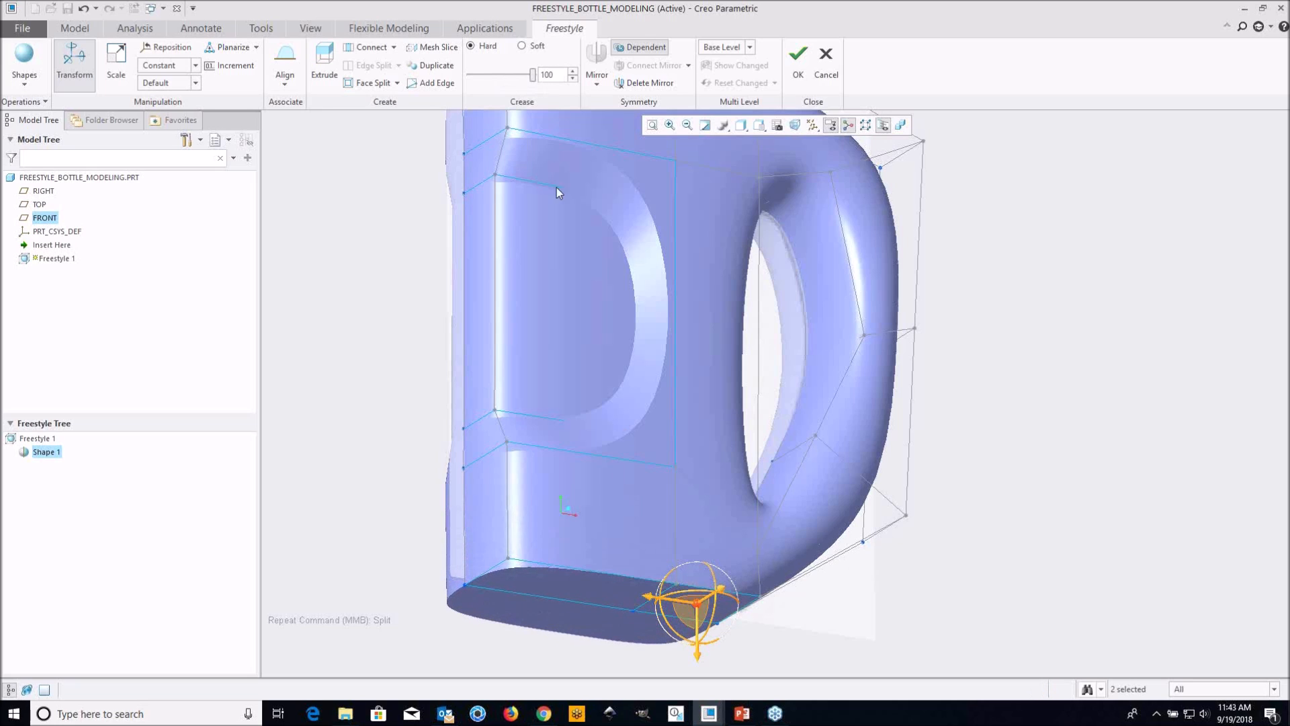
Move the two bottom faces up and toward the handle to follow the reference image's tapered base
scroll(625, 374, up, 2)
middle_drag(715, 437, 690, 479)
scroll(630, 525, down, 3)
middle_drag(609, 521, 617, 493)
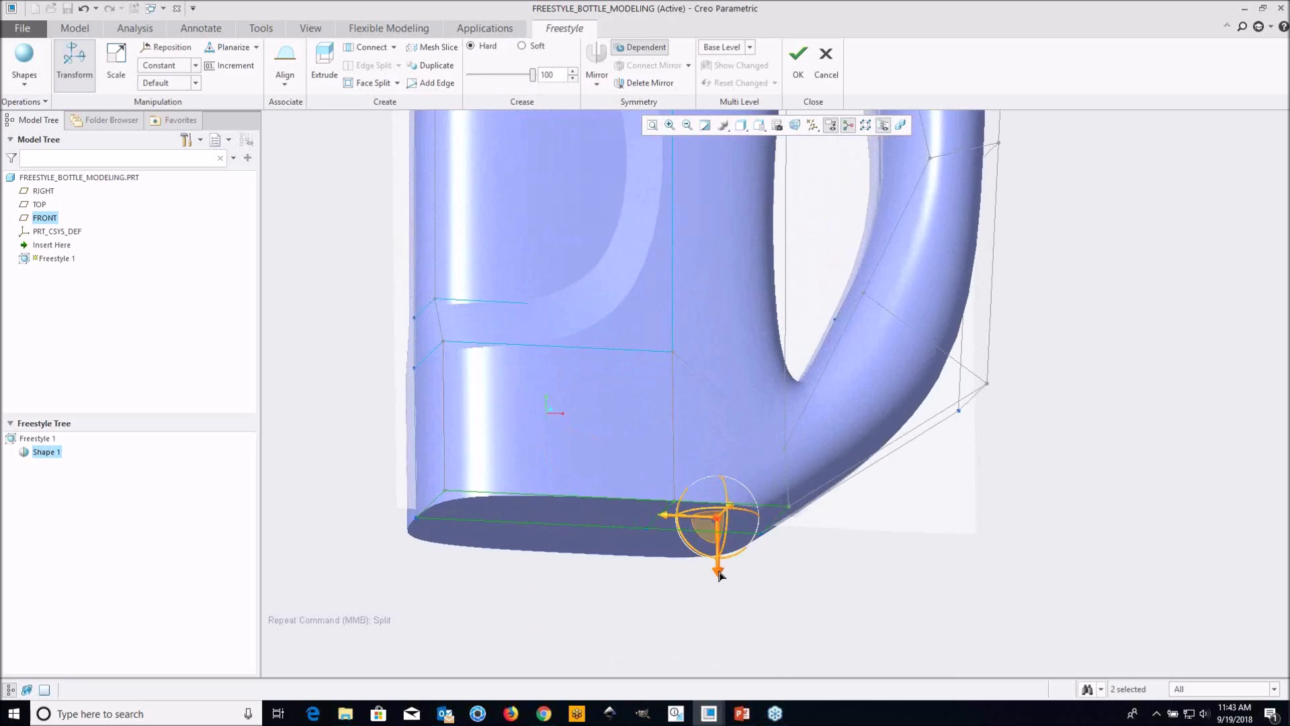
mouse_move(718, 573)
mouse_down()
mouse_move(720, 541)
mouse_move(734, 556)
mouse_up()
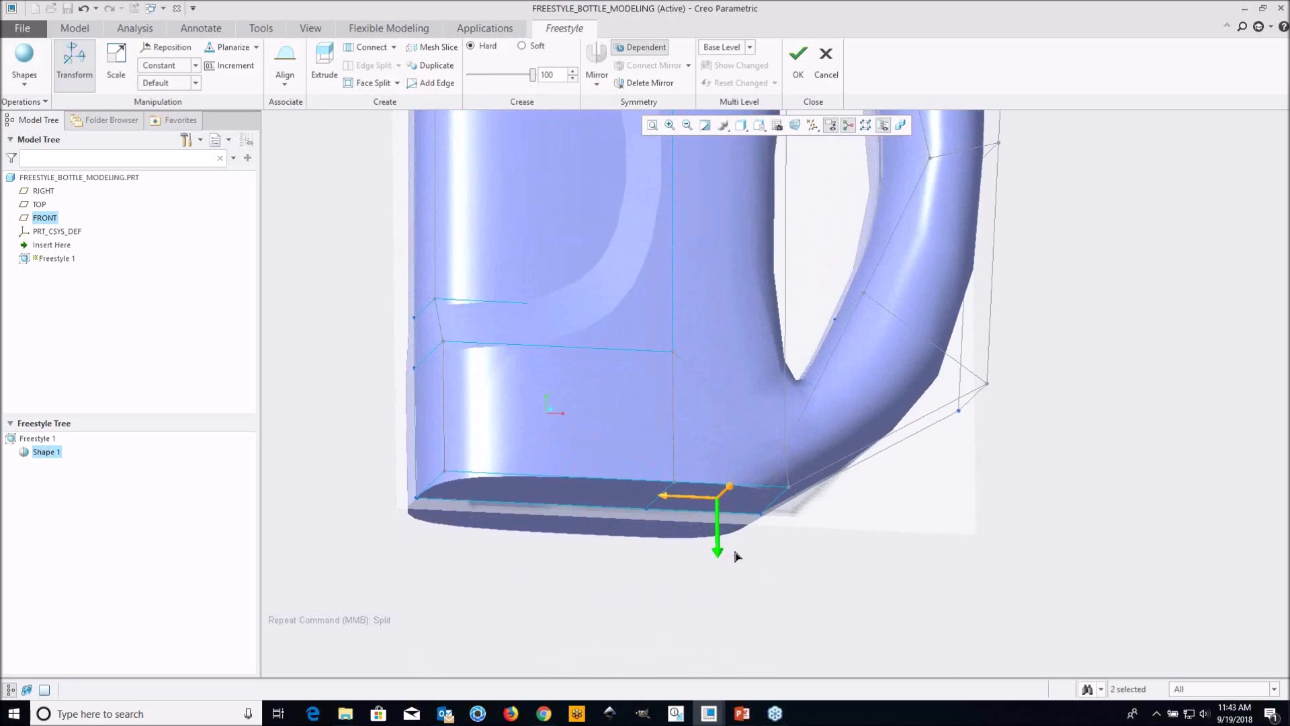
drag(664, 504, 691, 505)
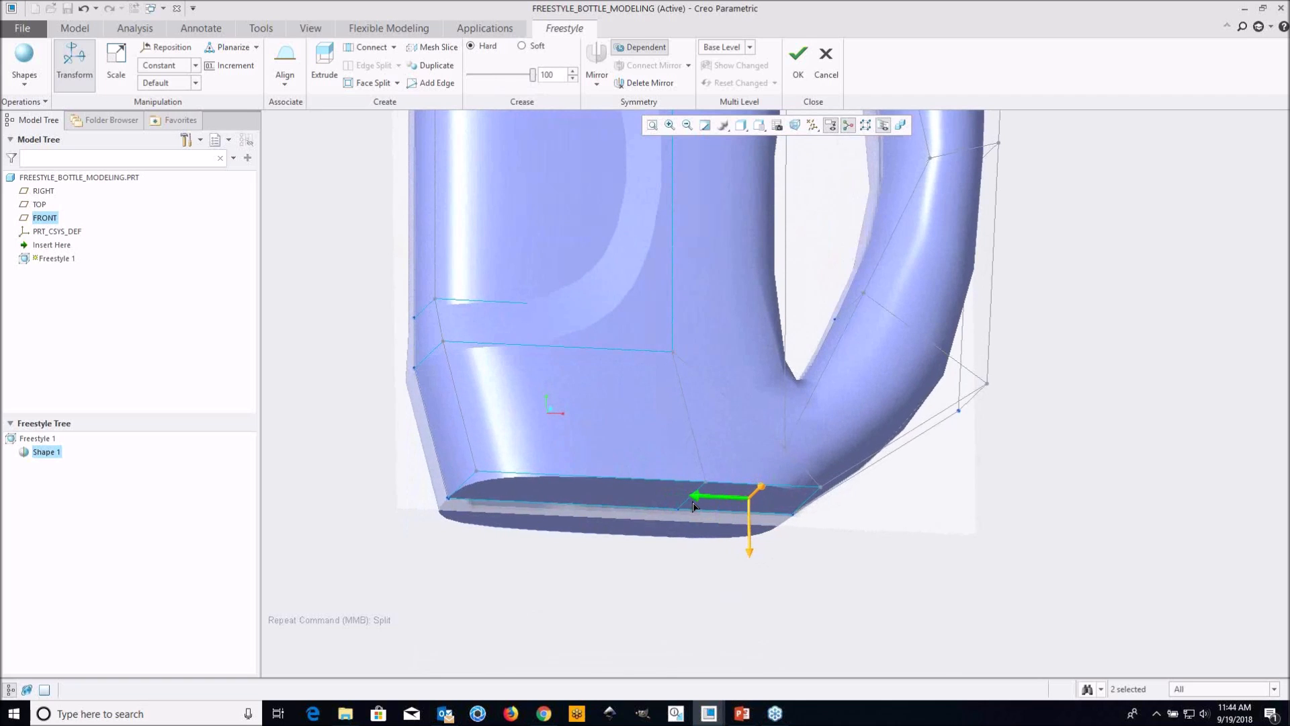
mouse_move(679, 498)
middle_down()
mouse_move(619, 444)
mouse_move(614, 484)
middle_up()
scroll(613, 483, up, 3)
shift+middle_drag(591, 428, 608, 486)
click(461, 332)
Lower the two top faces of the body slightly and give them a hard crease of 75
shift+middle_drag(574, 265, 557, 329)
shift+middle_drag(624, 385, 634, 342)
scroll(613, 182, down, 3)
shift+middle_drag(603, 180, 611, 270)
click(597, 304)
ctrl+click(723, 318)
scroll(713, 320, up, 2)
middle_drag(683, 317, 681, 296)
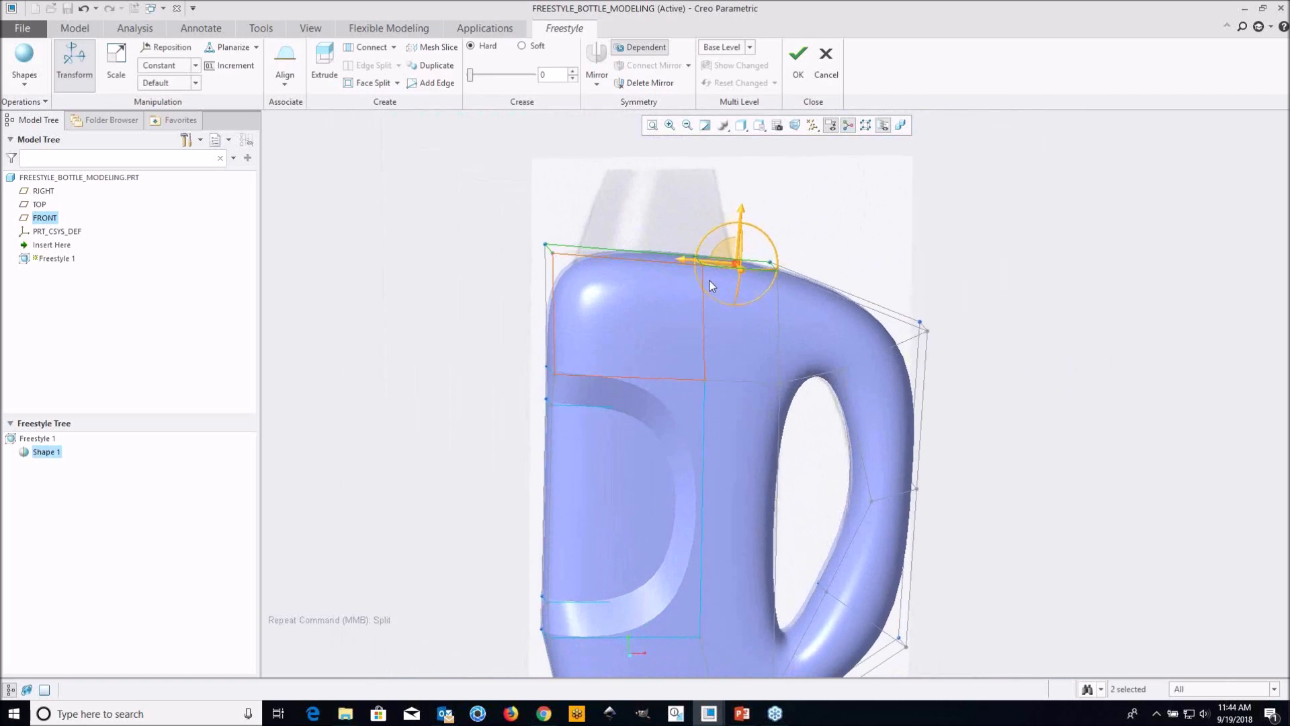
drag(742, 221, 742, 222)
drag(495, 78, 515, 79)
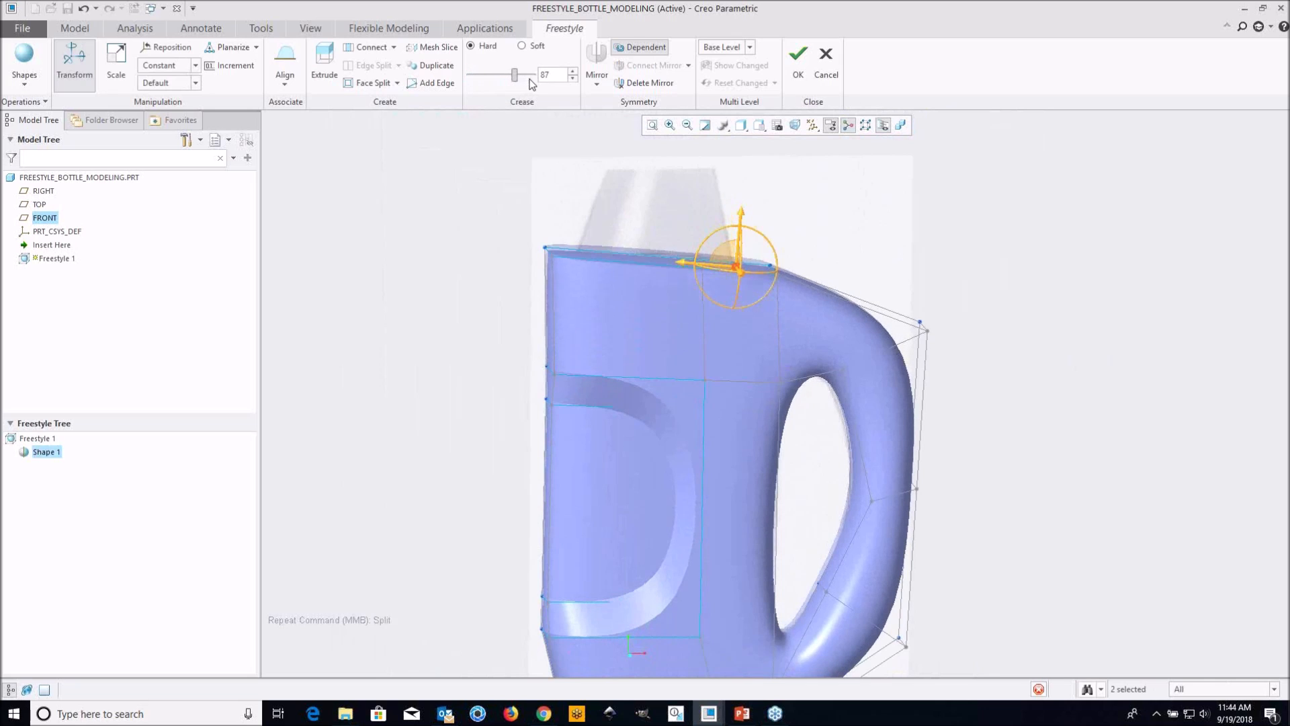
drag(542, 81, 505, 79)
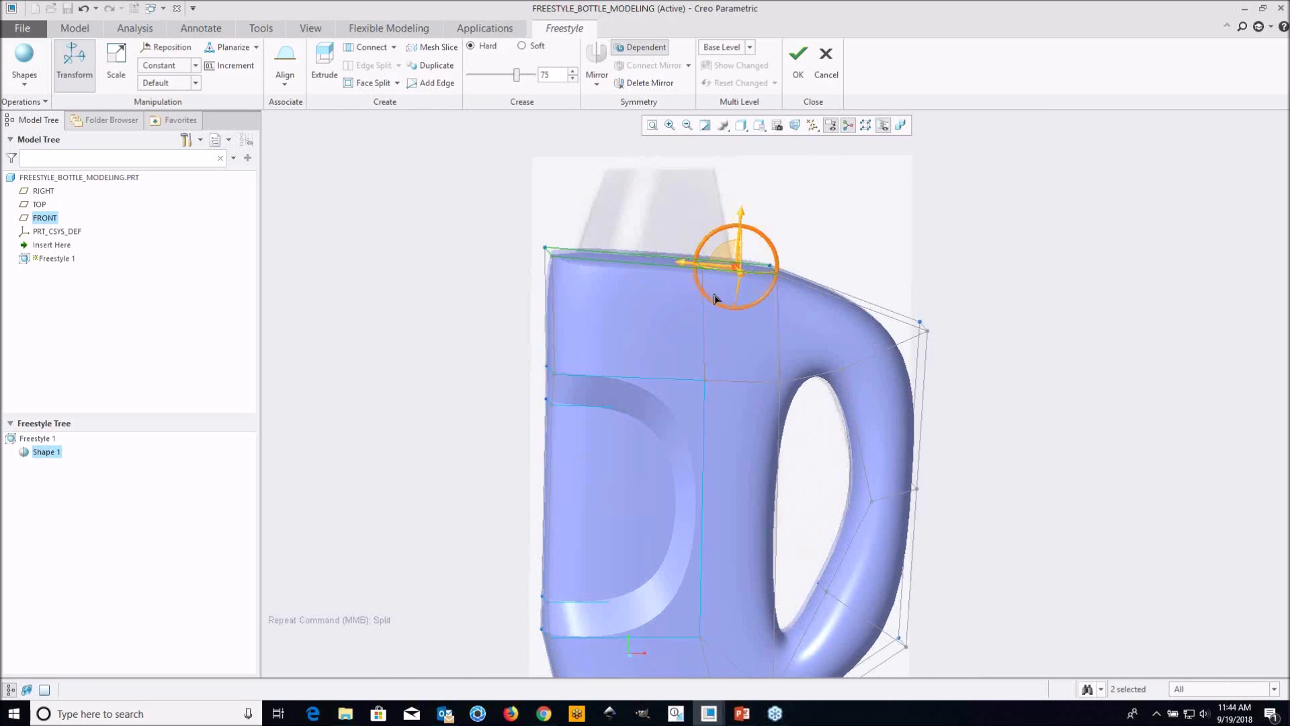
Shift the two top faces toward the handle so the front of the body tapers like the reference image
scroll(694, 295, up, 2)
drag(716, 262, 757, 285)
scroll(664, 245, down, 3)
middle_drag(663, 243, 711, 372)
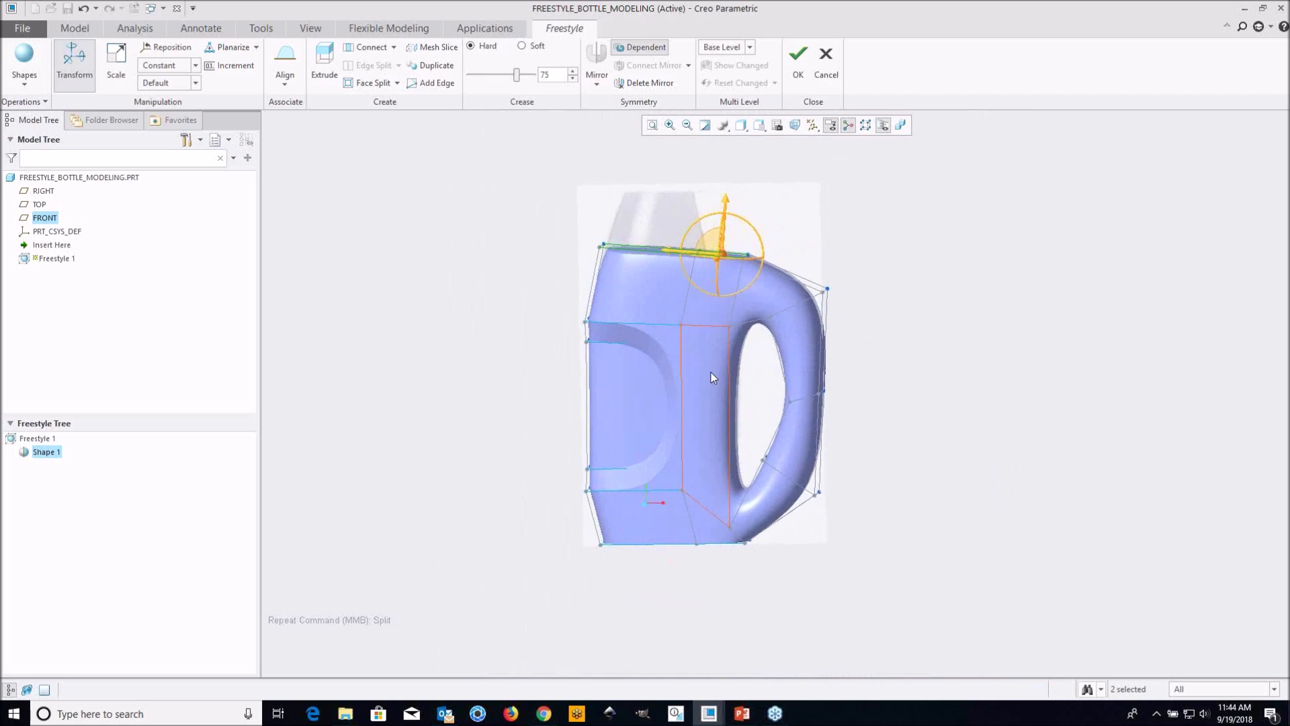
Move the recess's upper inner edge on the narrow side opposite the handle inward to deepen the notch
scroll(538, 357, up, 4)
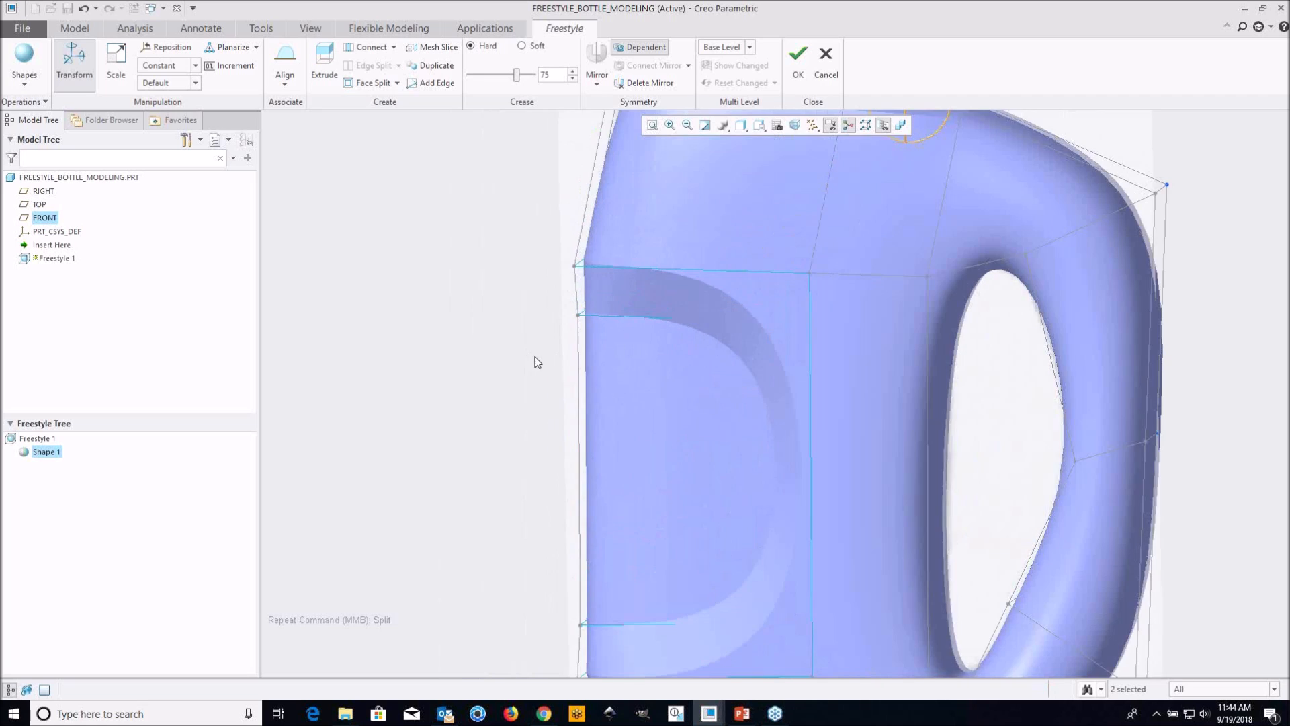
scroll(546, 329, down, 4)
middle_drag(598, 351, 631, 351)
scroll(591, 324, up, 4)
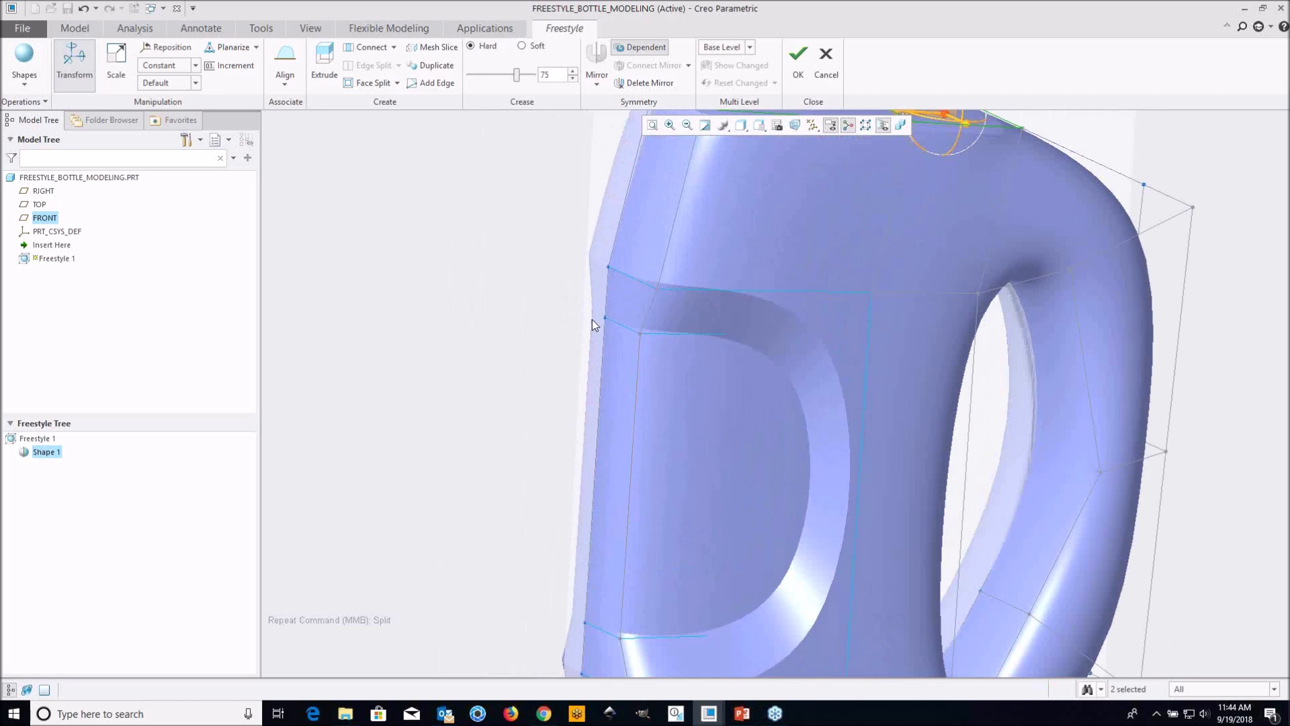
drag(637, 347, 665, 368)
middle_drag(759, 382, 614, 324)
scroll(608, 333, down, 4)
scroll(599, 344, up, 4)
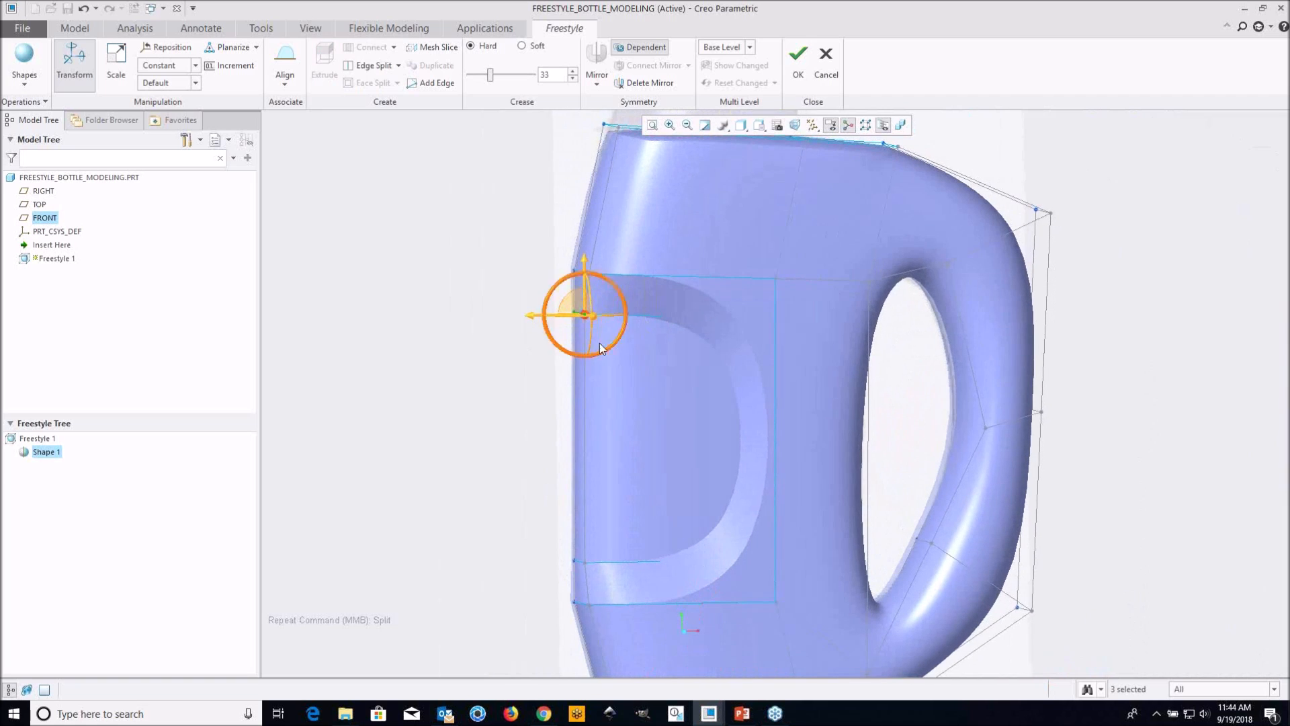
drag(530, 323, 552, 332)
shift+middle_drag(729, 438, 693, 401)
scroll(603, 280, down, 4)
middle_drag(521, 276, 534, 308)
mouse_move(530, 304)
mouse_down()
mouse_move(551, 307)
mouse_move(527, 311)
mouse_up()
click(490, 291)
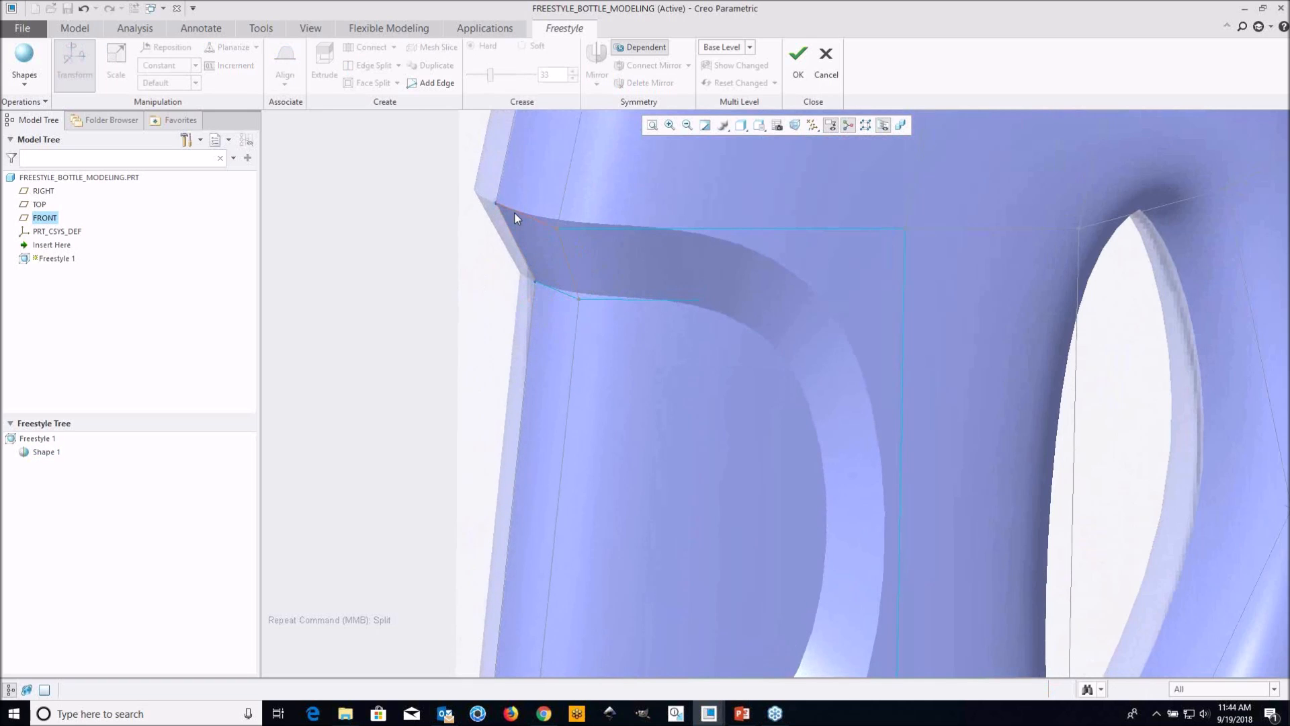
Select the recess's upper outer edge opposite the handle and compare that side's profile with the reference image
click(515, 212)
scroll(515, 212, up, 2)
mouse_move(531, 272)
middle_down()
mouse_move(501, 267)
mouse_move(563, 271)
mouse_move(571, 260)
mouse_move(502, 239)
middle_up()
scroll(517, 276, up, 2)
scroll(544, 247, down, 4)
scroll(536, 268, up, 4)
scroll(492, 260, down, 4)
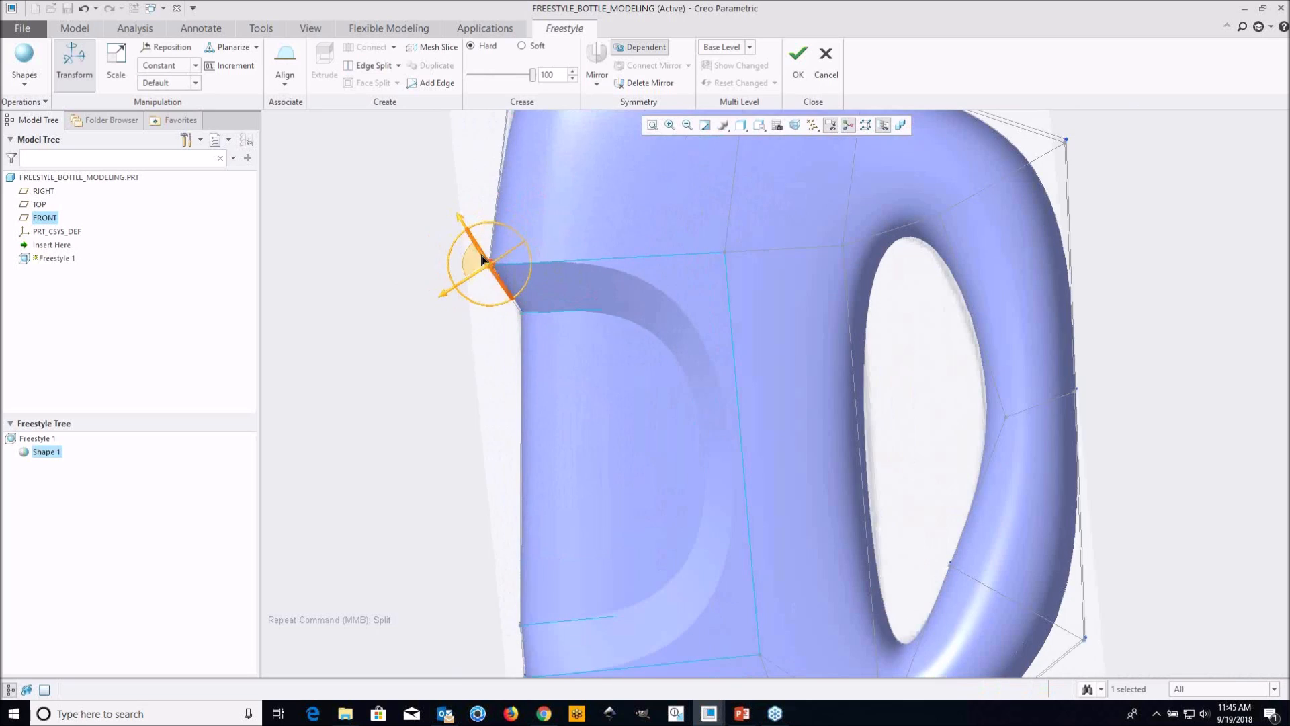
middle_drag(570, 278, 557, 268)
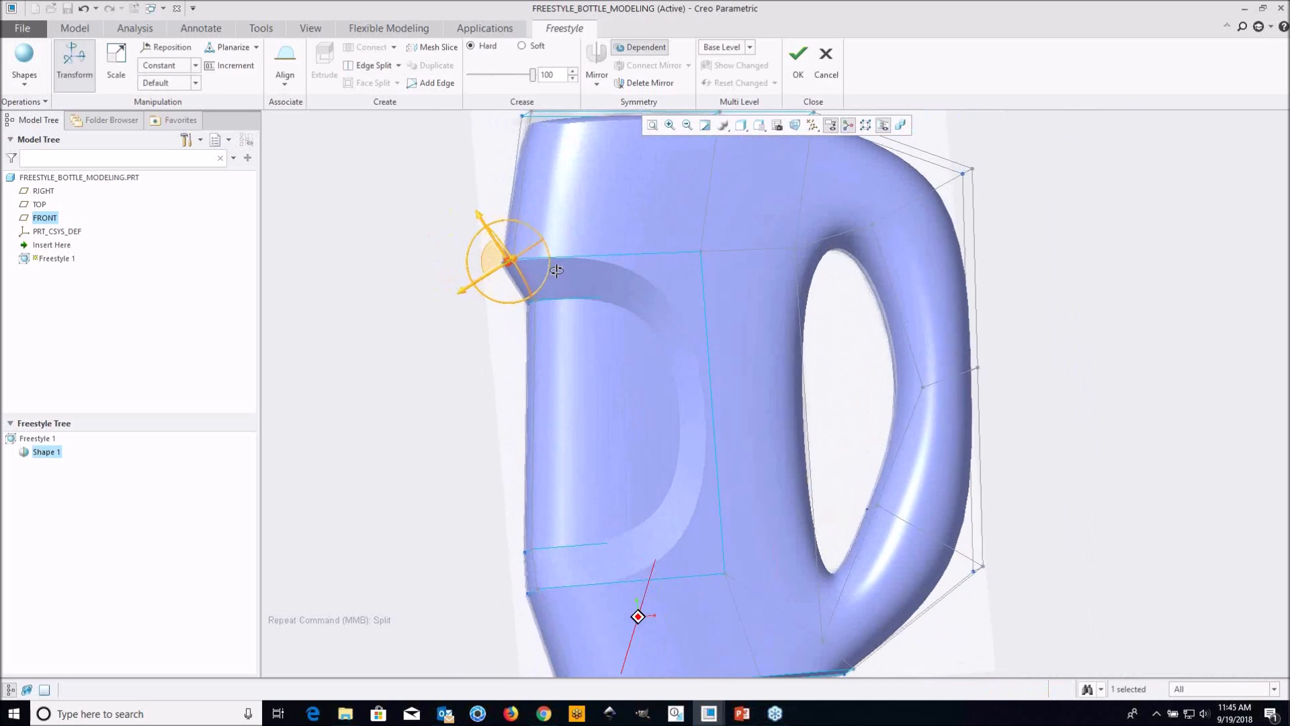
scroll(537, 287, up, 2)
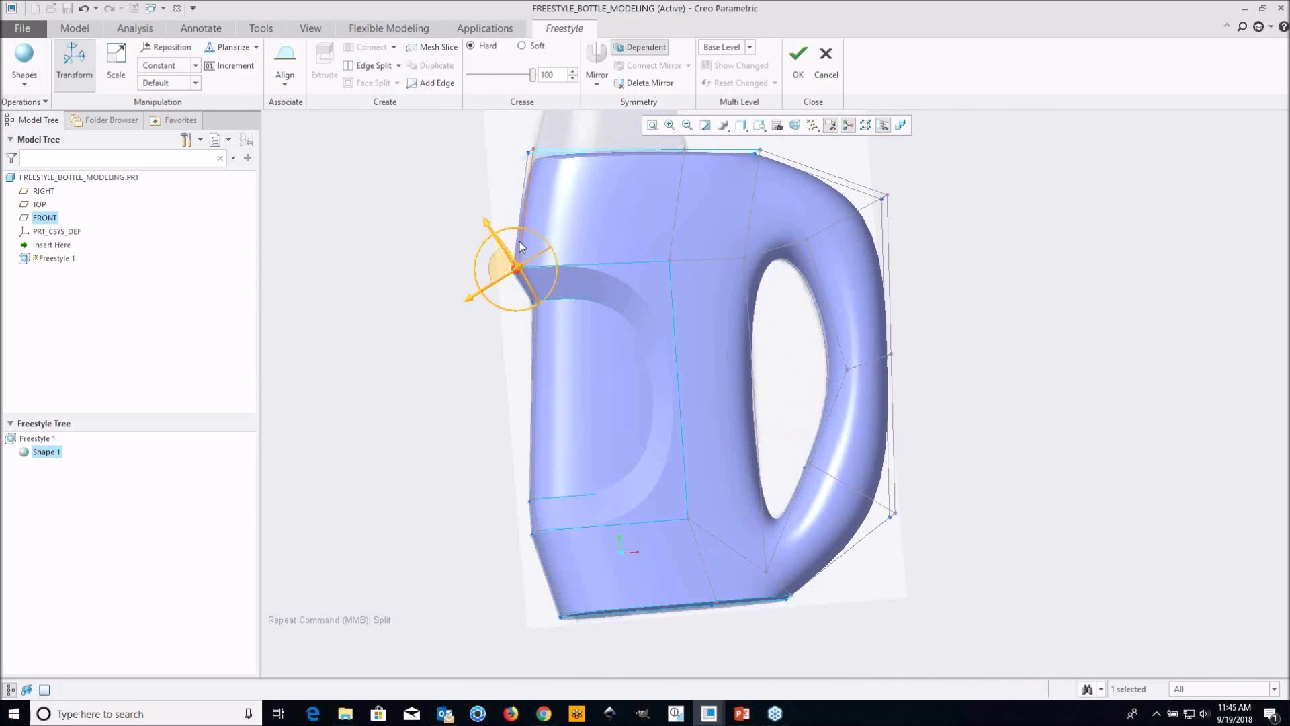
scroll(509, 245, down, 3)
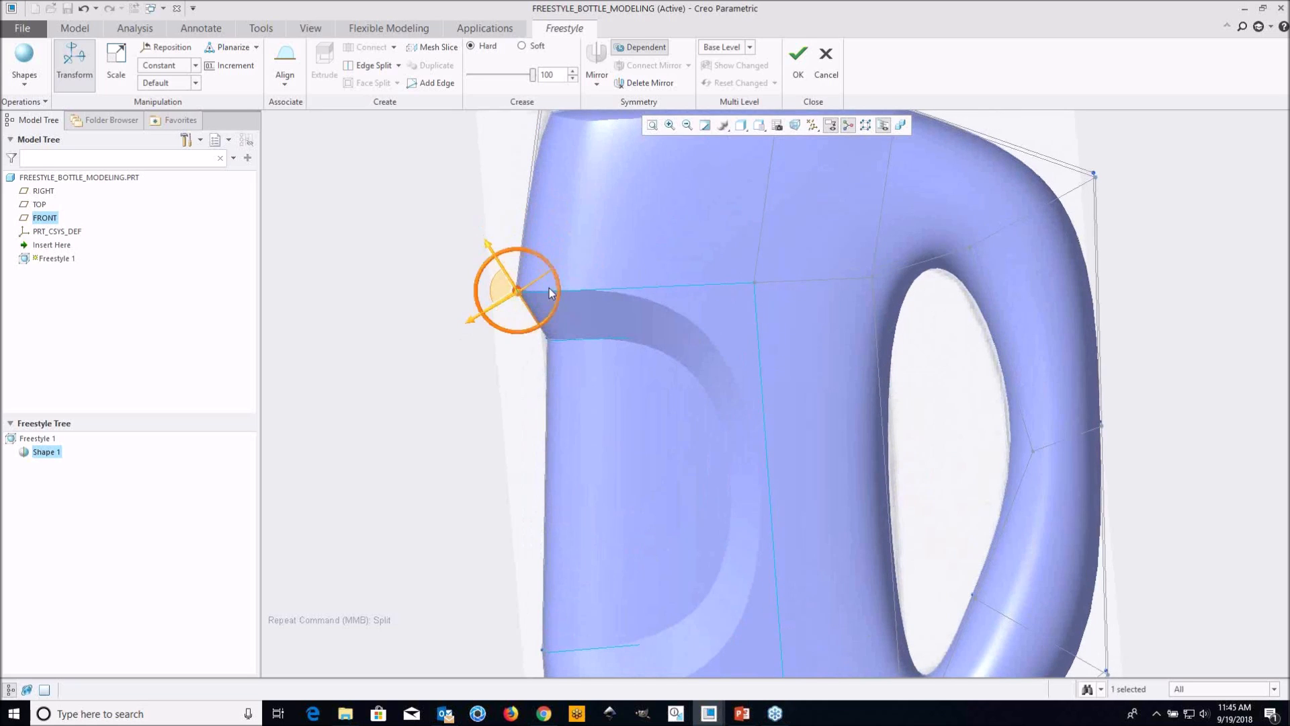
scroll(563, 279, up, 3)
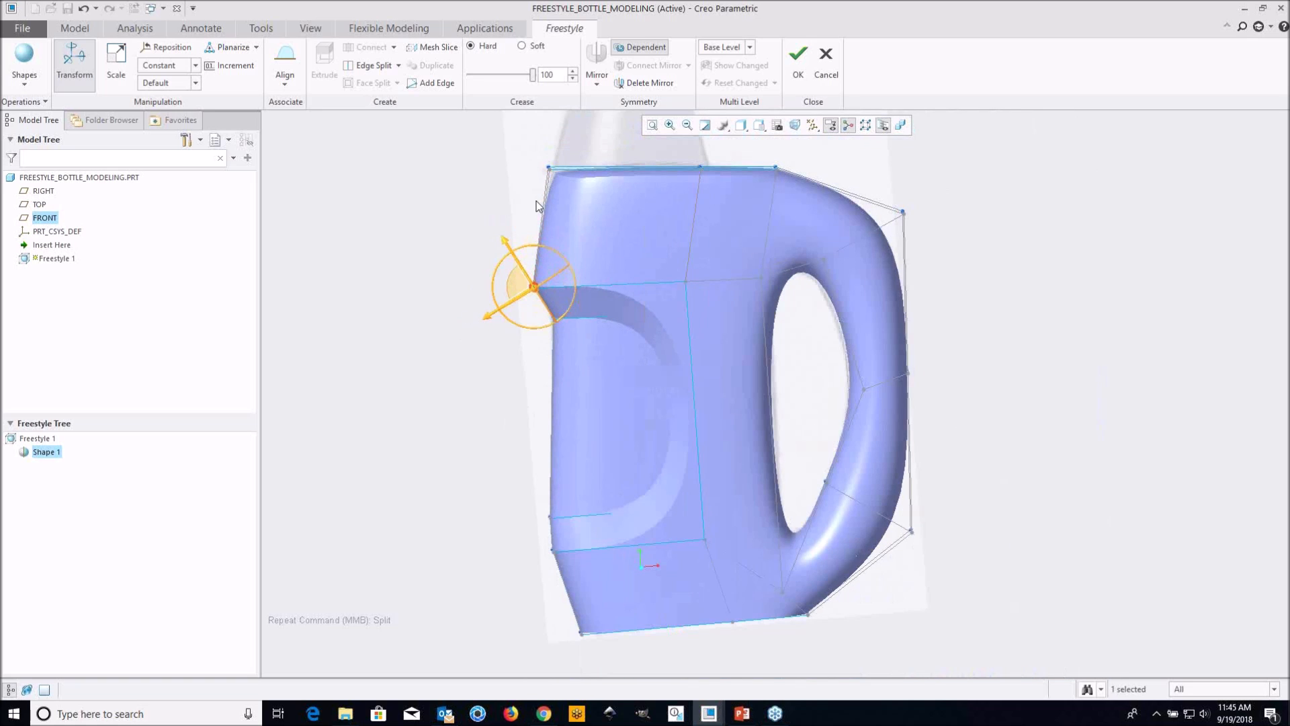
Reposition the dragger on the recess's upper outer edge opposite the handle so its axes run straight up and sideways
scroll(536, 290, down, 3)
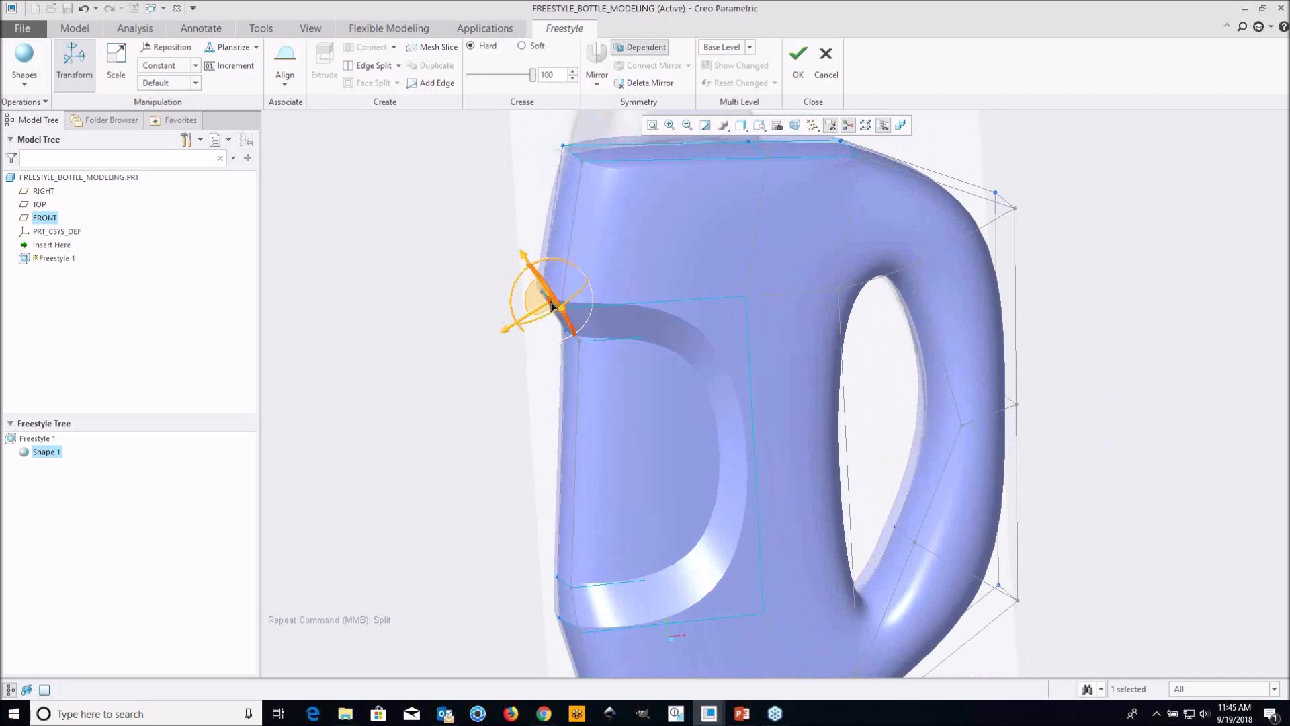
right_click(552, 306)
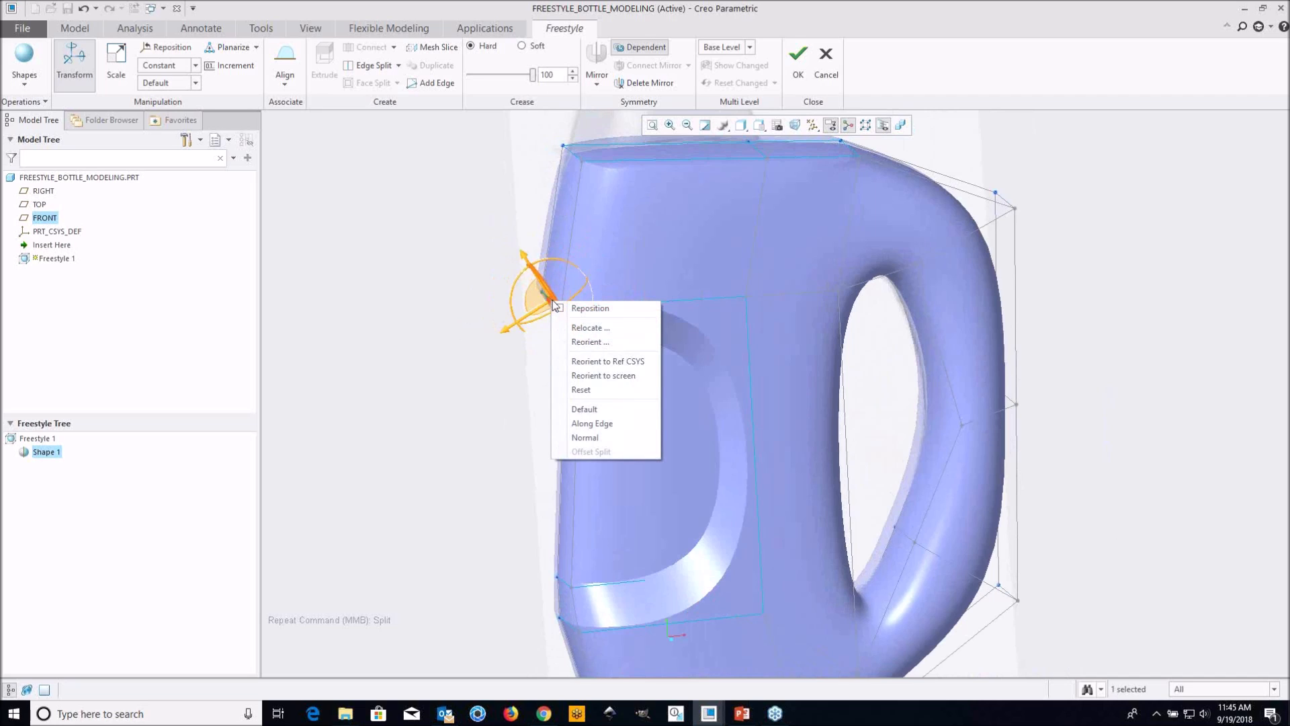
click(562, 309)
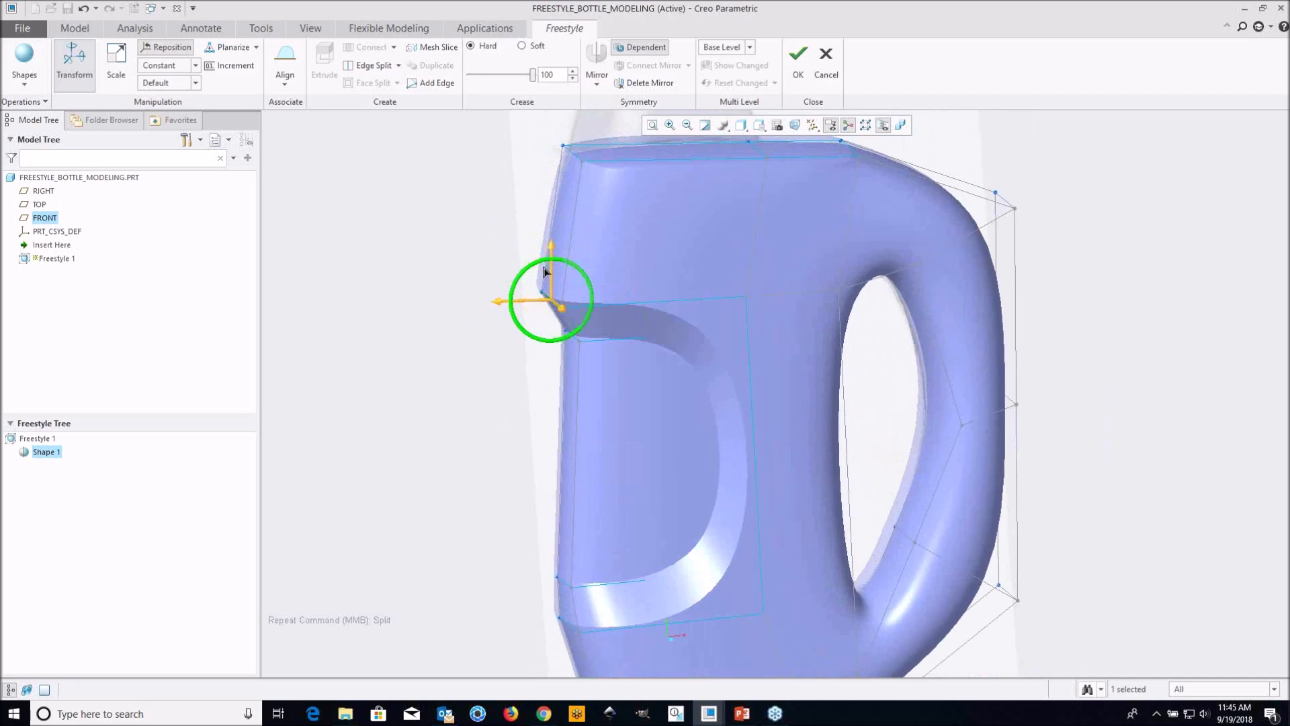
right_click(554, 306)
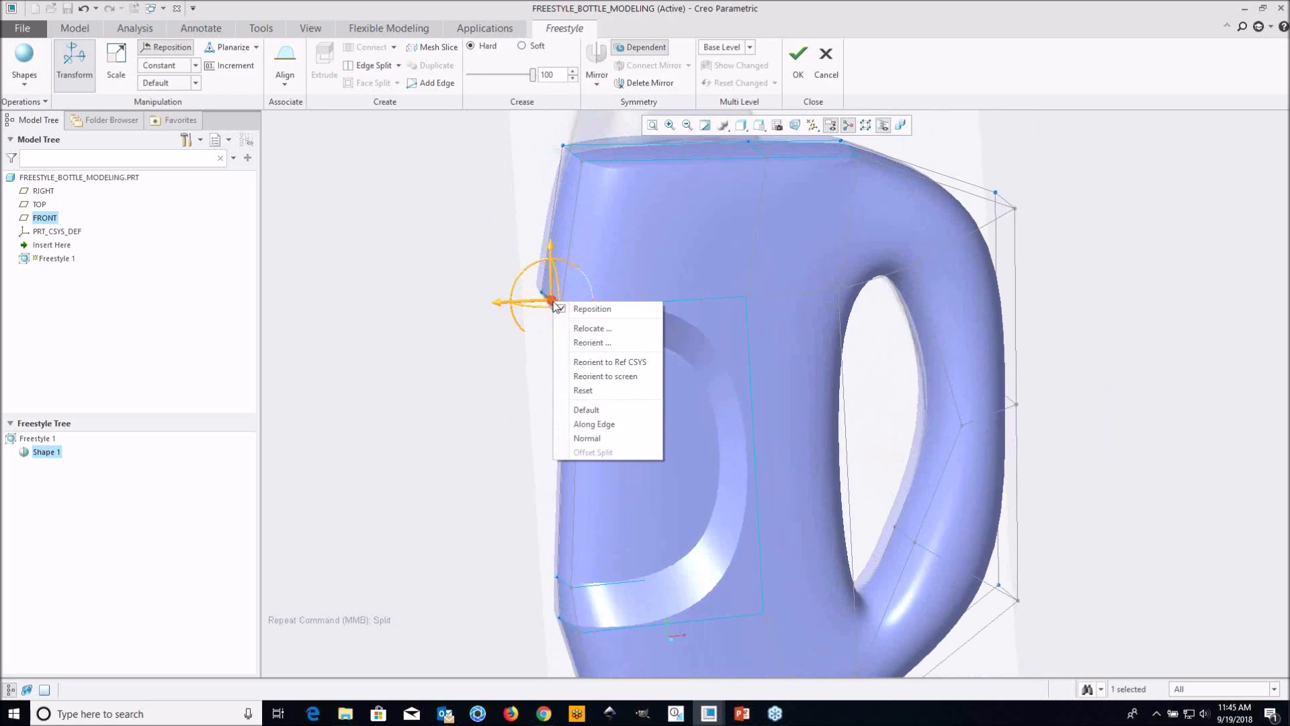
click(561, 309)
middle_drag(618, 324, 585, 319)
scroll(584, 319, up, 3)
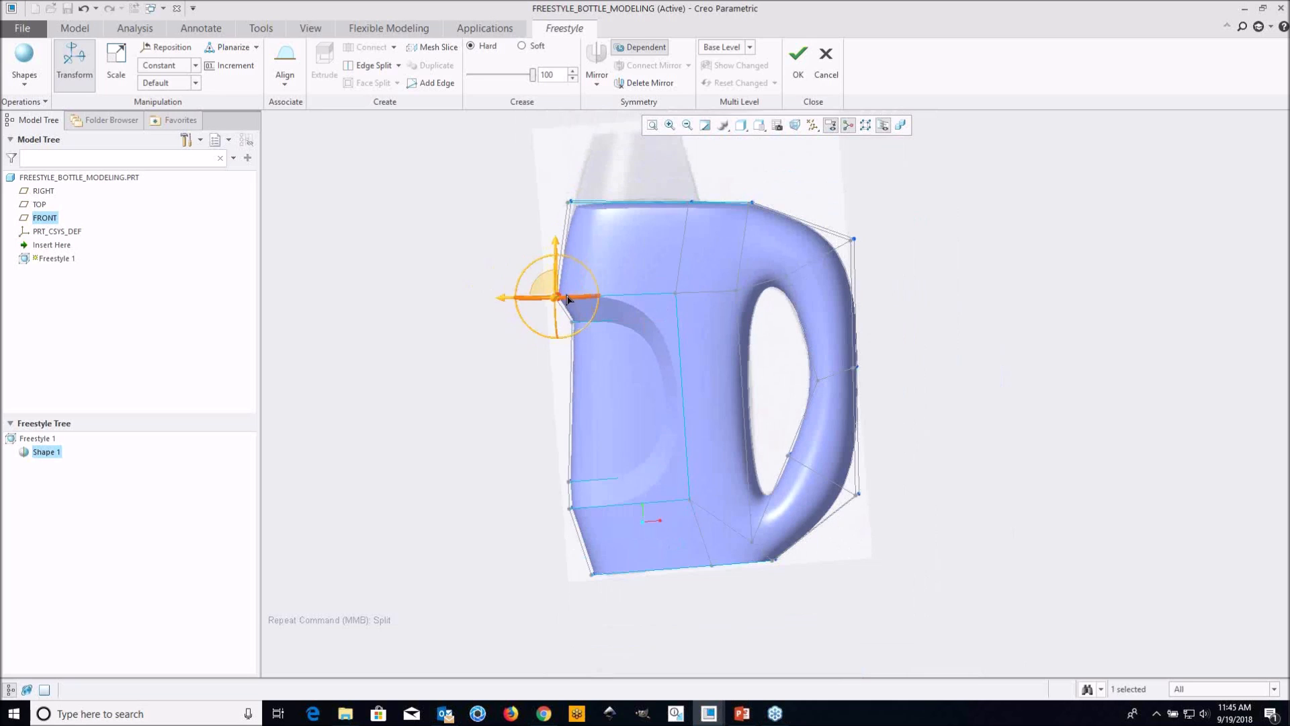
Move the recess's upper outer edge opposite the handle slightly inward to follow the reference image
scroll(571, 296, down, 2)
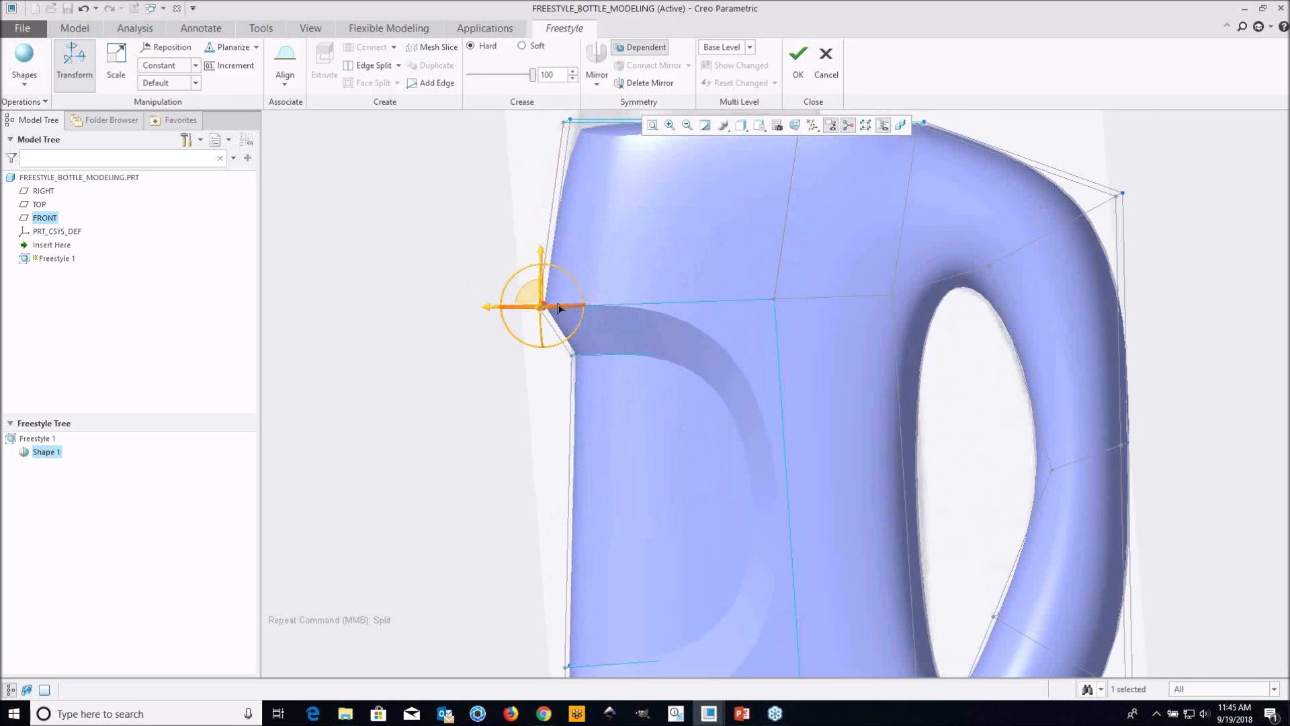
scroll(561, 308, up, 1)
middle_drag(561, 309, 560, 327)
scroll(559, 327, down, 2)
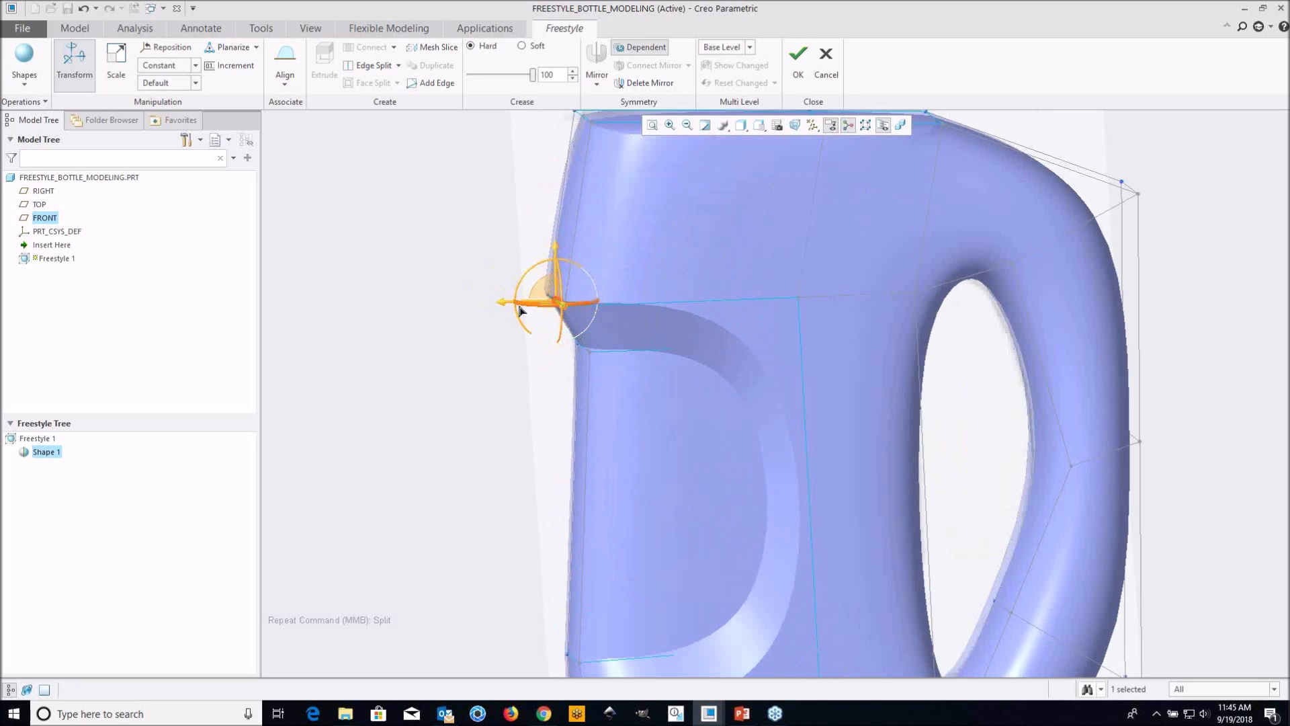
mouse_move(502, 307)
mouse_down()
mouse_move(535, 307)
mouse_move(512, 310)
mouse_up()
scroll(511, 308, up, 2)
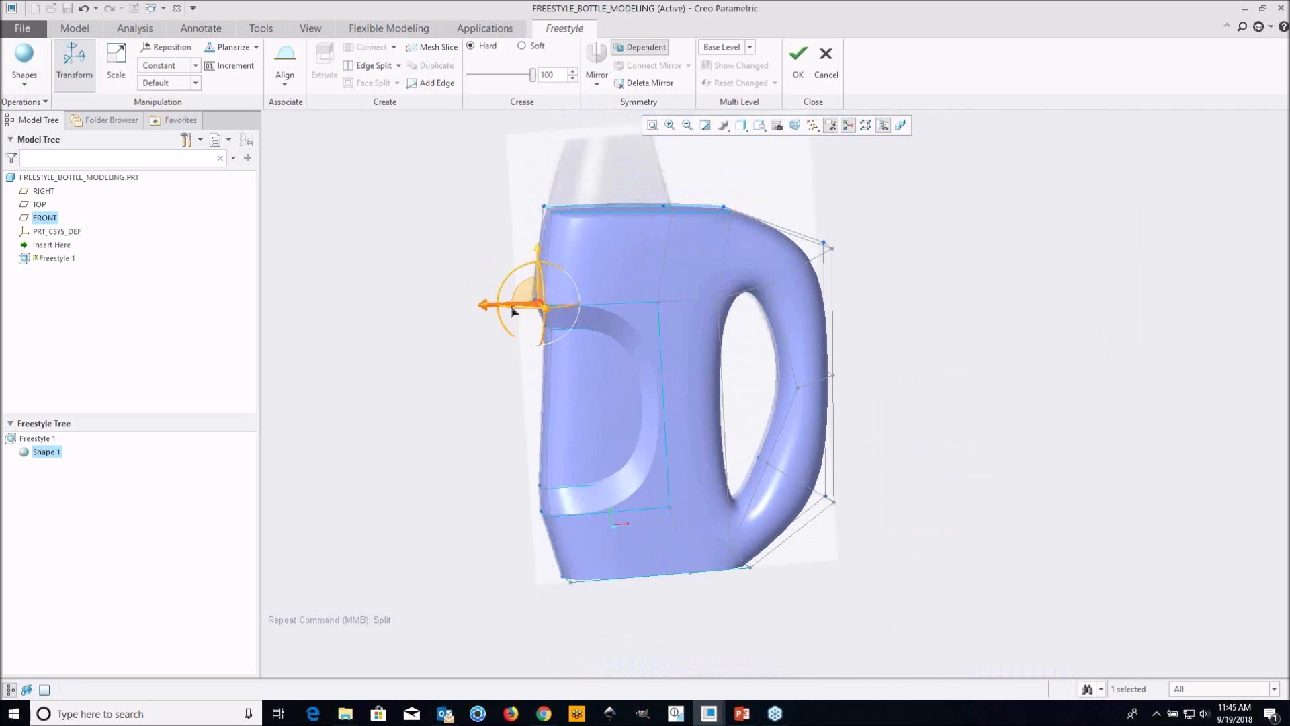
Move the recess's lower inner edge opposite the handle slightly inward to deepen the notch
shift+middle_drag(639, 389, 625, 302)
scroll(543, 410, down, 2)
click(514, 393)
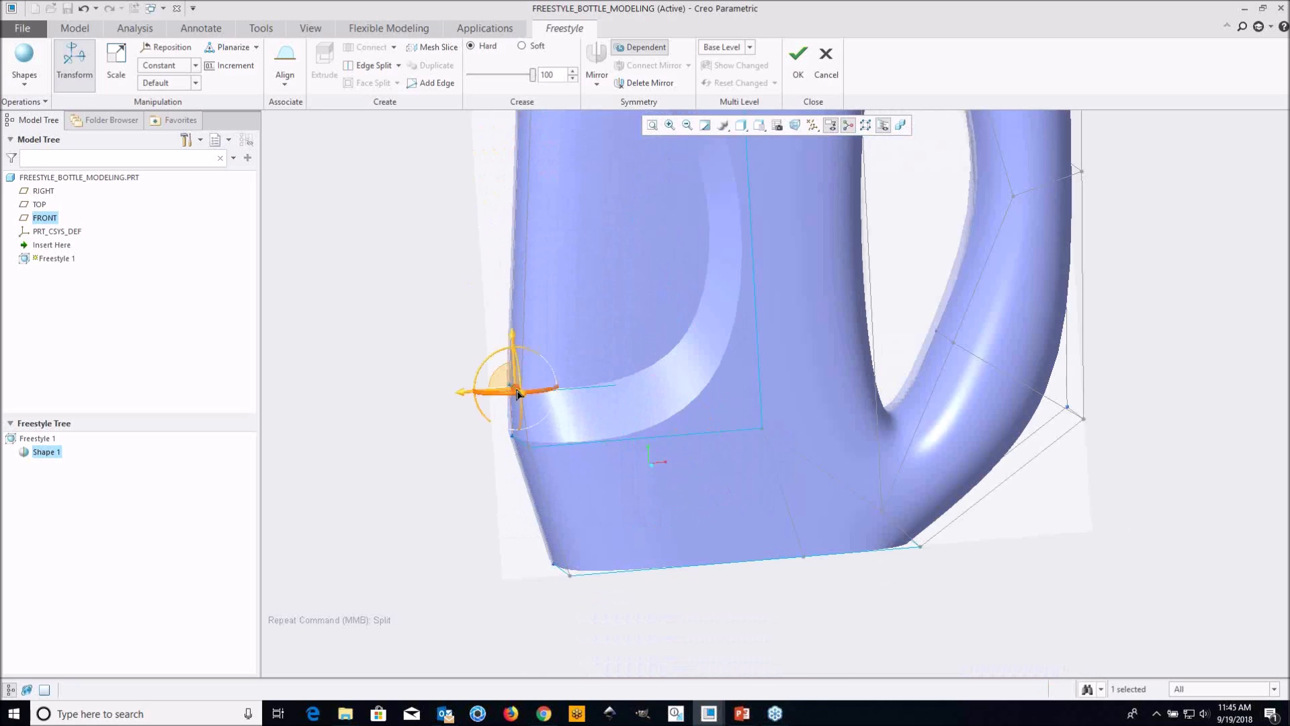
scroll(511, 409, up, 2)
drag(470, 408, 477, 411)
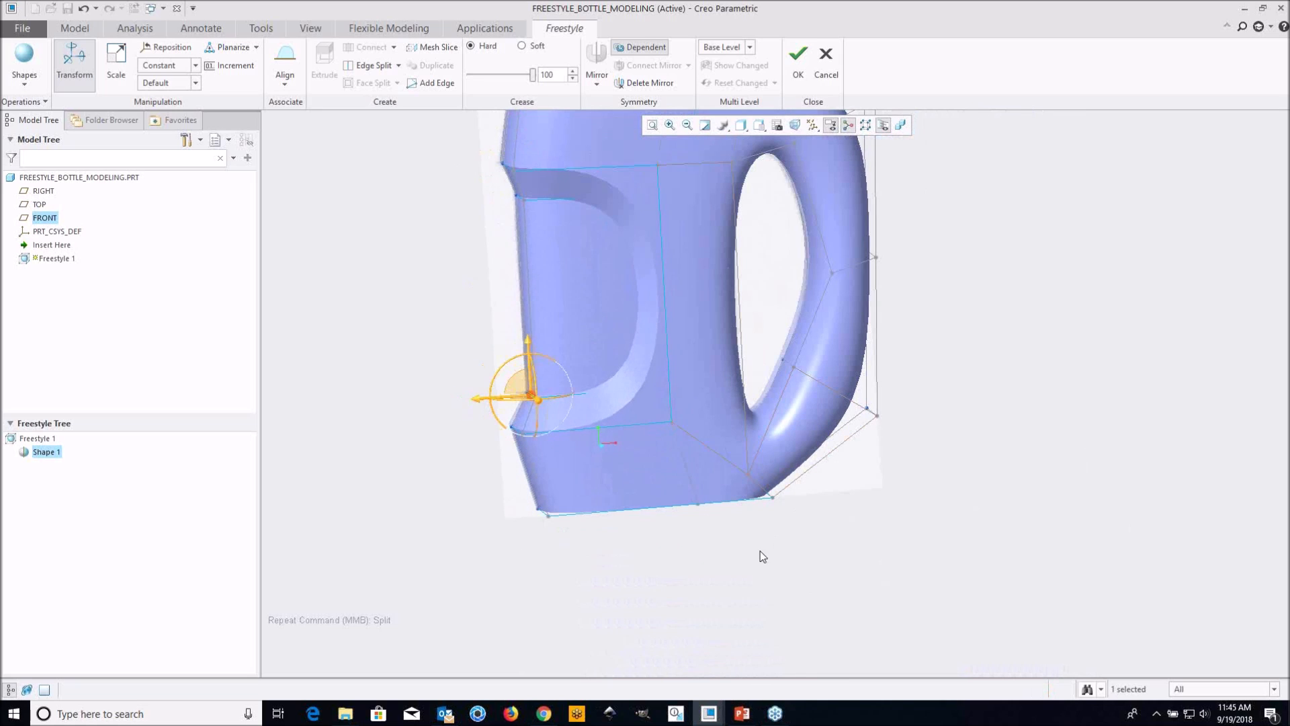
Select the three upper side faces above the recess and handle opening and move them inward to narrow the bottle's top
click(720, 522)
scroll(720, 522, up, 3)
mouse_move(714, 379)
middle_down()
mouse_move(639, 380)
mouse_move(696, 387)
mouse_move(700, 305)
mouse_move(619, 297)
mouse_move(720, 298)
mouse_move(699, 376)
mouse_move(681, 406)
mouse_move(687, 393)
mouse_move(676, 397)
mouse_move(675, 381)
mouse_move(735, 387)
middle_up()
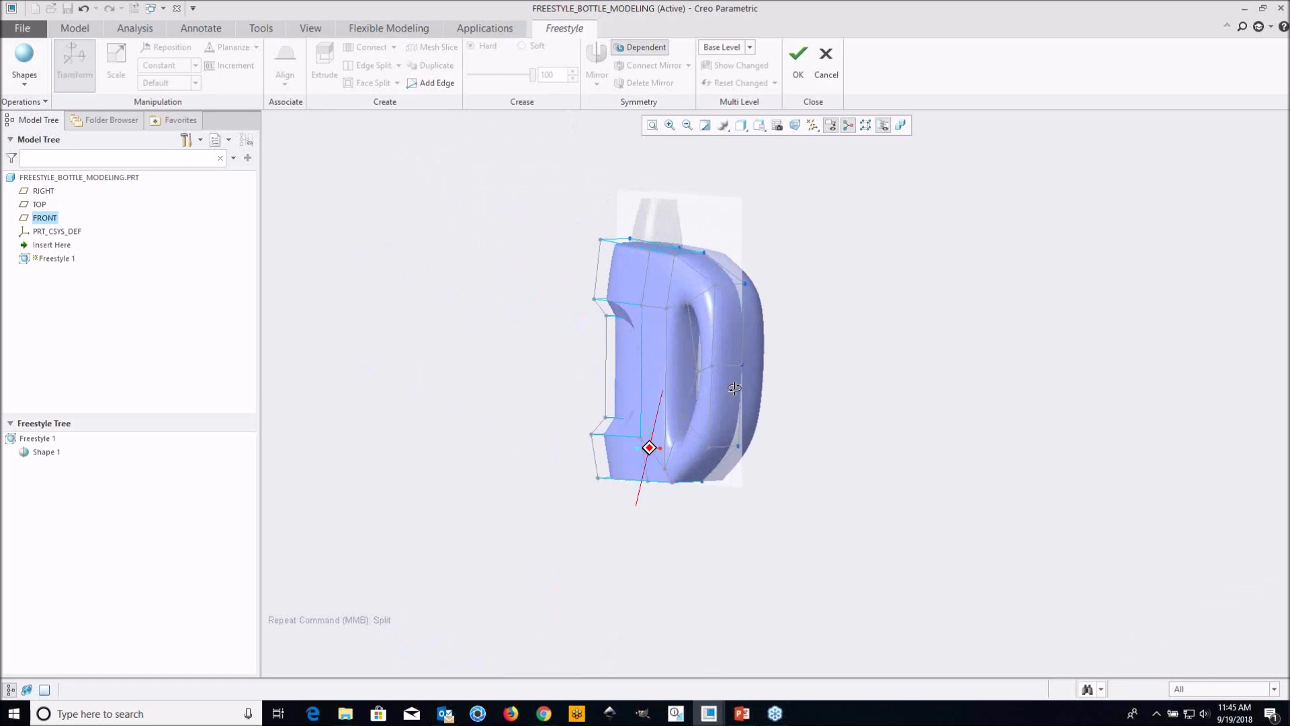
scroll(619, 275, up, 3)
click(624, 258)
scroll(691, 272, up, 2)
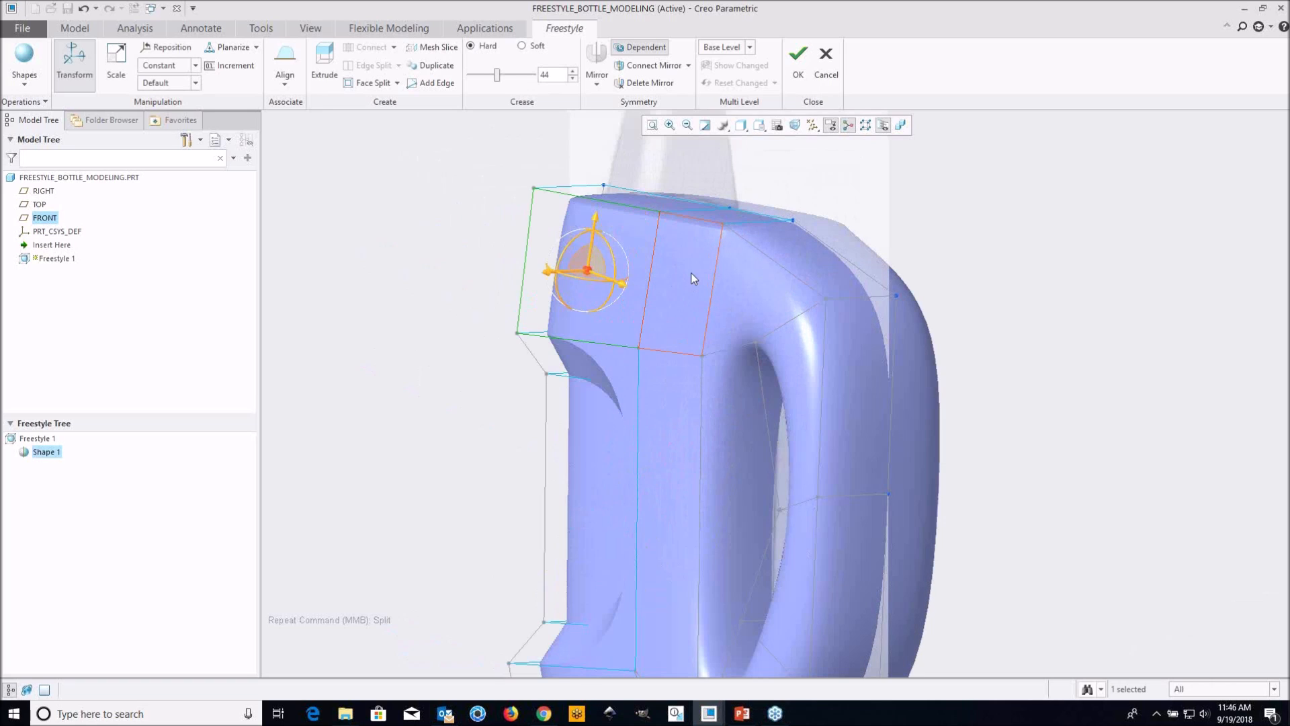
ctrl+click(691, 272)
ctrl+click(744, 285)
scroll(744, 293, down, 3)
middle_drag(772, 354, 665, 275)
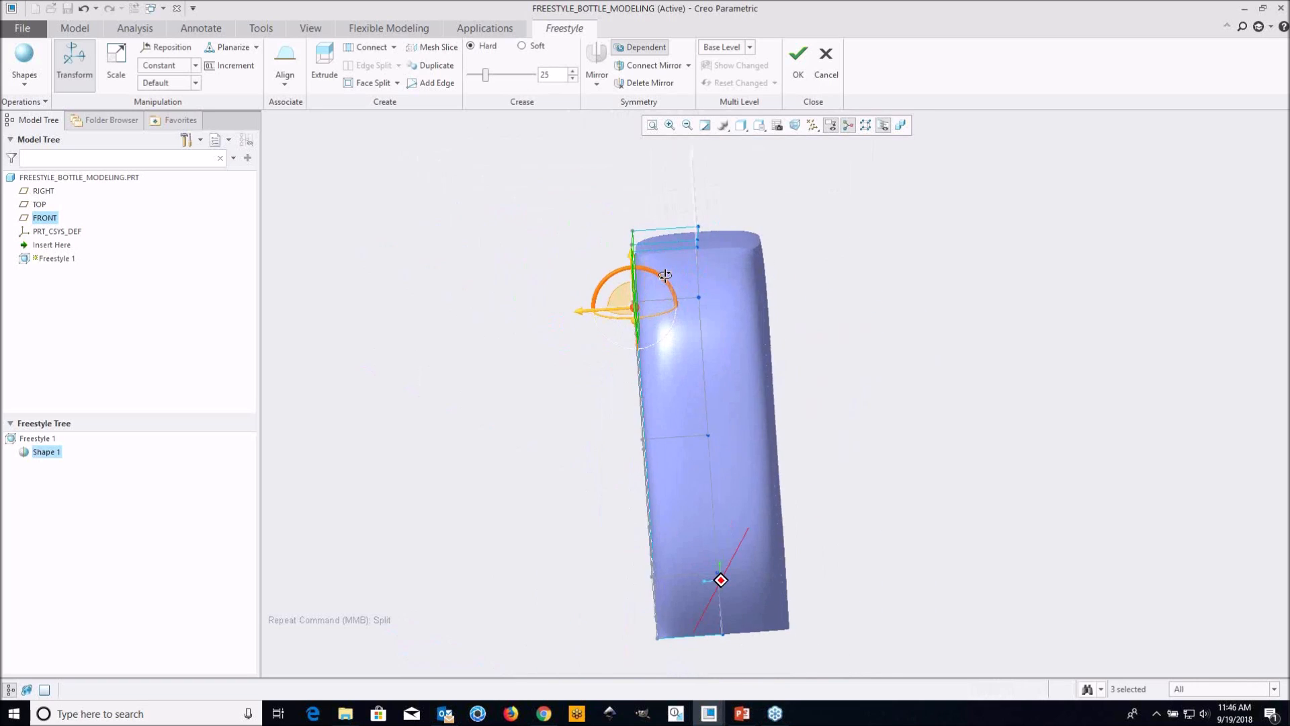
drag(582, 314, 598, 317)
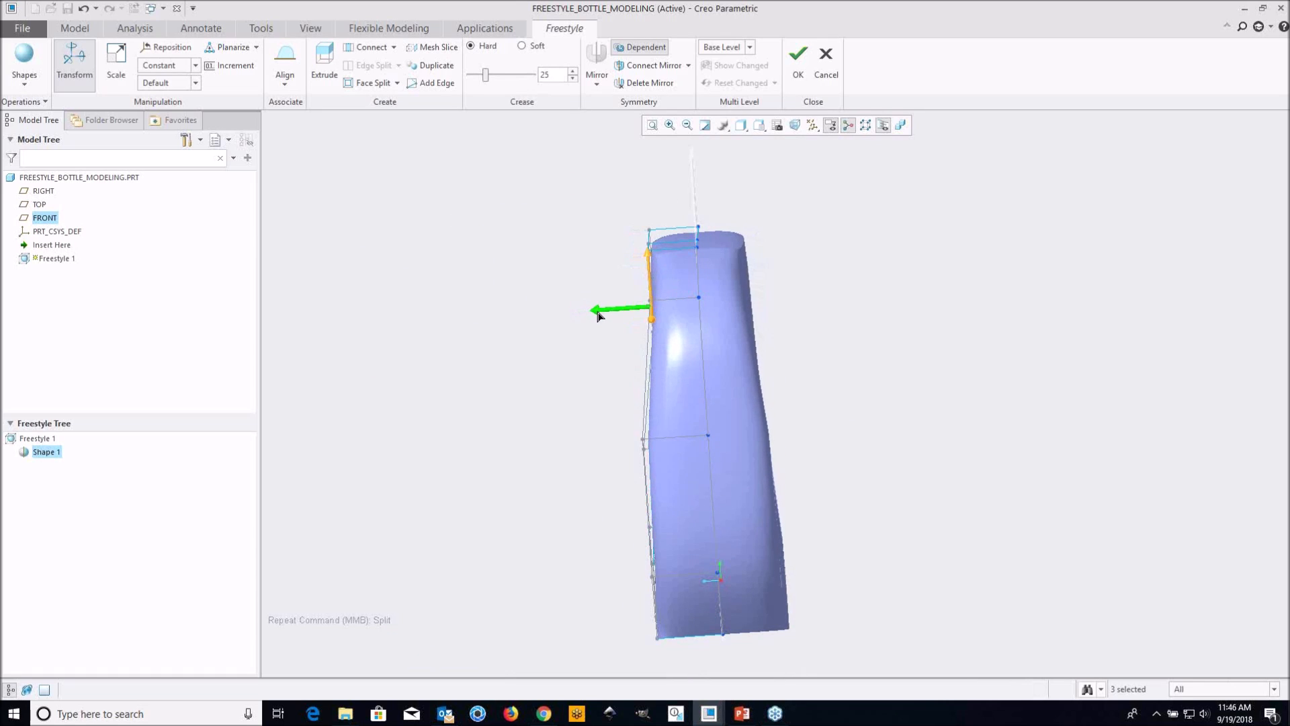
Move the side edge at the middle of the handle inward toward the mid-plane to slim the handle
middle_drag(624, 364, 872, 441)
click(892, 418)
middle_drag(797, 408, 777, 429)
scroll(778, 433, down, 2)
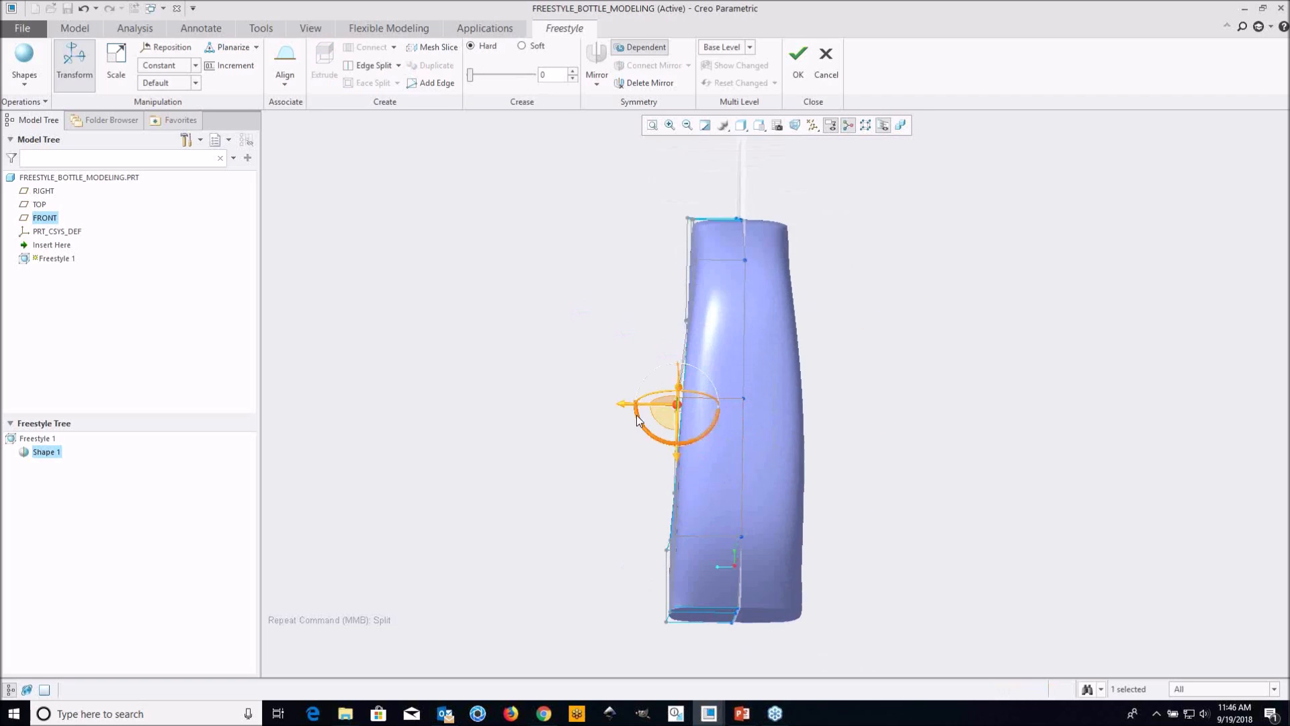
drag(620, 406, 639, 412)
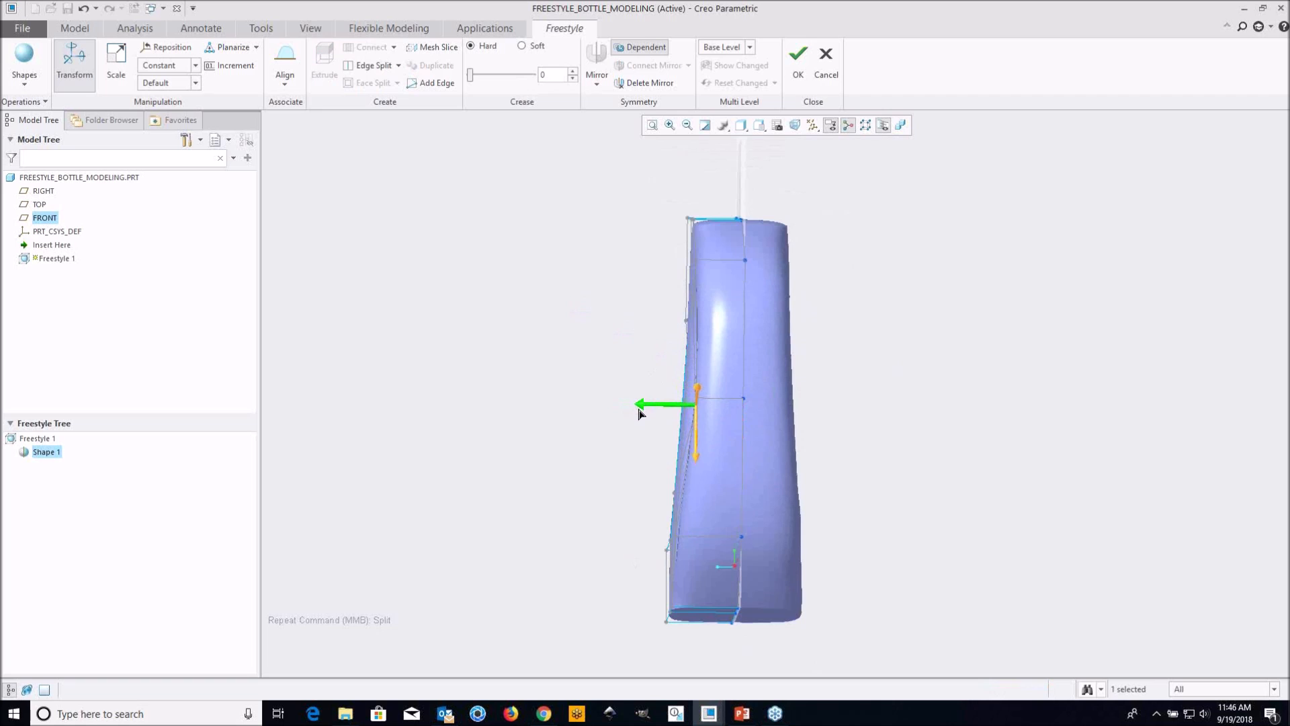
drag(637, 415, 639, 416)
middle_drag(638, 415, 903, 348)
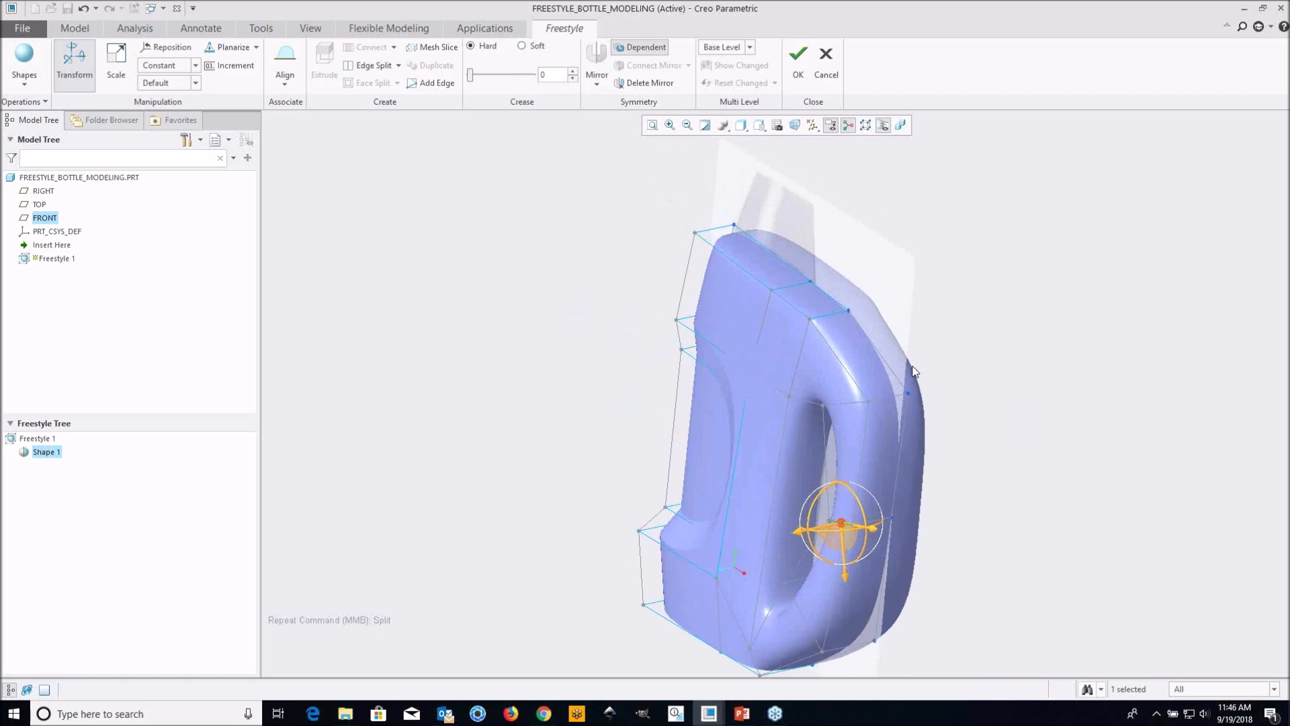
Move the handle's upper side face inward toward the mid-plane to thin the upper handle
scroll(894, 373, down, 3)
click(805, 382)
scroll(822, 389, up, 1)
middle_drag(822, 390, 781, 350)
drag(606, 265, 630, 264)
scroll(707, 320, up, 2)
middle_drag(785, 350, 775, 354)
scroll(680, 406, down, 4)
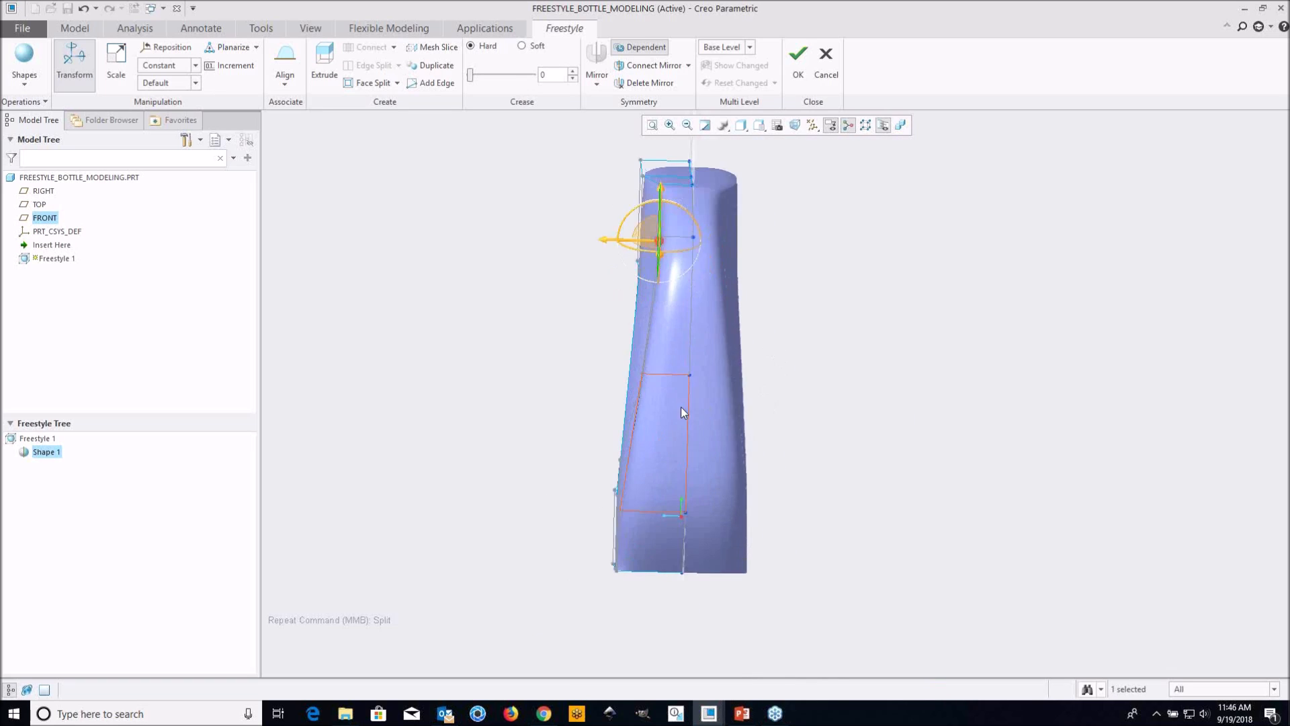
Move the side edge at the lower part of the handle slightly inward toward the mid-plane
click(729, 490)
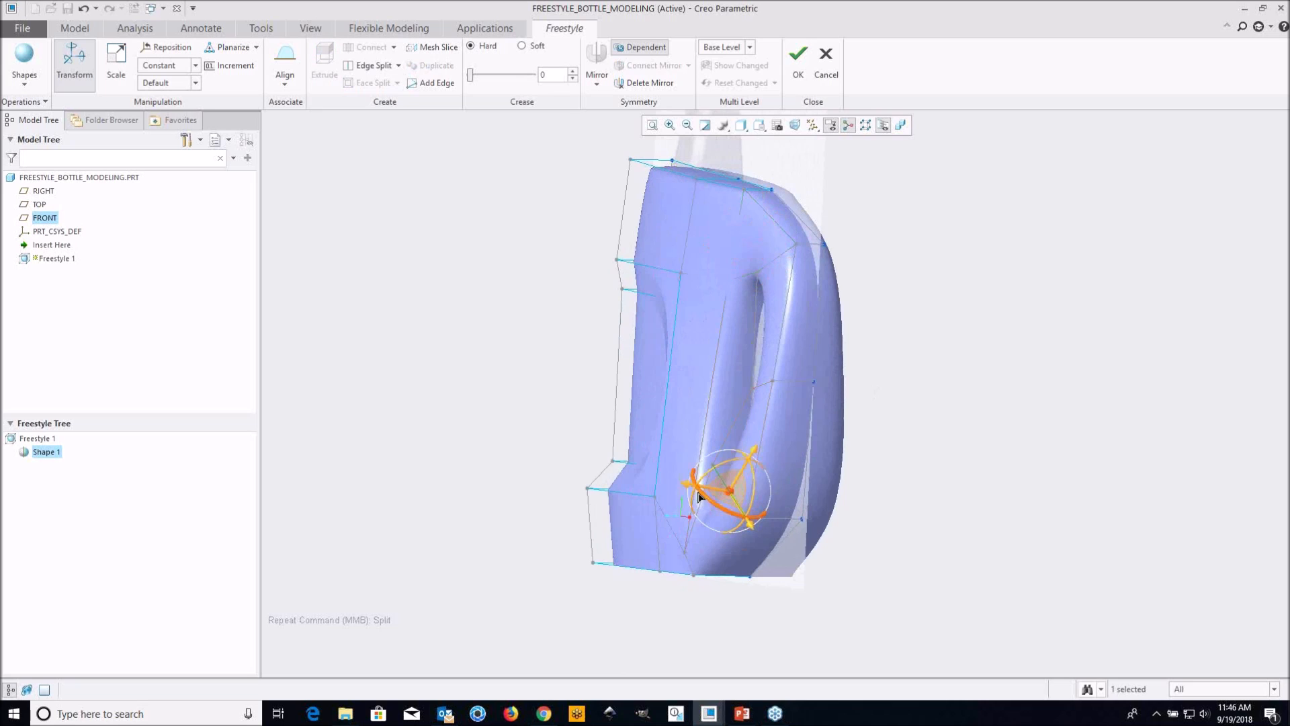
drag(691, 489, 699, 491)
middle_drag(699, 490, 766, 341)
scroll(784, 238, down, 3)
middle_drag(759, 245, 789, 256)
Move the handle's upper outer corner edge inward and down so the handle's outline matches the reference image
click(658, 275)
scroll(661, 274, up, 2)
scroll(790, 258, down, 1)
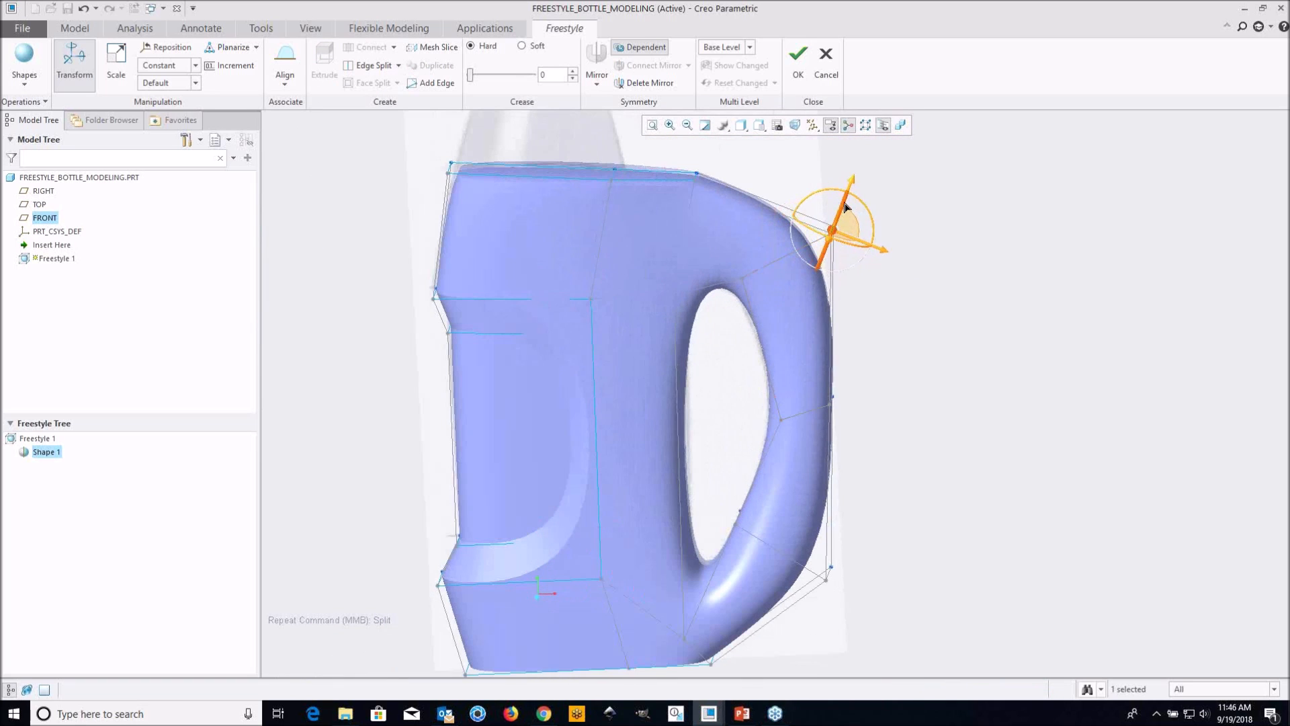
drag(852, 181, 814, 200)
drag(875, 287, 854, 273)
mouse_move(822, 207)
mouse_down()
mouse_move(813, 229)
mouse_move(818, 218)
mouse_up()
mouse_move(852, 293)
mouse_down()
mouse_move(833, 281)
mouse_move(848, 284)
mouse_up()
Move the handle's lower outer corner edge inward and adjust its height so the lower handle curve follows the reference image
shift+middle_drag(939, 485, 889, 353)
middle_drag(820, 455, 796, 434)
scroll(788, 437, up, 3)
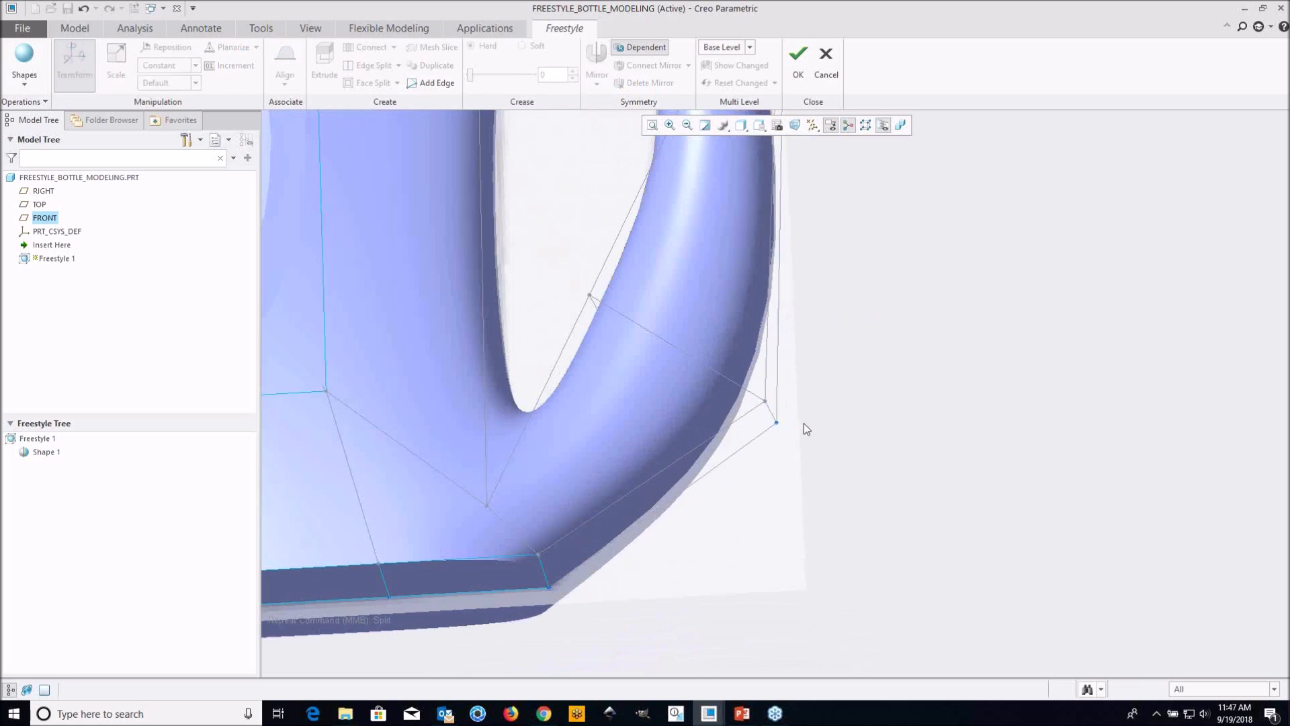
click(772, 413)
scroll(772, 413, down, 3)
middle_drag(772, 412, 783, 431)
scroll(783, 432, down, 1)
drag(828, 428, 794, 430)
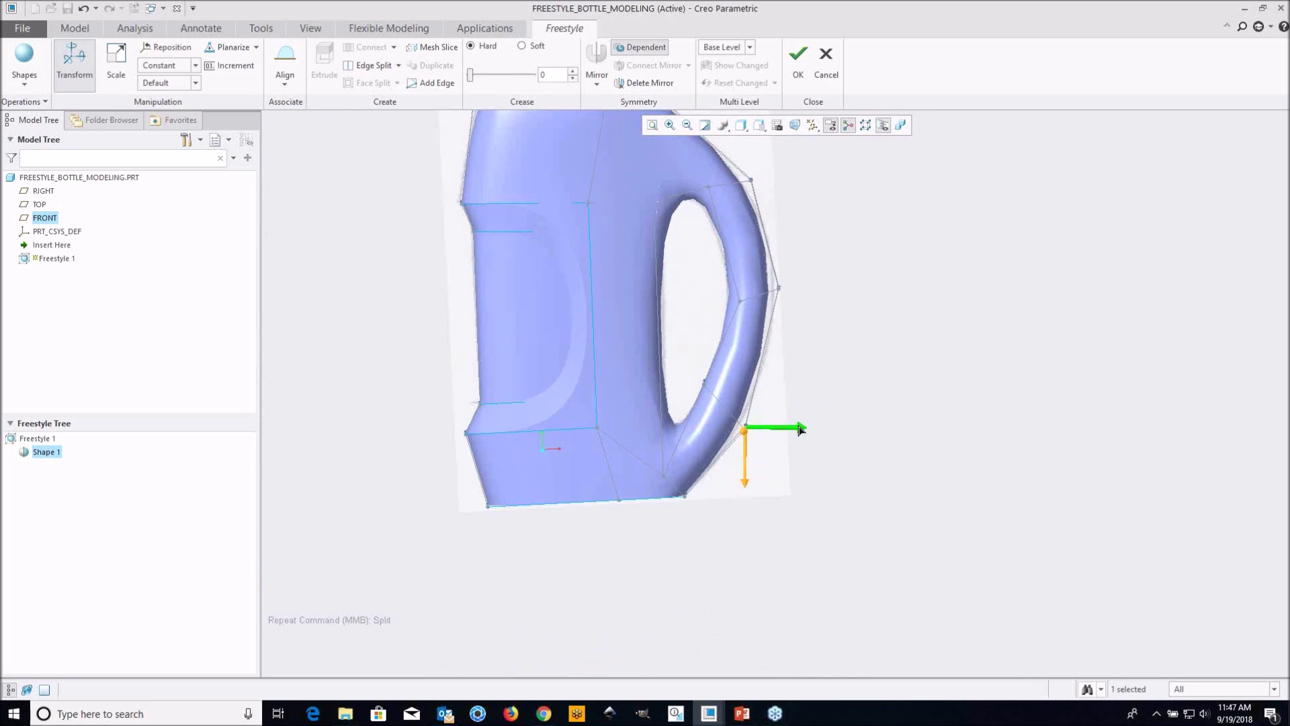
drag(759, 482, 756, 460)
drag(810, 403, 816, 406)
Delete the two top faces of the body to open the bottle at the neck end
middle_drag(830, 417, 864, 314)
middle_drag(732, 431, 684, 333)
scroll(780, 436, up, 3)
scroll(623, 323, down, 4)
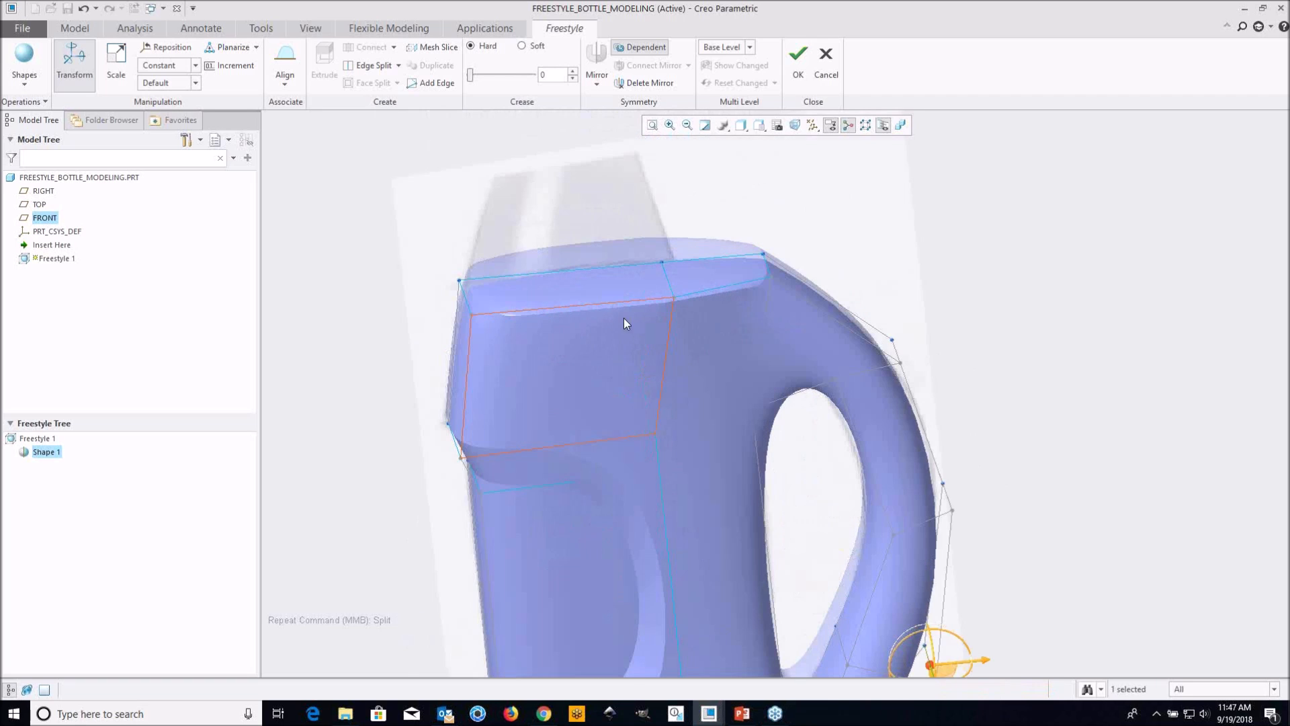
click(604, 281)
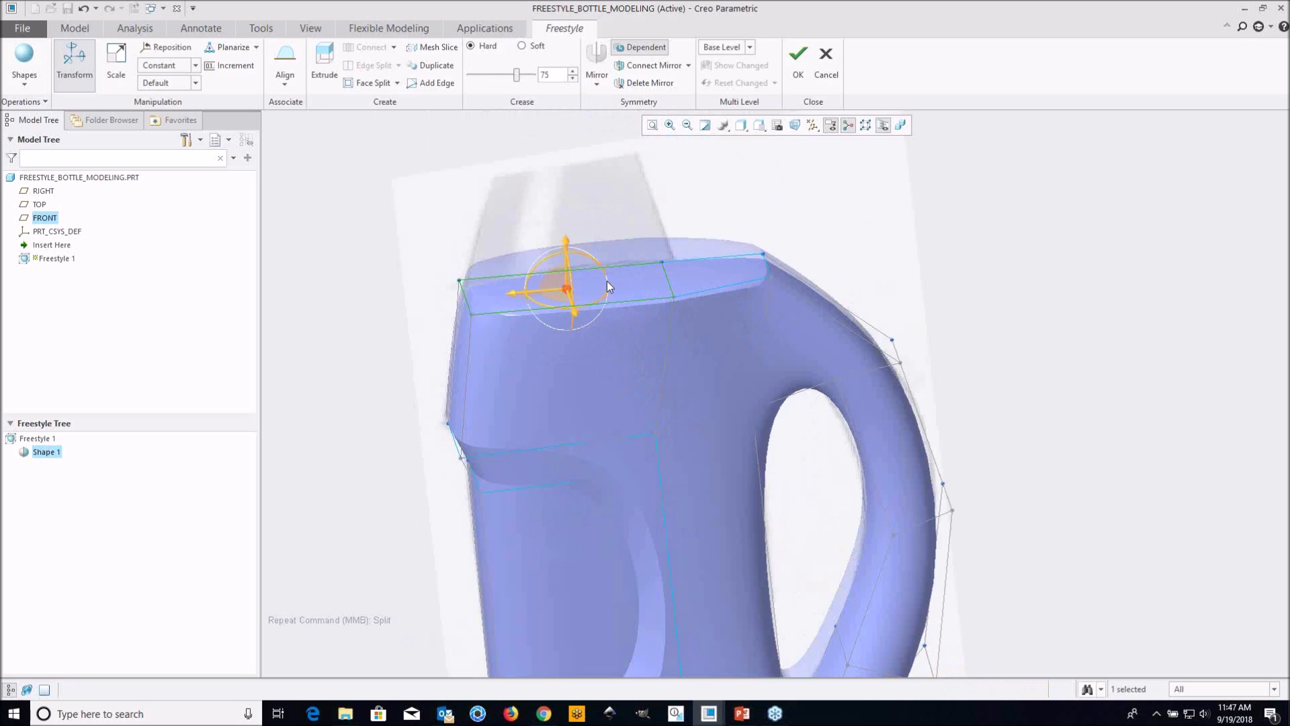
ctrl+click(719, 277)
scroll(719, 277, up, 3)
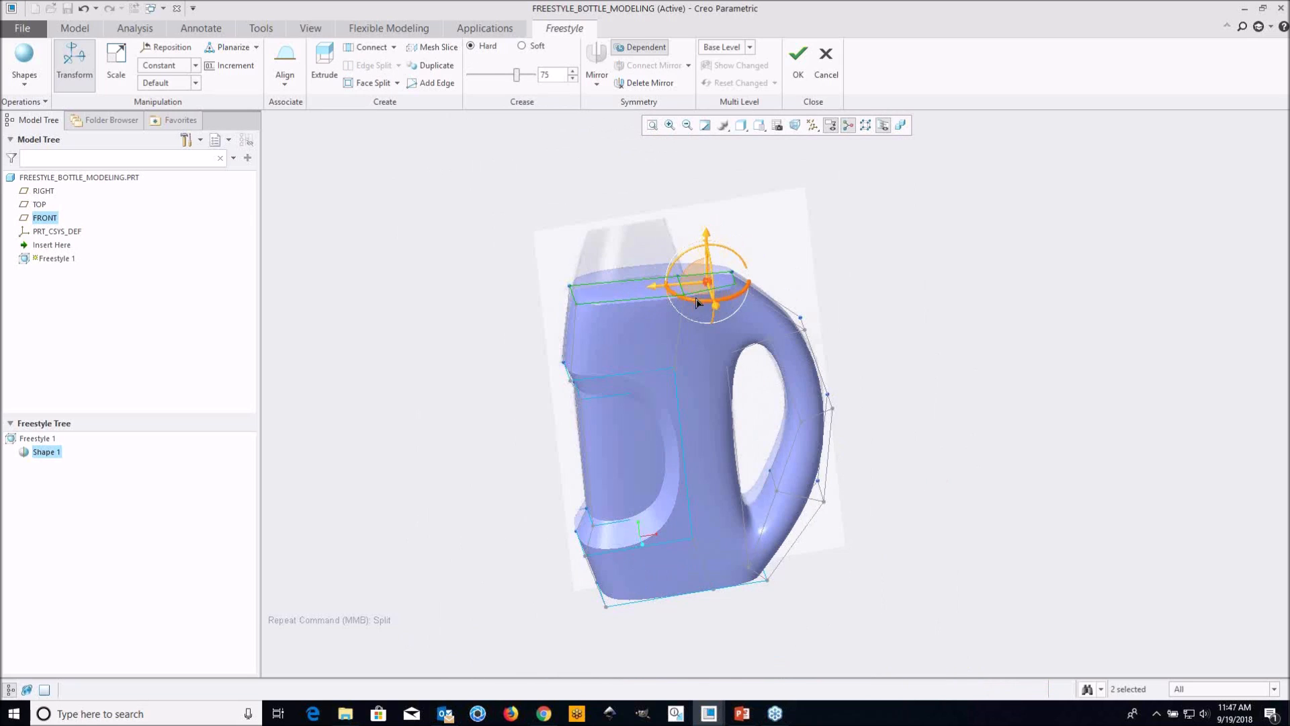
scroll(637, 307, down, 3)
click(918, 272)
mouse_move(653, 297)
shift+middle_down()
mouse_move(587, 289)
mouse_move(630, 301)
shift+middle_up()
click(636, 304)
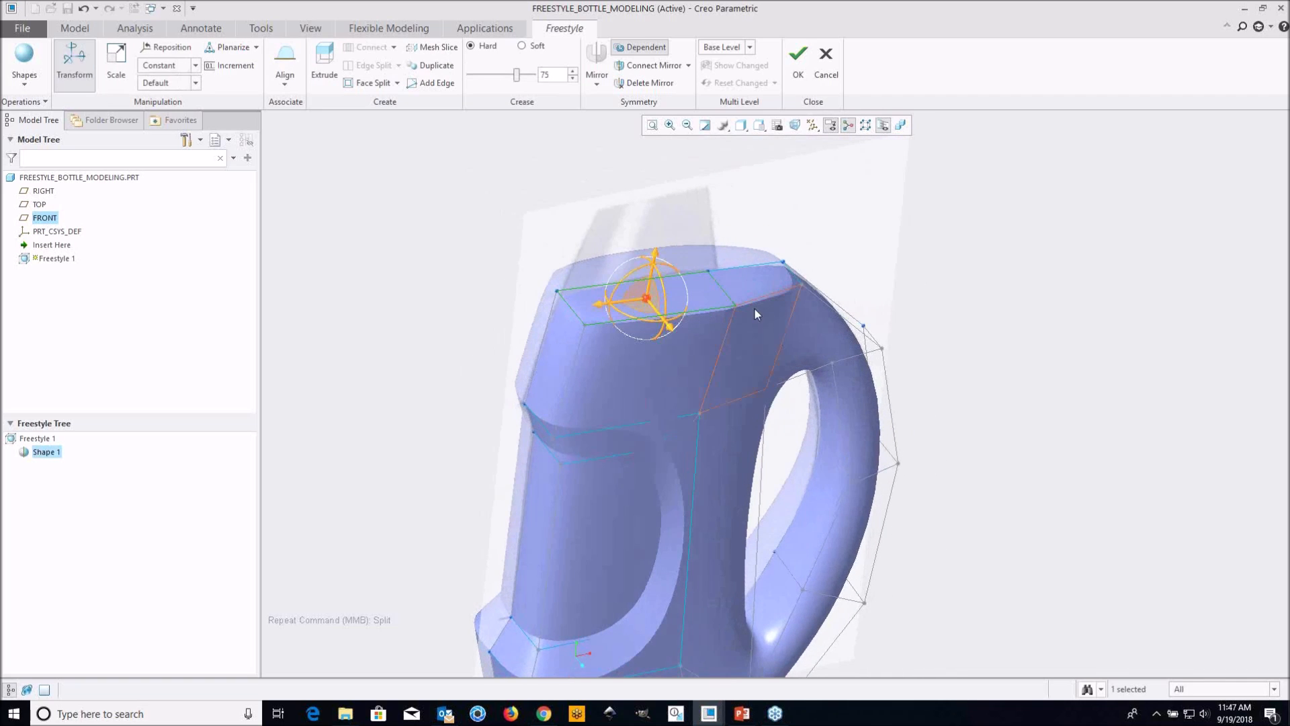
ctrl+click(755, 281)
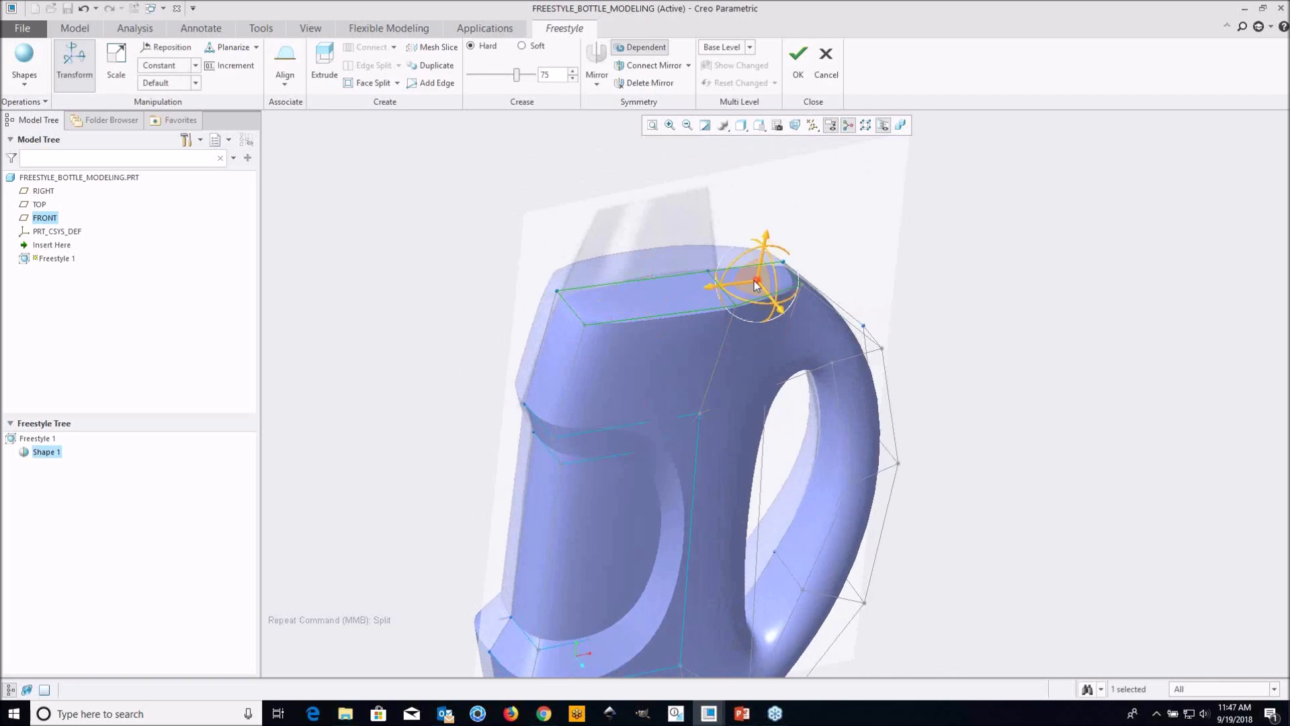
right_click(931, 290)
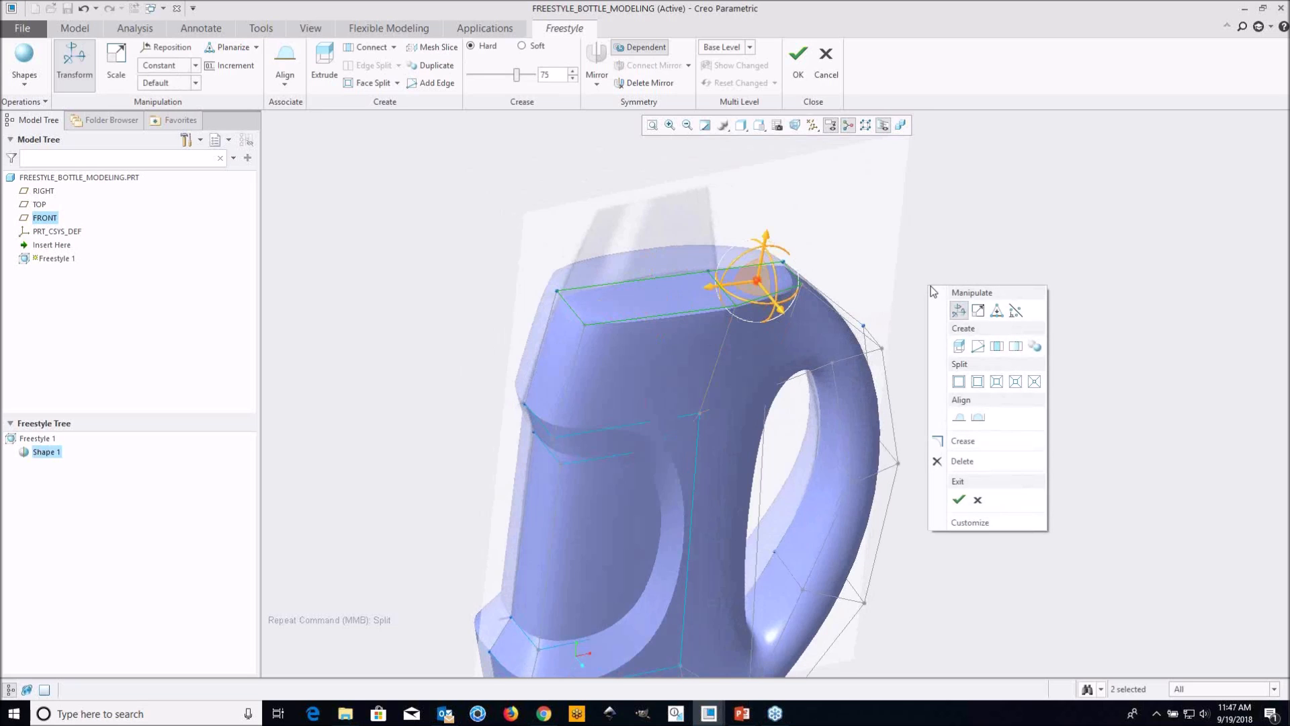
click(962, 462)
Accept the Freestyle shape and inspect the open-topped bottle surface from several angles
mouse_move(961, 457)
middle_down()
mouse_move(758, 350)
mouse_move(722, 304)
middle_up()
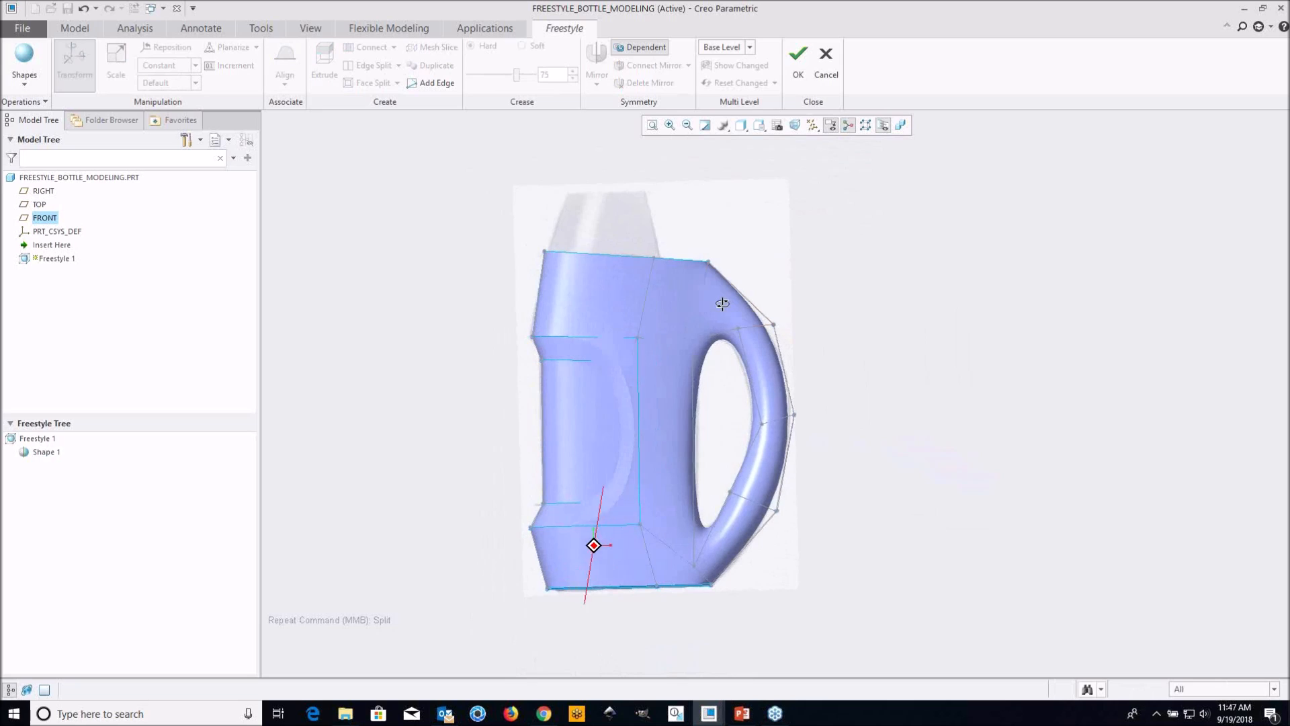
click(800, 69)
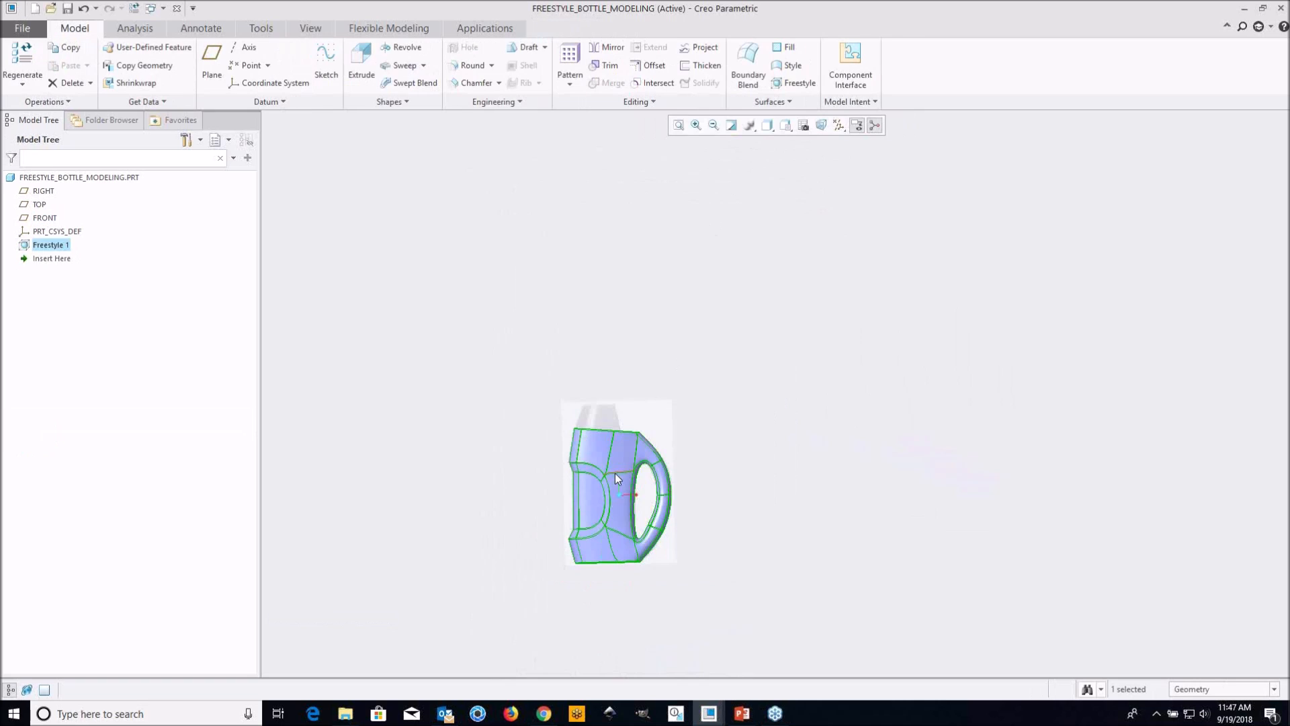
scroll(642, 491, up, 5)
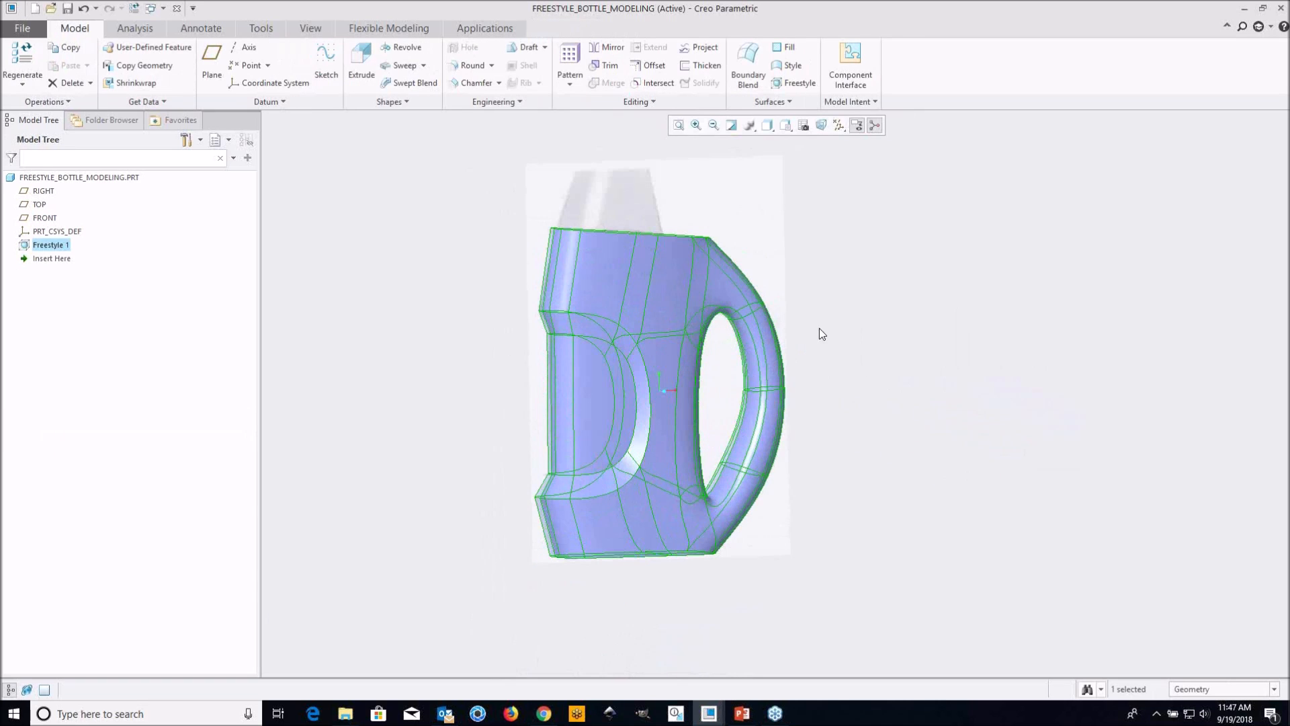
middle_drag(834, 321, 618, 295)
scroll(618, 296, up, 3)
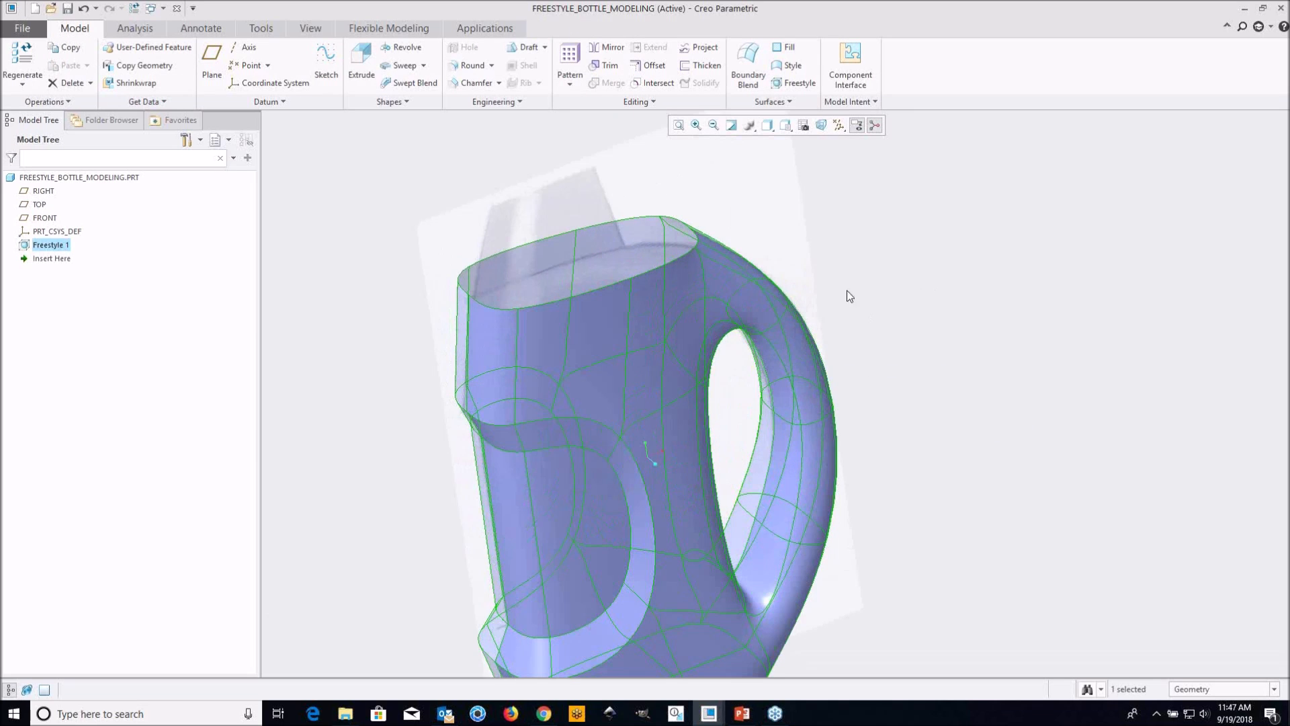
middle_drag(533, 378, 581, 329)
click(953, 313)
middle_drag(781, 301, 749, 341)
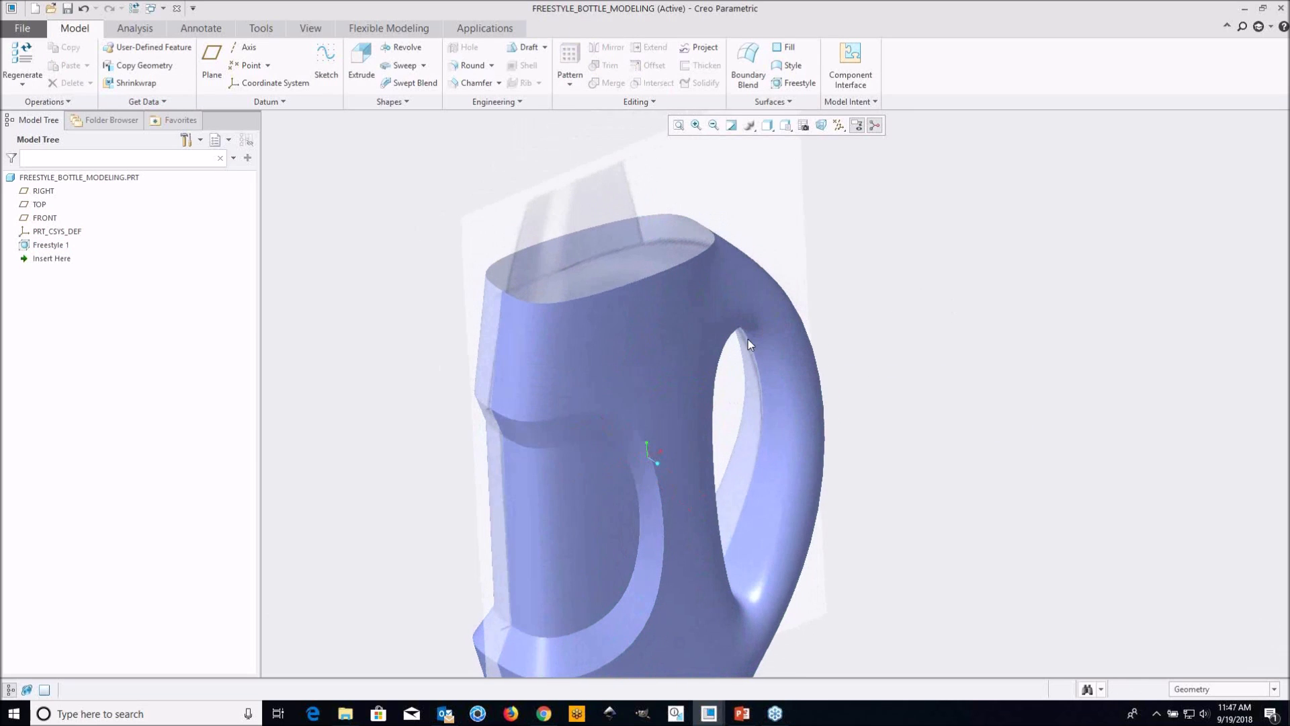
Try to thicken the Freestyle bottle surface into a solid wall with a thickness of 1.00
click(67, 245)
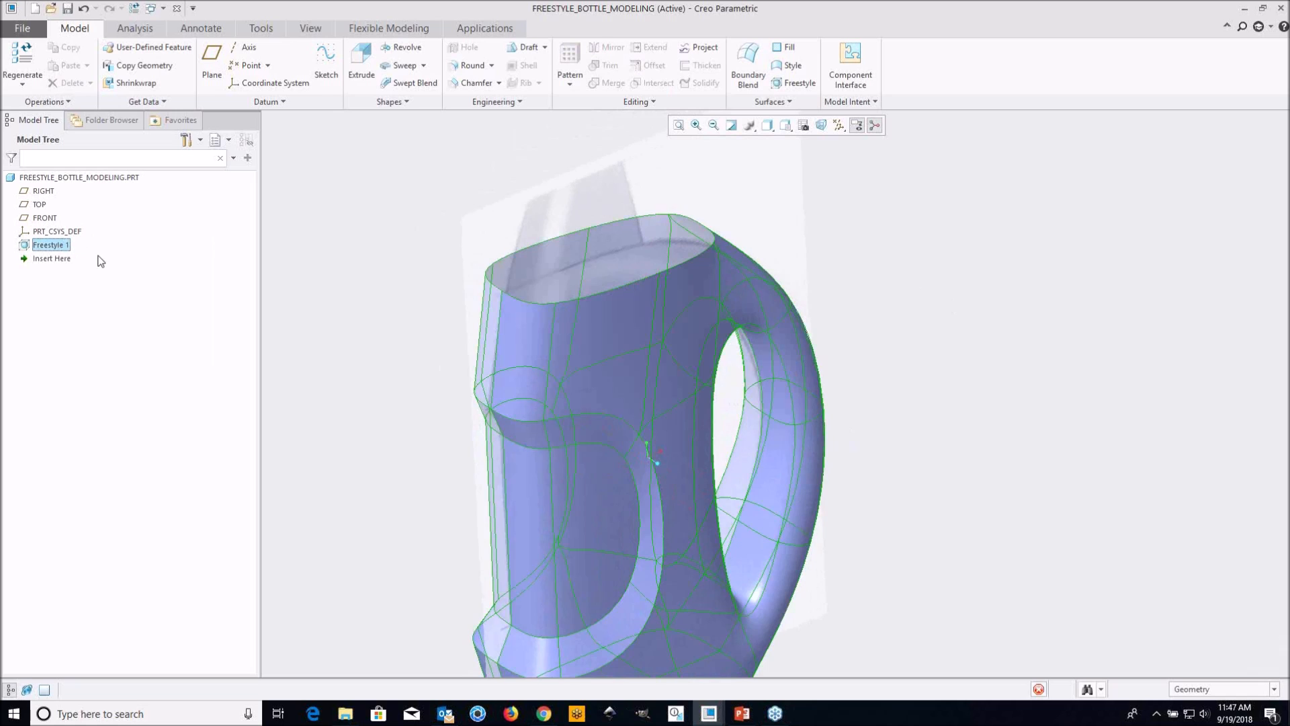
scroll(410, 306, down, 2)
shift+middle_drag(490, 307, 525, 295)
click(712, 63)
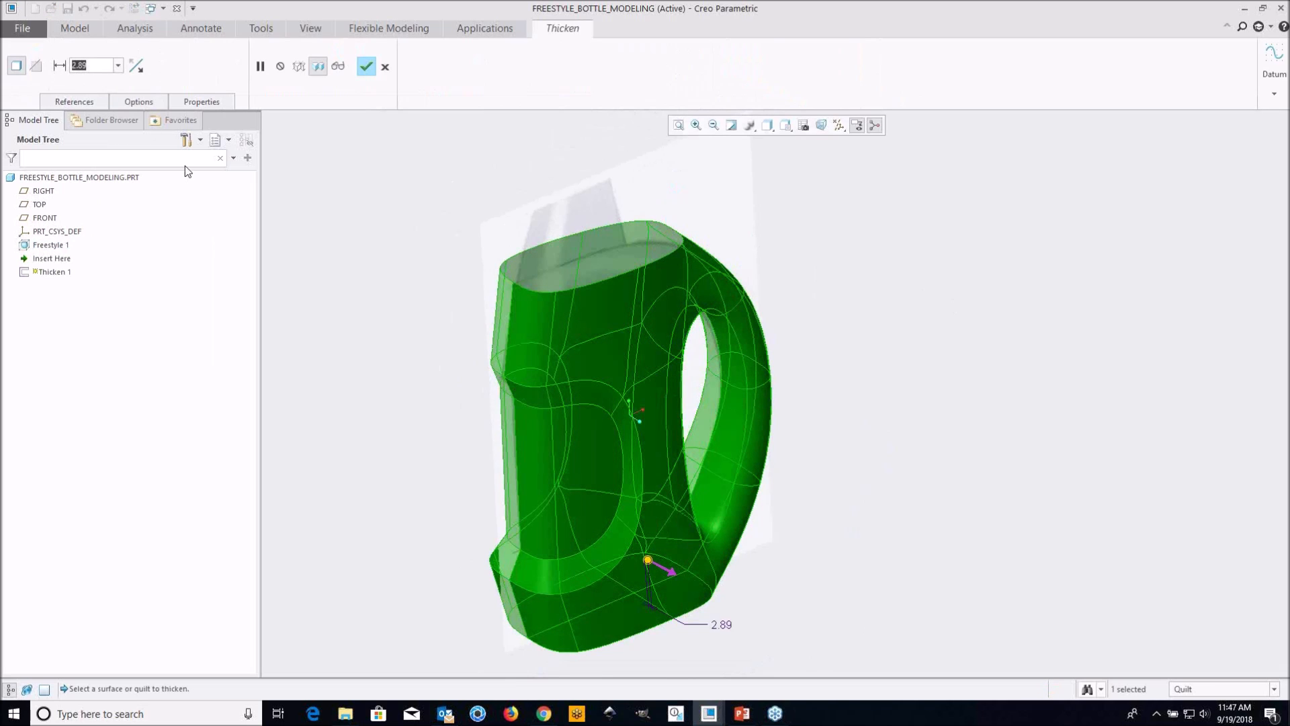
text(1)
key(Return)
click(366, 66)
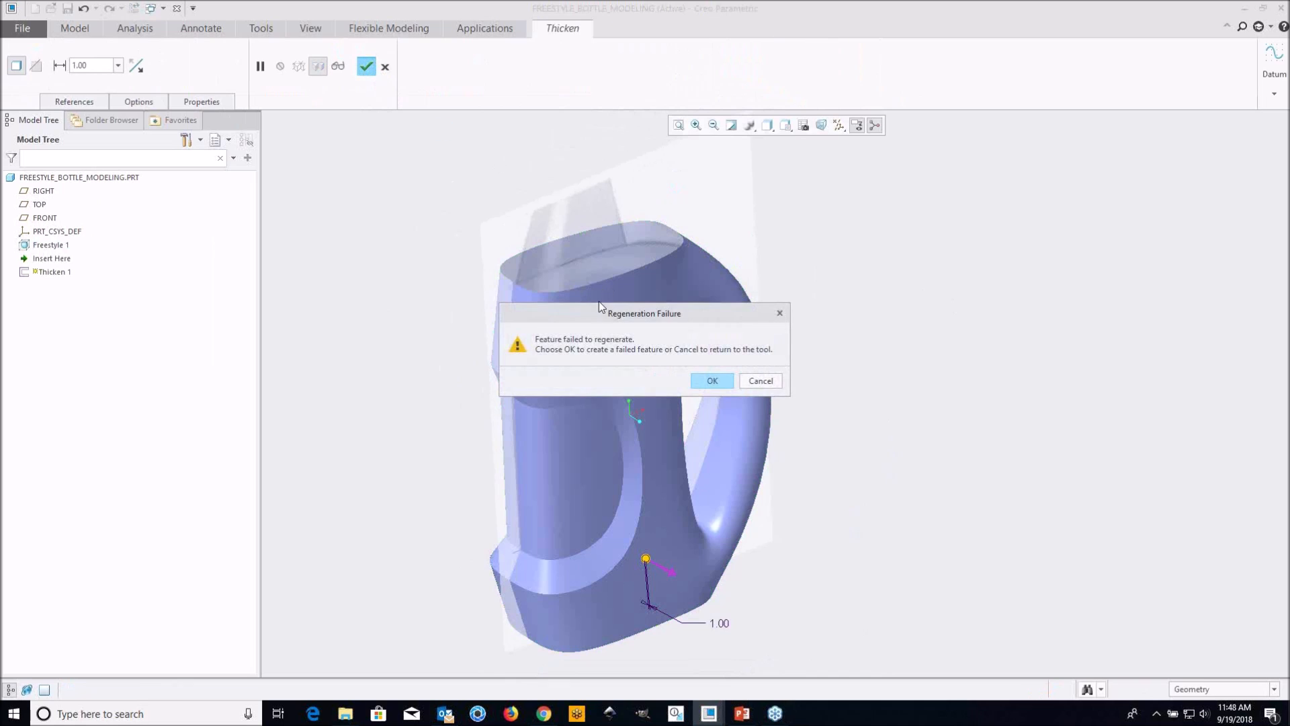
click(760, 381)
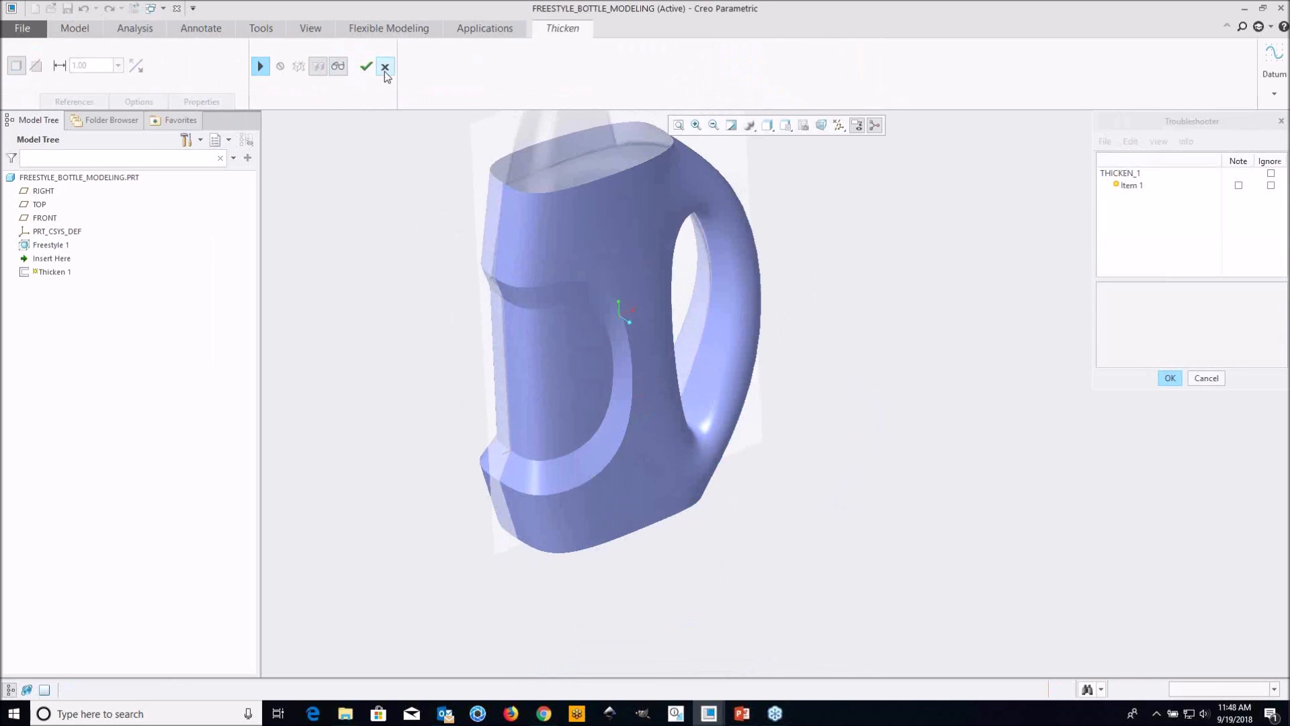
click(384, 71)
click(645, 381)
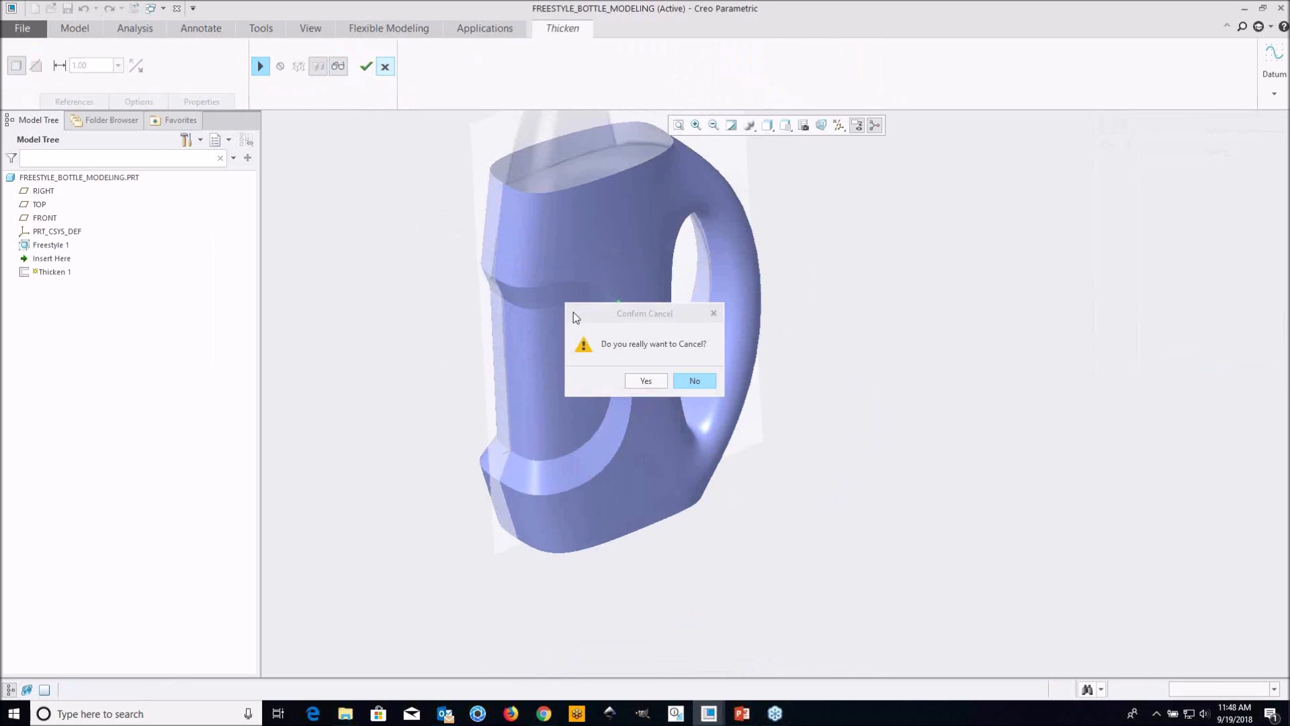
click(385, 69)
click(643, 381)
Inspect the bottle surface and the inner curve of the handle from several angles
middle_drag(767, 465, 772, 241)
mouse_move(667, 352)
shift+middle_down()
mouse_move(664, 323)
mouse_move(659, 350)
mouse_move(671, 343)
shift+middle_up()
scroll(670, 333, down, 2)
shift+middle_drag(786, 541, 772, 531)
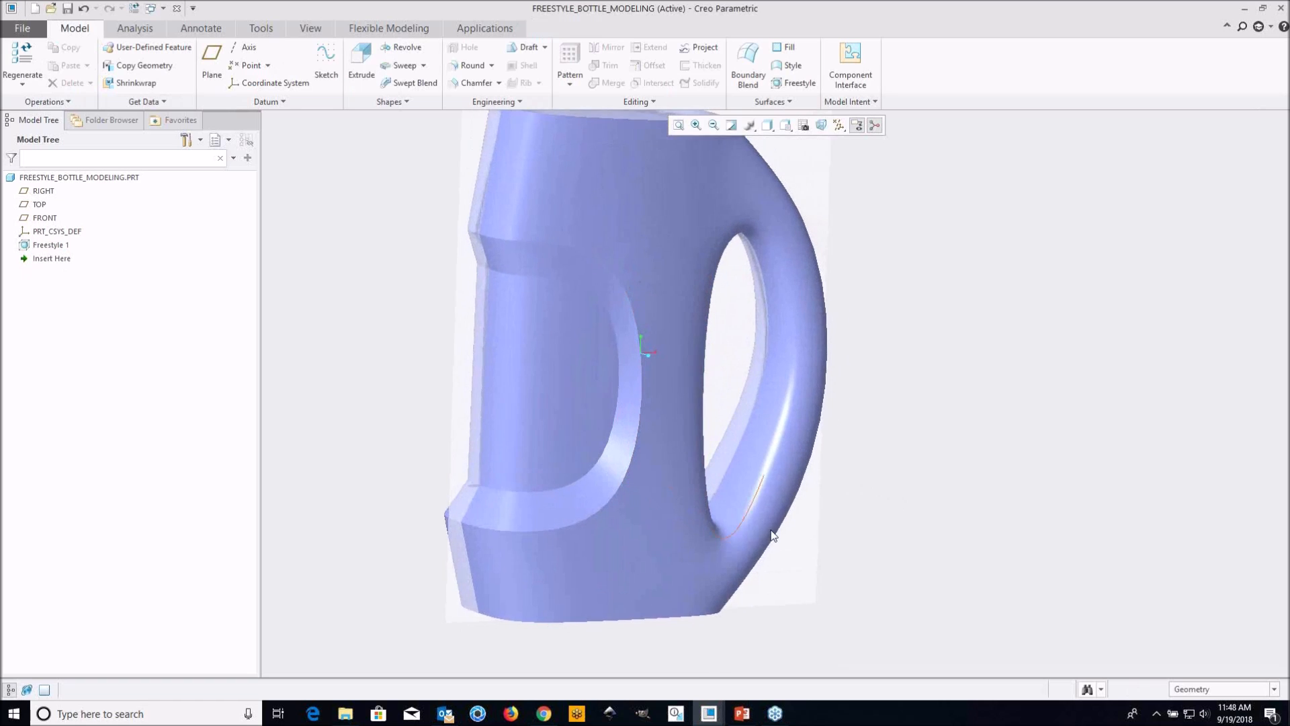
scroll(717, 498, down, 2)
middle_drag(716, 495, 677, 485)
scroll(686, 495, up, 2)
shift+middle_drag(720, 353, 737, 375)
scroll(728, 413, up, 1)
scroll(738, 372, down, 2)
scroll(654, 430, up, 2)
middle_drag(663, 407, 696, 399)
scroll(717, 301, down, 1)
mouse_move(715, 301)
middle_down()
mouse_move(616, 300)
mouse_move(715, 302)
middle_up()
shift+middle_drag(732, 380, 706, 320)
Switch to the FREESTYLE_BOTTLE_ALIGN part and show its model in the full graphics area
click(709, 714)
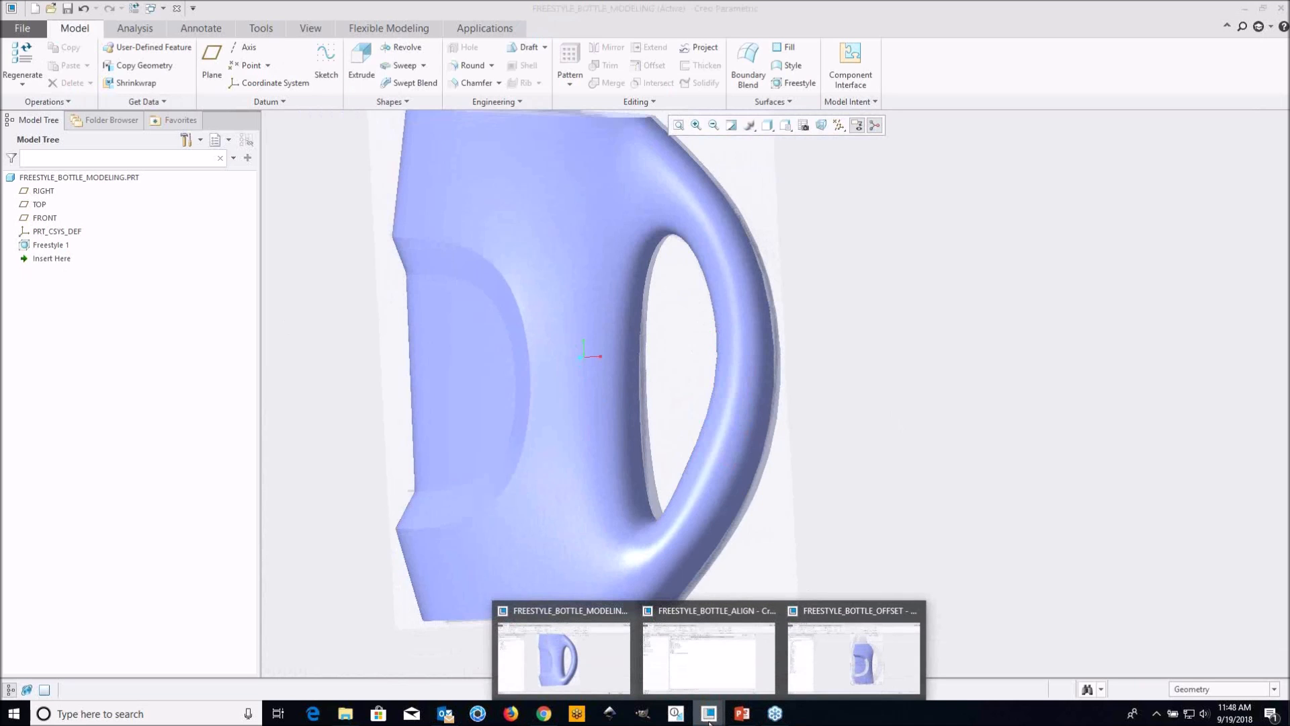
mouse_move(812, 676)
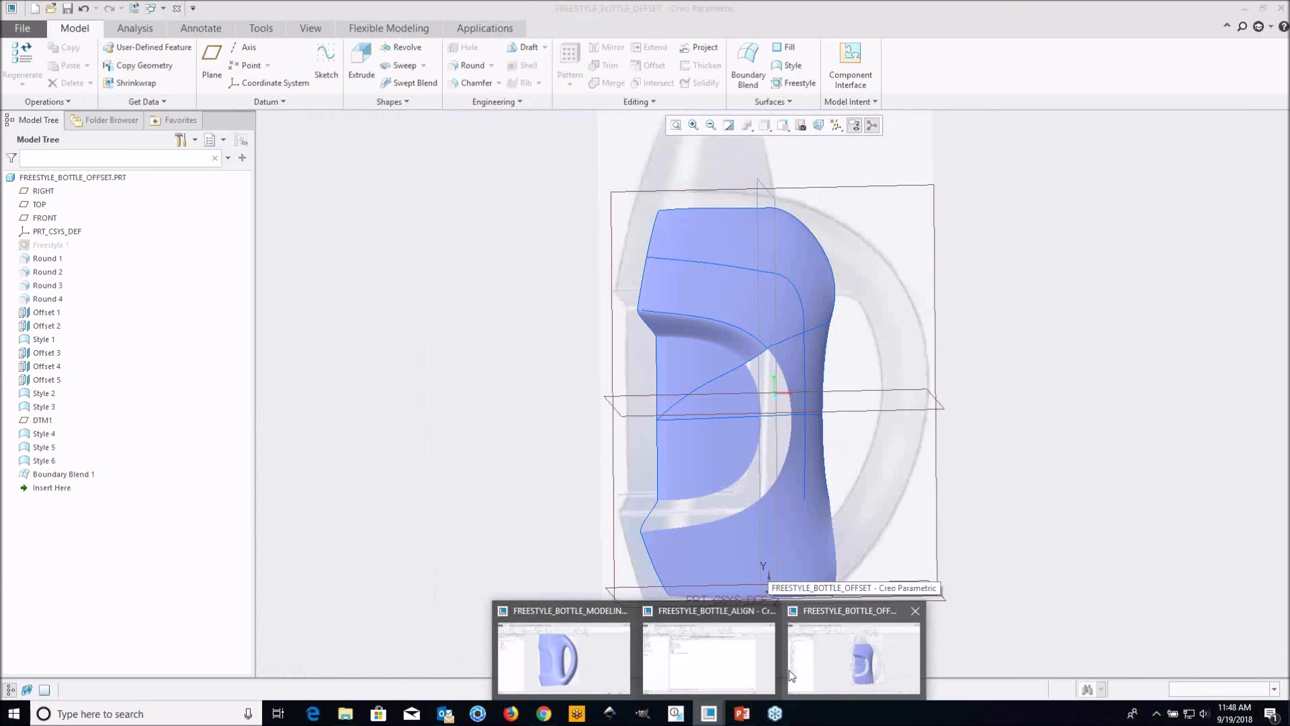
click(739, 659)
click(43, 692)
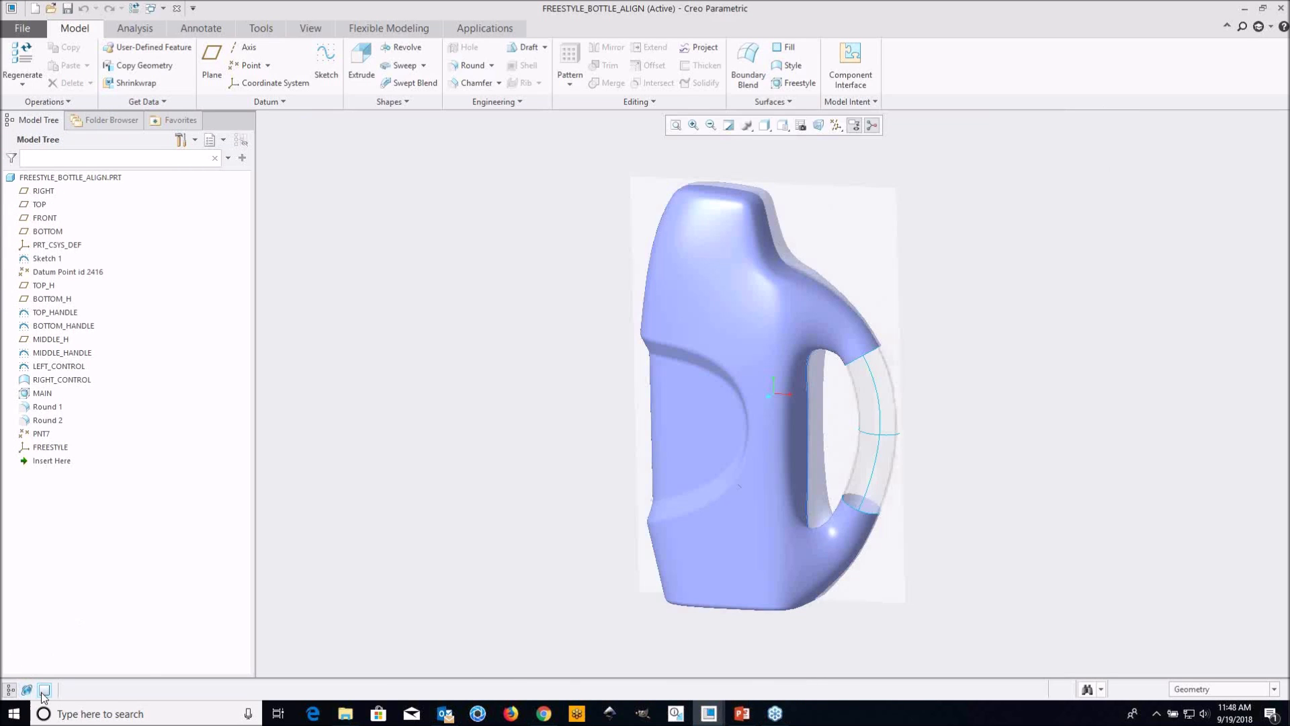
Examine the gap in the handle, the guide curves that span it, and the open edge of the upper handle stub
mouse_move(873, 421)
shift+middle_down()
mouse_move(717, 371)
mouse_move(697, 334)
mouse_move(731, 342)
mouse_move(671, 377)
mouse_move(750, 376)
mouse_move(755, 438)
shift+middle_up()
scroll(713, 363, down, 3)
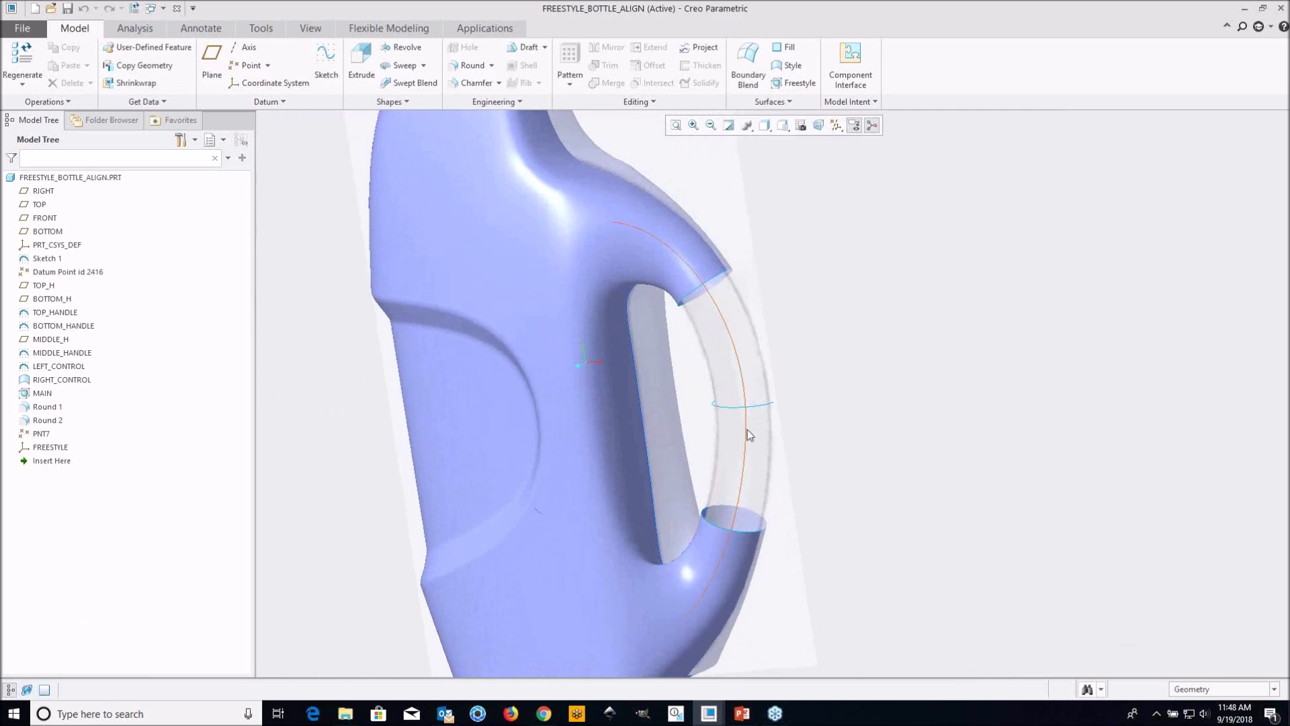
scroll(721, 371, up, 2)
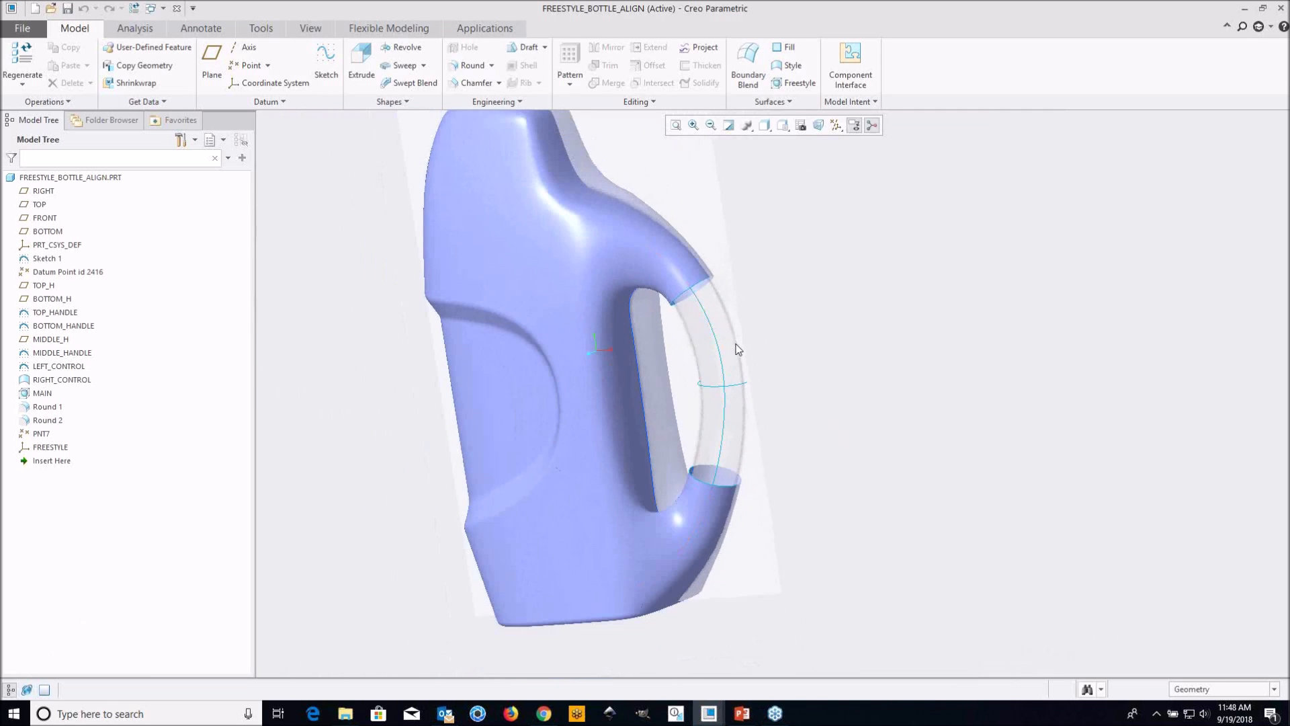
mouse_move(715, 364)
middle_down()
mouse_move(616, 300)
mouse_move(556, 297)
mouse_move(639, 291)
mouse_move(709, 367)
mouse_move(694, 329)
mouse_move(672, 336)
mouse_move(696, 368)
middle_up()
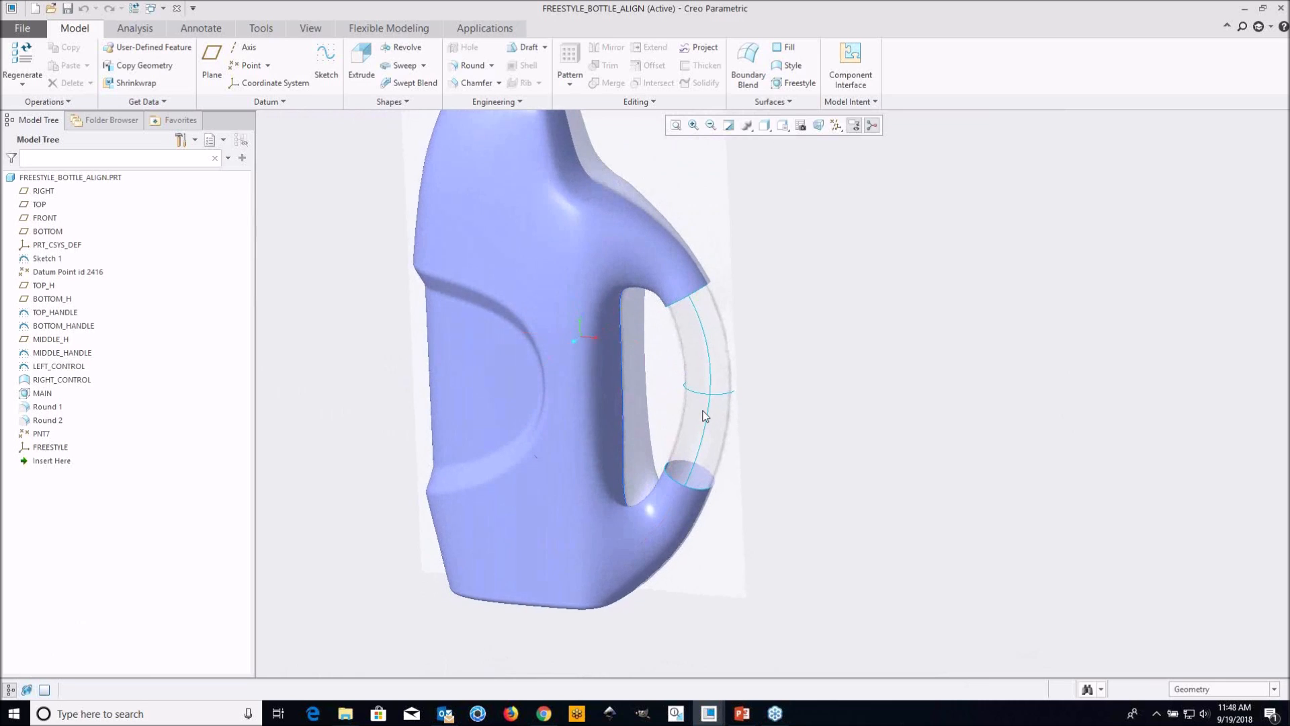
scroll(703, 407, down, 1)
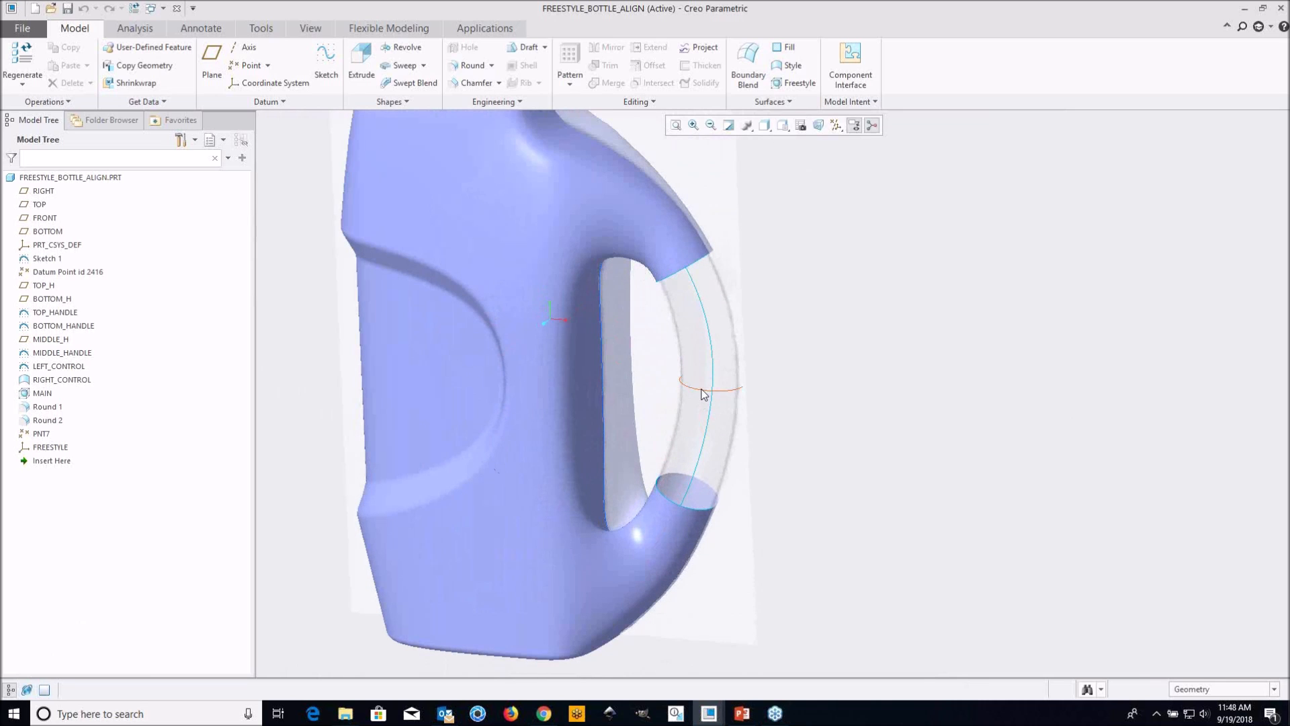
mouse_move(656, 381)
middle_down()
mouse_move(742, 341)
mouse_move(706, 332)
mouse_move(708, 343)
middle_up()
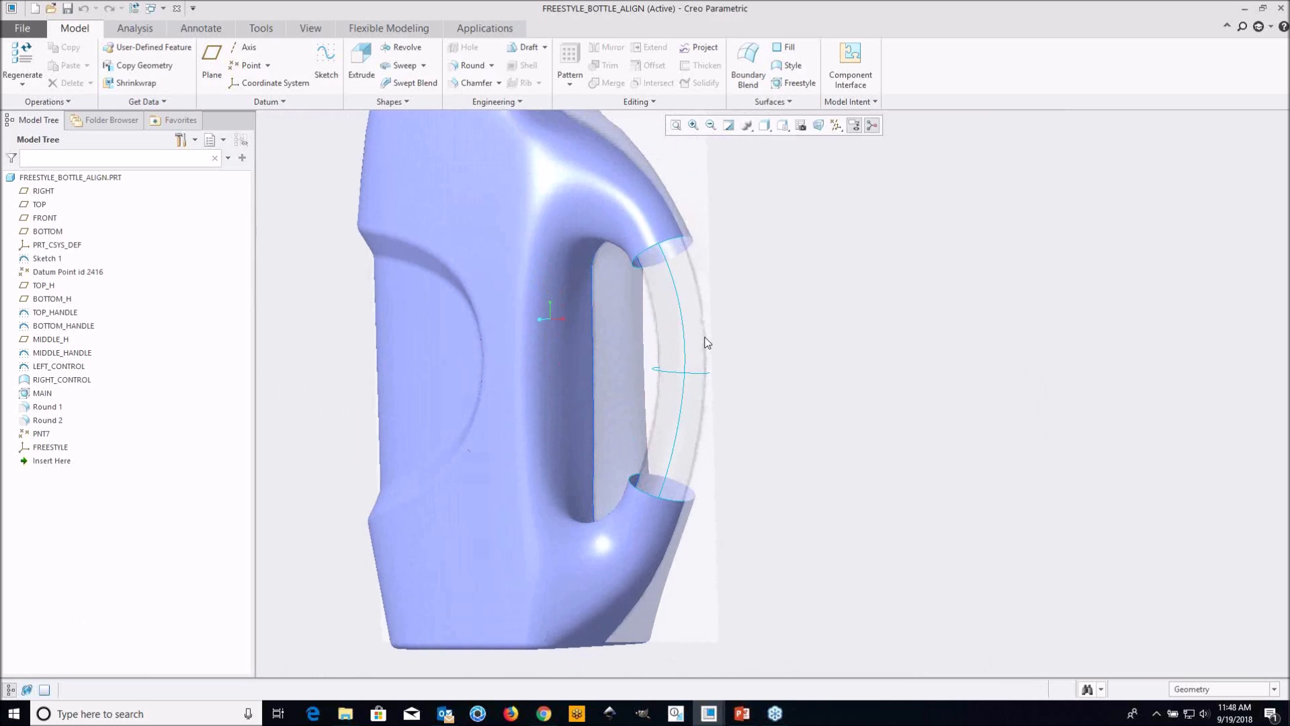
scroll(706, 350, up, 2)
mouse_move(666, 381)
shift+middle_down()
mouse_move(645, 385)
mouse_move(683, 369)
shift+middle_up()
scroll(682, 369, down, 2)
mouse_move(686, 214)
middle_down()
mouse_move(607, 201)
mouse_move(656, 243)
middle_up()
scroll(656, 243, down, 4)
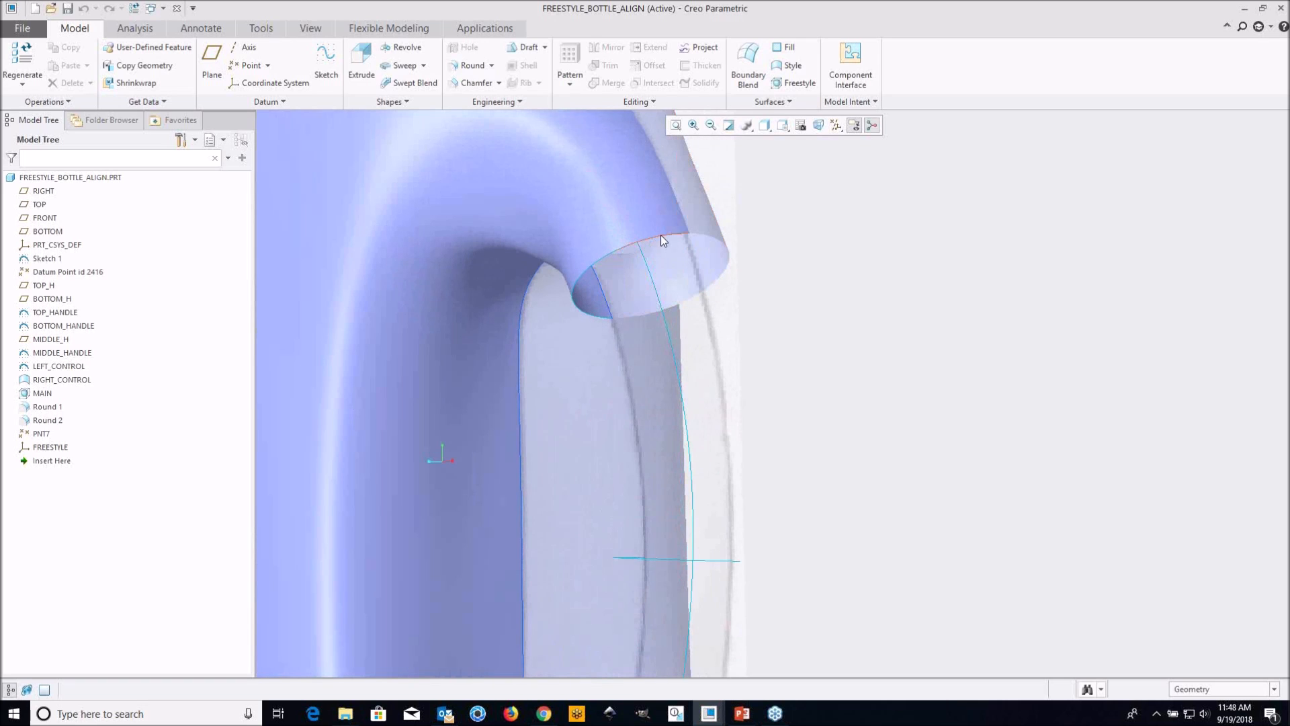
Examine the lower handle stub's open edge and the middle cross-section curve of the handle gap from several angles
scroll(596, 282, up, 3)
middle_drag(655, 321, 633, 223)
shift+middle_drag(714, 496, 657, 437)
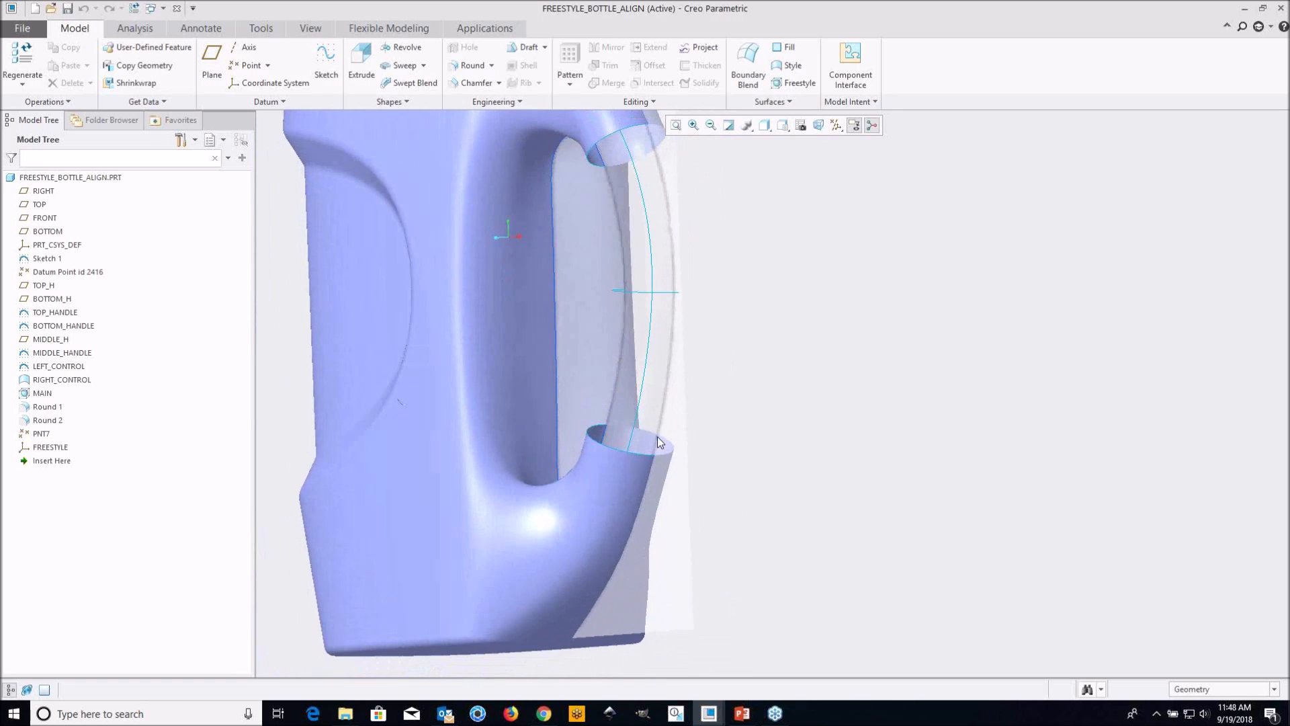
scroll(580, 485, down, 2)
middle_drag(660, 348, 704, 313)
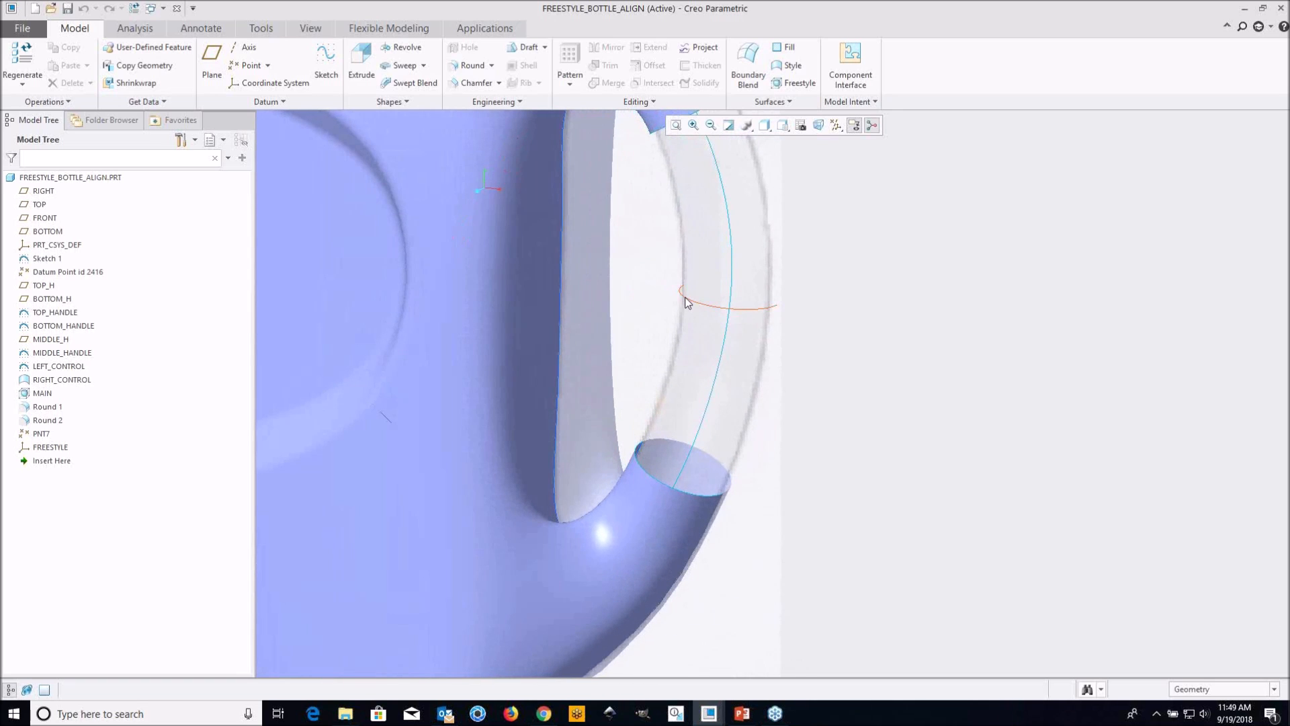
scroll(772, 310, up, 3)
scroll(773, 417, down, 3)
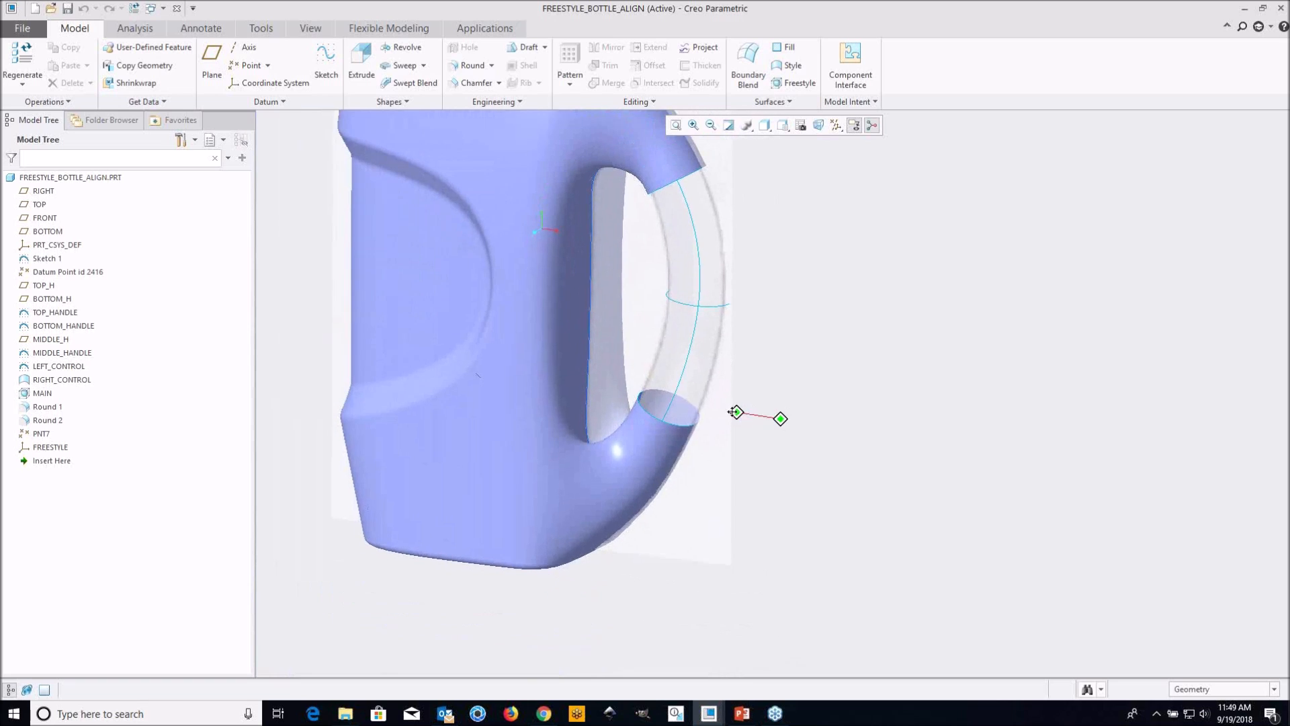
scroll(620, 414, up, 3)
mouse_move(633, 418)
middle_down()
mouse_move(717, 375)
mouse_move(692, 420)
mouse_move(696, 403)
mouse_move(741, 428)
middle_up()
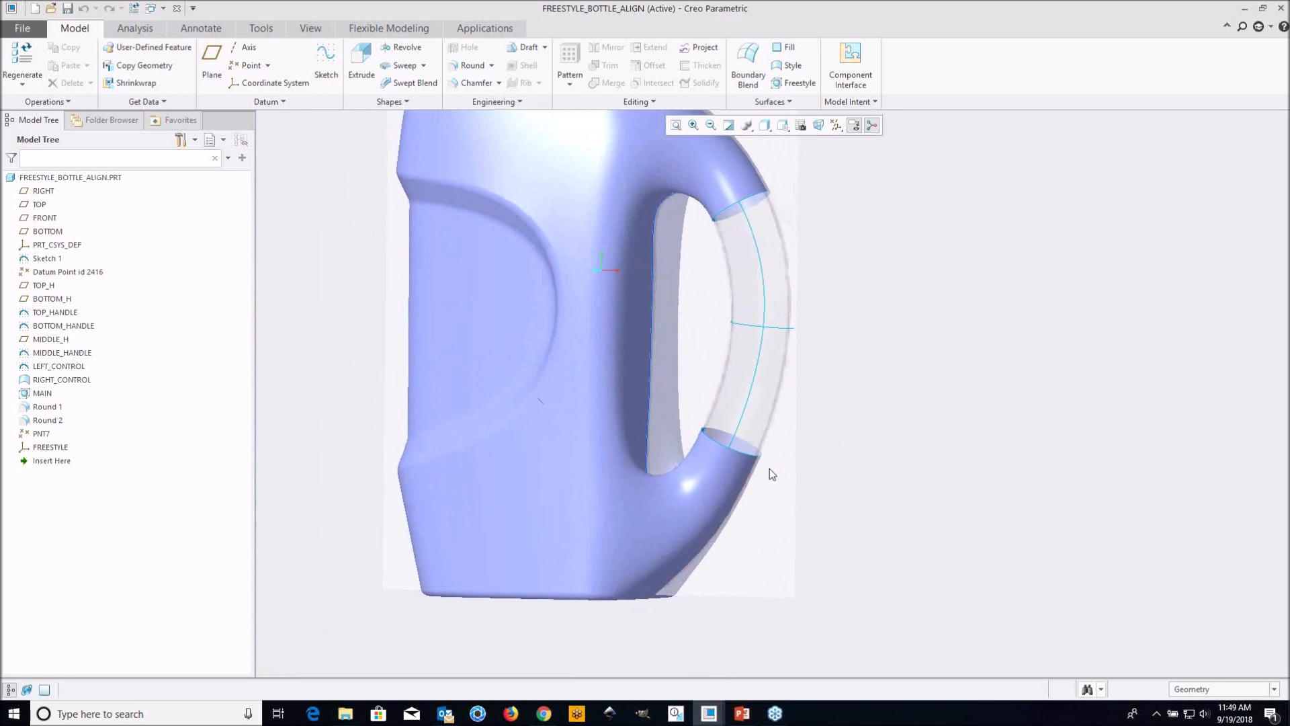
shift+middle_drag(784, 370, 759, 368)
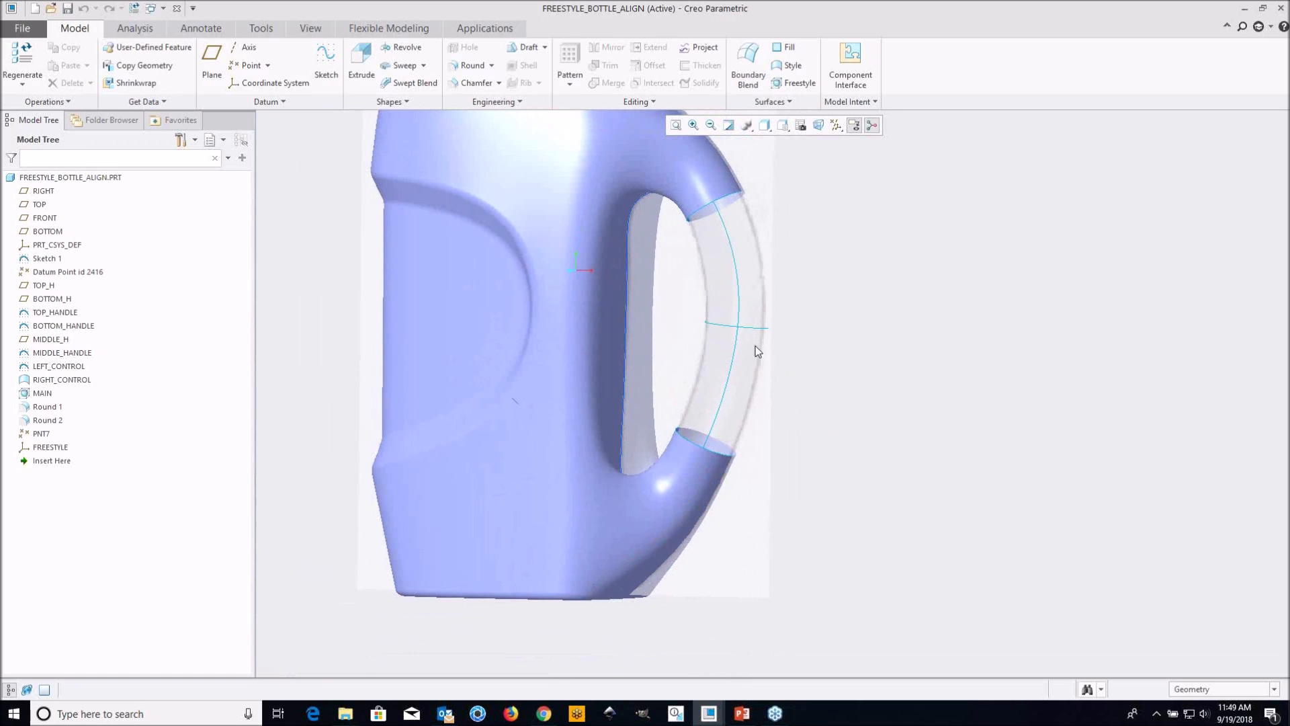
middle_drag(663, 264, 666, 289)
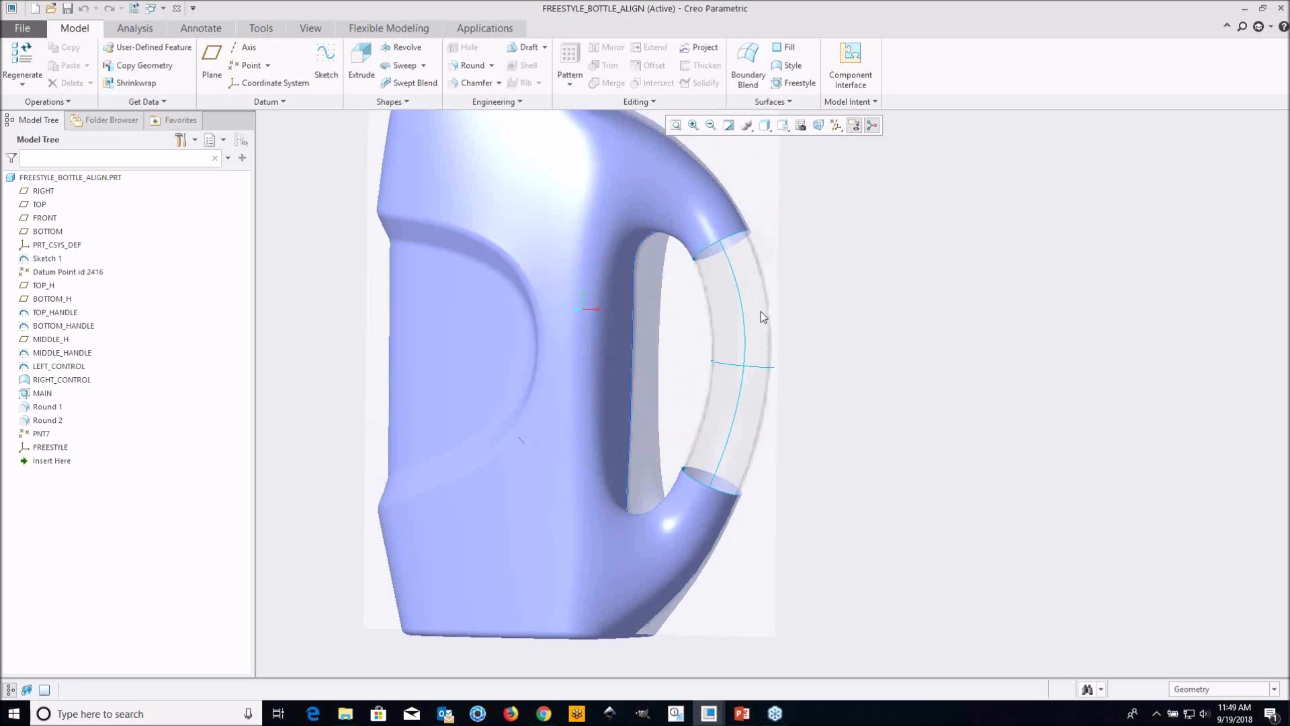
middle_drag(743, 296, 735, 281)
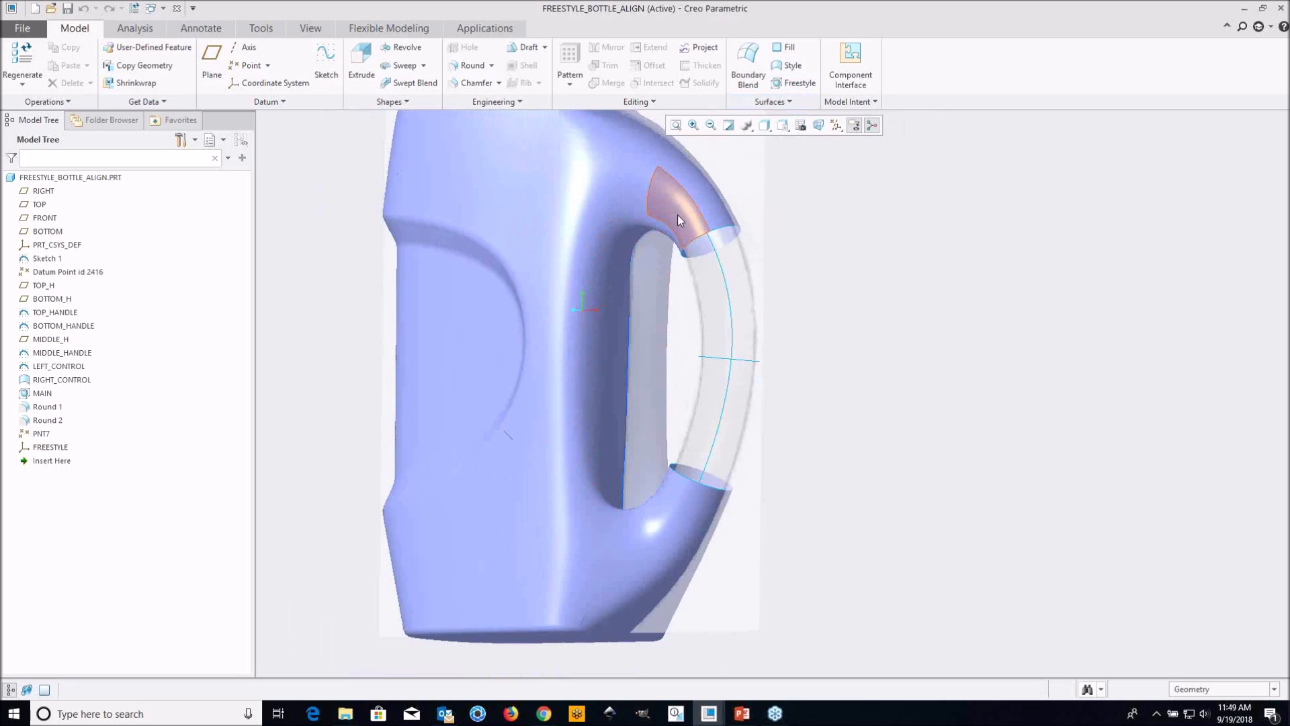
scroll(707, 301, down, 2)
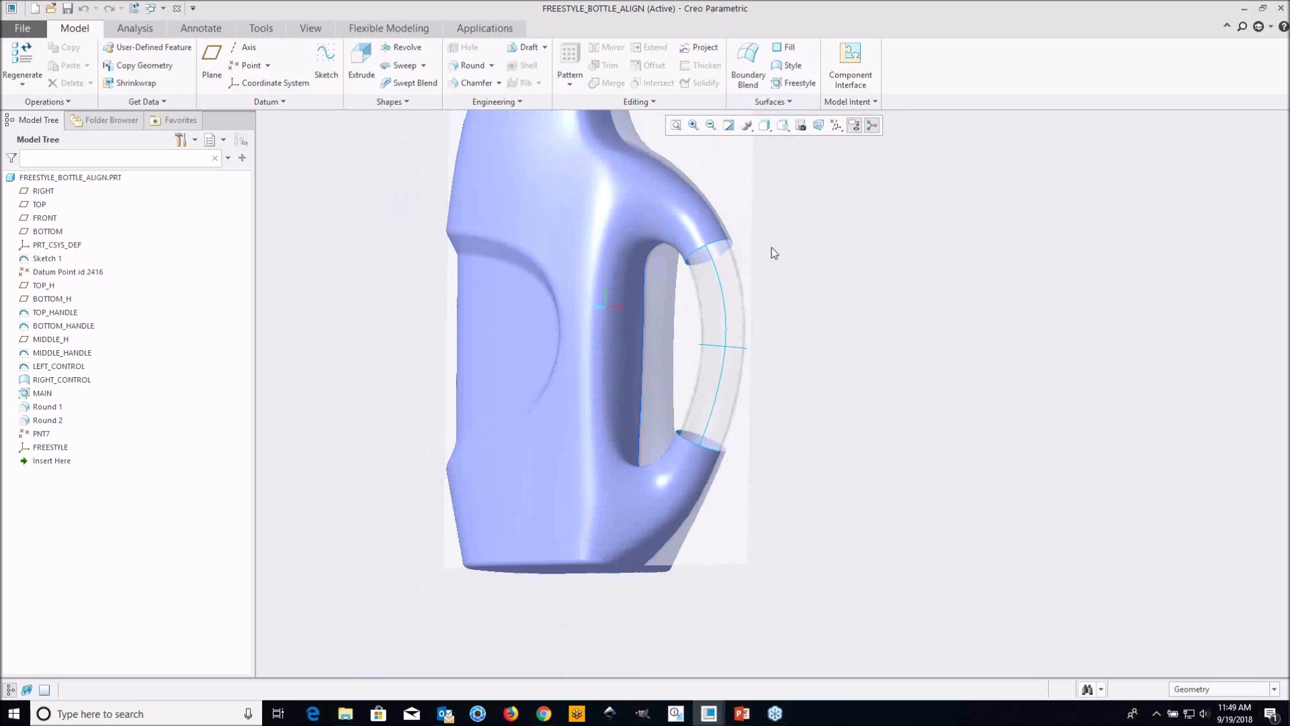
Start a new Freestyle feature for the missing handle section and turn on the display of coordinate systems
click(793, 83)
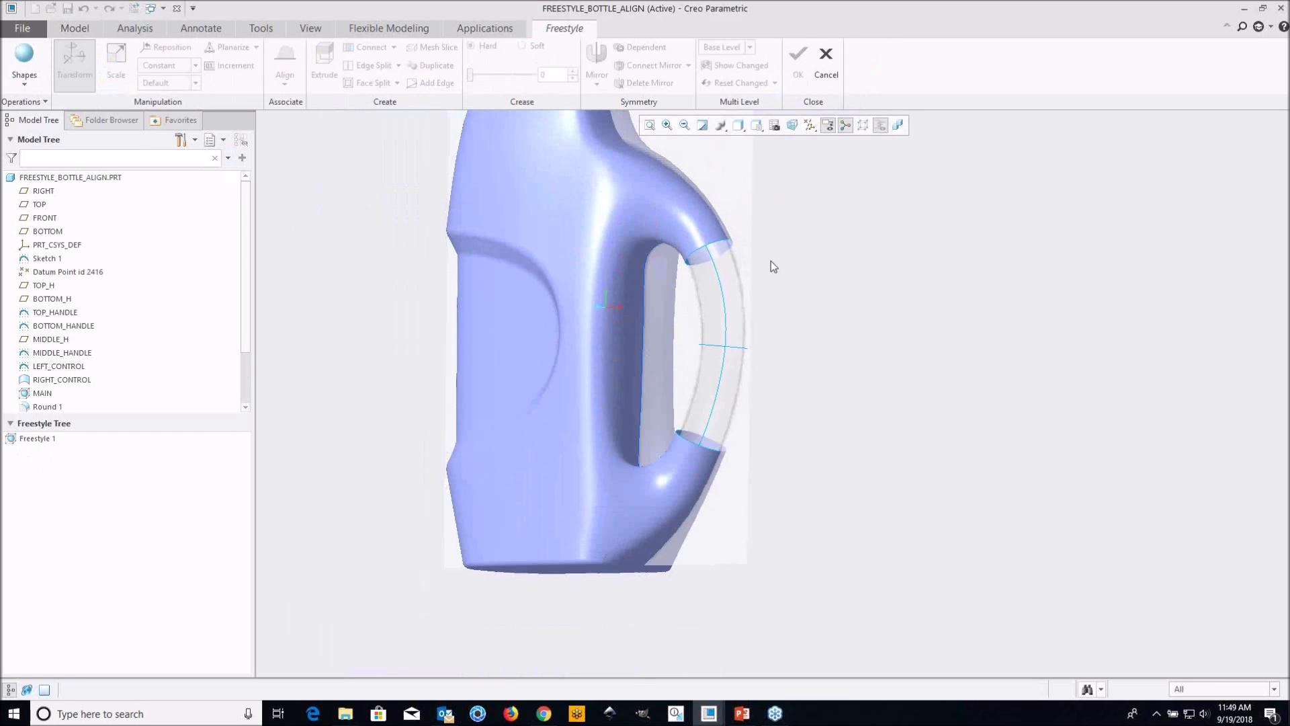
click(809, 125)
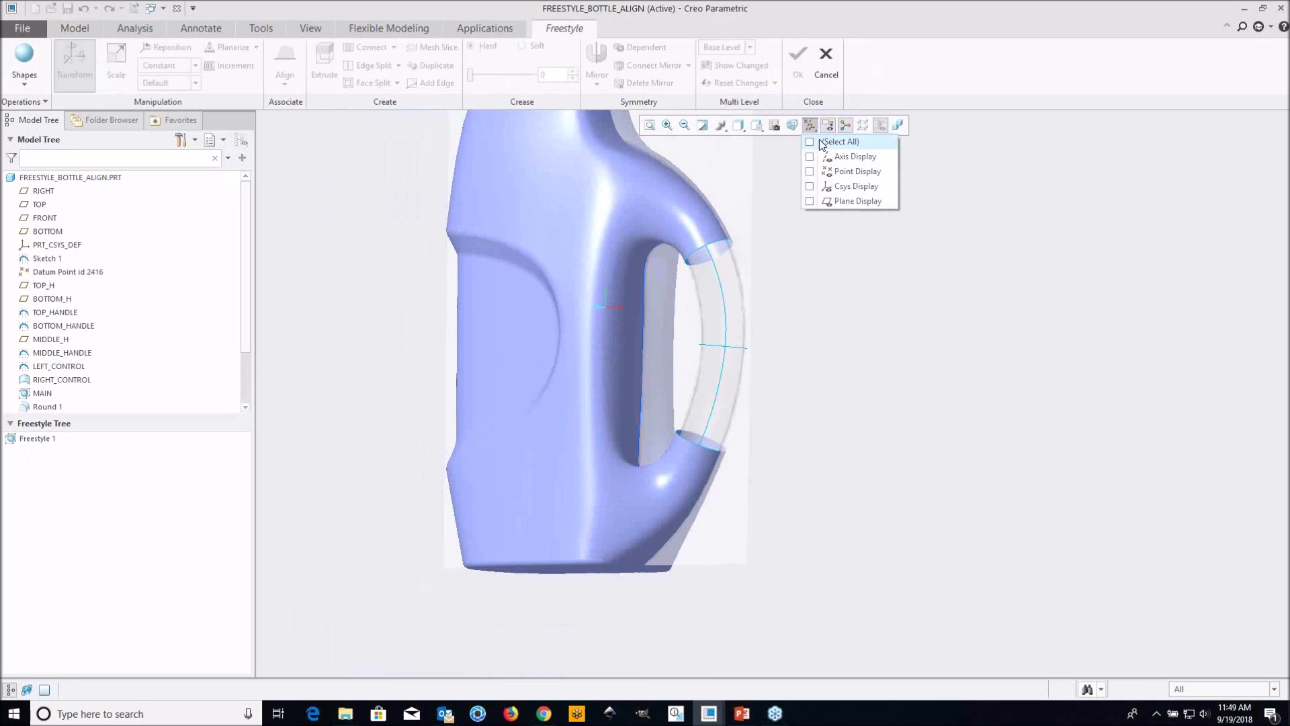
click(831, 187)
click(917, 92)
Examine the position and axis directions of the FREESTYLE coordinate system on the curves in the handle gap
shift+middle_drag(829, 250, 788, 256)
middle_drag(694, 348, 712, 408)
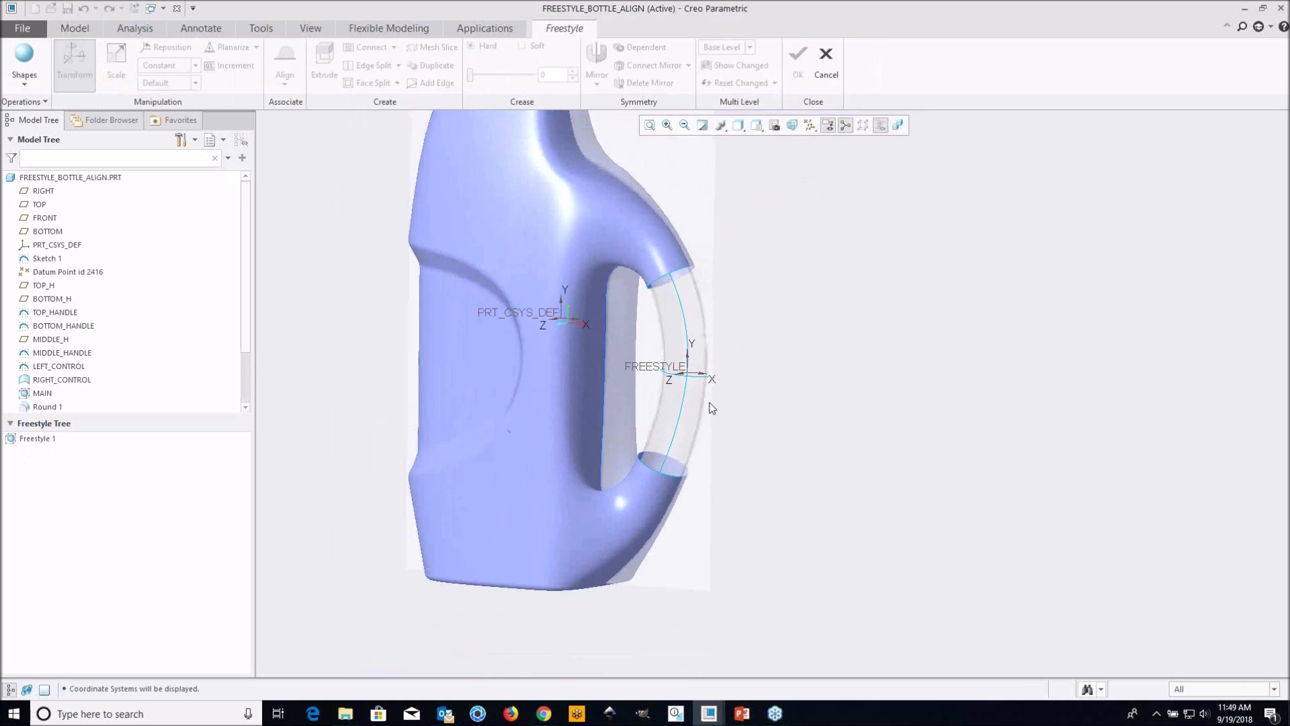
scroll(699, 384, up, 2)
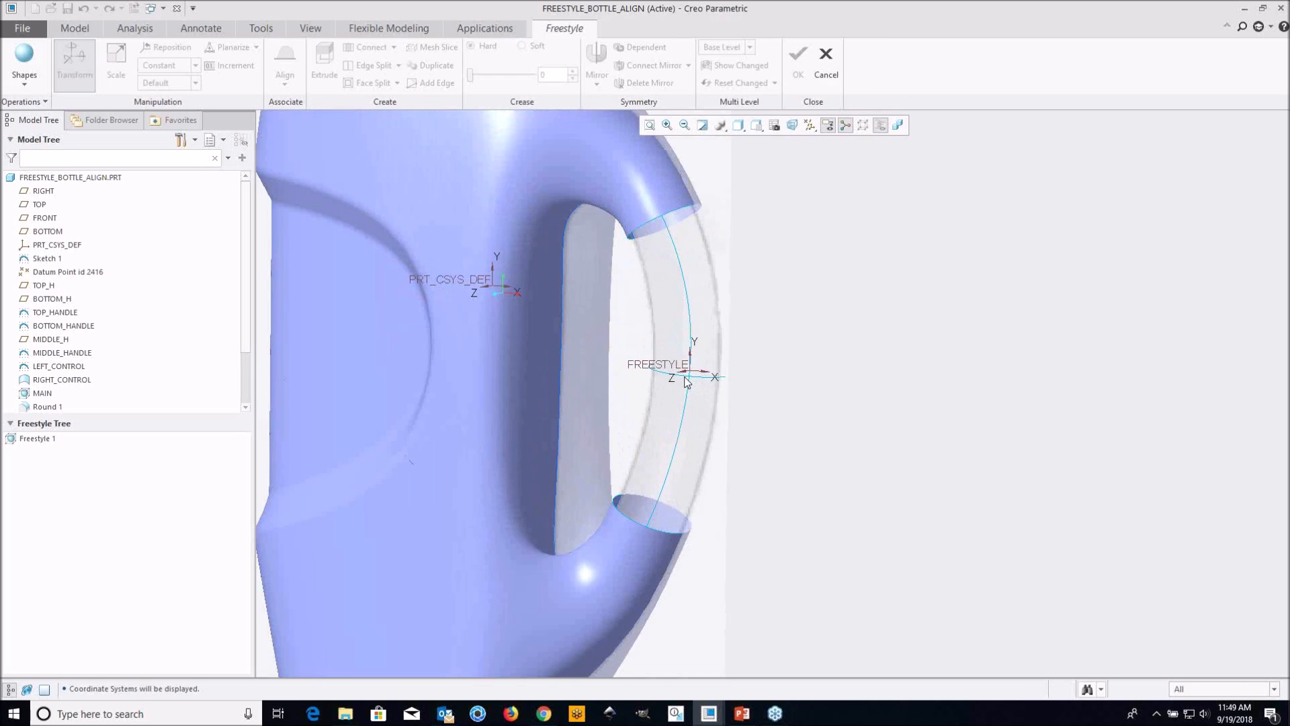
scroll(689, 381, down, 1)
shift+middle_drag(696, 383, 729, 387)
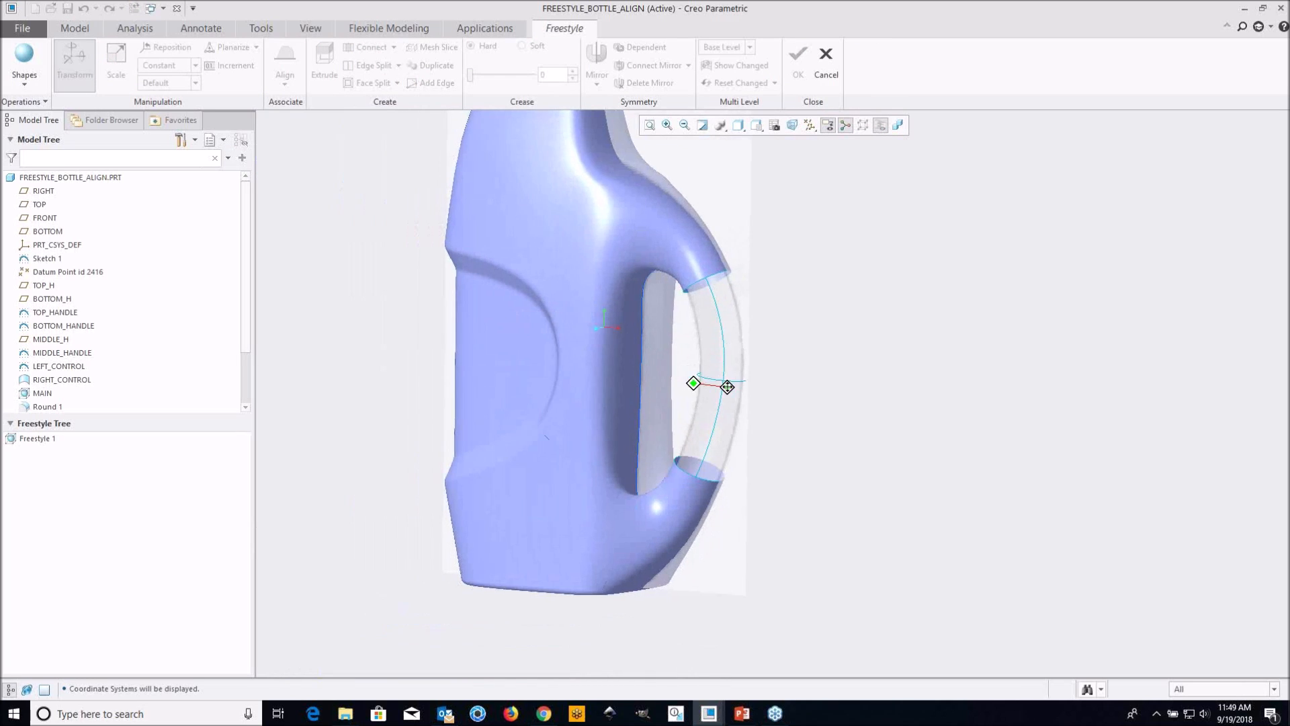
scroll(733, 391, up, 1)
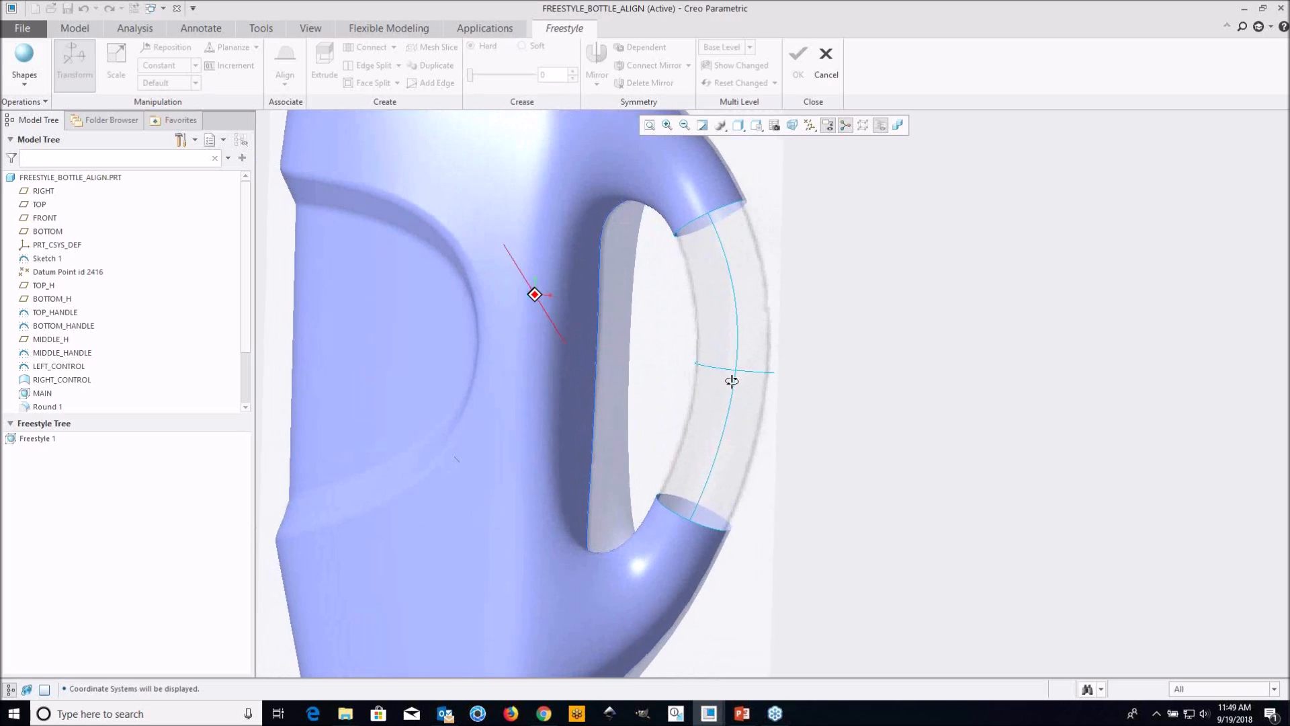
scroll(732, 378, down, 1)
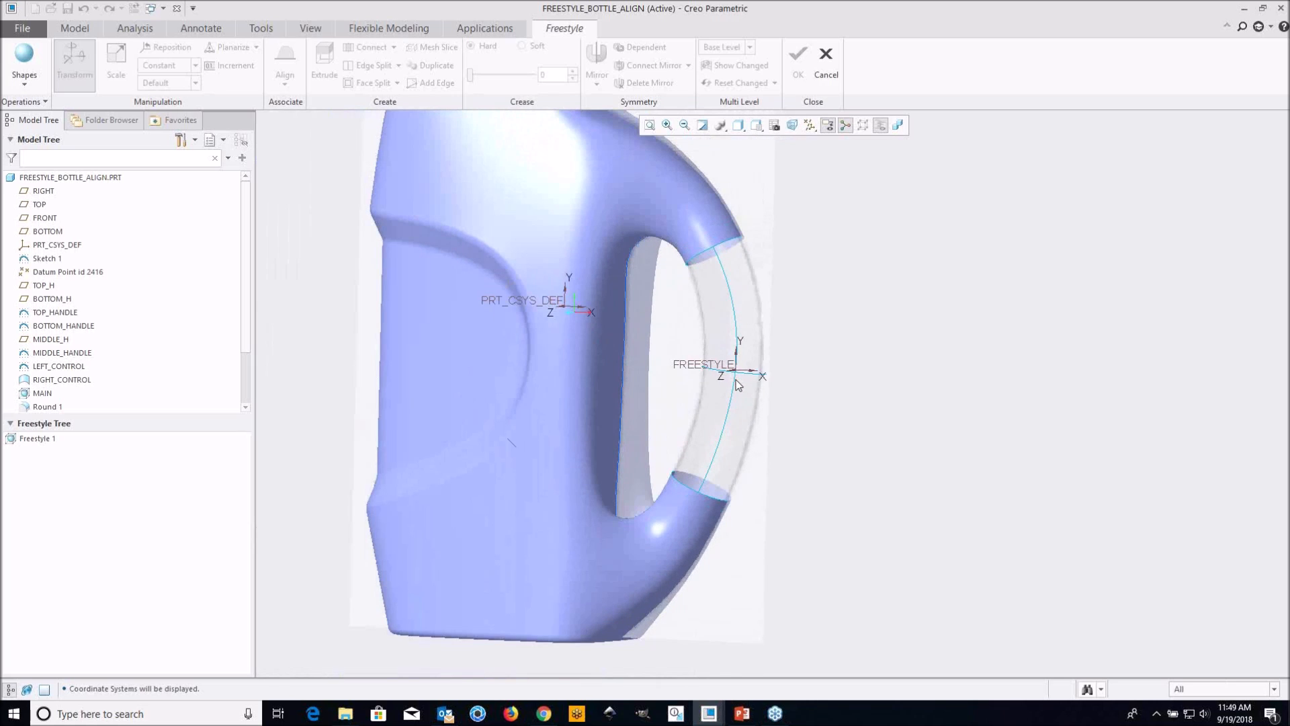
middle_drag(741, 390, 708, 401)
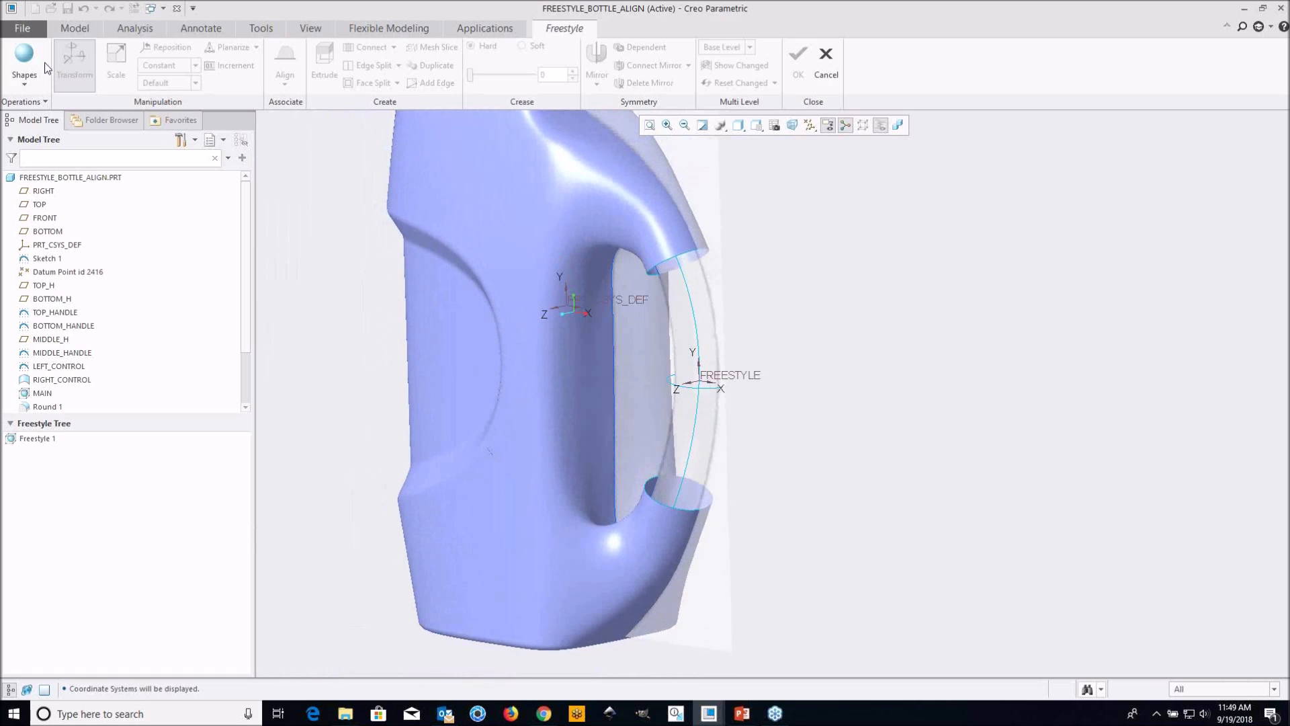
shift+middle_drag(633, 341, 667, 408)
scroll(630, 395, down, 3)
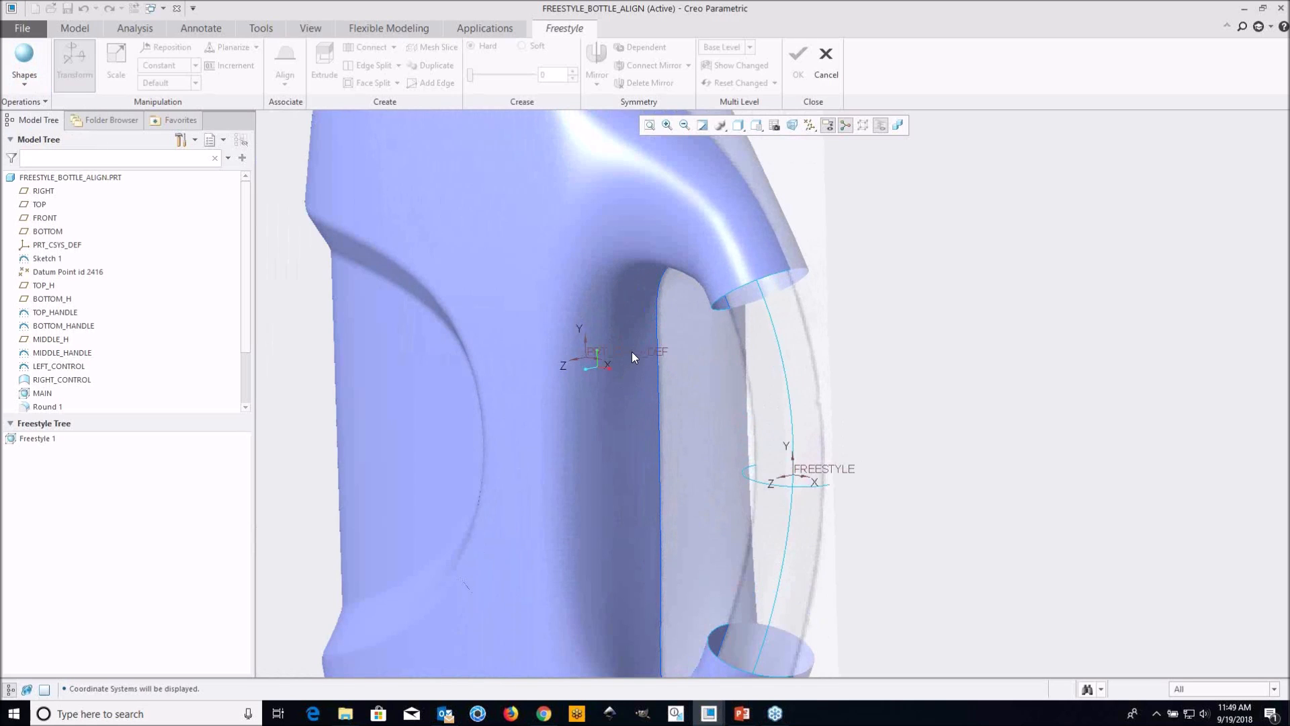
middle_drag(634, 352, 520, 339)
scroll(590, 353, up, 3)
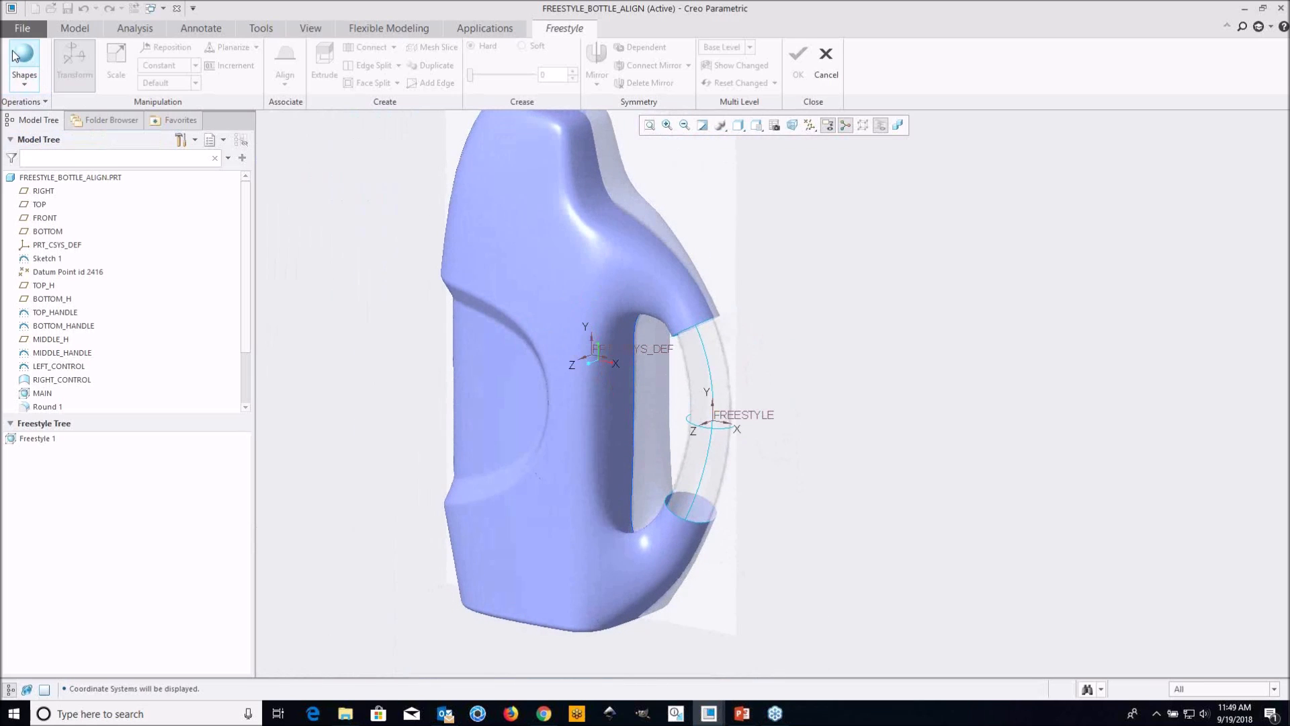
scroll(590, 395, down, 2)
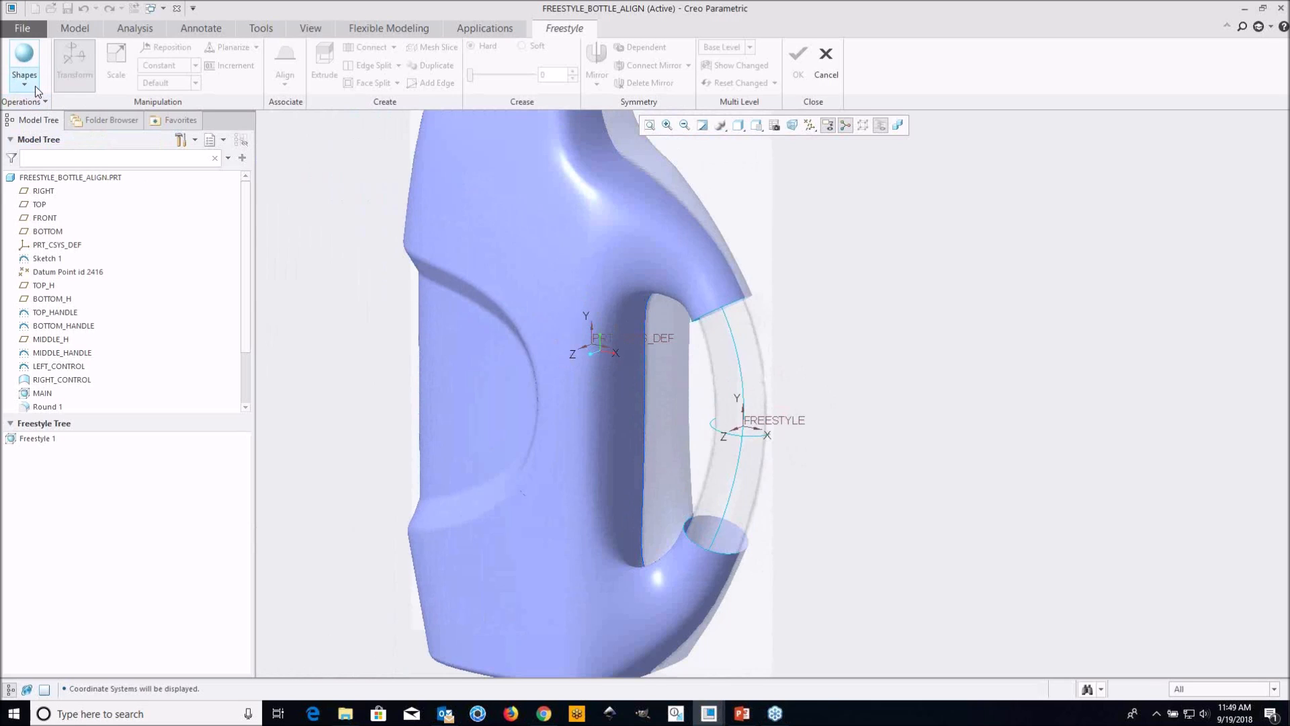
scroll(781, 450, down, 2)
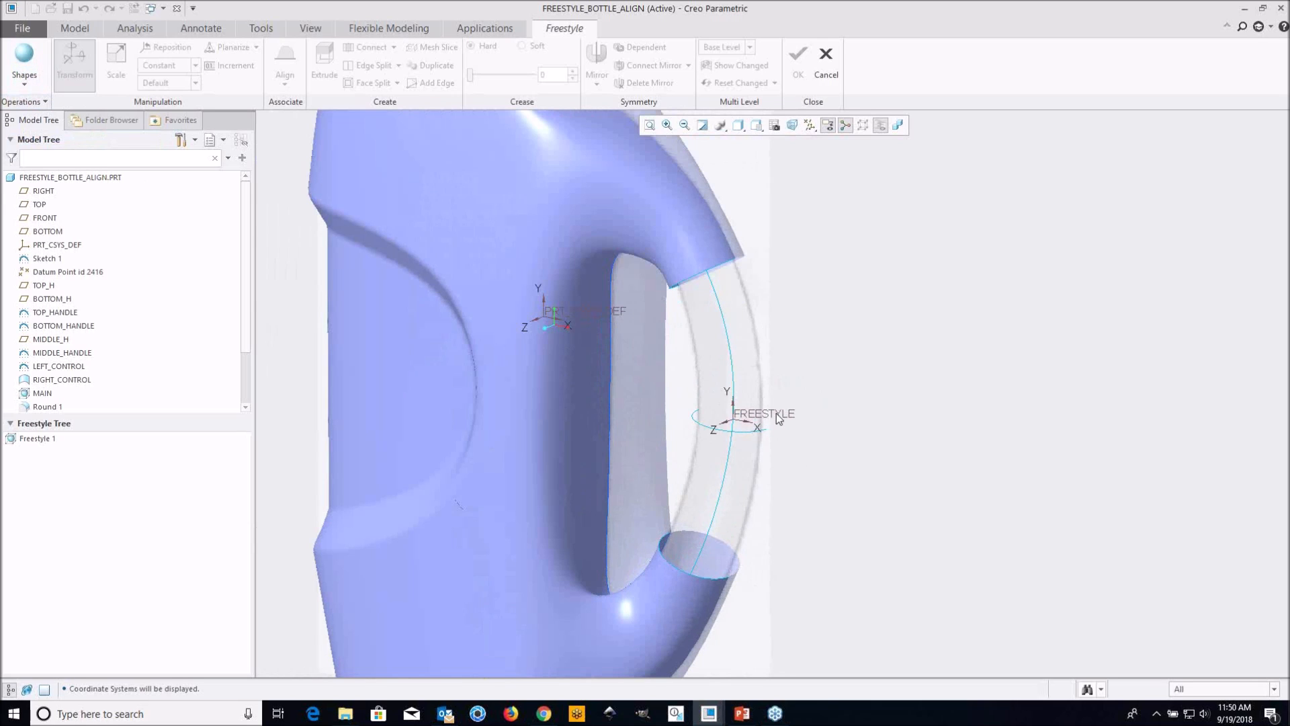
Set the reference coordinate system in the Freestyle options to the FREESTYLE coordinate system in the handle gap
click(46, 103)
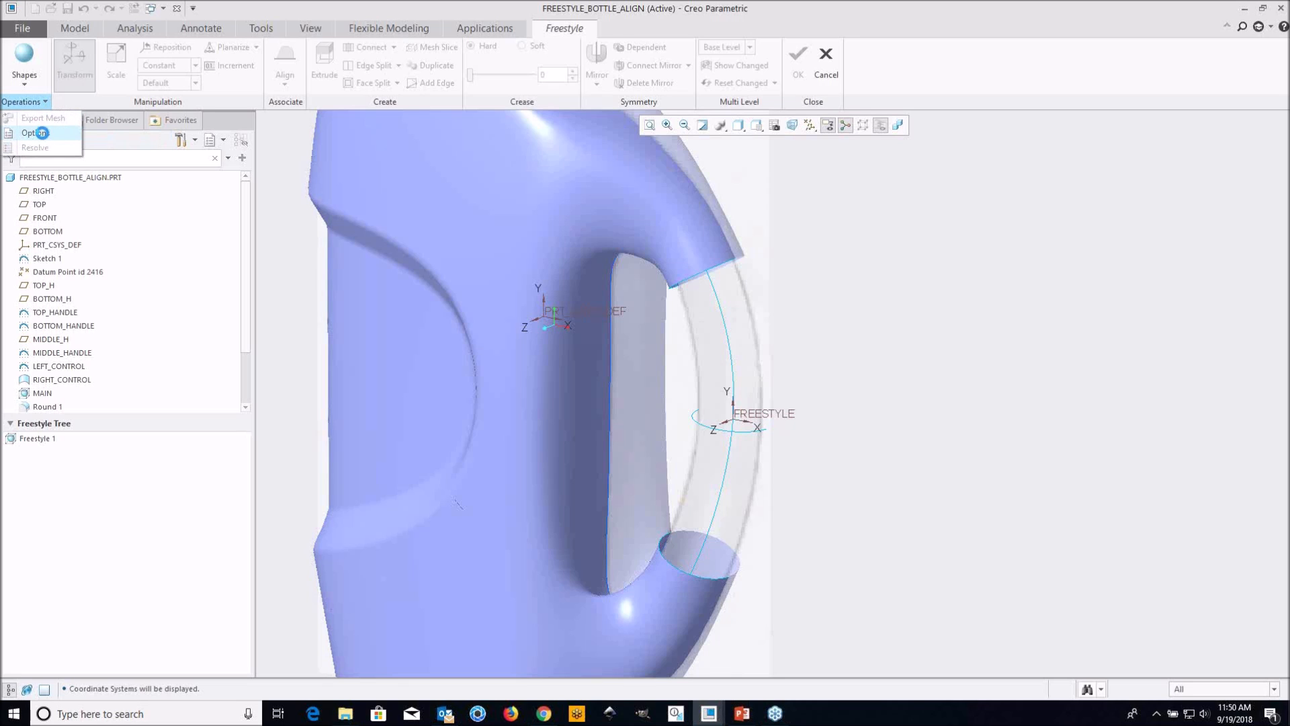
click(36, 133)
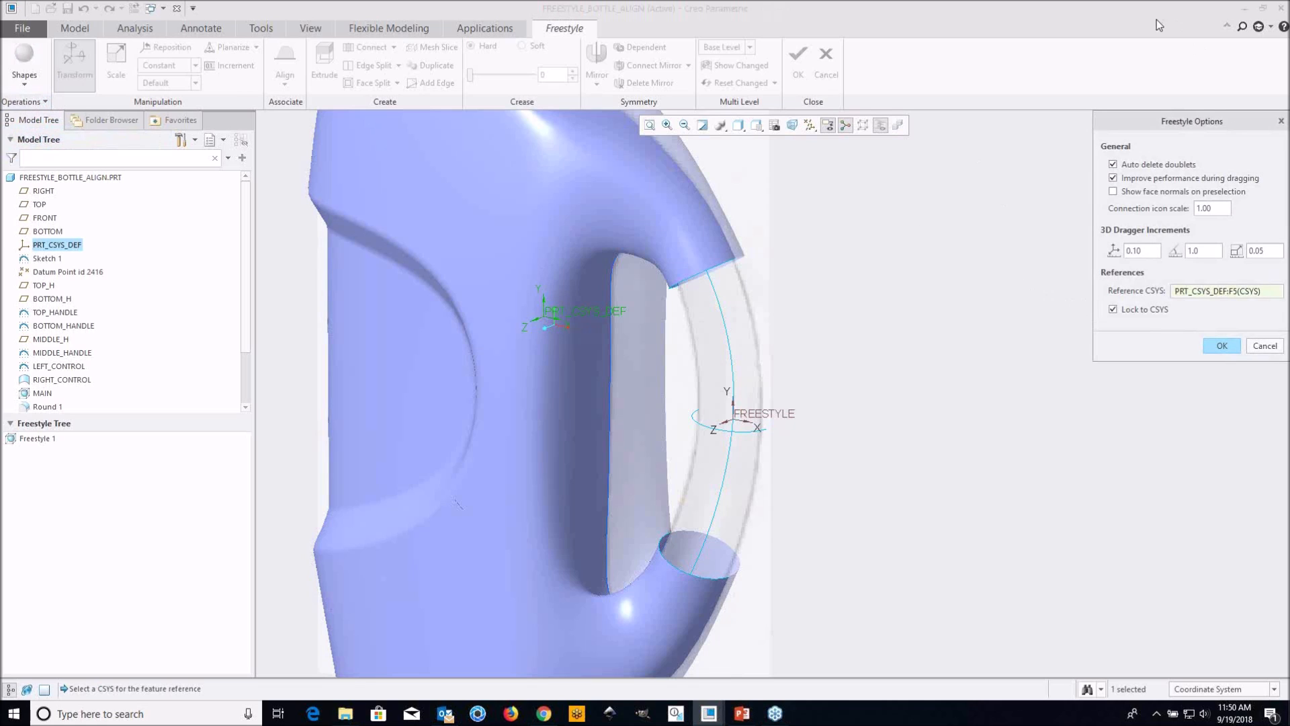
shift+middle_drag(1013, 201, 840, 219)
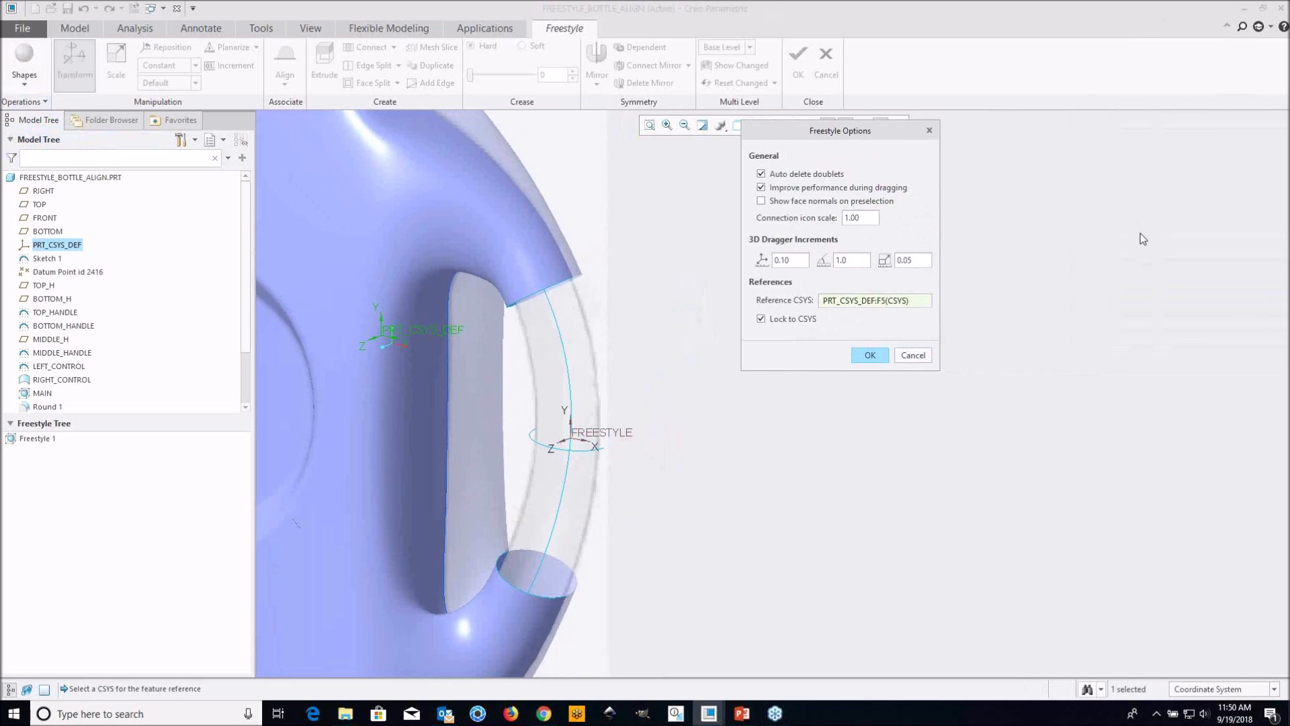
click(1238, 149)
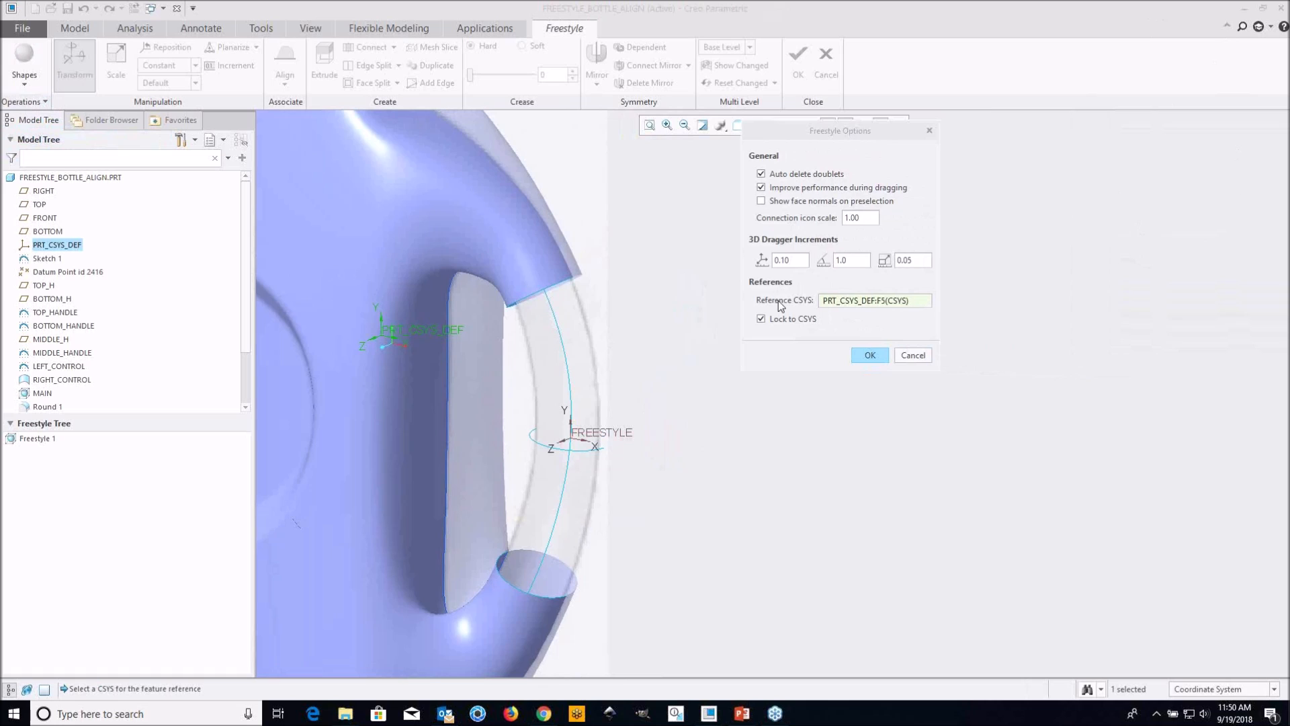
scroll(660, 352, up, 1)
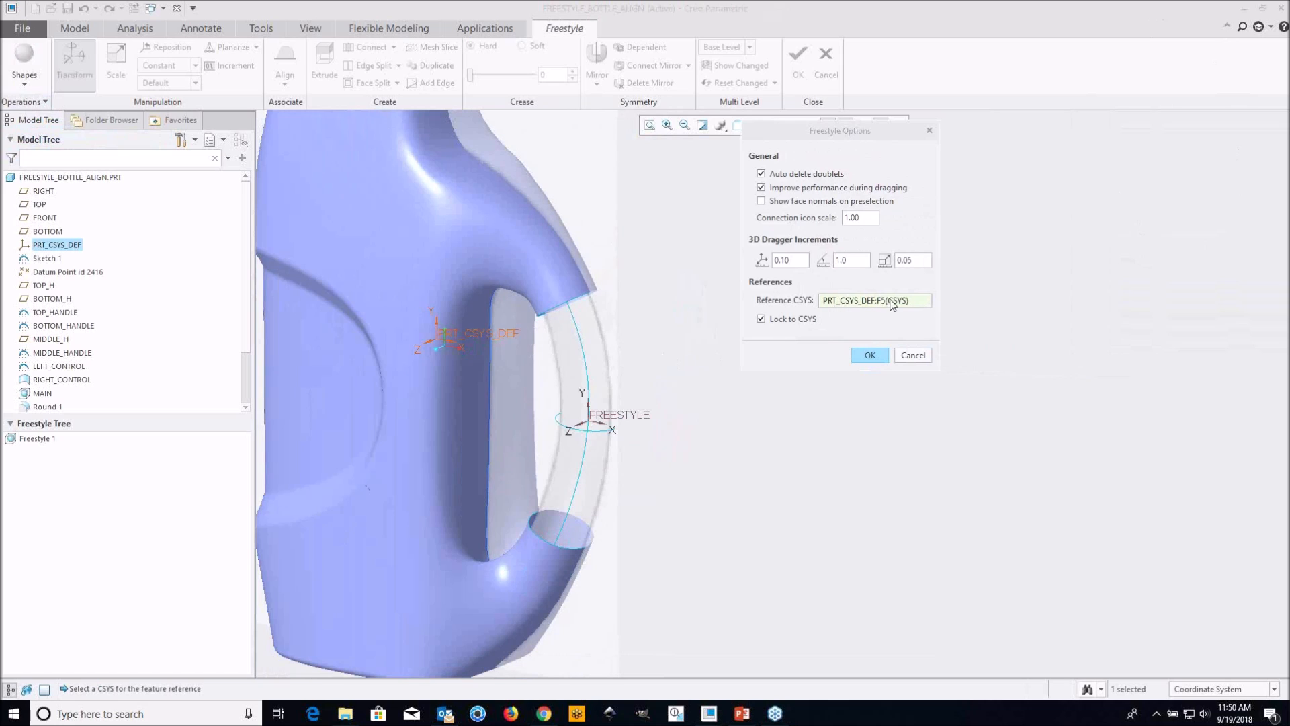
click(892, 299)
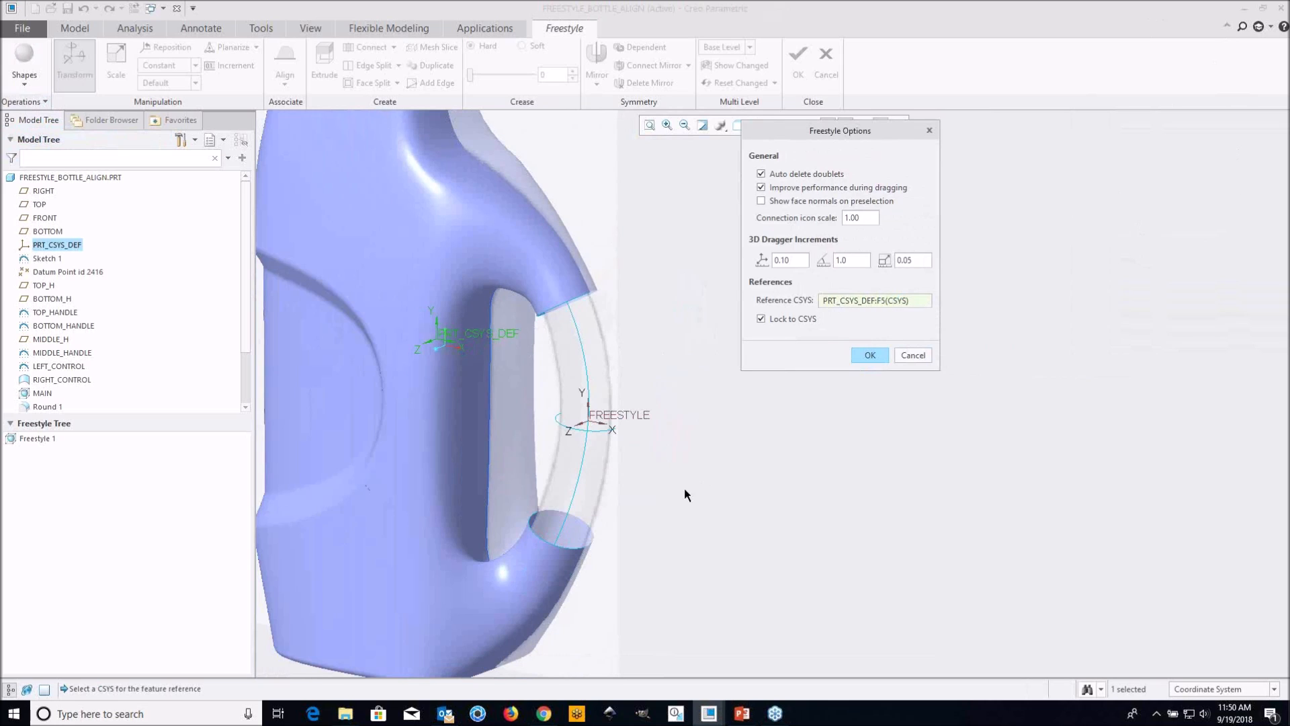
click(618, 414)
click(872, 357)
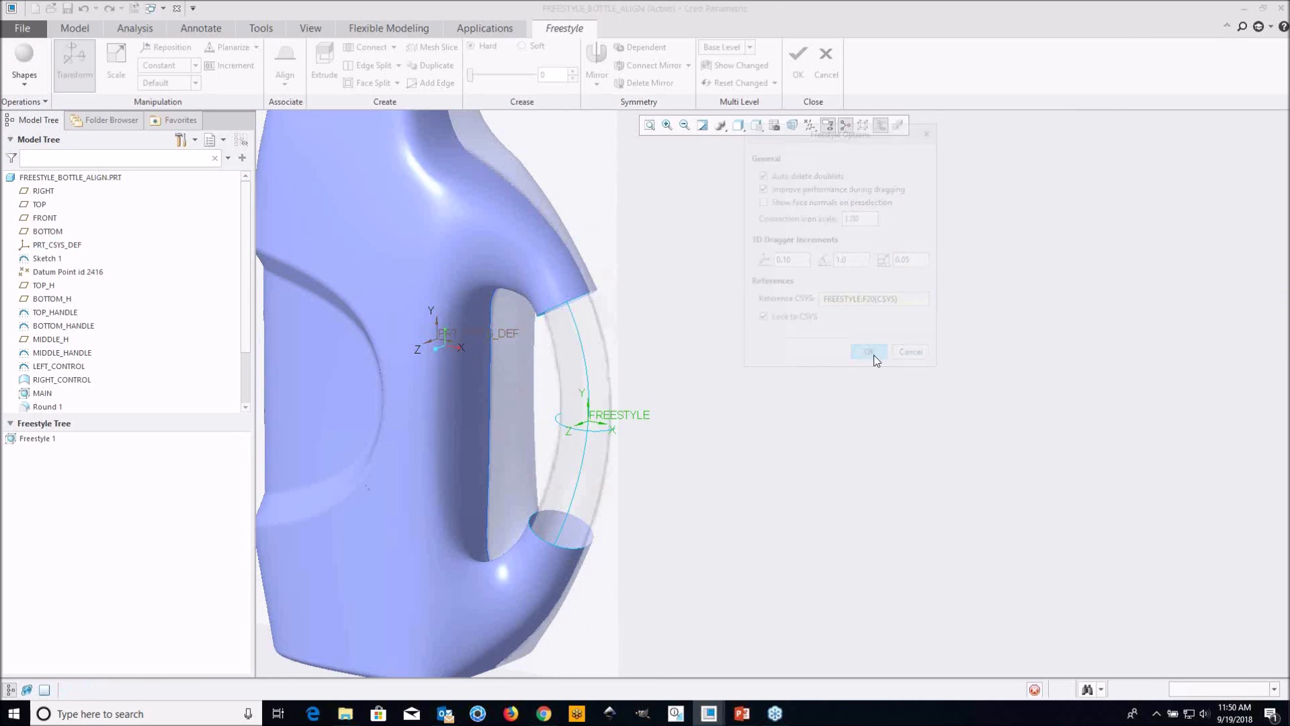
Add a sphere as the starting shape at the FREESTYLE coordinate system
click(28, 60)
scroll(646, 451, up, 3)
shift+middle_drag(646, 451, 760, 393)
middle_drag(639, 352, 729, 374)
scroll(804, 381, down, 3)
middle_drag(800, 395, 790, 413)
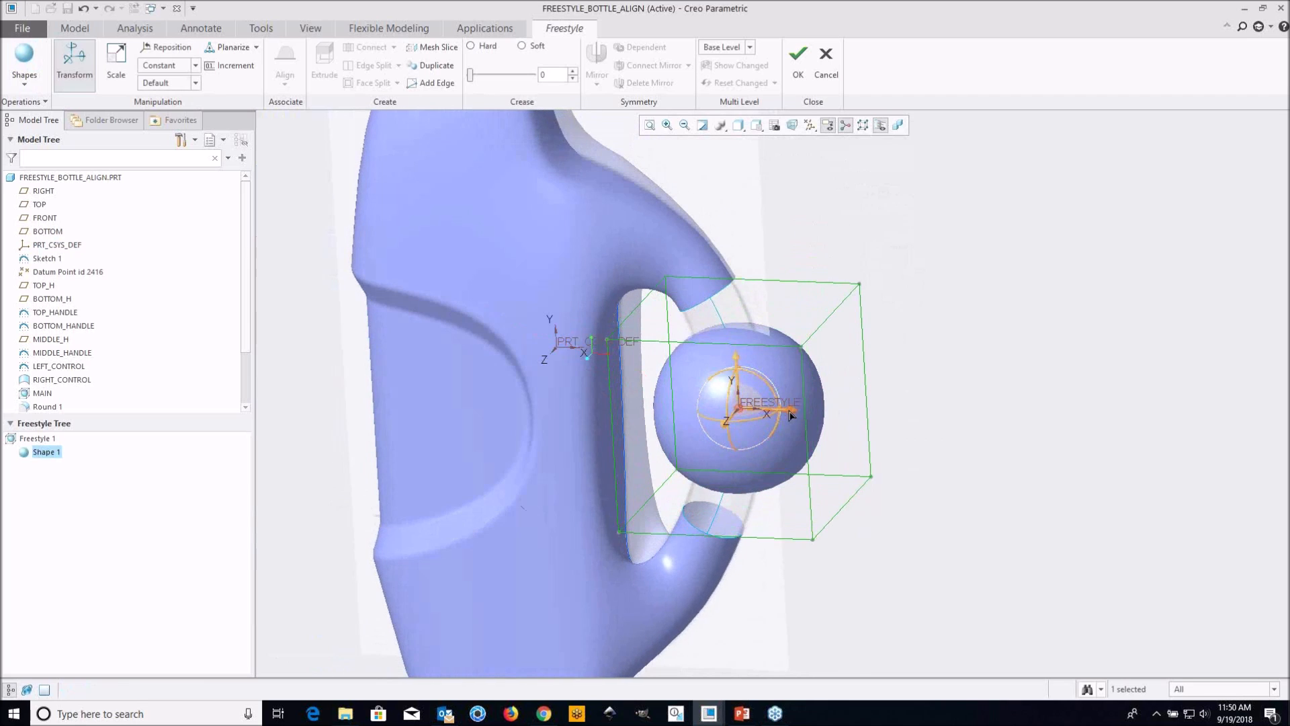
click(779, 387)
mouse_move(767, 371)
middle_down()
mouse_move(748, 349)
mouse_move(744, 360)
mouse_move(784, 374)
middle_up()
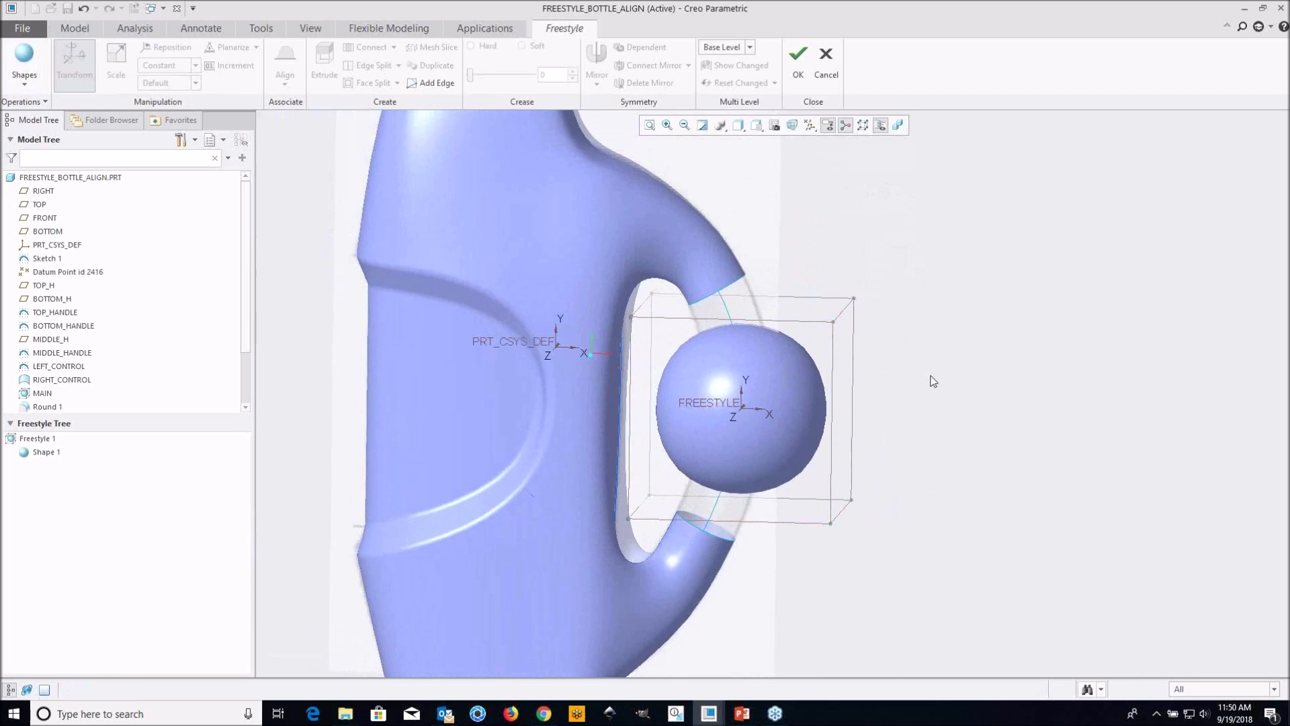
Select the sphere's entire control mesh and scale it down uniformly to about the width of the handle
drag(515, 220, 906, 558)
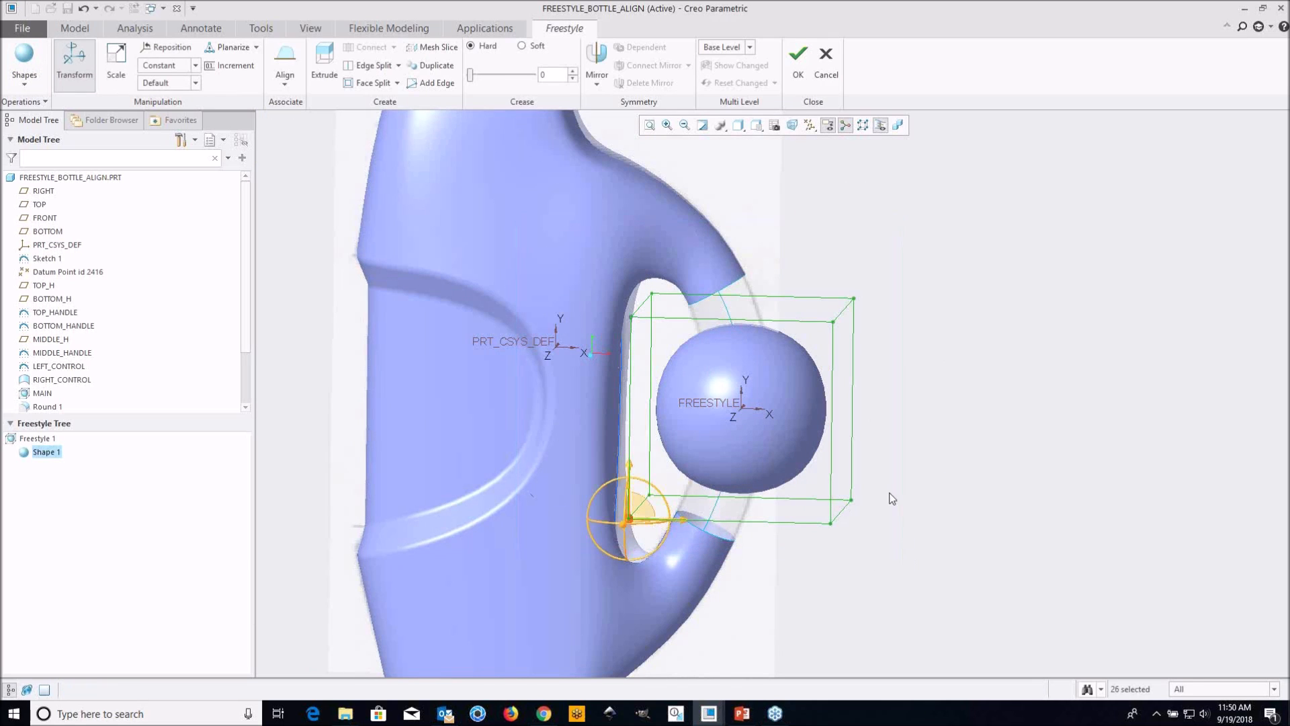
right_click(895, 409)
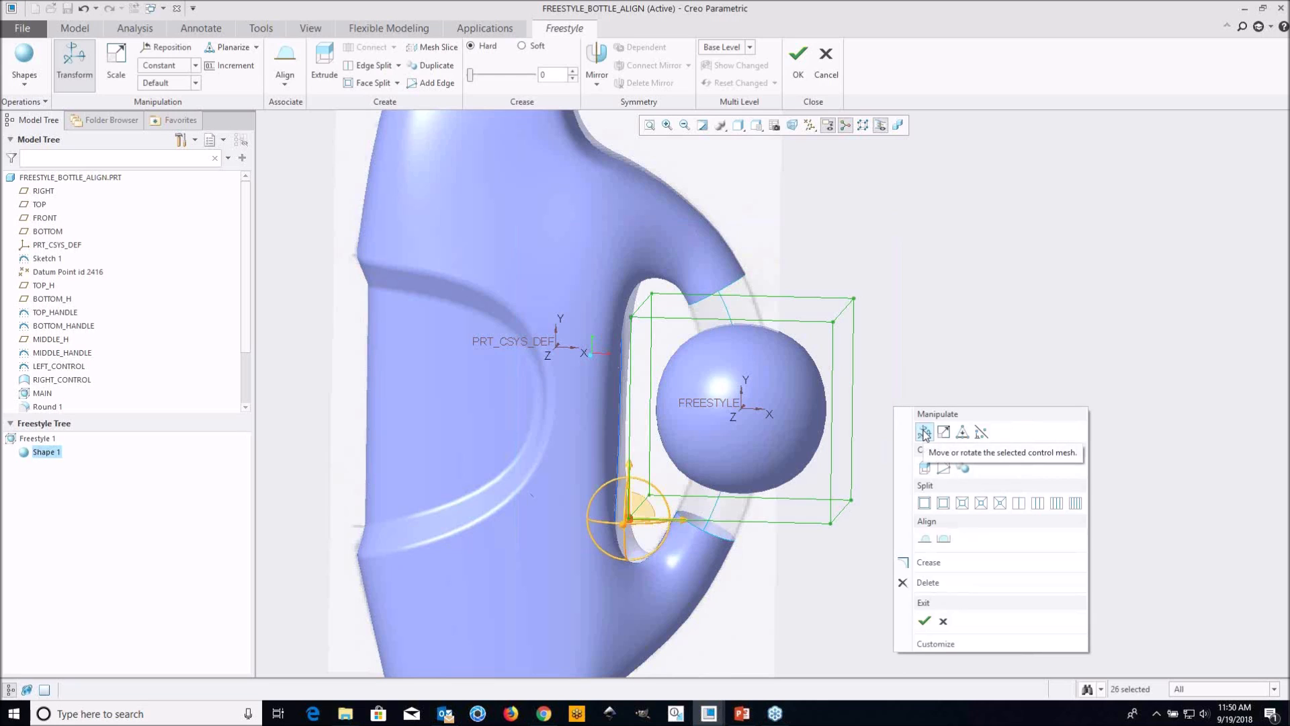
click(944, 433)
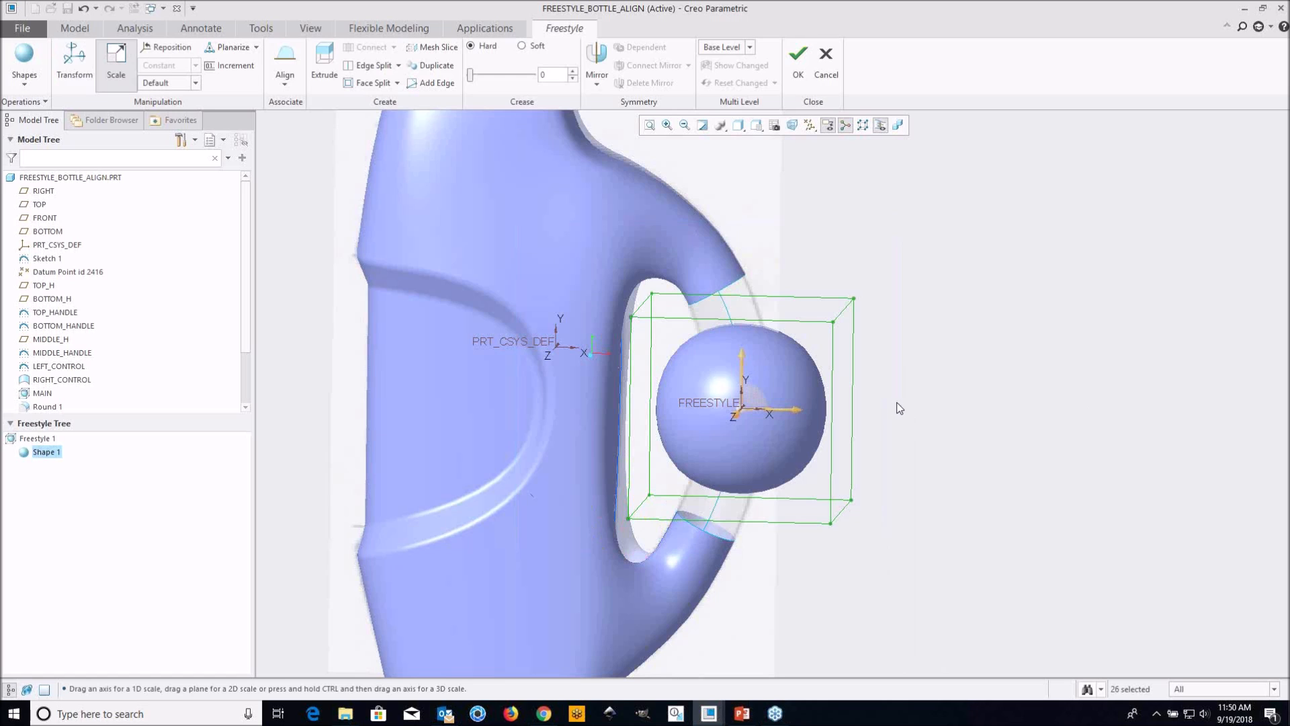
middle_drag(861, 409, 817, 424)
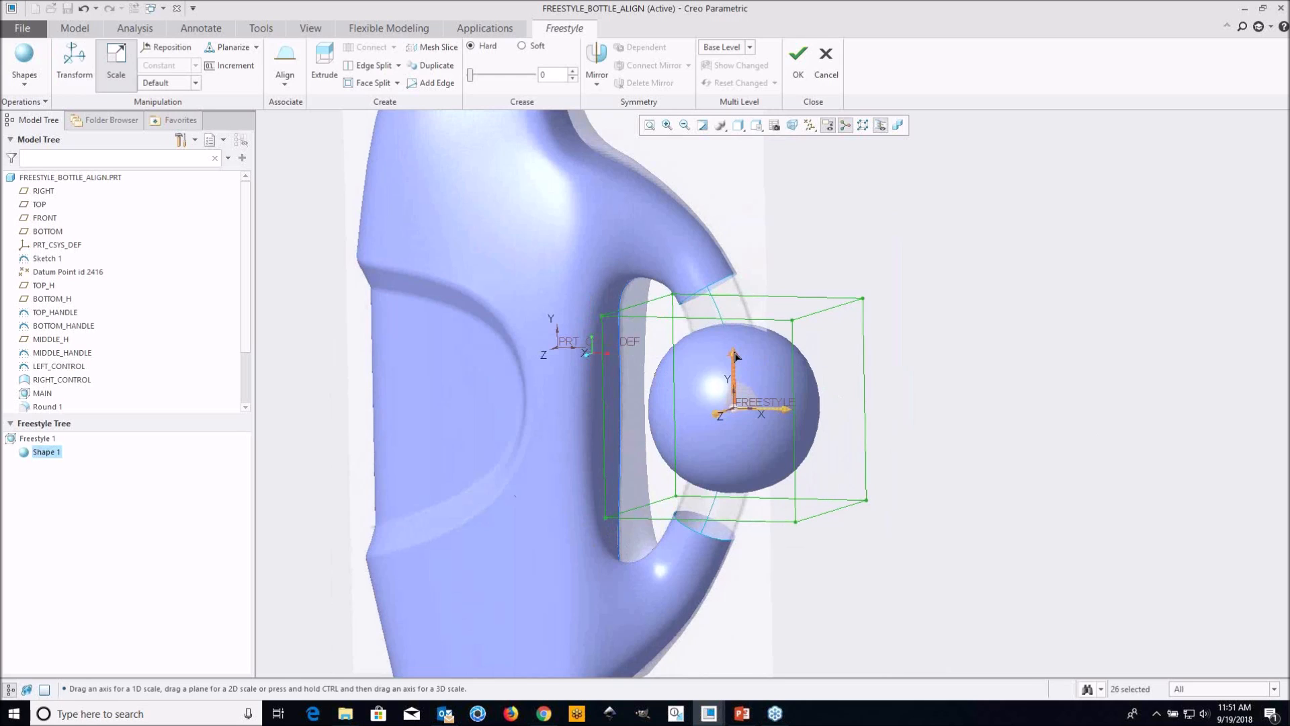
ctrl+drag(734, 356, 742, 431)
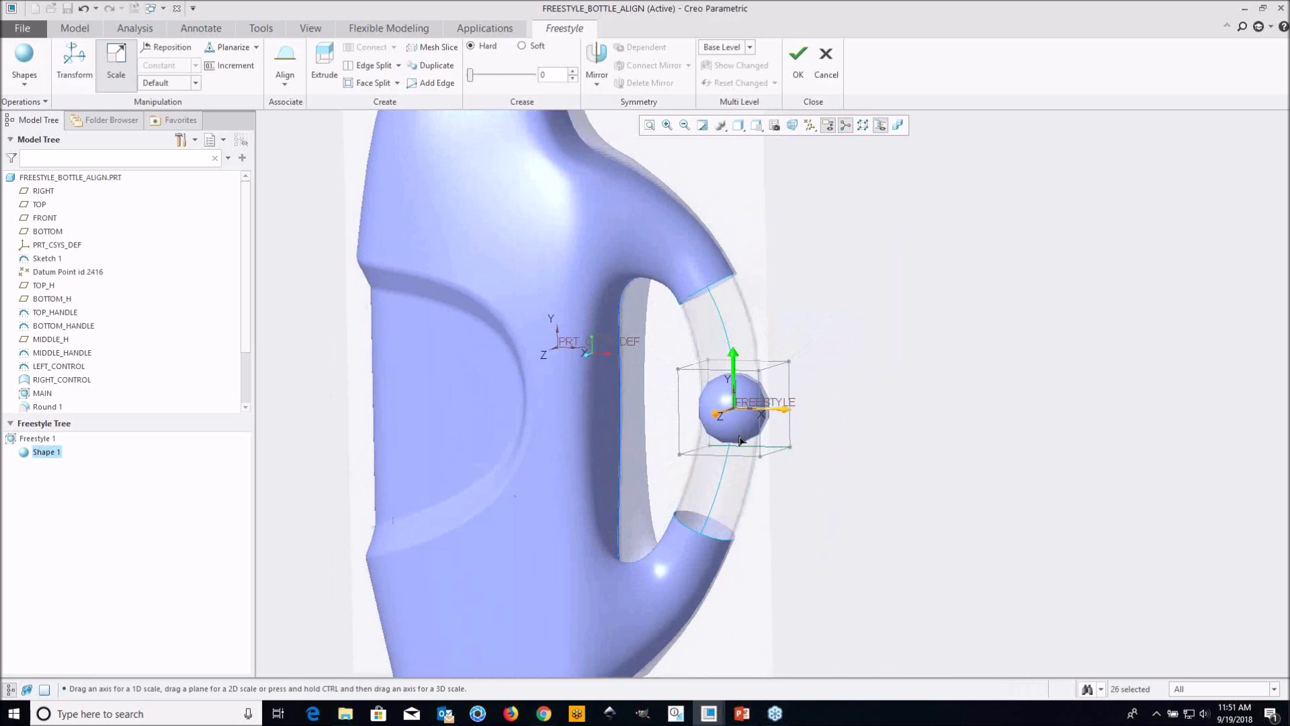
mouse_move(744, 446)
middle_down()
mouse_move(779, 458)
mouse_move(763, 435)
middle_up()
scroll(763, 436, up, 4)
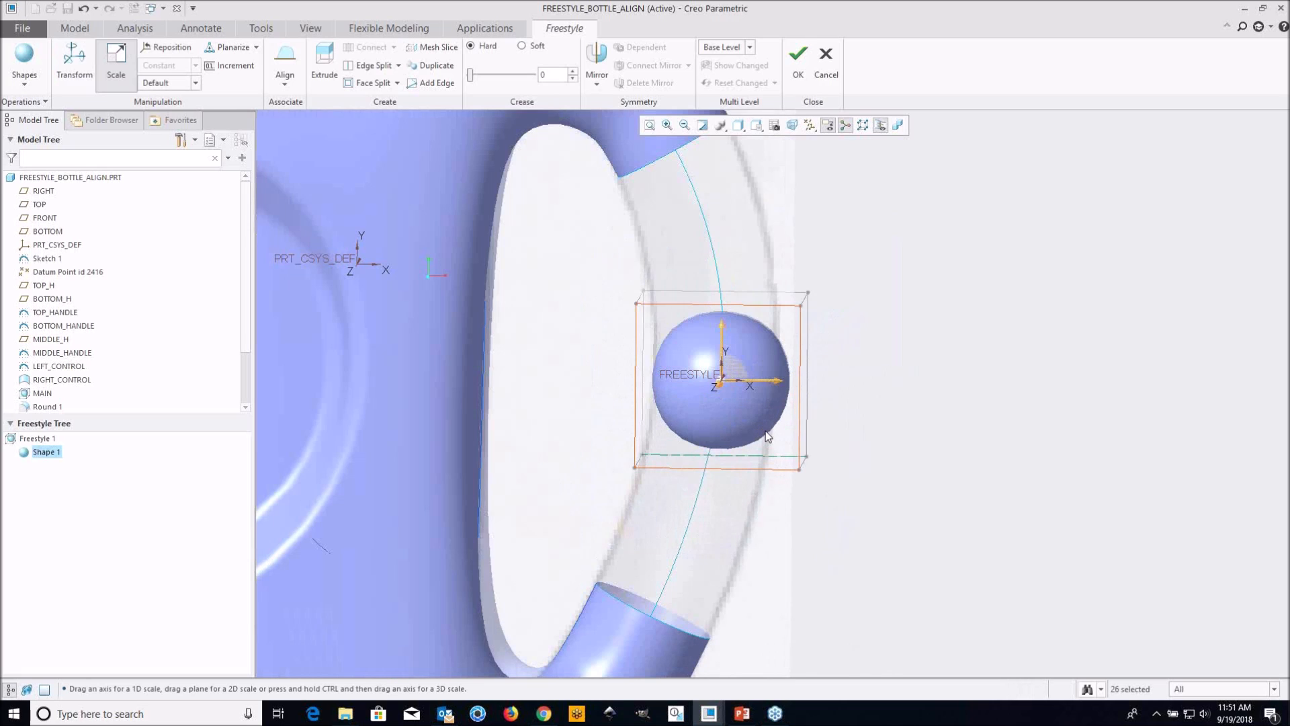
Move the whole control mesh slightly along X toward the bottle body to center it in the handle outline
right_click(845, 385)
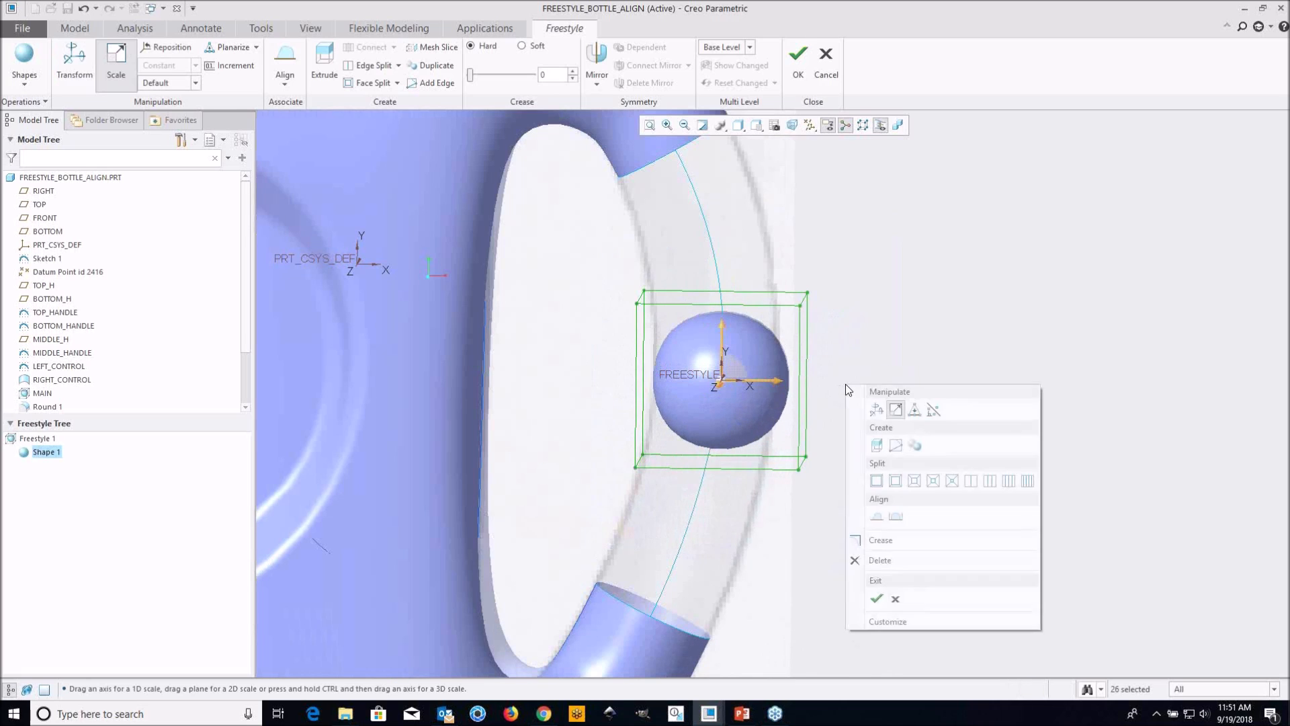
click(876, 408)
drag(688, 470, 679, 473)
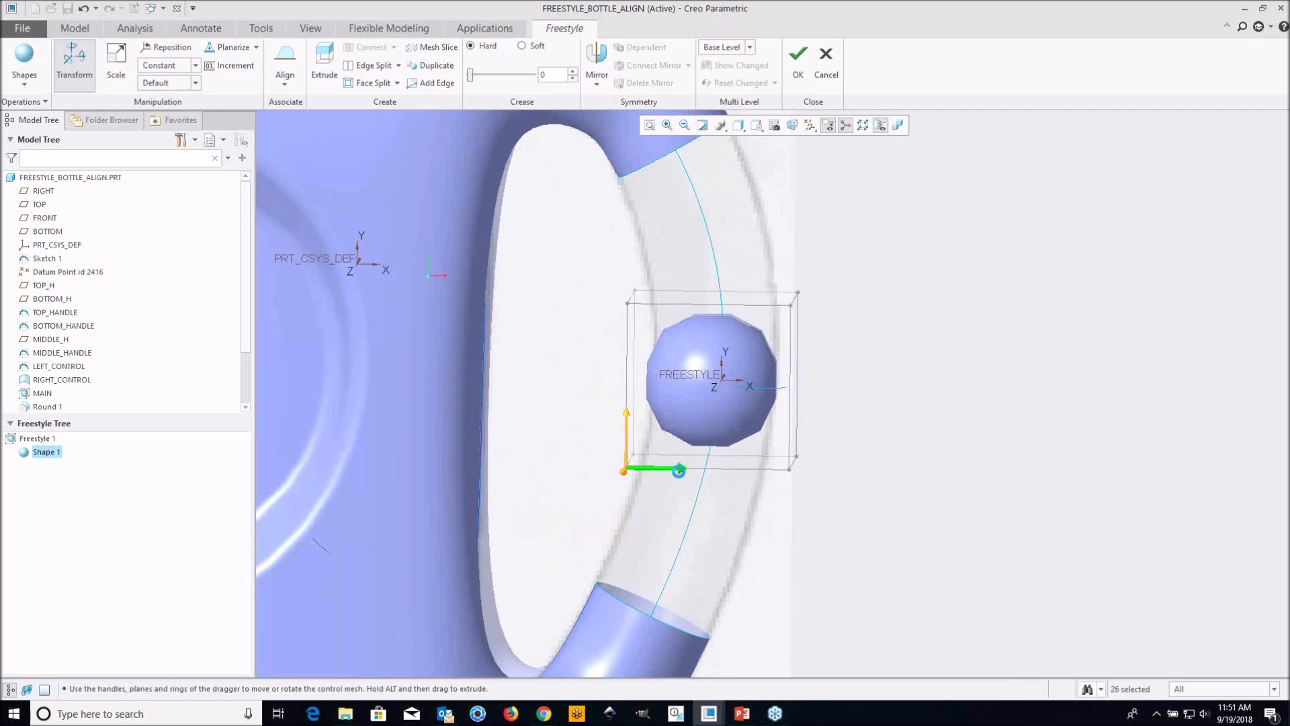
click(875, 418)
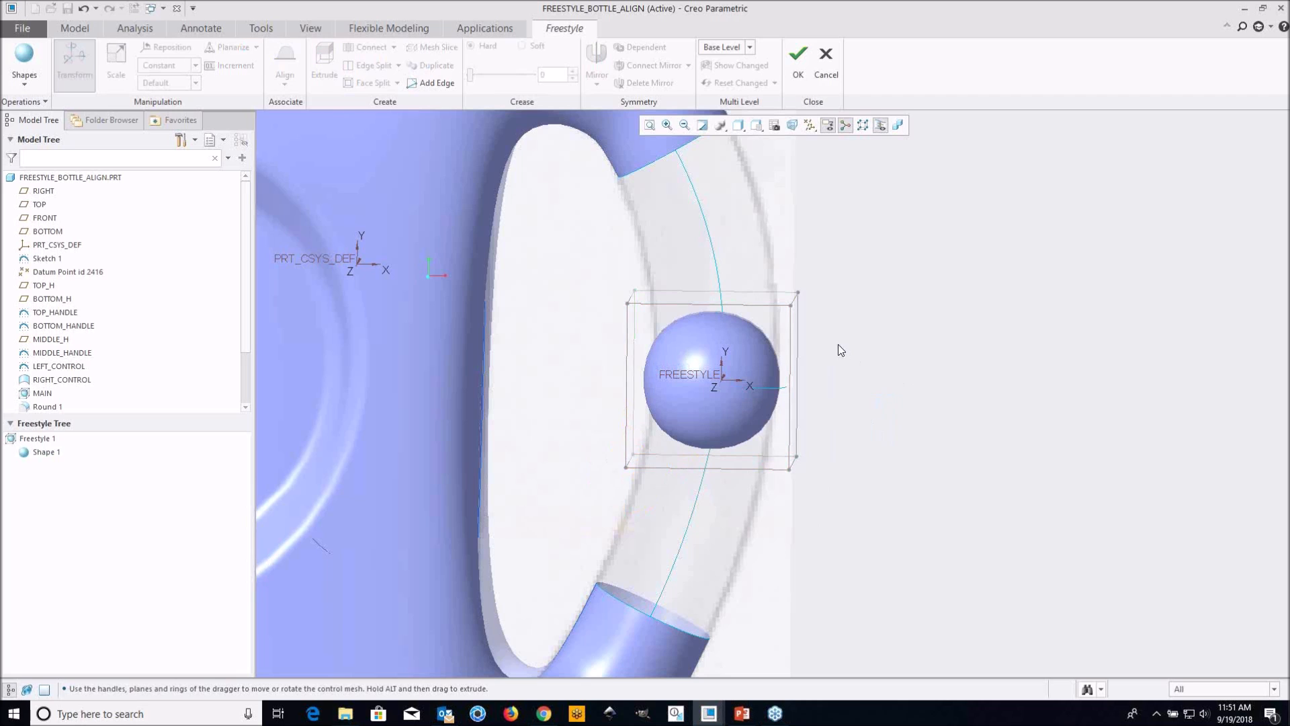
Mirror the sphere about the FRONT plane, using the rear face of its control mesh
scroll(838, 345, up, 3)
scroll(764, 277, up, 1)
scroll(764, 272, down, 2)
middle_drag(764, 269, 815, 331)
scroll(790, 357, down, 2)
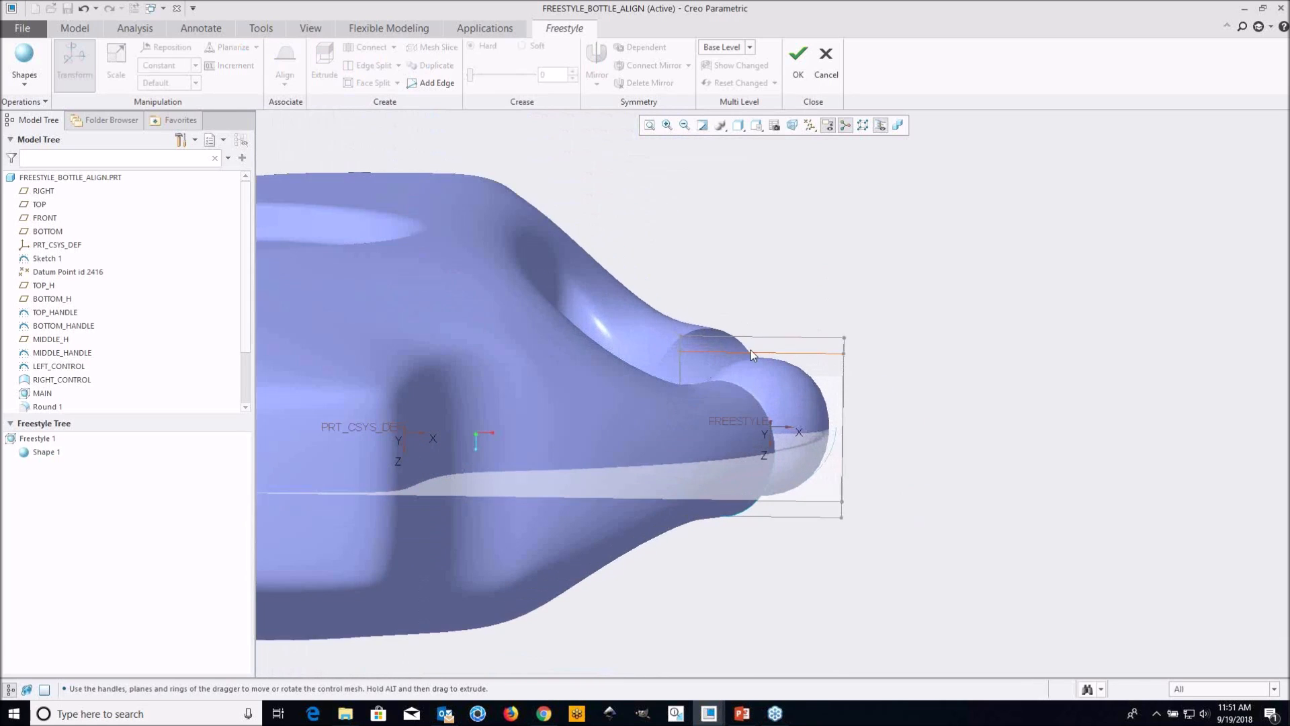
scroll(715, 316, down, 1)
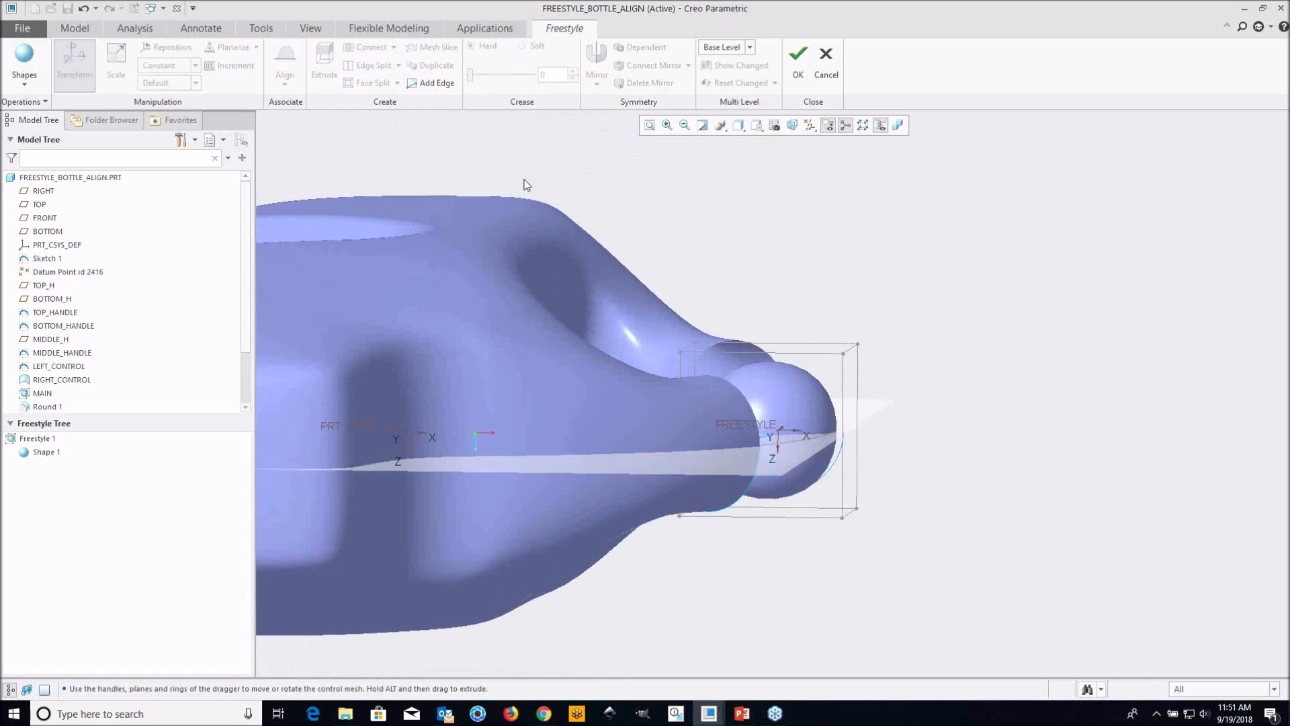
drag(576, 219, 906, 370)
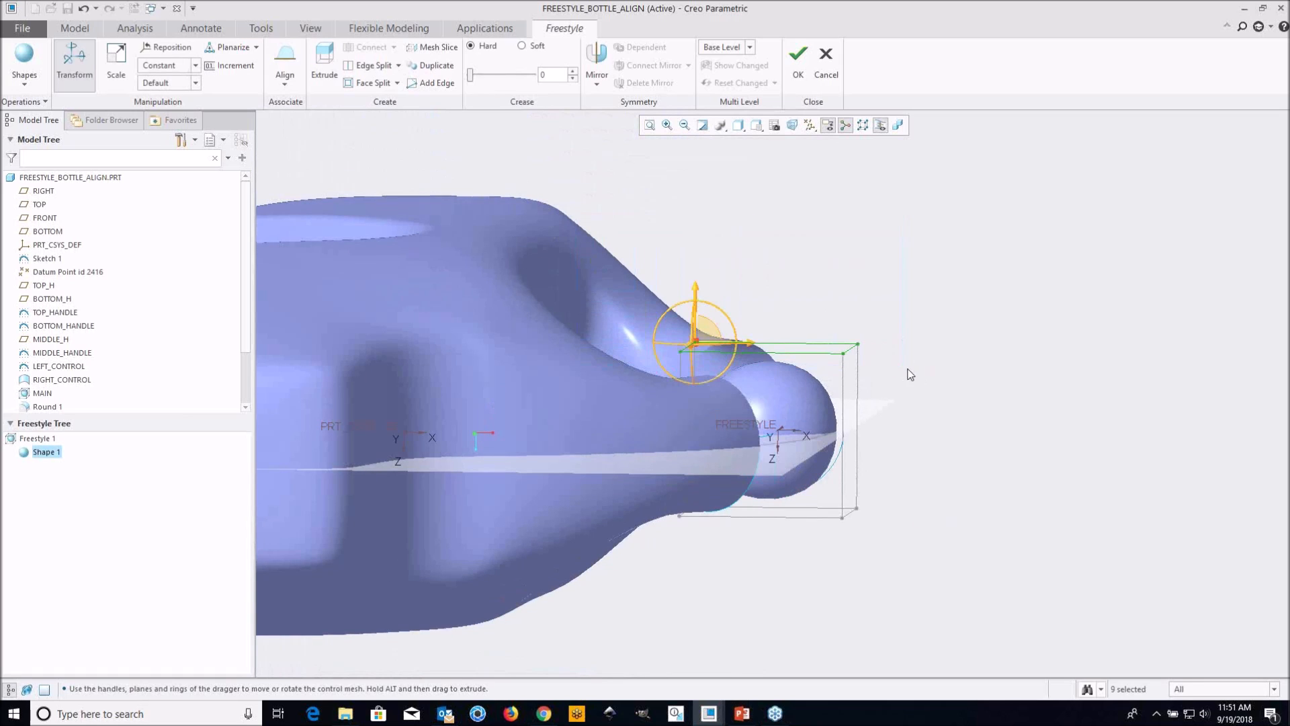
click(596, 64)
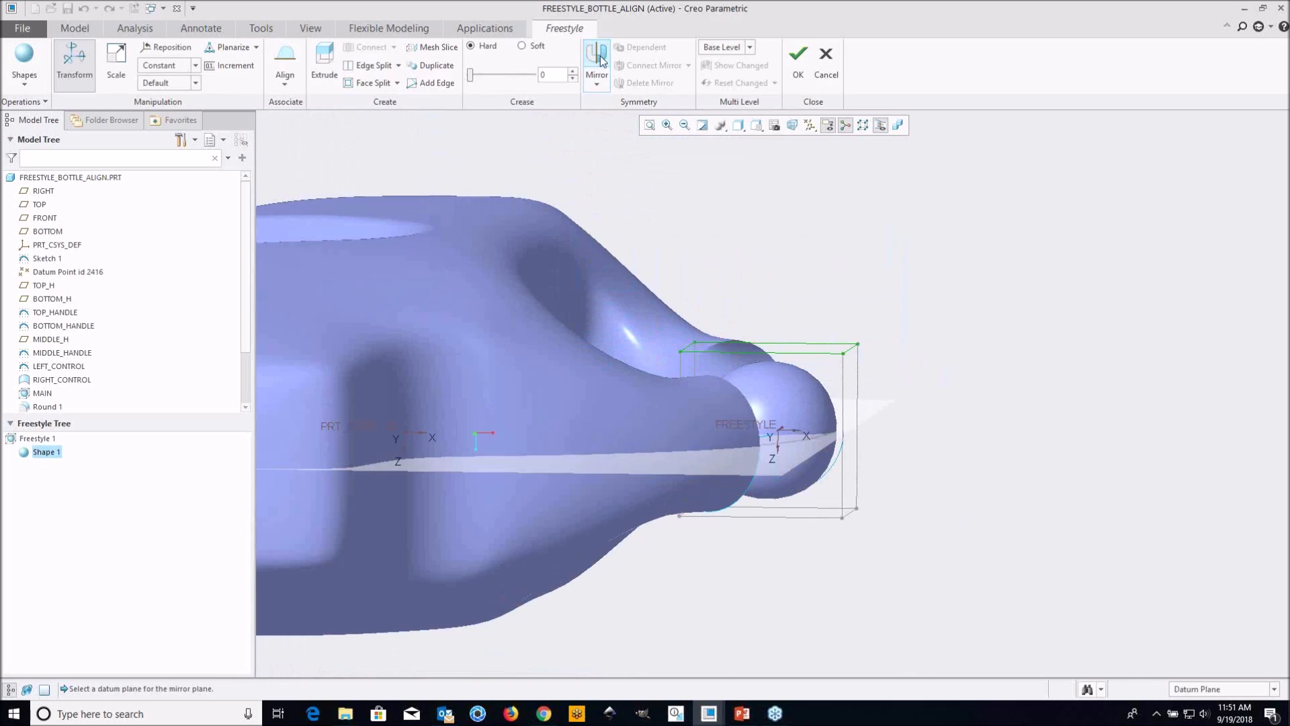
click(53, 219)
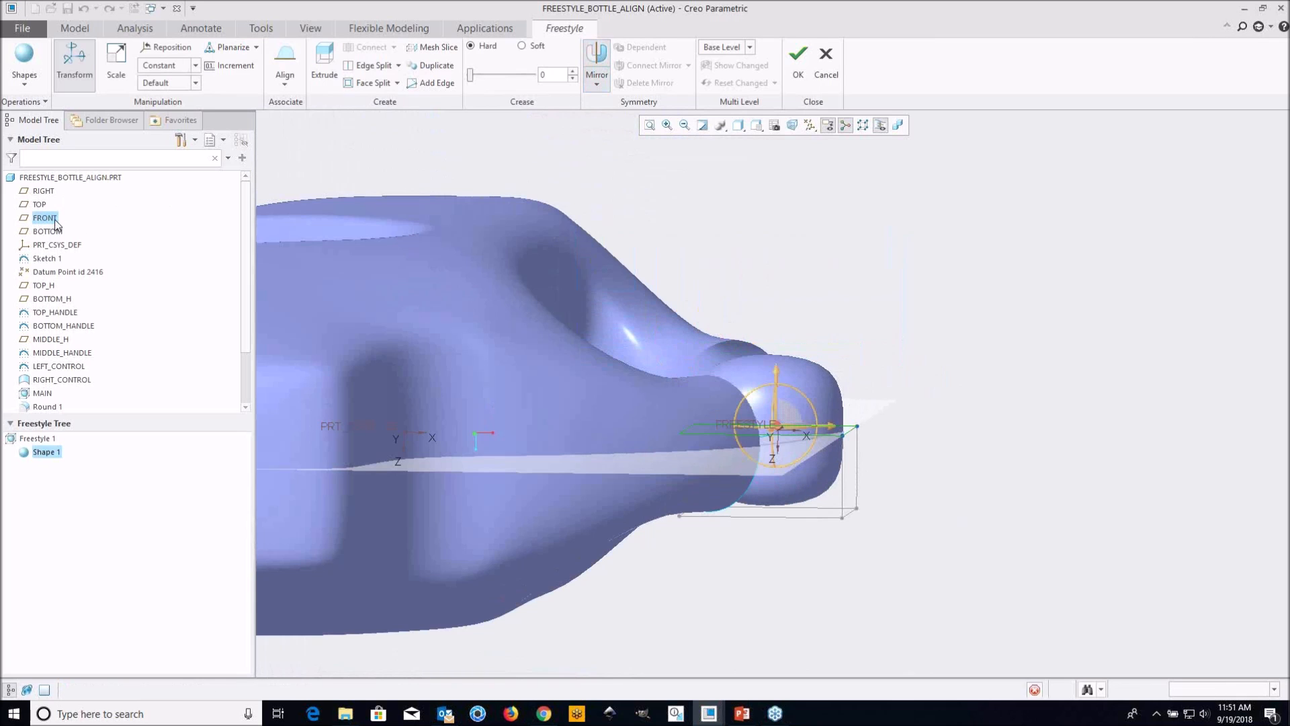
Extrude the upper face of the mirrored shape's control mesh and raise it along Y toward the upper handle stub
middle_drag(798, 371, 703, 336)
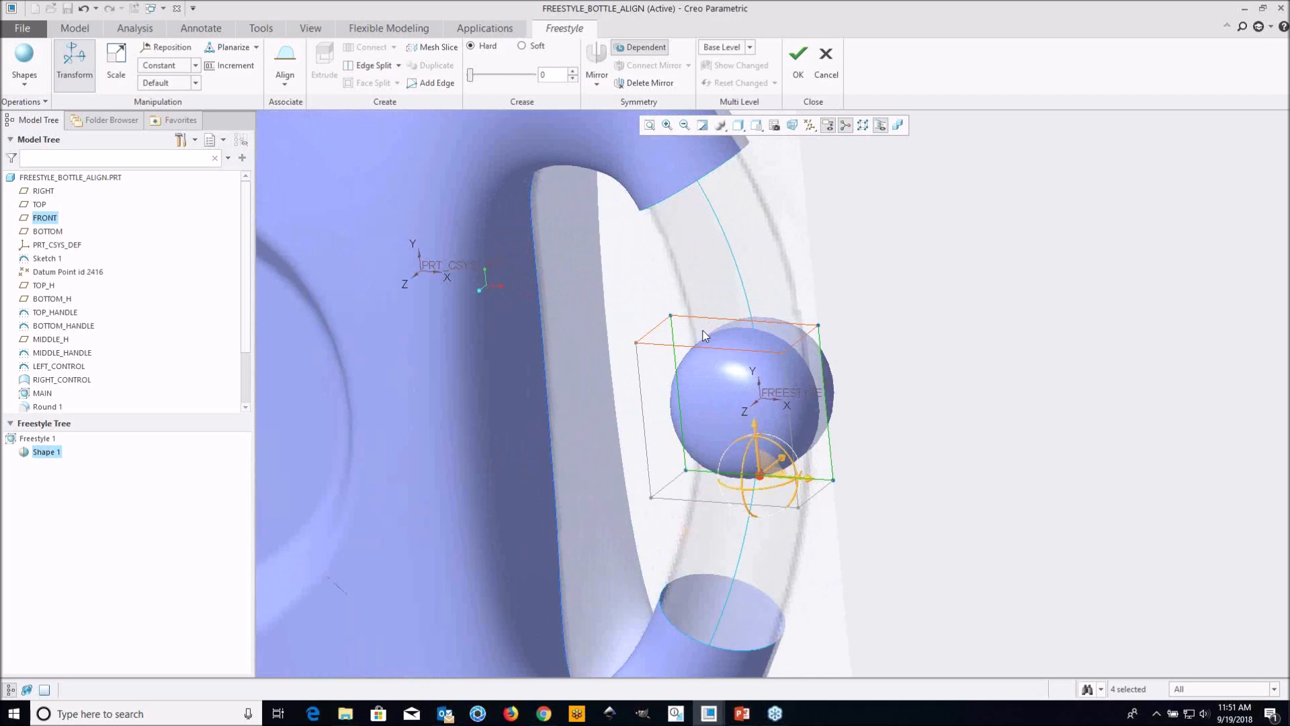
click(708, 336)
middle_drag(856, 254, 806, 329)
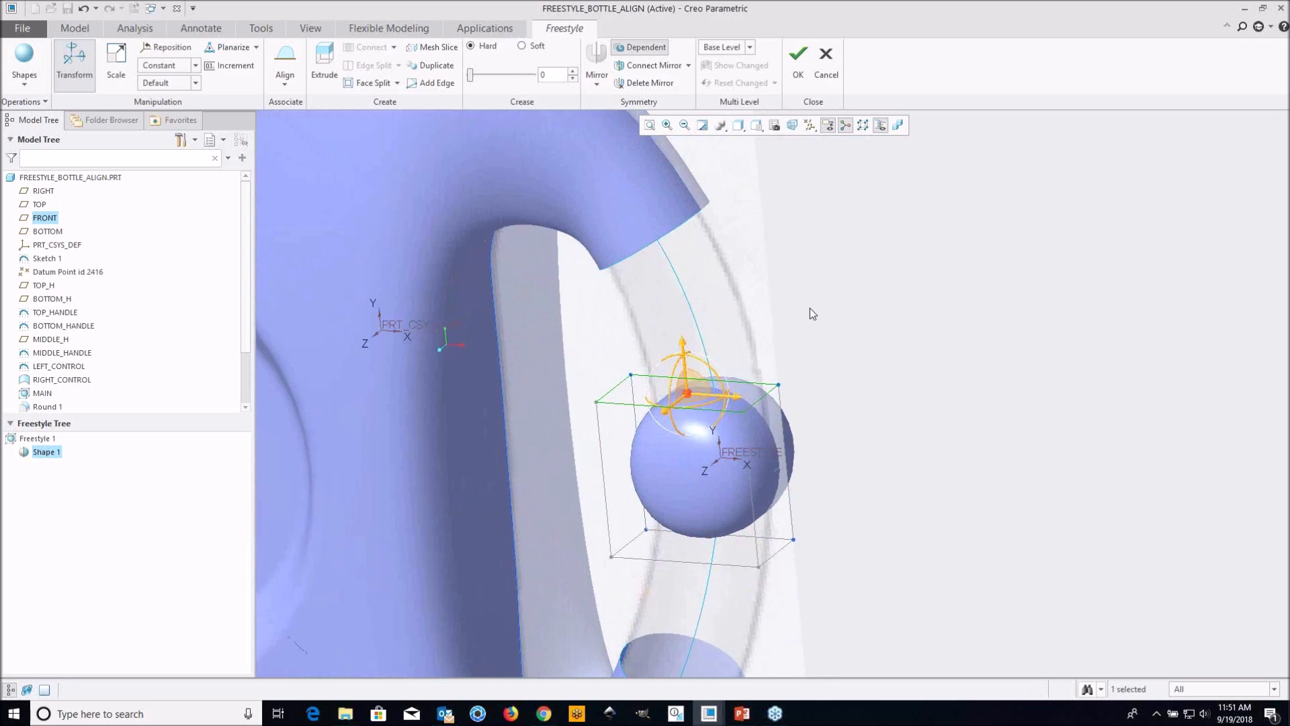
right_click(809, 308)
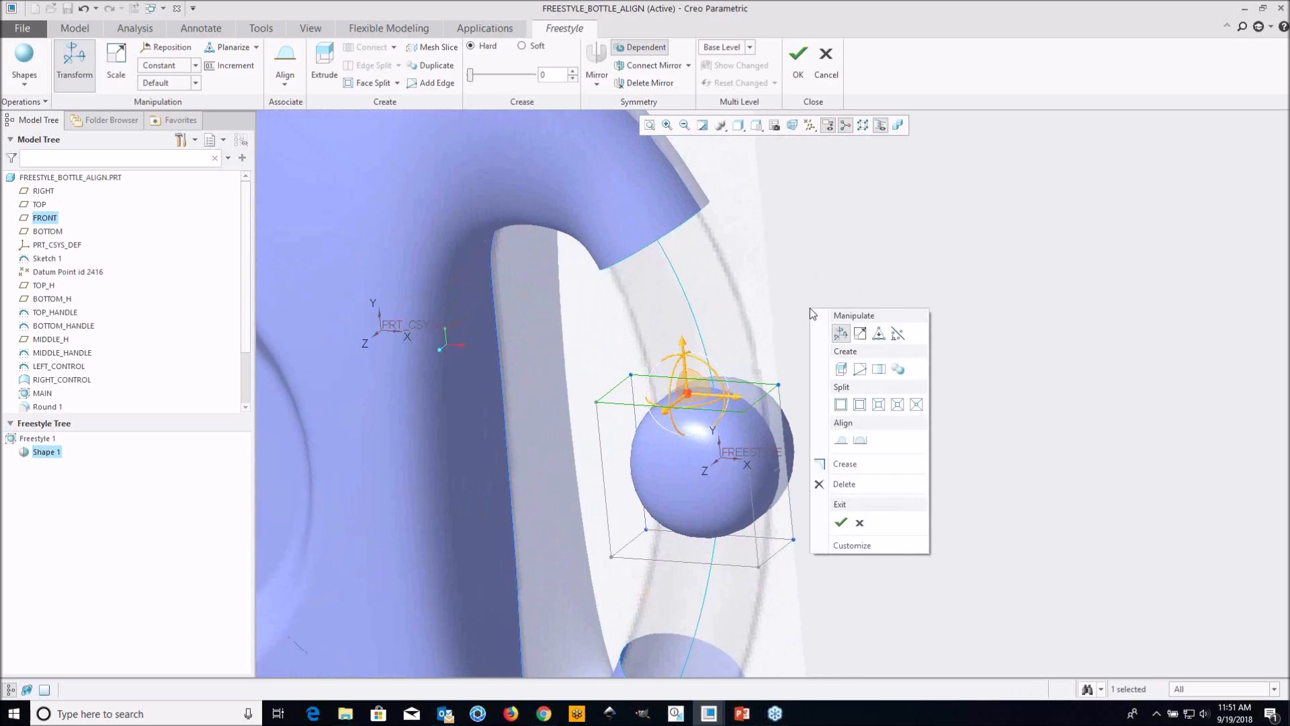
click(839, 369)
shift+middle_drag(694, 286, 723, 354)
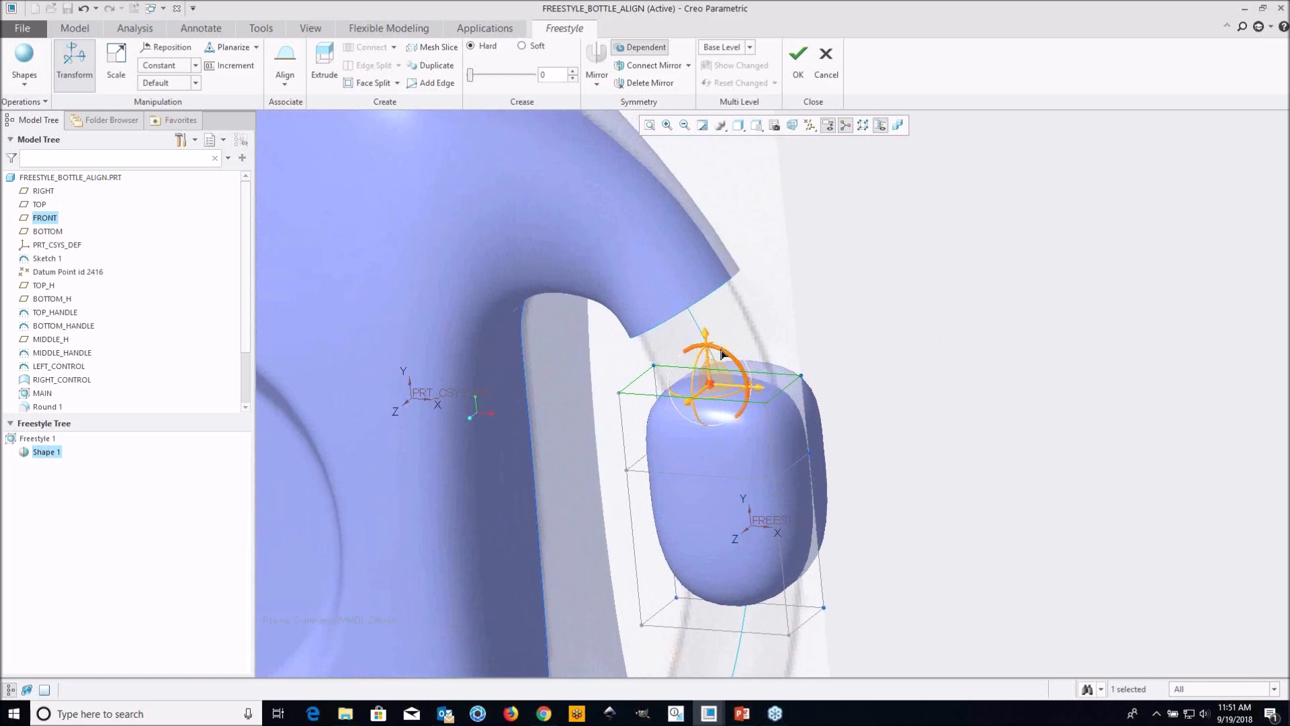
drag(708, 336, 705, 300)
middle_drag(731, 300, 695, 365)
Delete the upper end face of the control mesh to open the shape toward the upper handle stub
scroll(695, 365, down, 1)
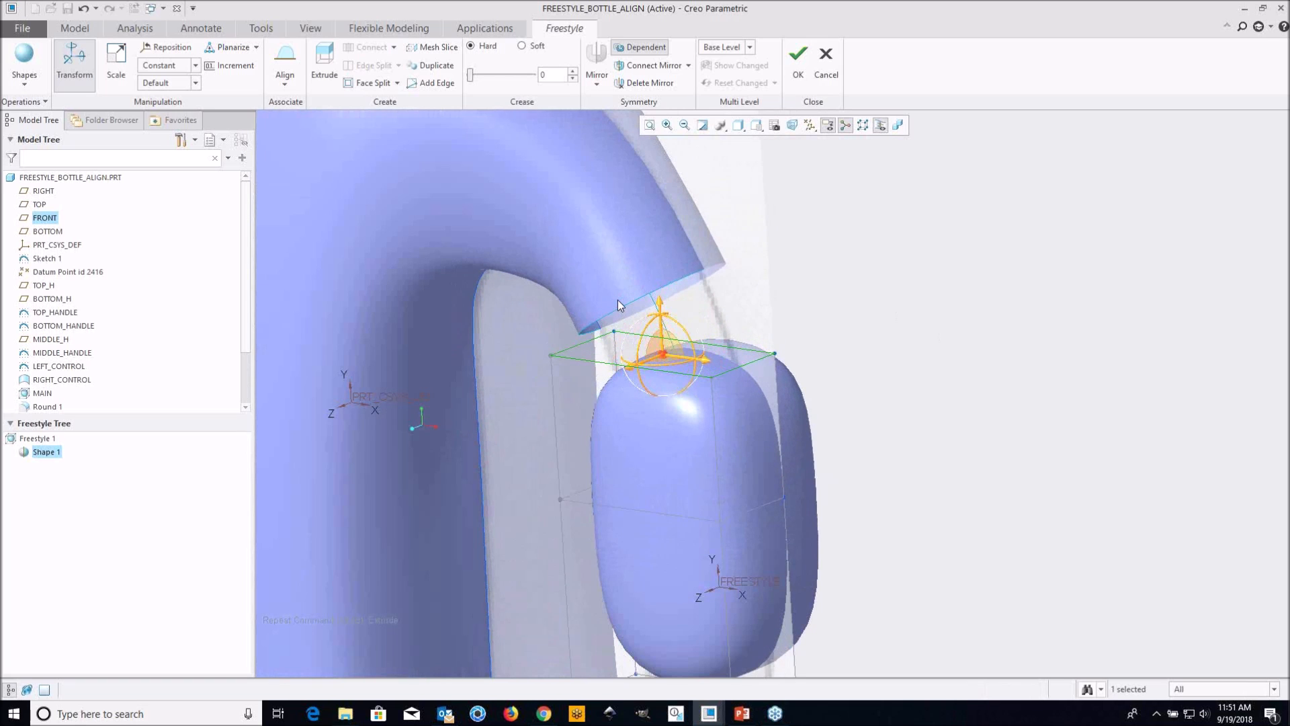
scroll(743, 333, up, 1)
shift+middle_drag(761, 340, 804, 321)
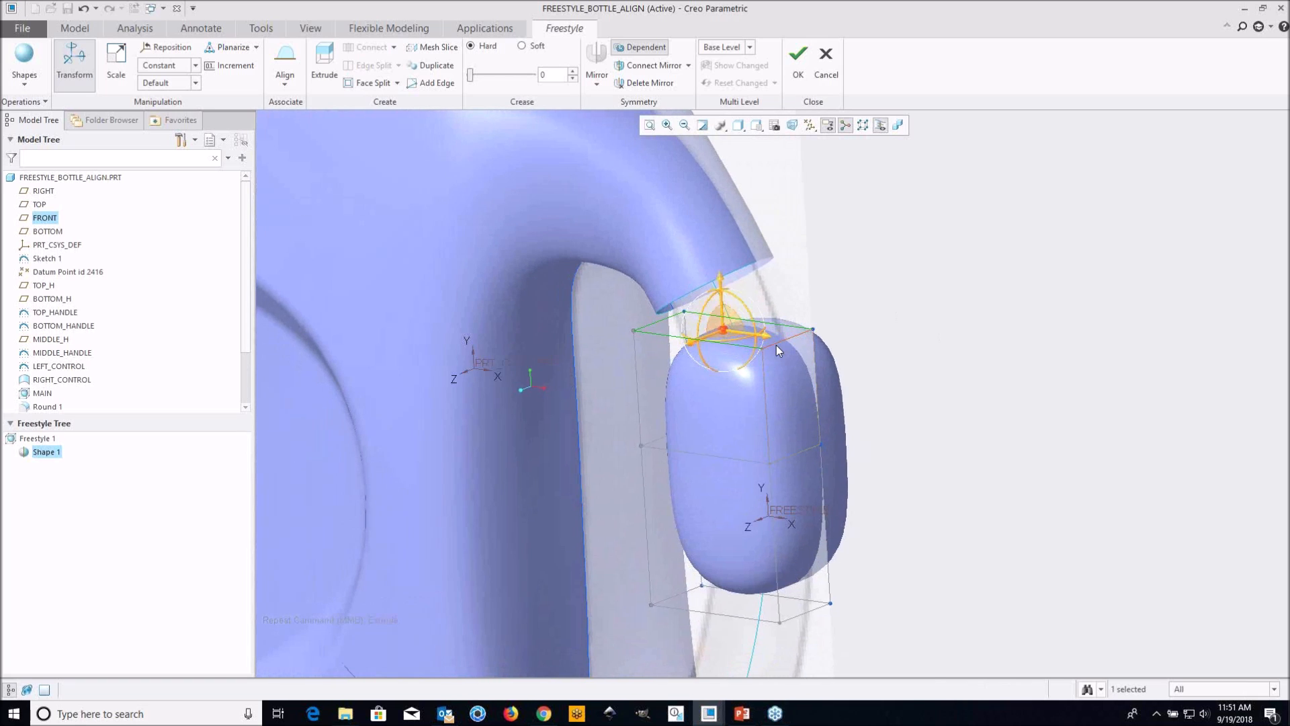
scroll(772, 347, down, 2)
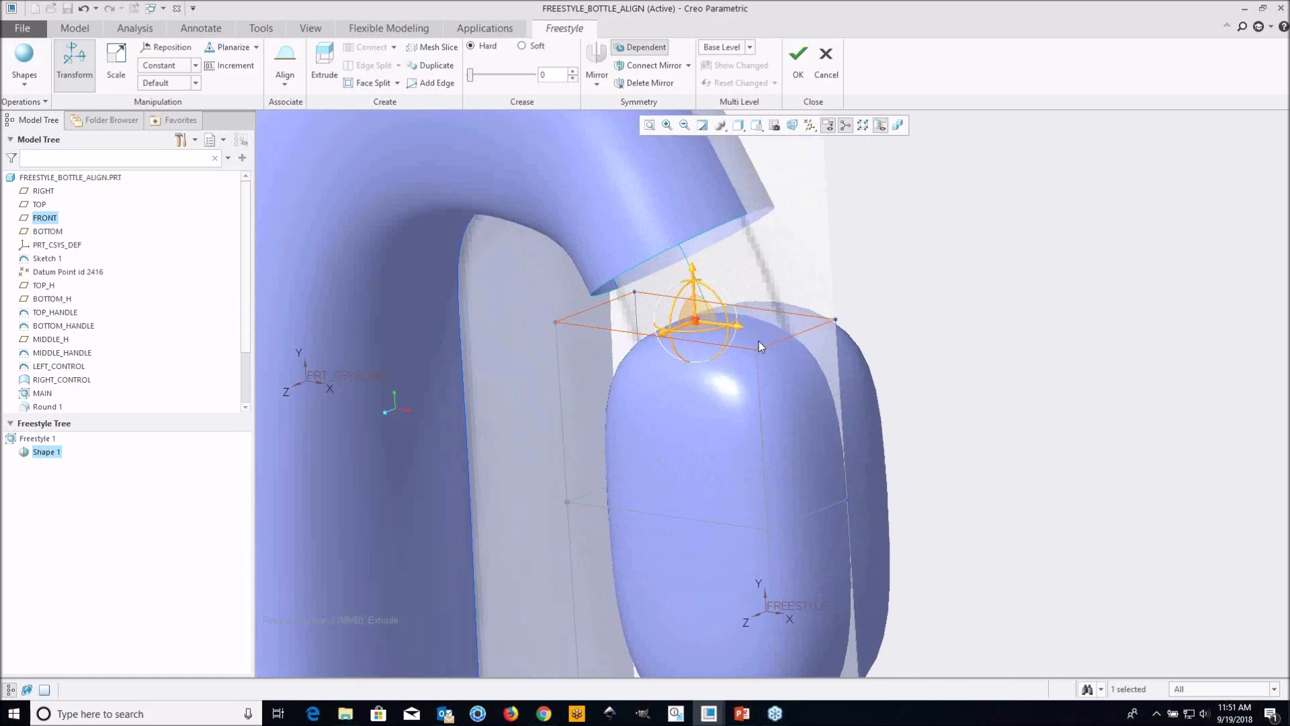
scroll(758, 337, up, 2)
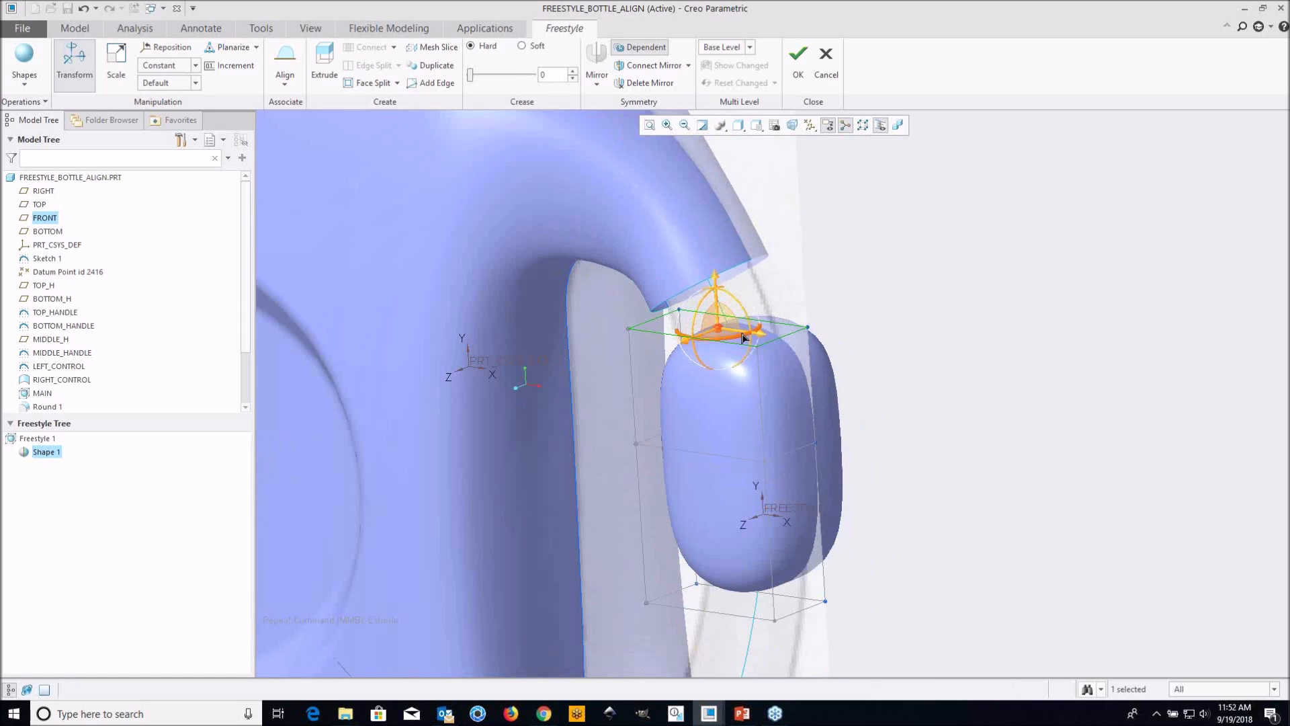
right_click(857, 299)
click(892, 474)
shift+middle_drag(792, 401, 784, 318)
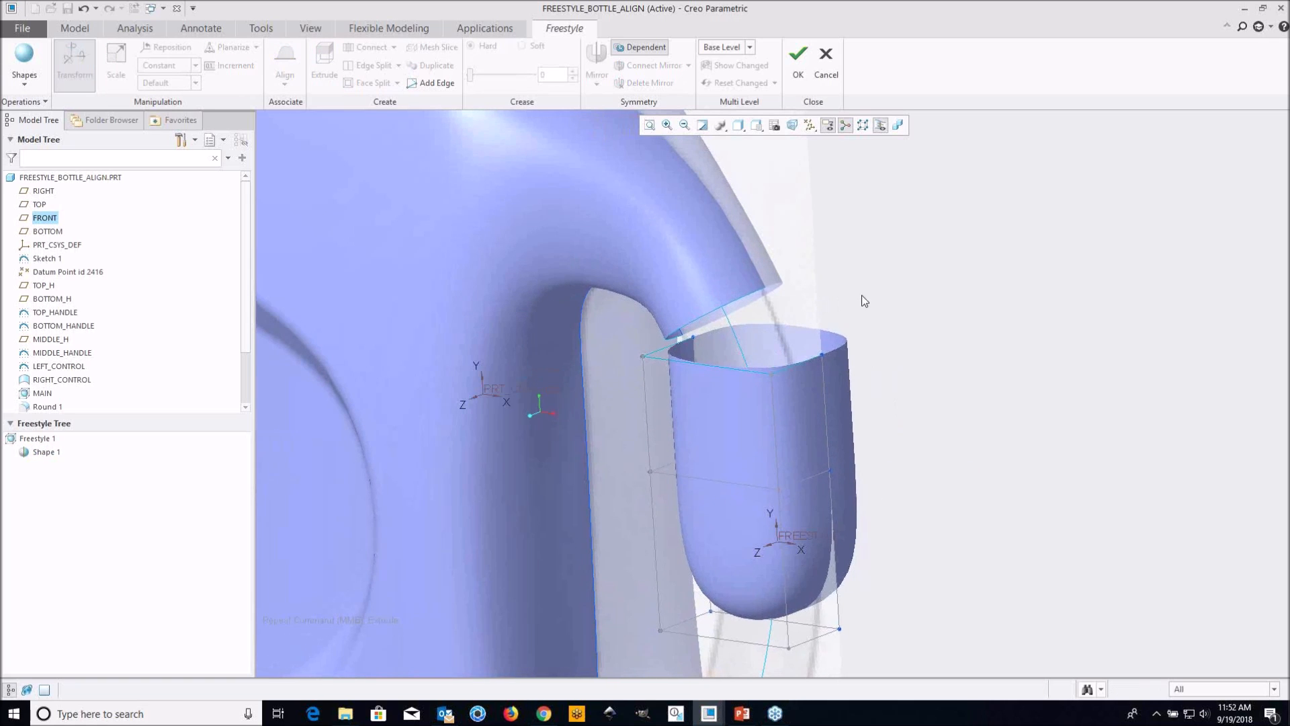
Examine the shape's open upper edges beside the open edge of the upper handle stub
scroll(712, 326, down, 2)
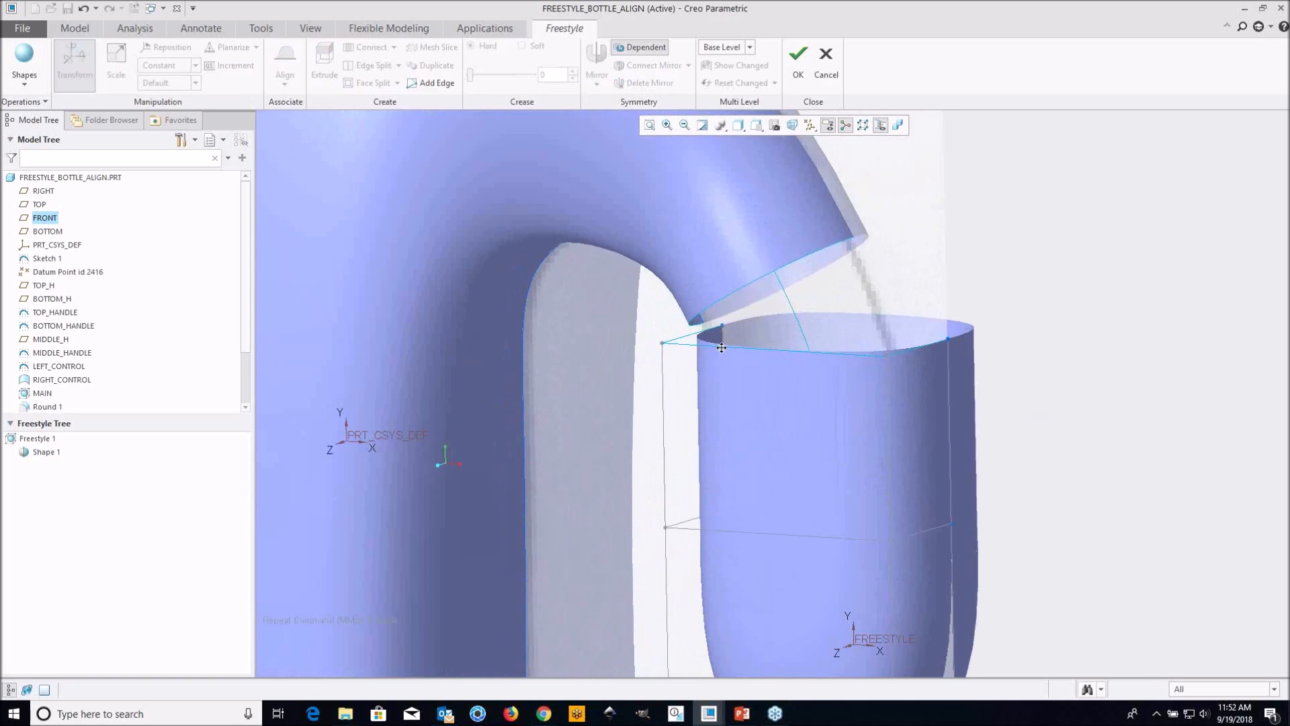
shift+middle_drag(721, 348, 708, 357)
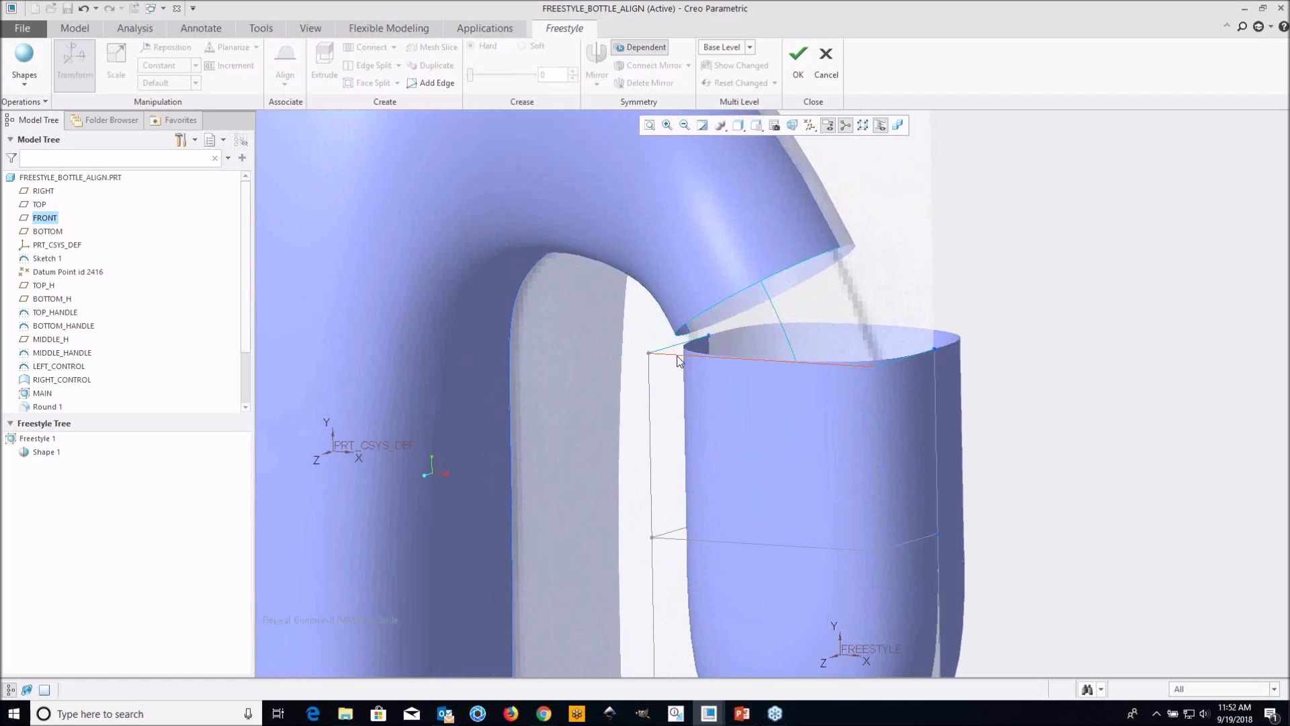
middle_drag(727, 376, 688, 375)
scroll(672, 405, up, 2)
scroll(688, 374, down, 2)
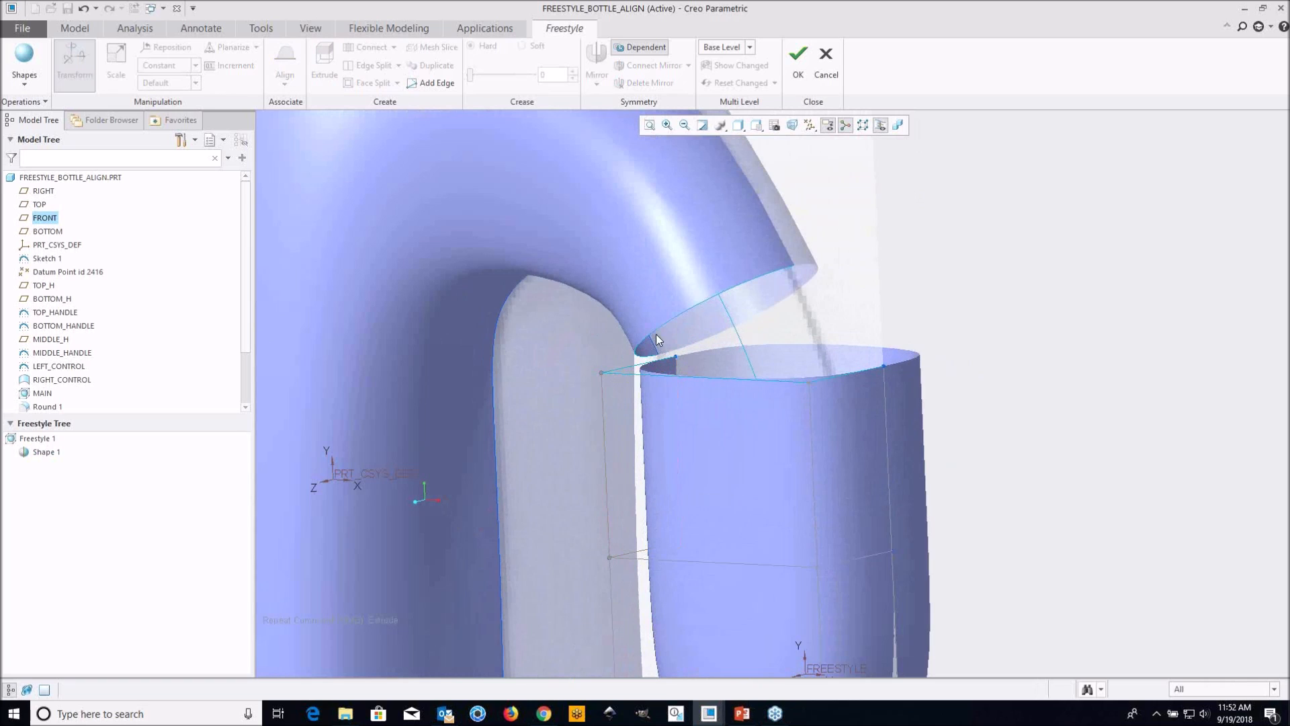
Align the three open upper edges of the shape's control mesh to the open edge of the upper handle stub
scroll(686, 352, up, 2)
middle_drag(687, 352, 708, 396)
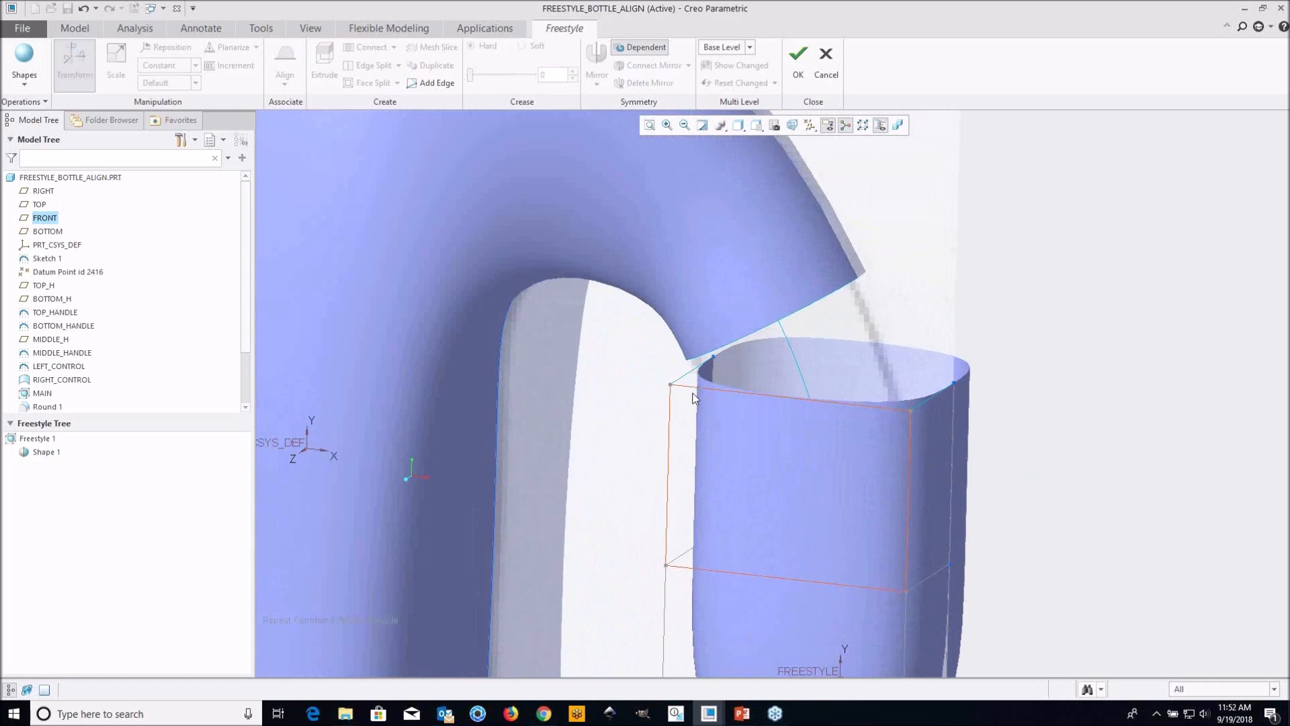
mouse_move(796, 405)
shift+middle_down()
mouse_move(730, 376)
mouse_move(777, 379)
shift+middle_up()
scroll(667, 370, up, 1)
scroll(777, 378, up, 2)
scroll(776, 377, up, 1)
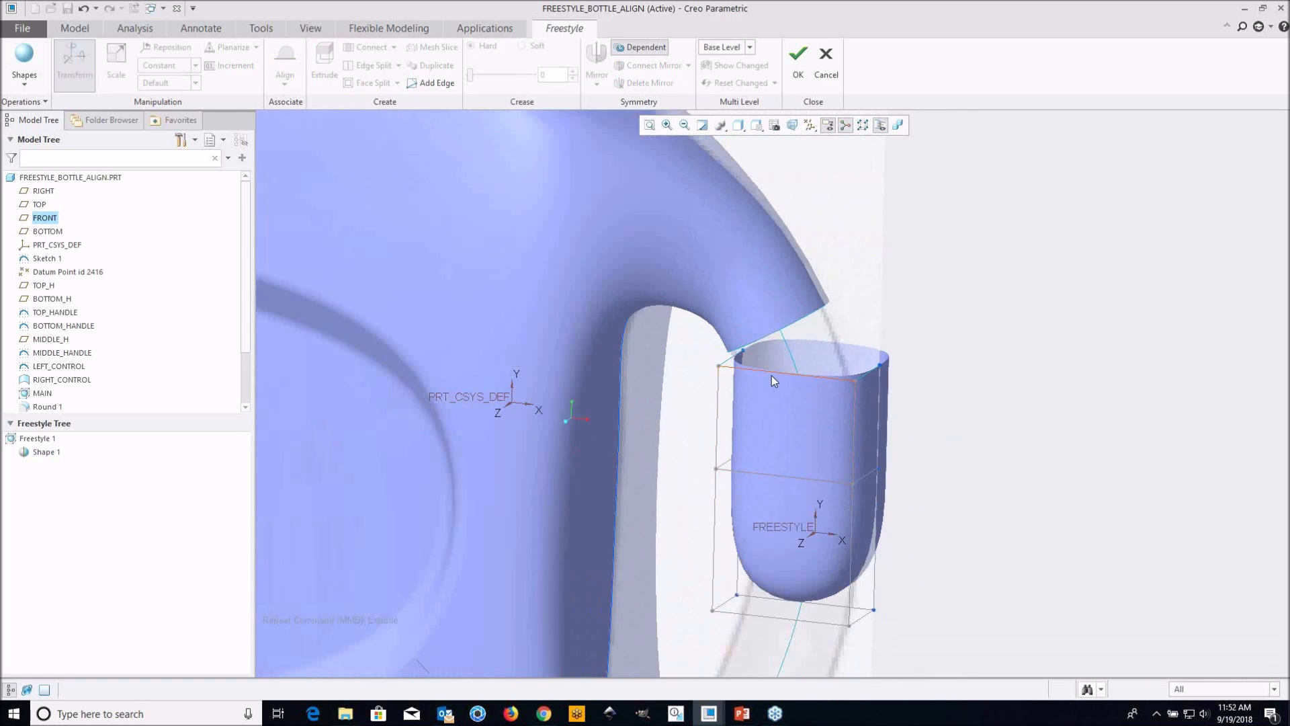
scroll(771, 375, down, 1)
click(721, 362)
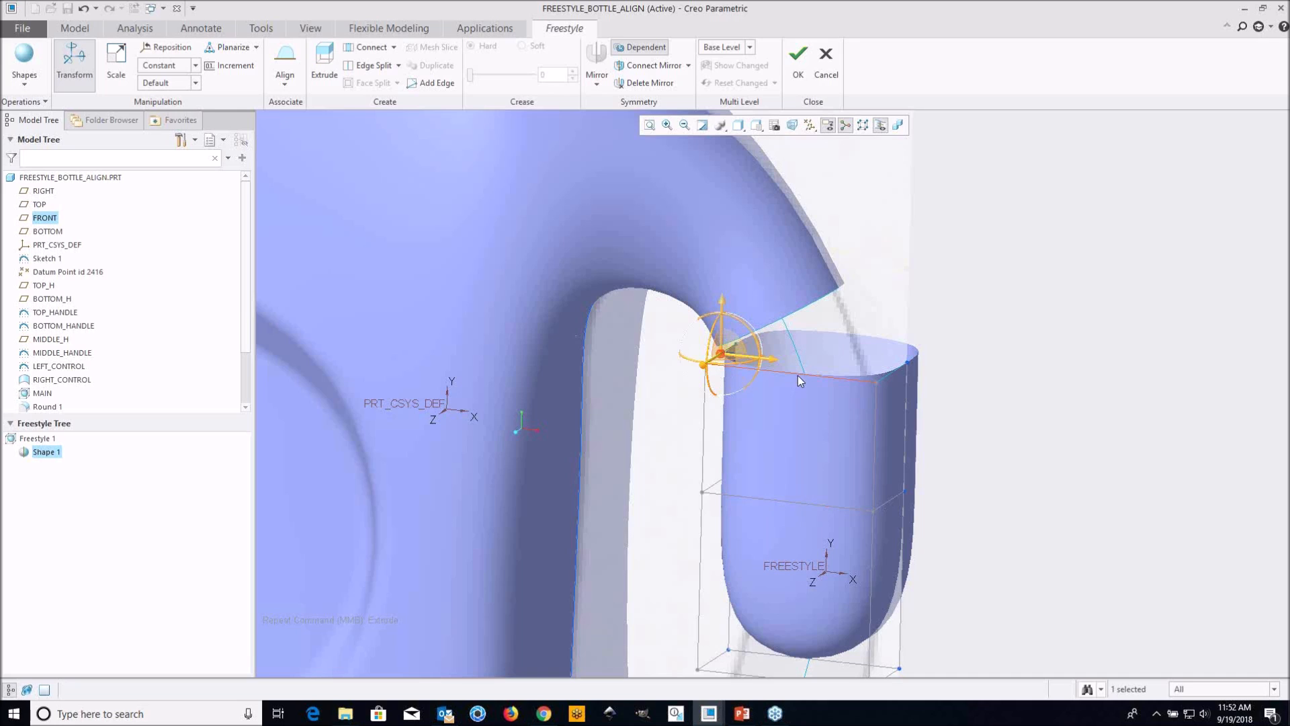
click(888, 374)
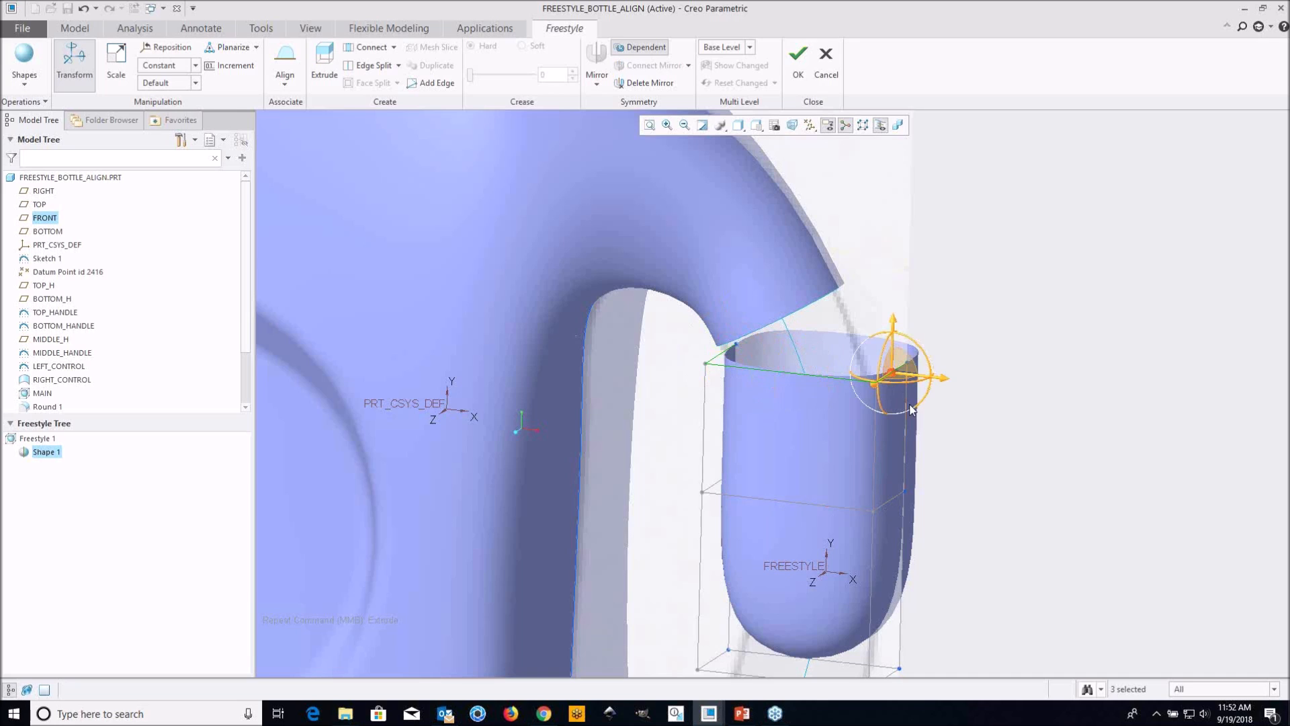
right_click(974, 417)
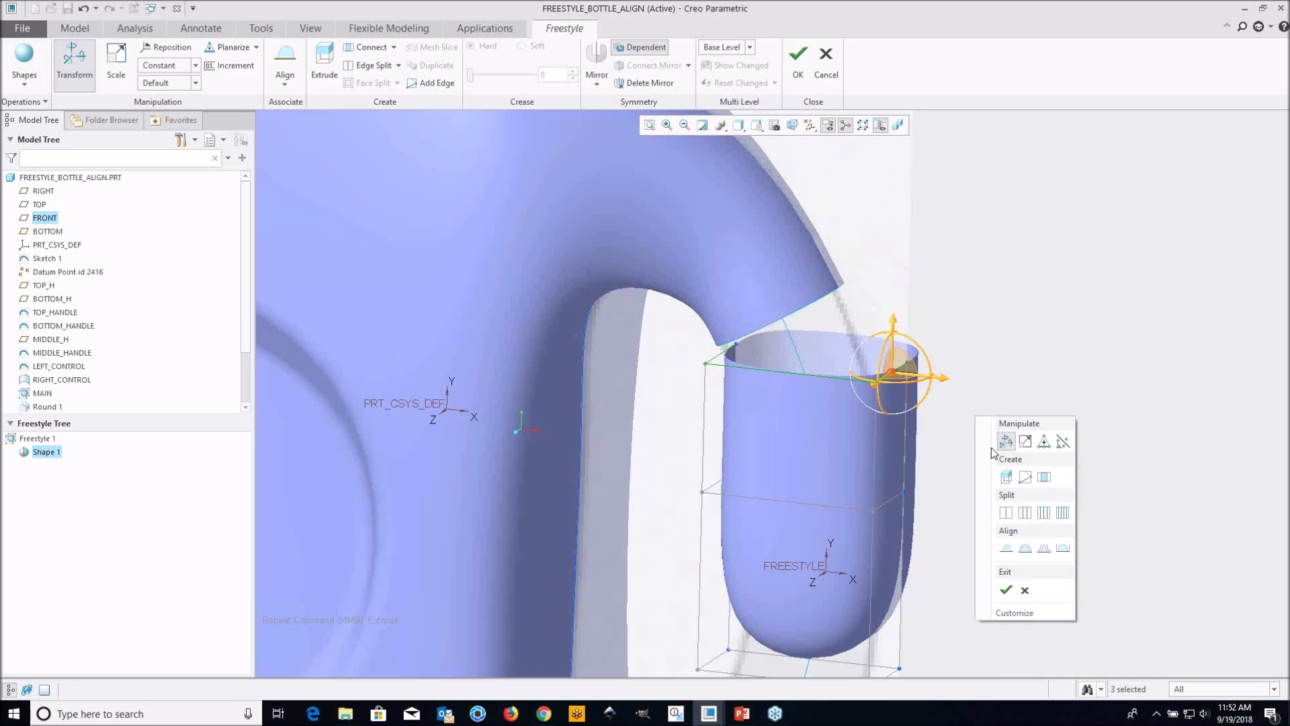
click(1006, 549)
scroll(521, 426, down, 4)
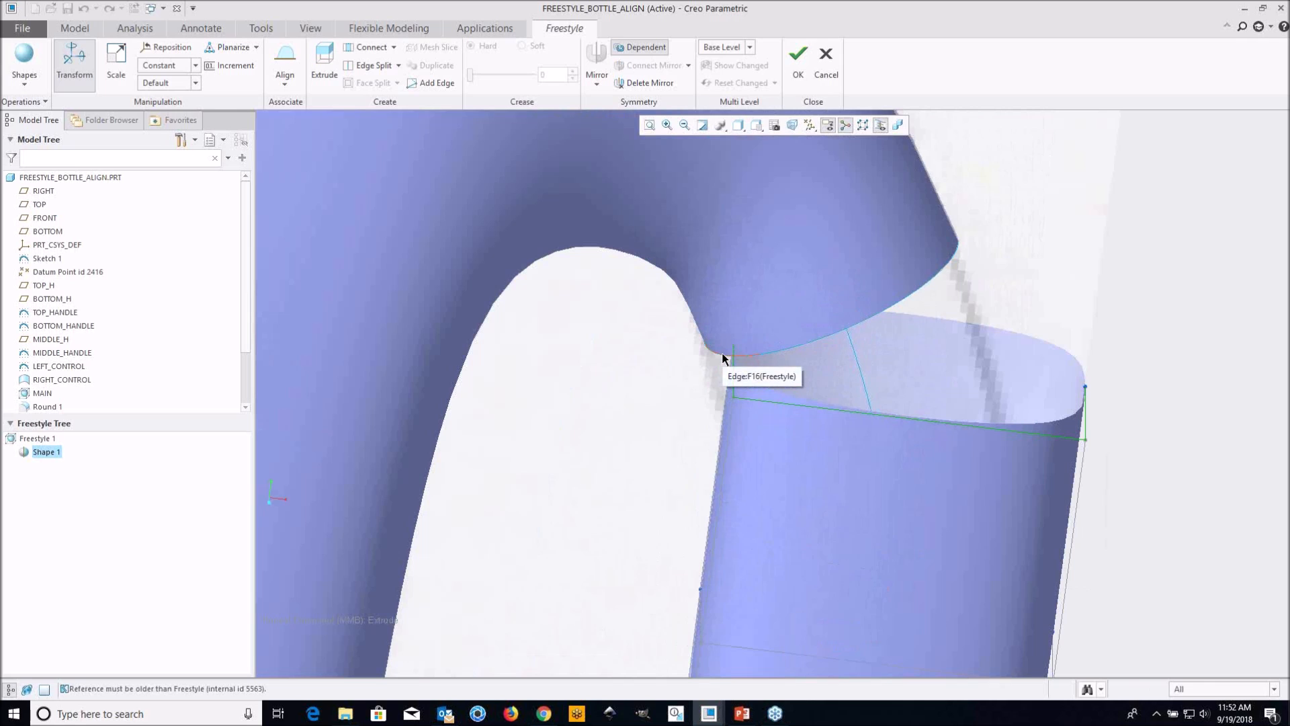
scroll(720, 361, up, 1)
scroll(717, 362, down, 1)
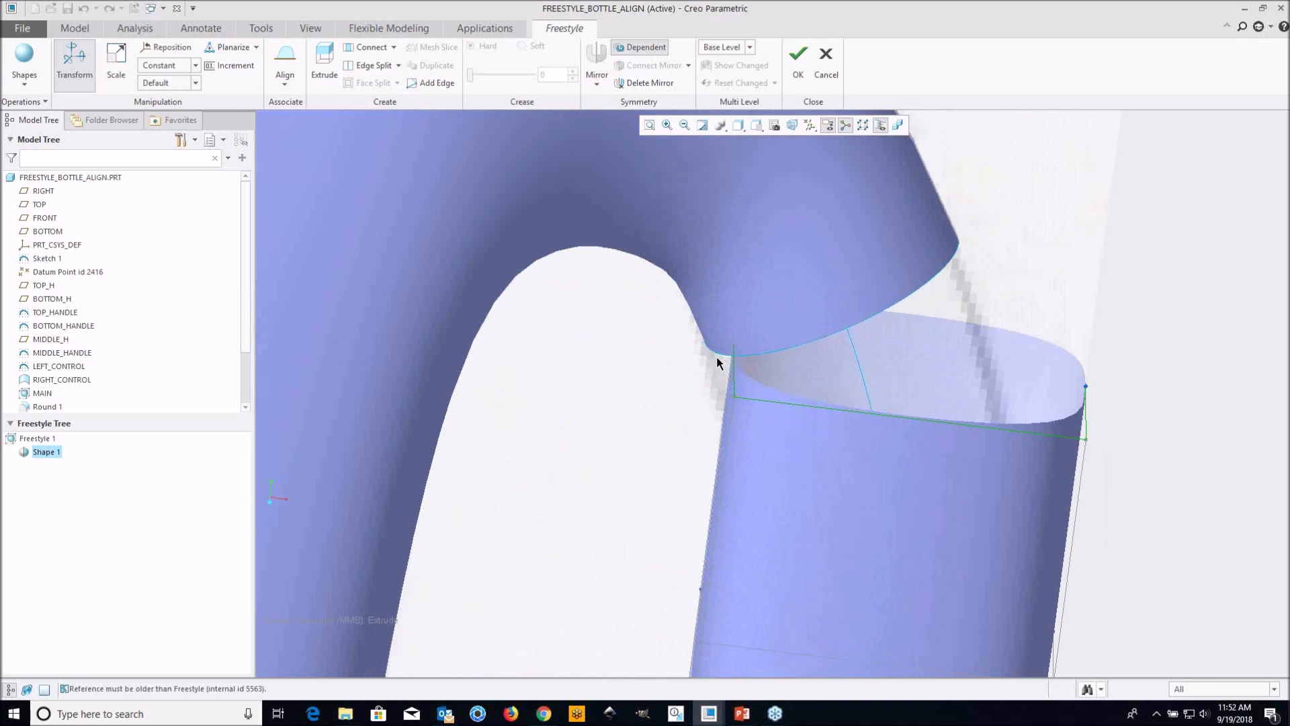
scroll(715, 363, up, 1)
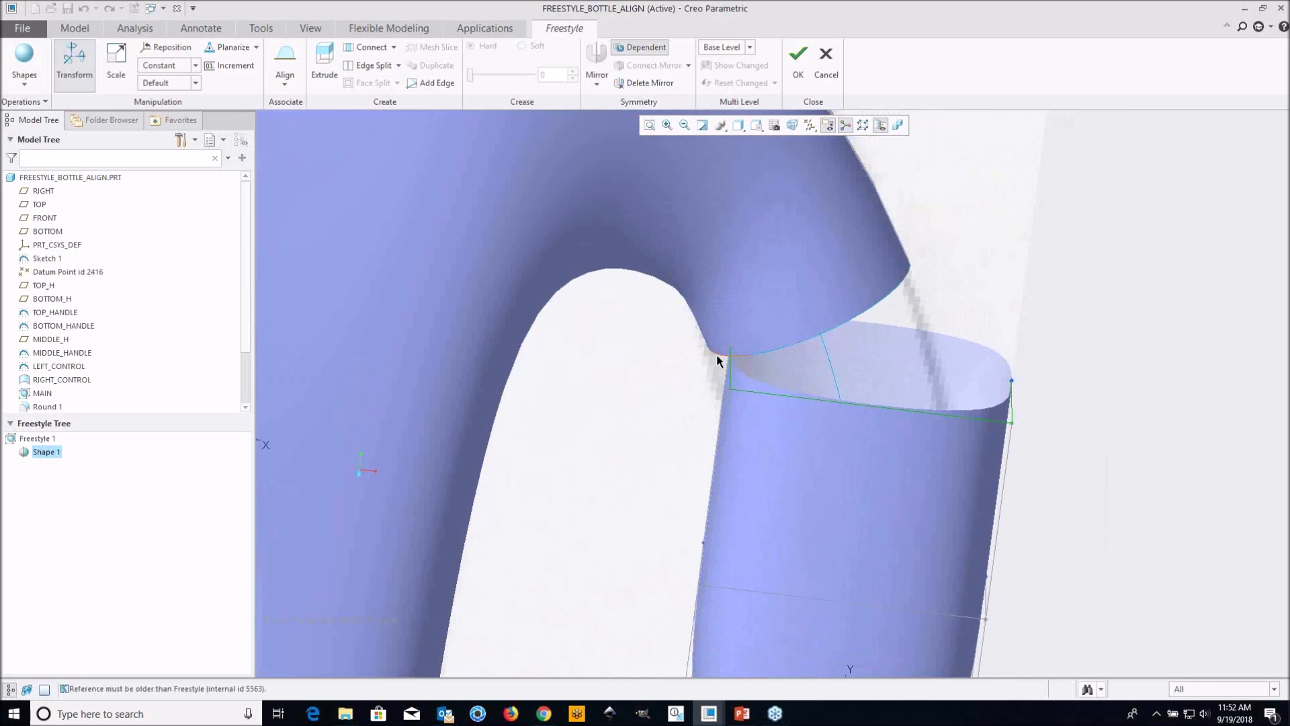
mouse_move(718, 361)
middle_down()
mouse_move(706, 357)
mouse_move(721, 364)
middle_up()
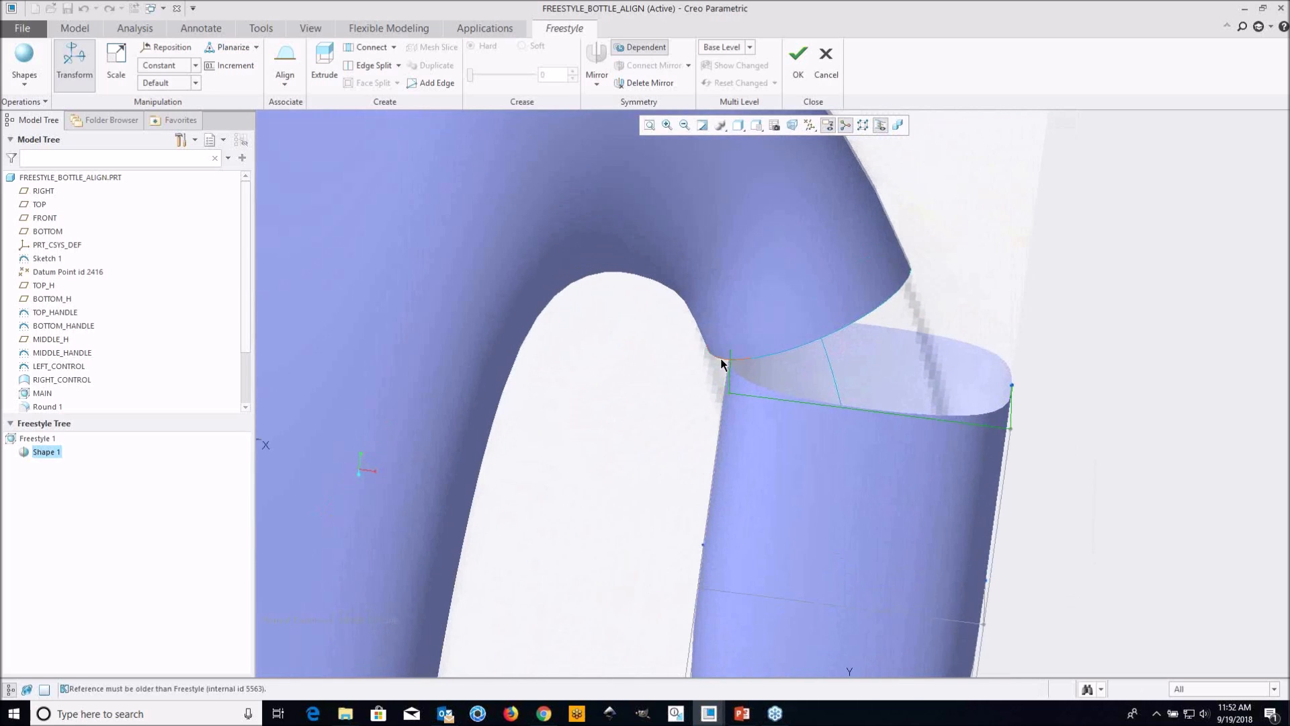
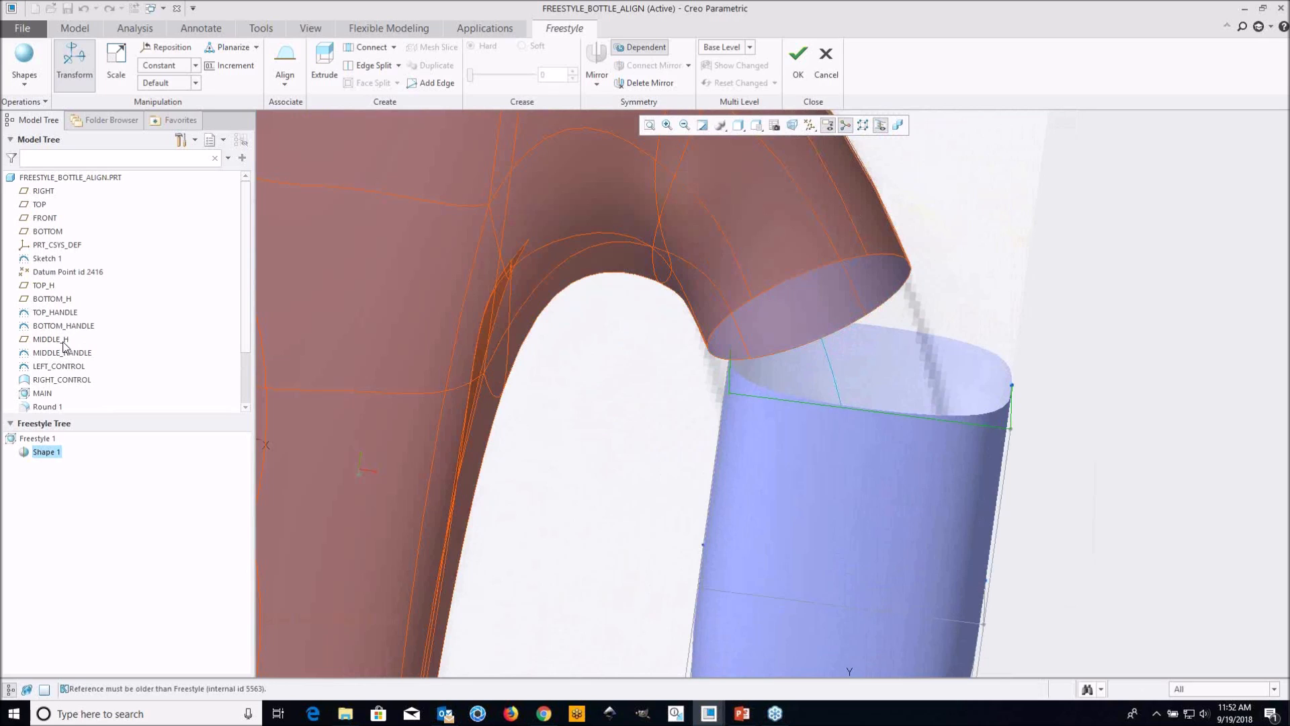
Hide the TOP_HANDLE, BOTTOM_HANDLE and MIDDLE_HANDLE curves
right_click(60, 316)
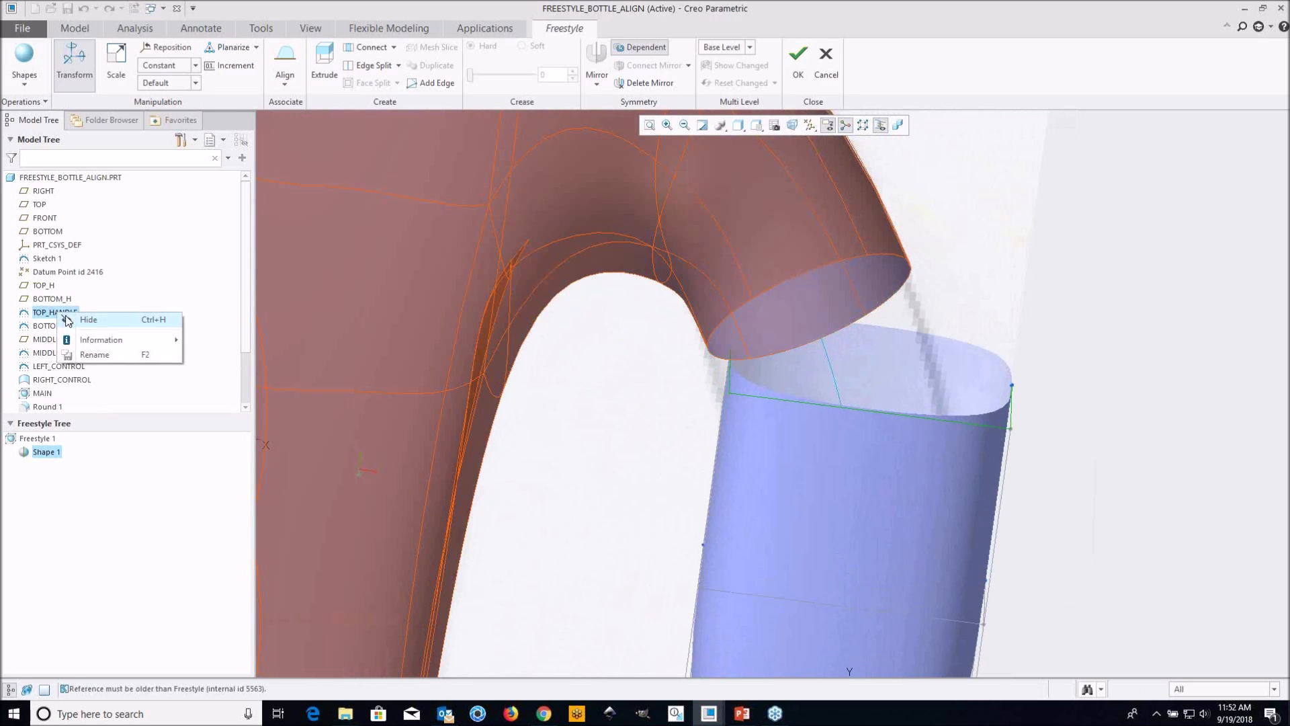
click(77, 321)
right_click(76, 331)
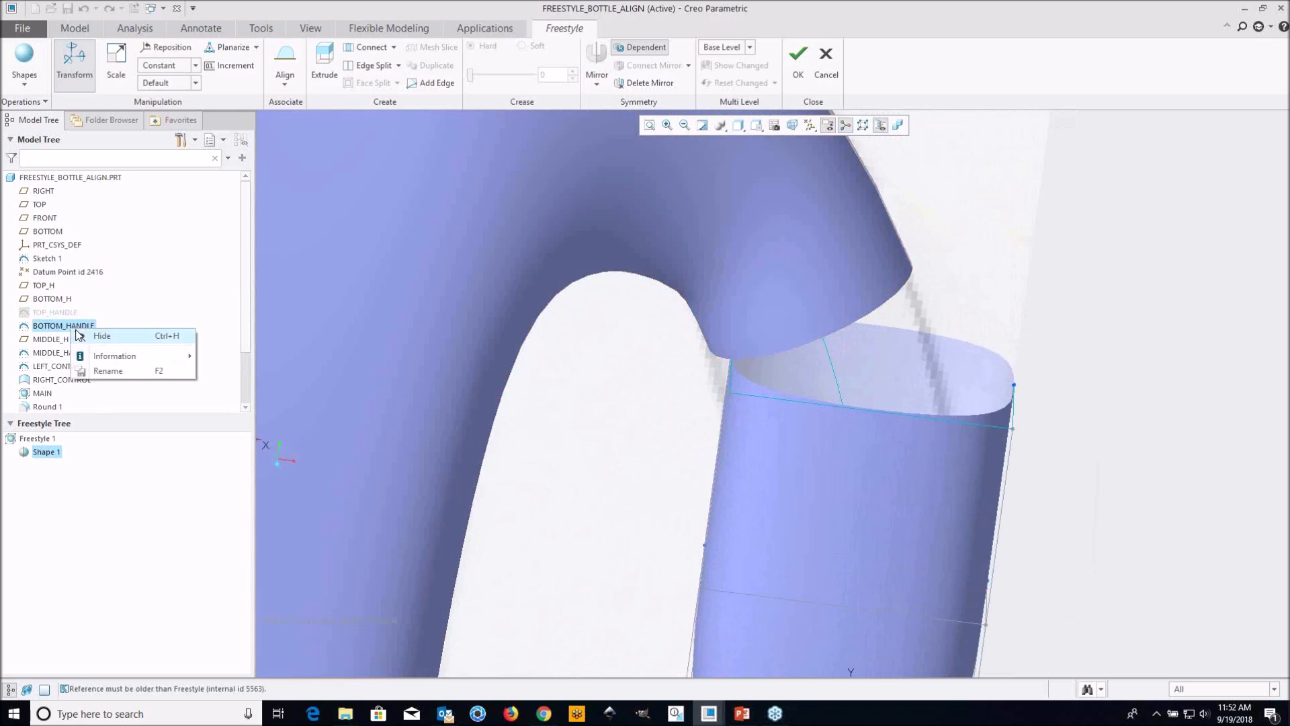
click(98, 341)
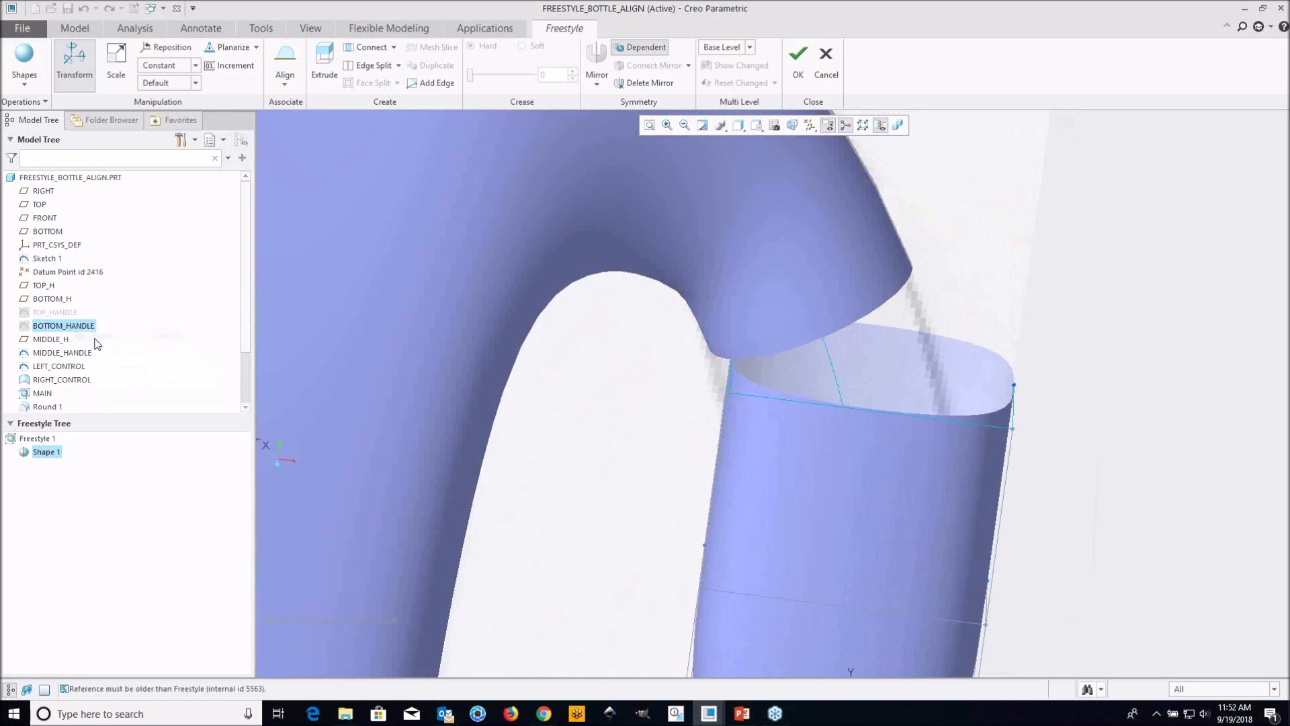
right_click(61, 354)
click(92, 363)
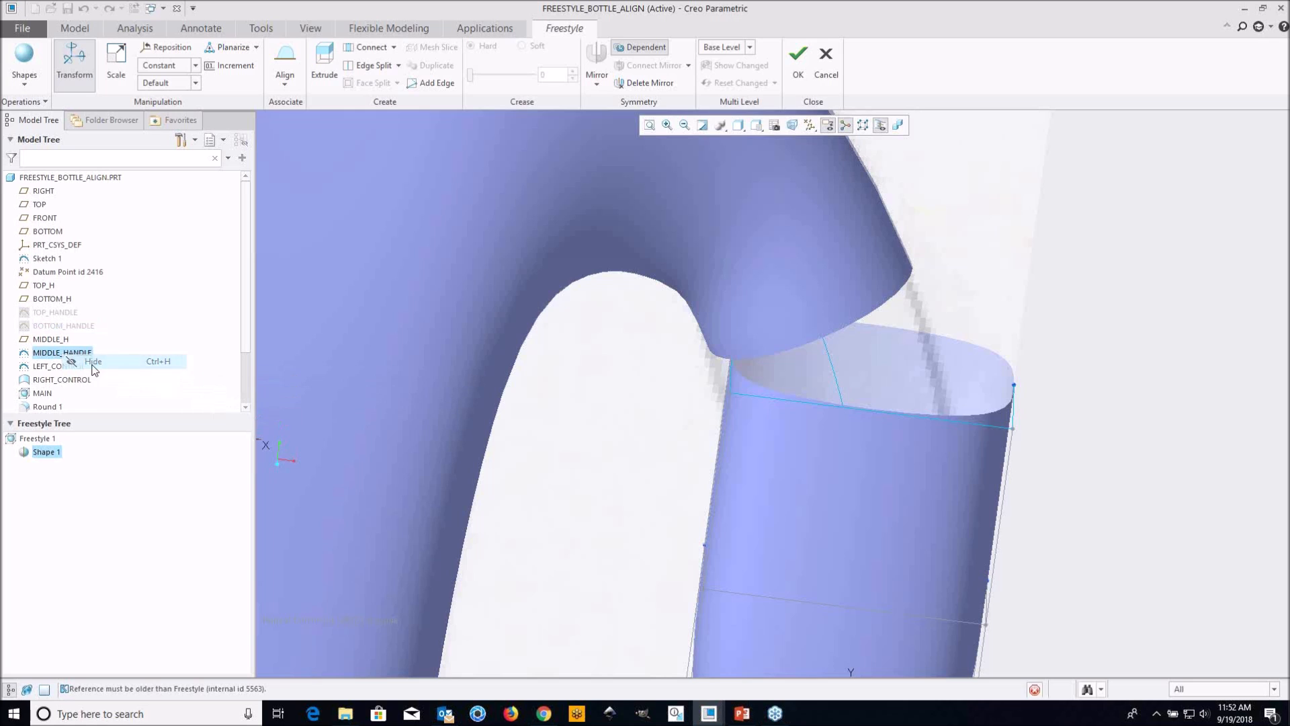
Pick the chain of open edges on the upper handle stub as the reference and align the control mesh's upper edges to it
middle_drag(873, 306, 742, 360)
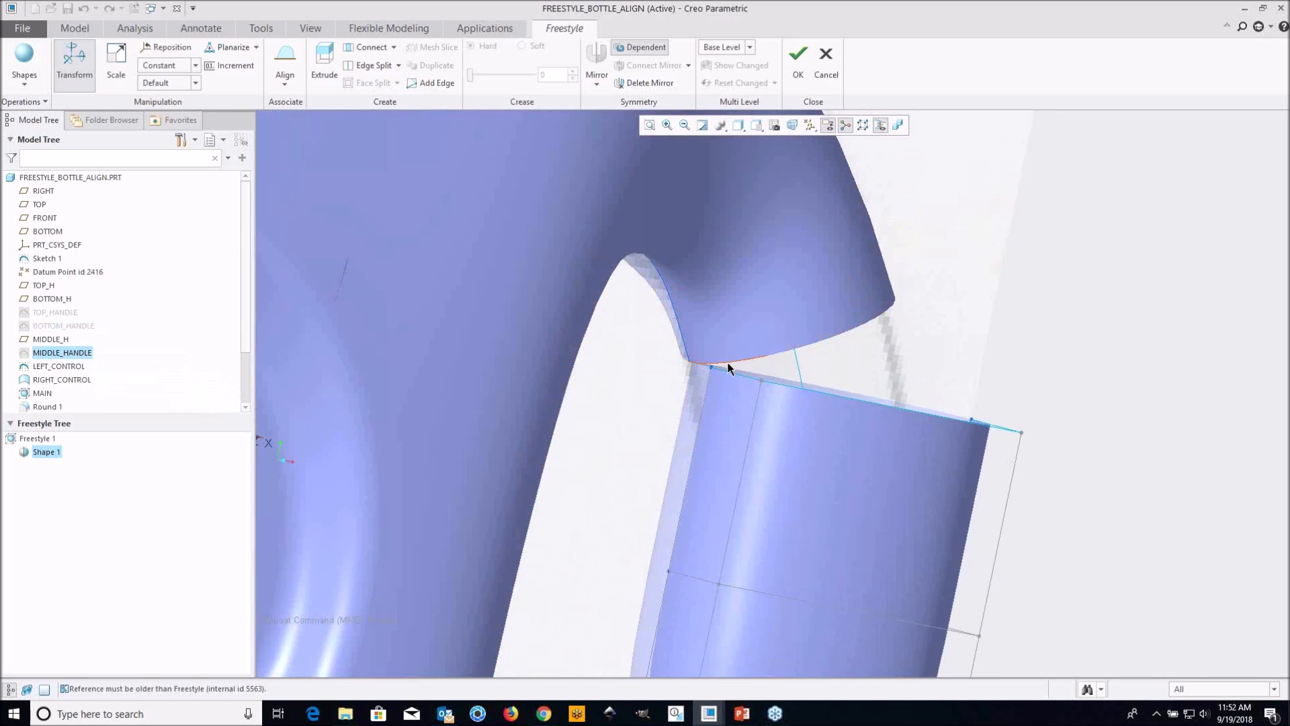
click(729, 366)
scroll(792, 383, down, 3)
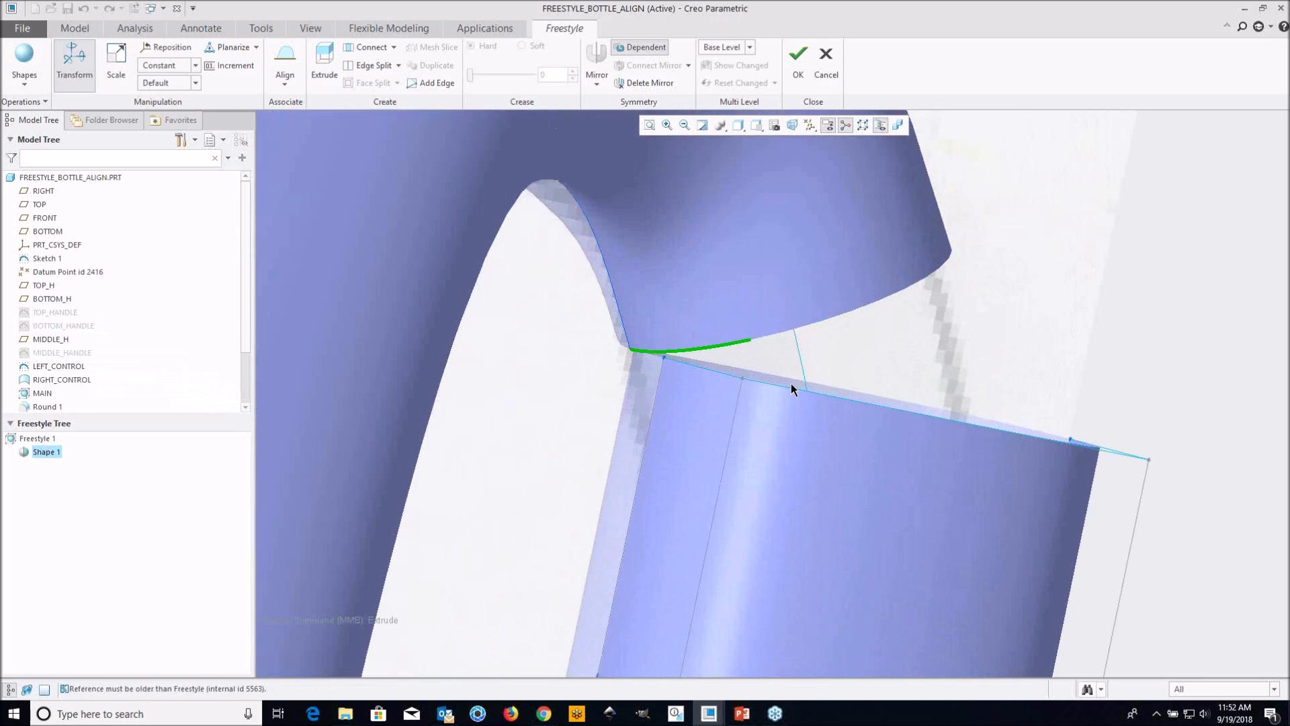
shift+click(811, 322)
middle_drag(813, 322, 872, 310)
shift+click(875, 300)
scroll(716, 326, up, 1)
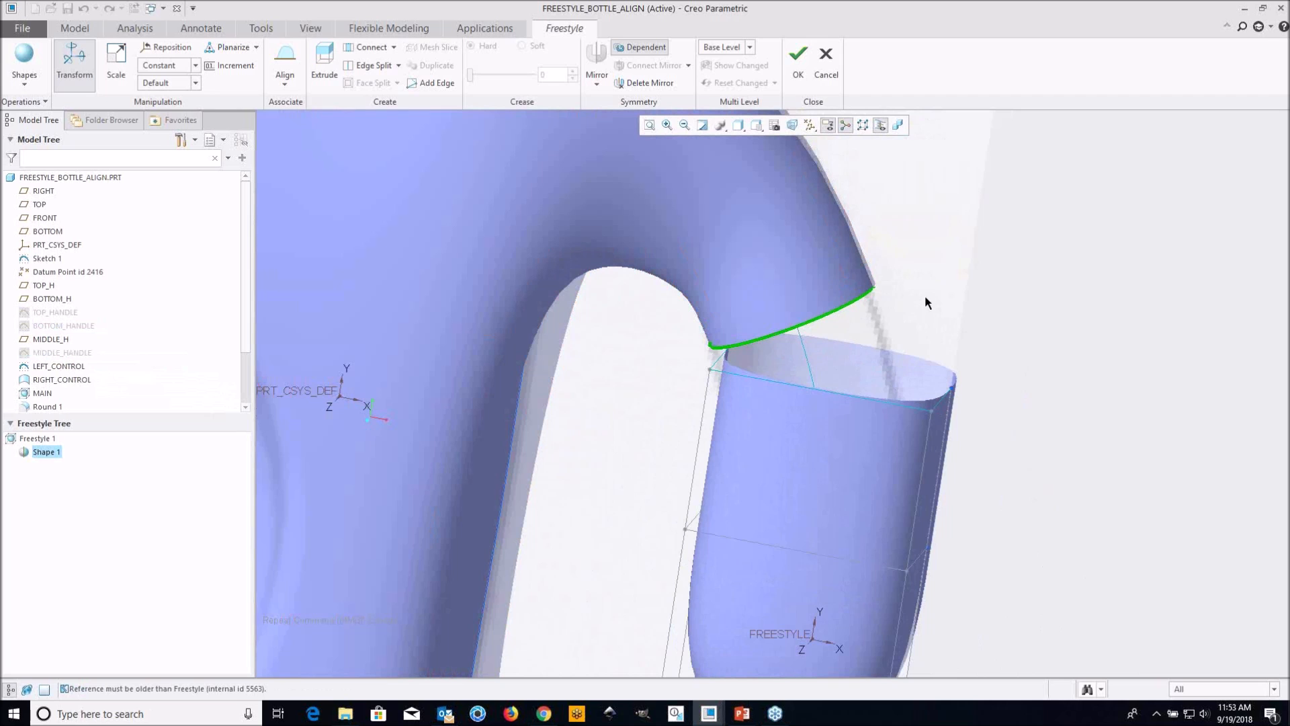
scroll(850, 349, up, 2)
mouse_move(855, 349)
middle_down()
mouse_move(800, 331)
mouse_move(838, 320)
mouse_move(871, 329)
mouse_move(815, 288)
mouse_move(698, 304)
mouse_move(740, 316)
mouse_move(732, 349)
mouse_move(789, 356)
mouse_move(776, 351)
middle_up()
Set the upper alignment's connection to the handle stub to Curvature
scroll(798, 258, down, 2)
scroll(699, 305, down, 1)
scroll(727, 364, up, 2)
scroll(789, 356, down, 3)
click(744, 348)
scroll(733, 337, down, 1)
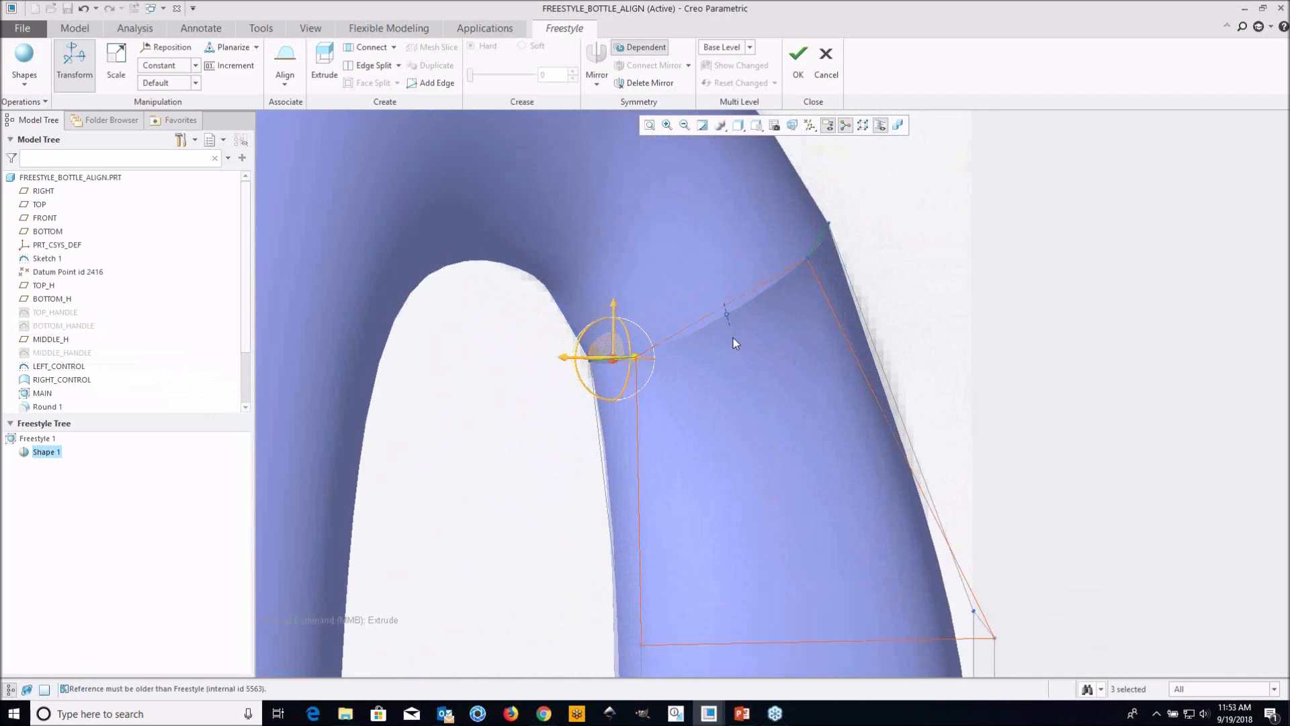
right_click(731, 332)
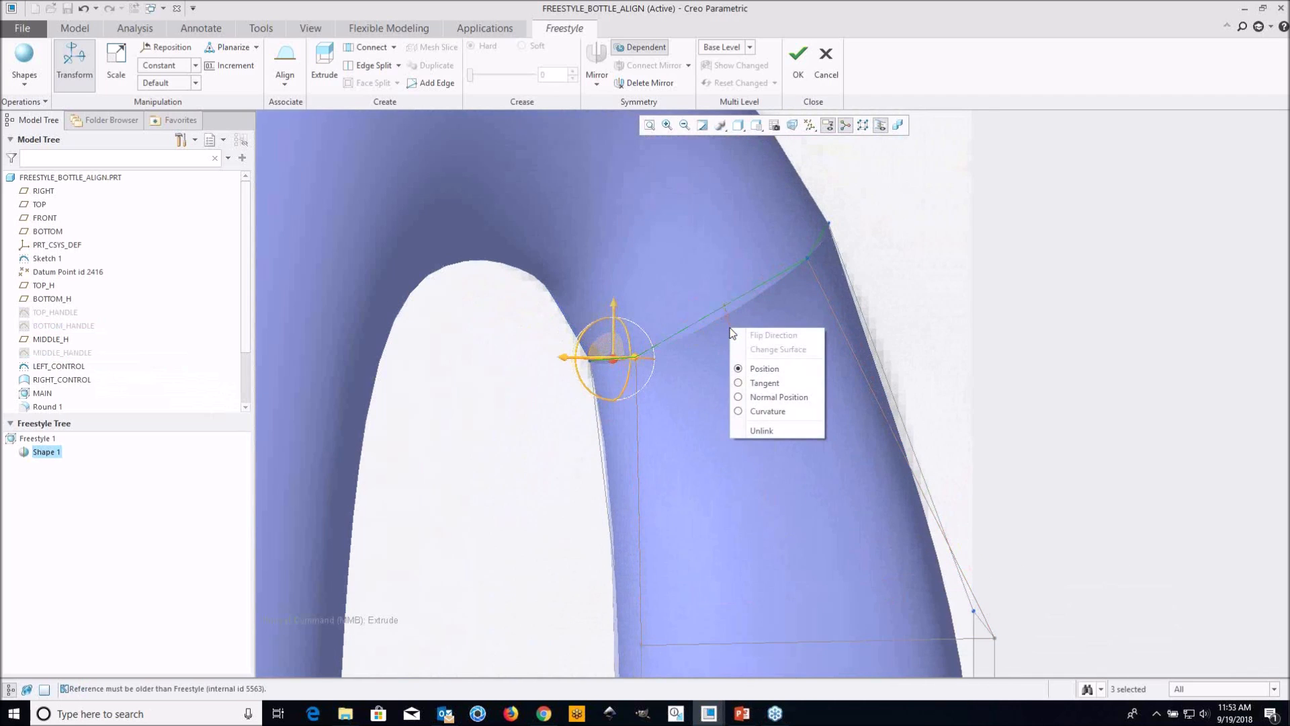
click(773, 410)
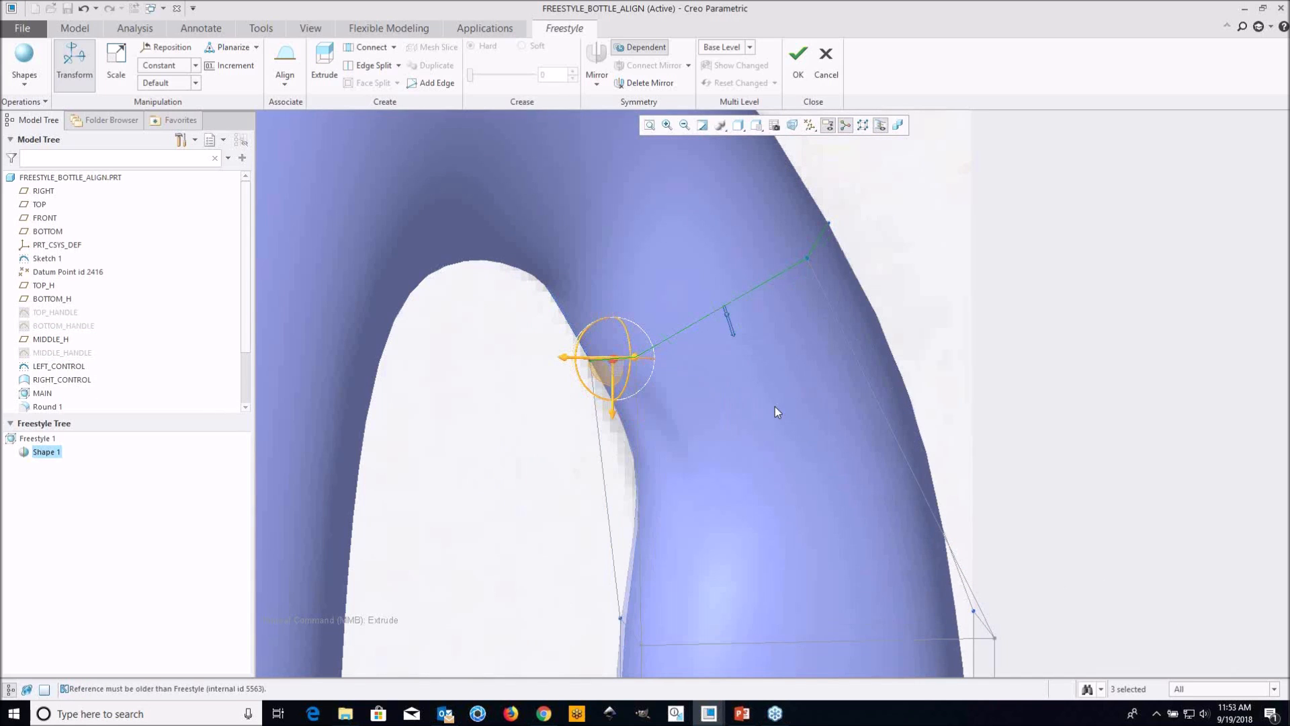
Delete the lower end face of the control mesh to open the shape toward the lower handle stub
scroll(764, 323, up, 2)
shift+middle_drag(764, 323, 751, 299)
scroll(752, 298, up, 2)
shift+middle_drag(817, 429, 801, 352)
shift+middle_drag(741, 414, 722, 407)
scroll(683, 383, down, 5)
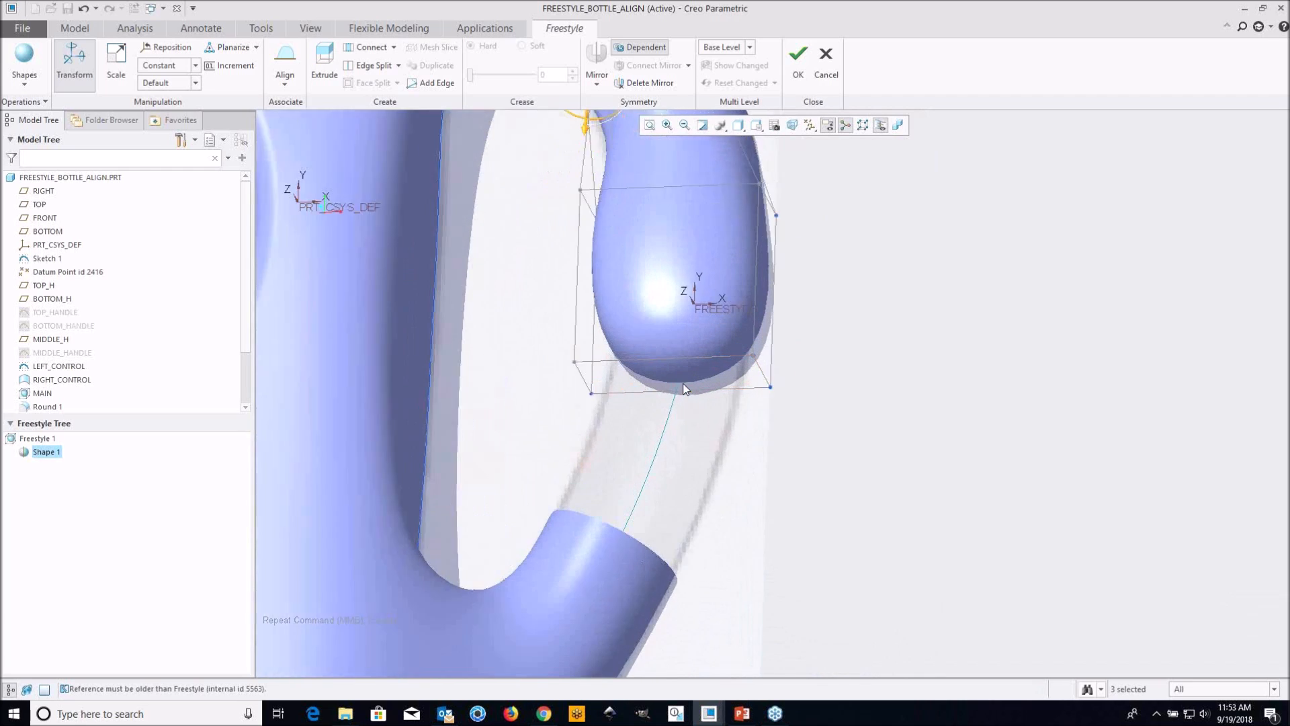
click(635, 369)
scroll(639, 382, up, 3)
middle_drag(717, 388, 747, 429)
right_click(786, 448)
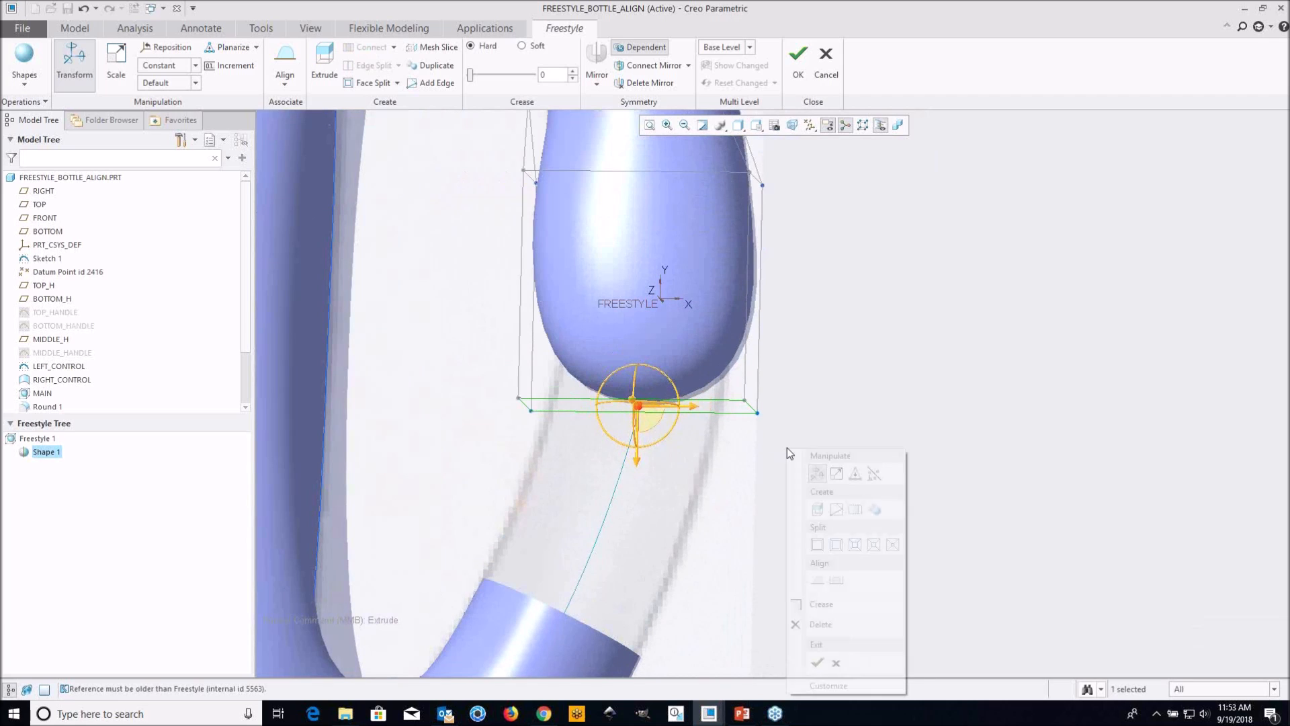
click(844, 624)
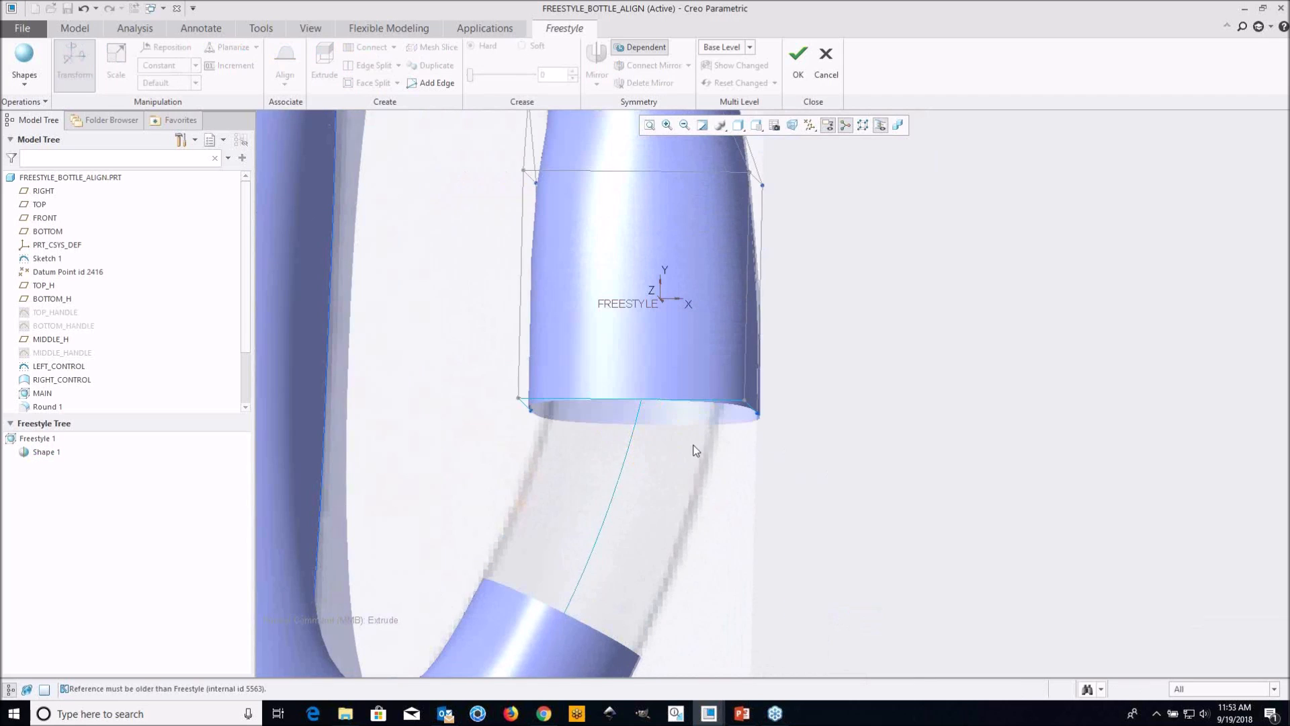
Align the three open lower edges of the control mesh to the open edge chain of the lower handle stub
scroll(689, 430, up, 3)
scroll(684, 402, down, 3)
middle_drag(684, 401, 570, 344)
click(575, 347)
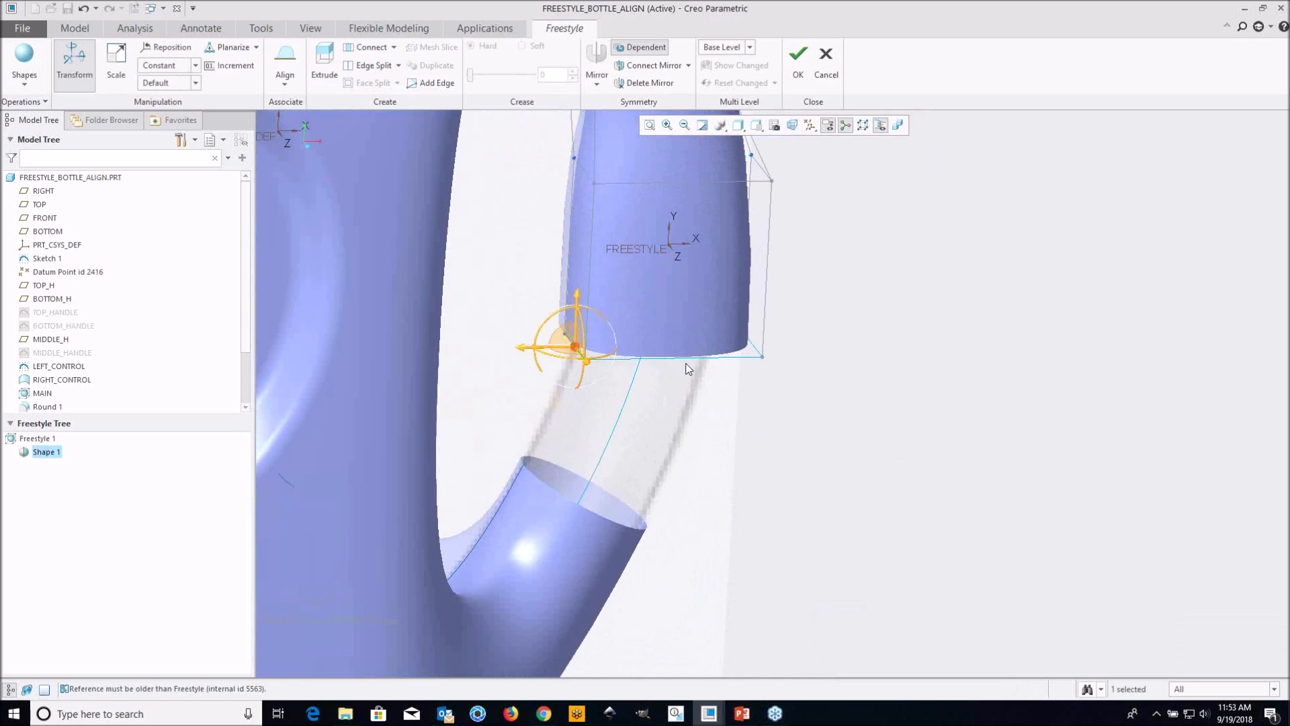
ctrl+click(762, 356)
ctrl+click(754, 346)
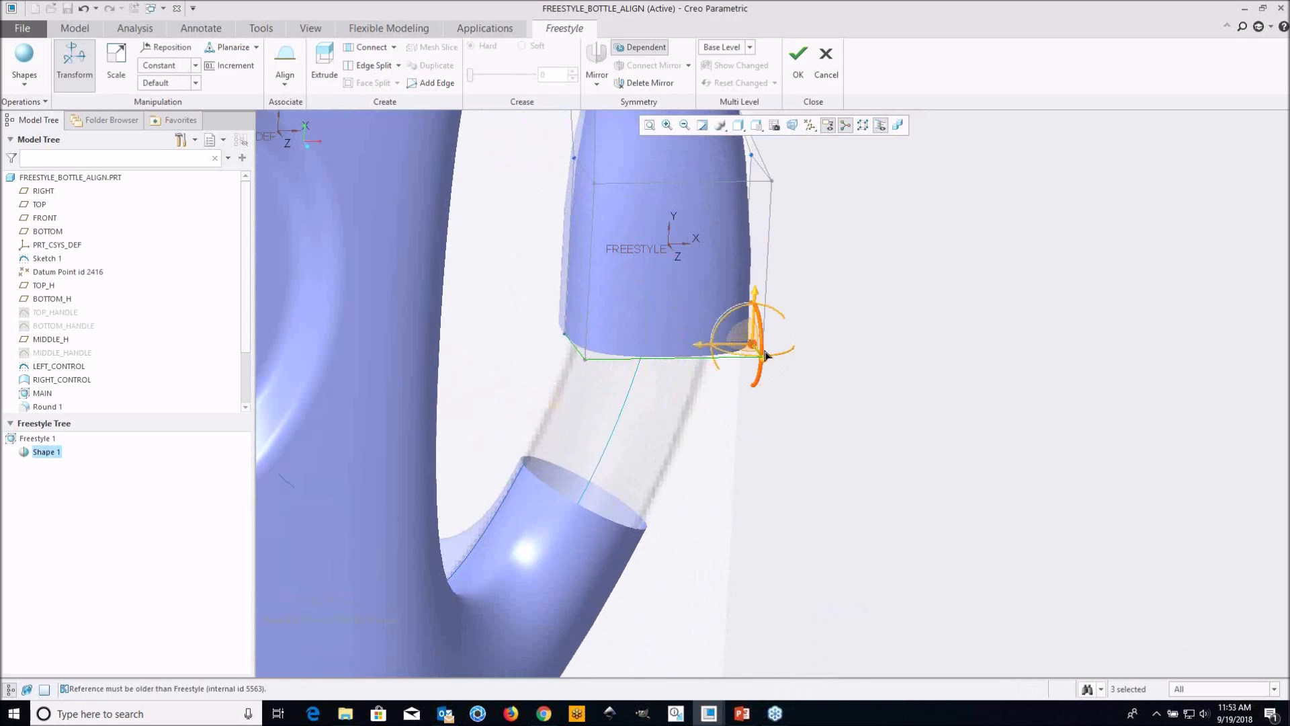
shift+middle_drag(763, 412, 806, 472)
right_click(809, 472)
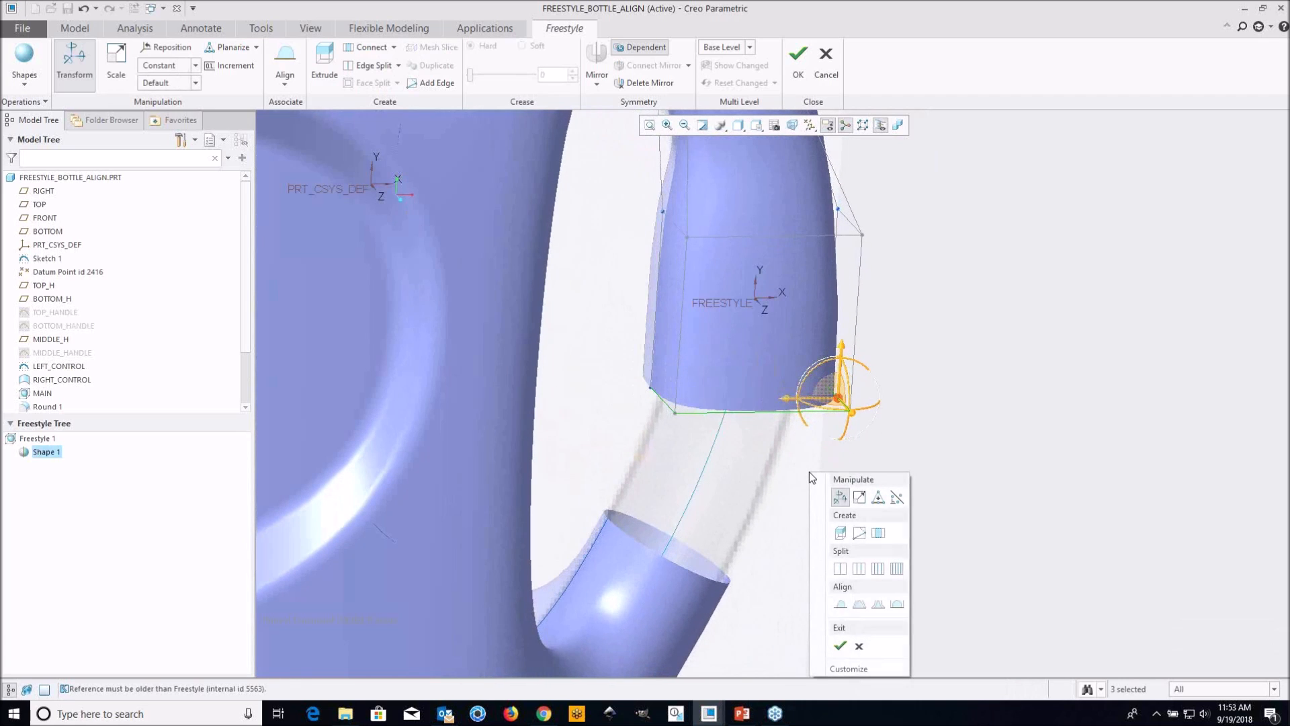
click(839, 605)
click(625, 538)
middle_drag(527, 579, 644, 597)
shift+click(703, 553)
shift+click(800, 564)
middle_click(917, 475)
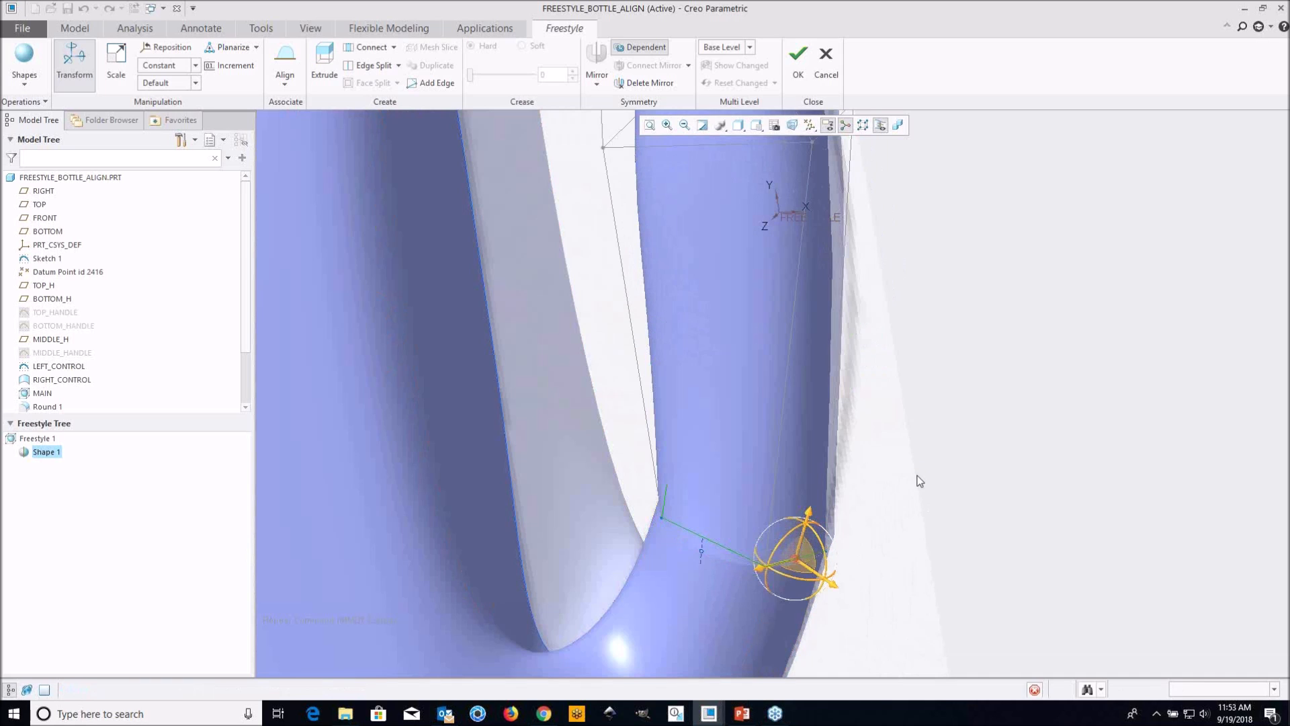
Set the lower alignment's connection to the handle stub to Curvature
middle_drag(795, 445, 818, 431)
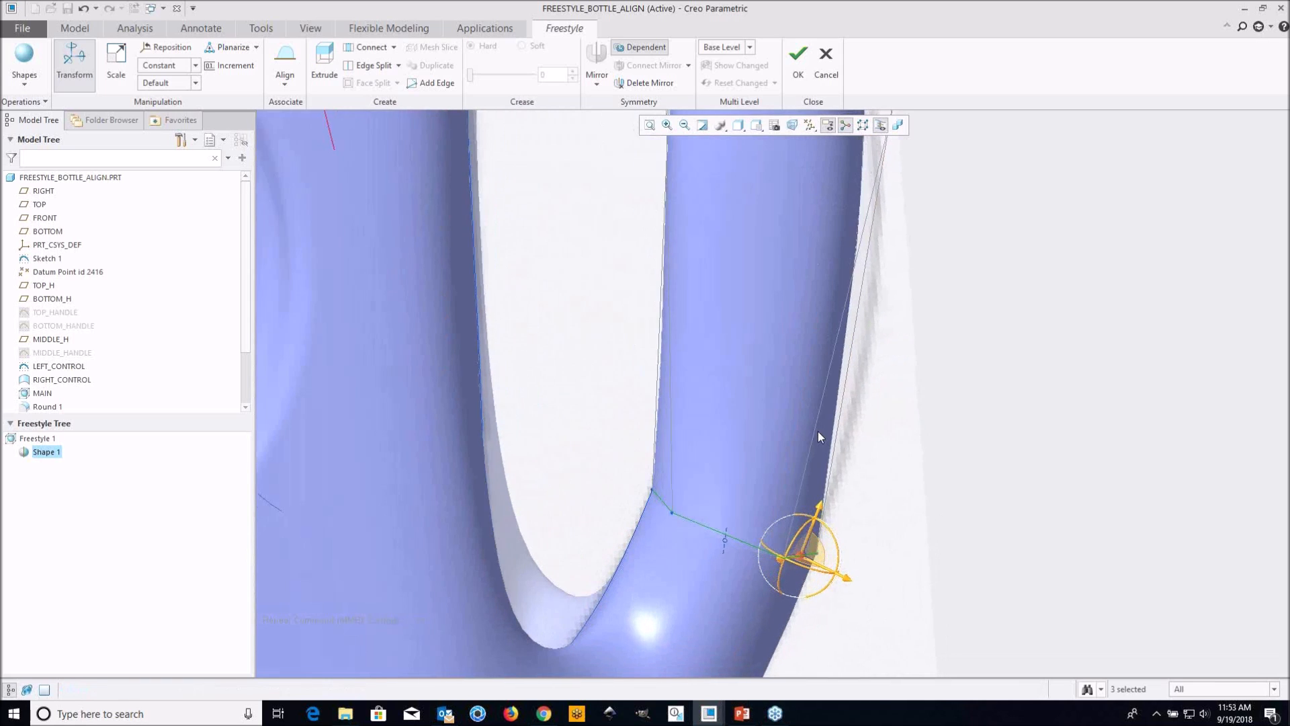
right_click(727, 552)
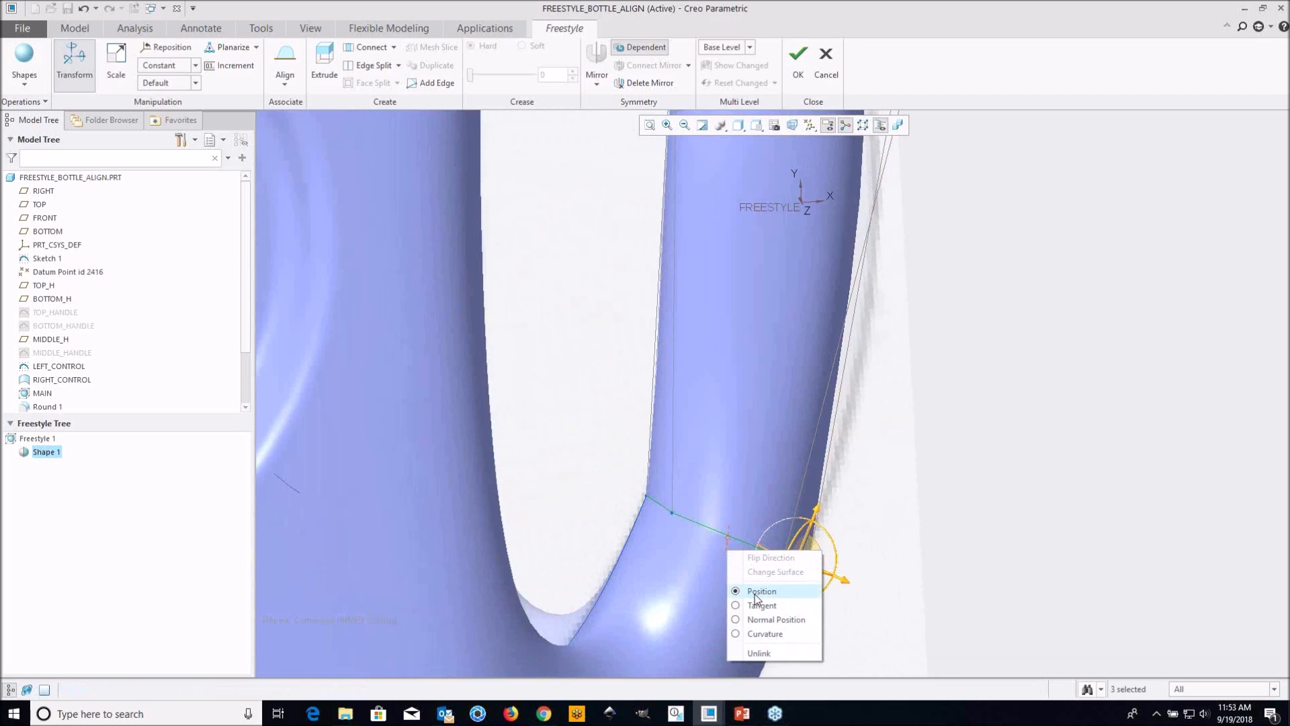
click(767, 632)
middle_drag(768, 632, 845, 179)
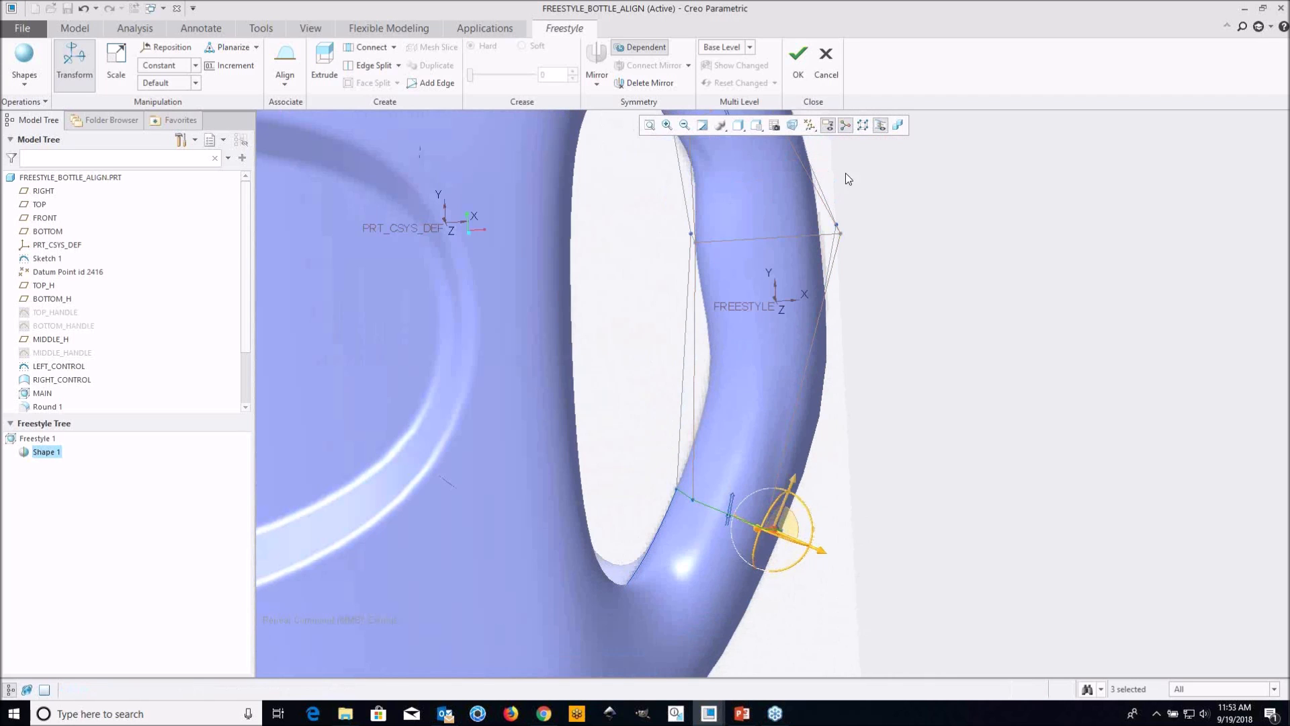
middle_drag(753, 297, 780, 325)
scroll(774, 330, down, 2)
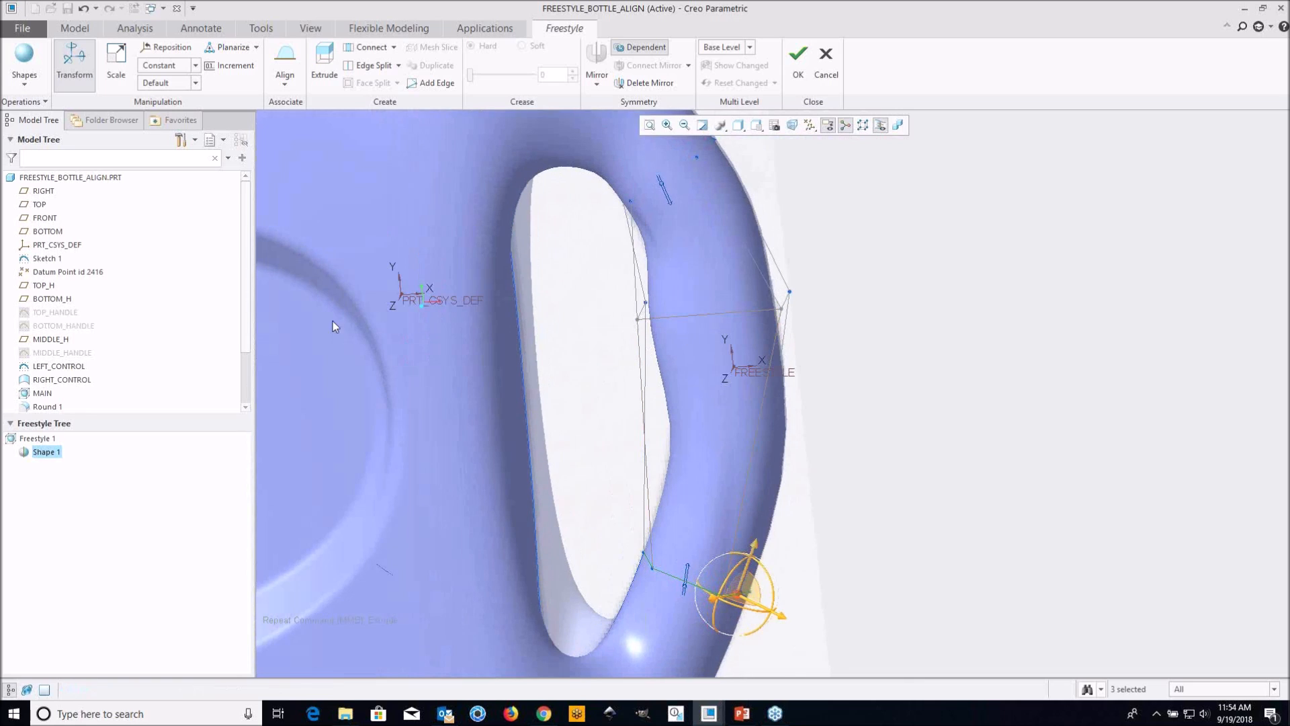
Show the MIDDLE_HANDLE curve again and align the three middle cross edges of the control mesh to it
right_click(75, 354)
click(104, 367)
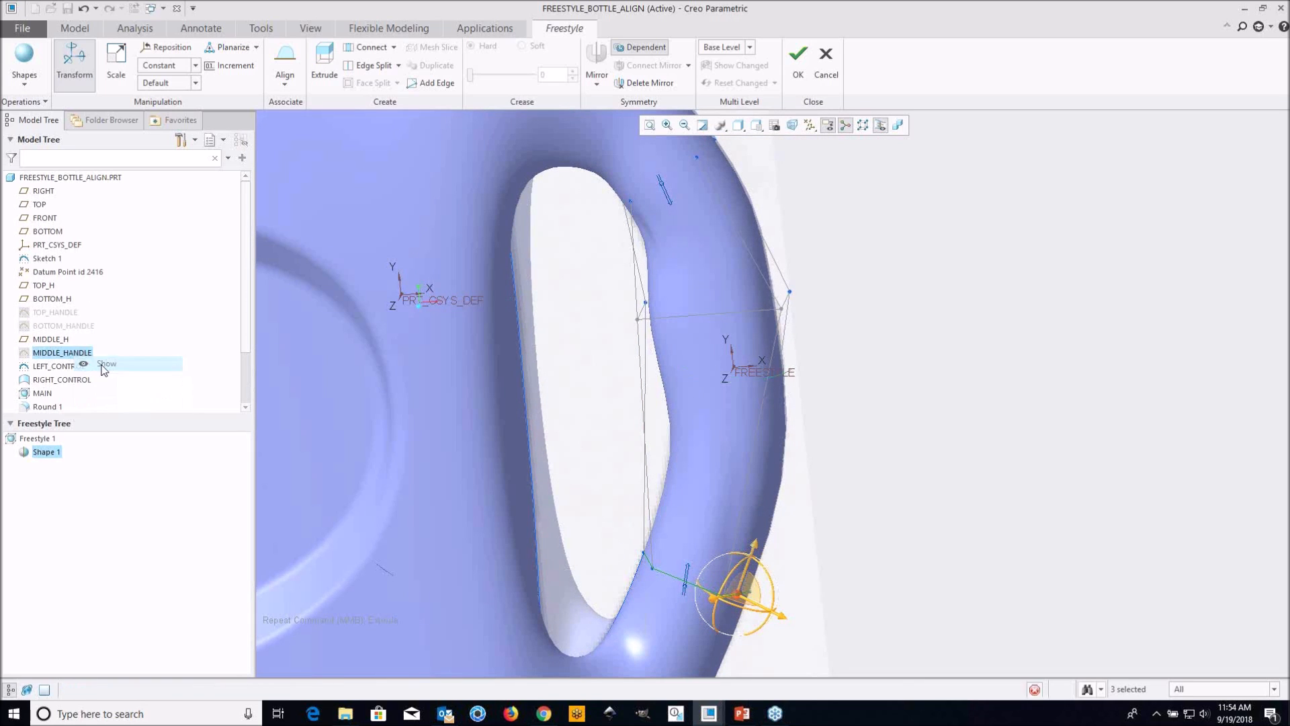
middle_drag(792, 387, 780, 377)
shift+middle_drag(761, 305, 594, 380)
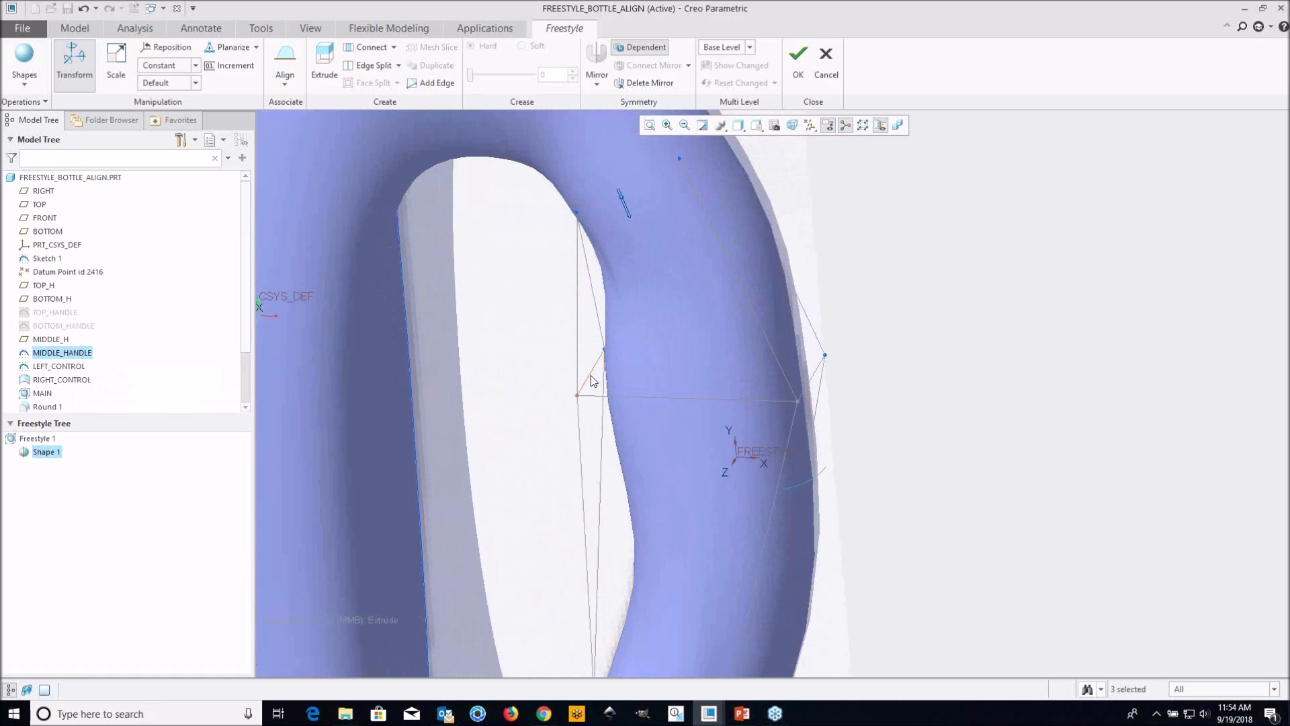
click(591, 377)
ctrl+click(690, 400)
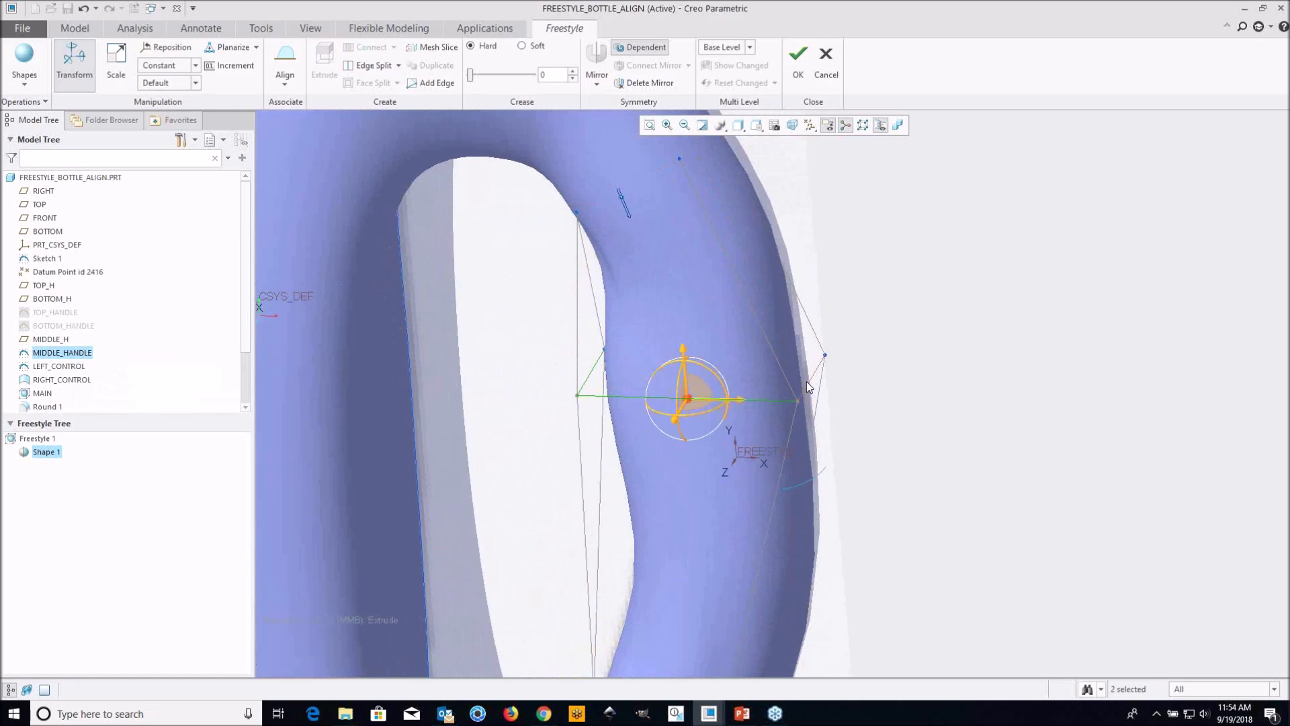
ctrl+click(806, 381)
right_click(917, 407)
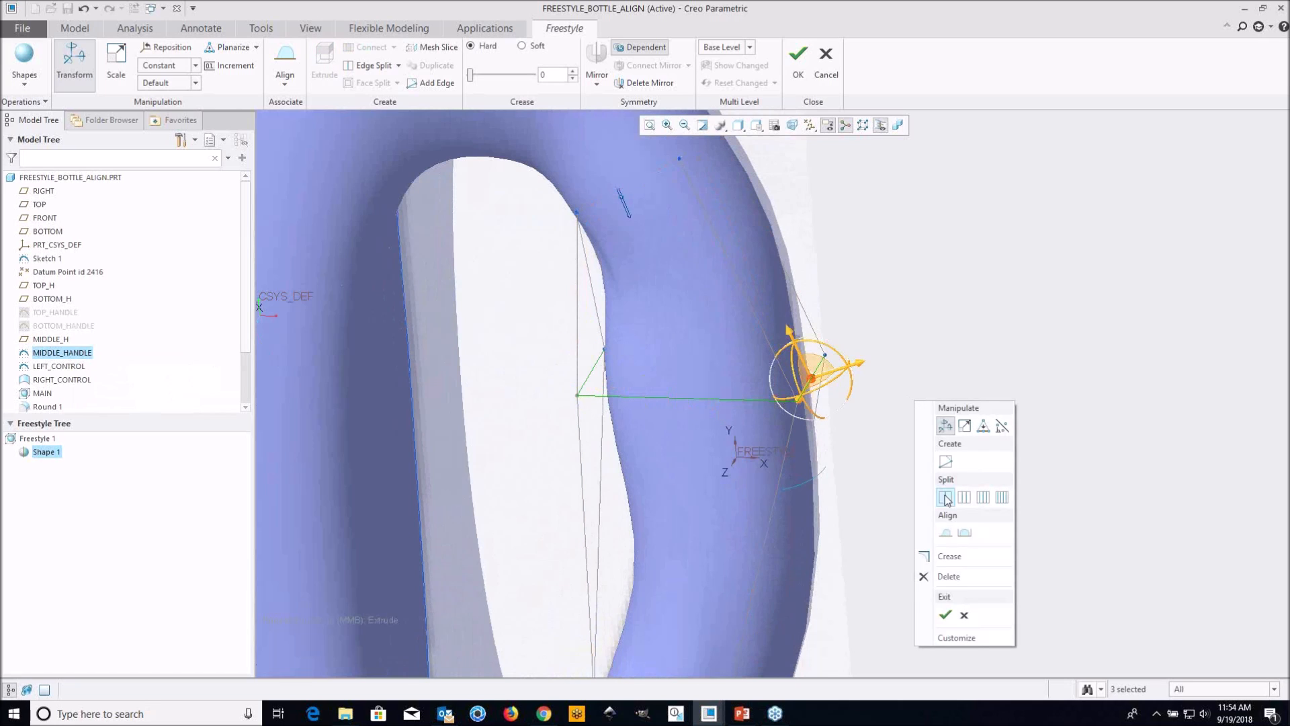
click(944, 534)
click(803, 482)
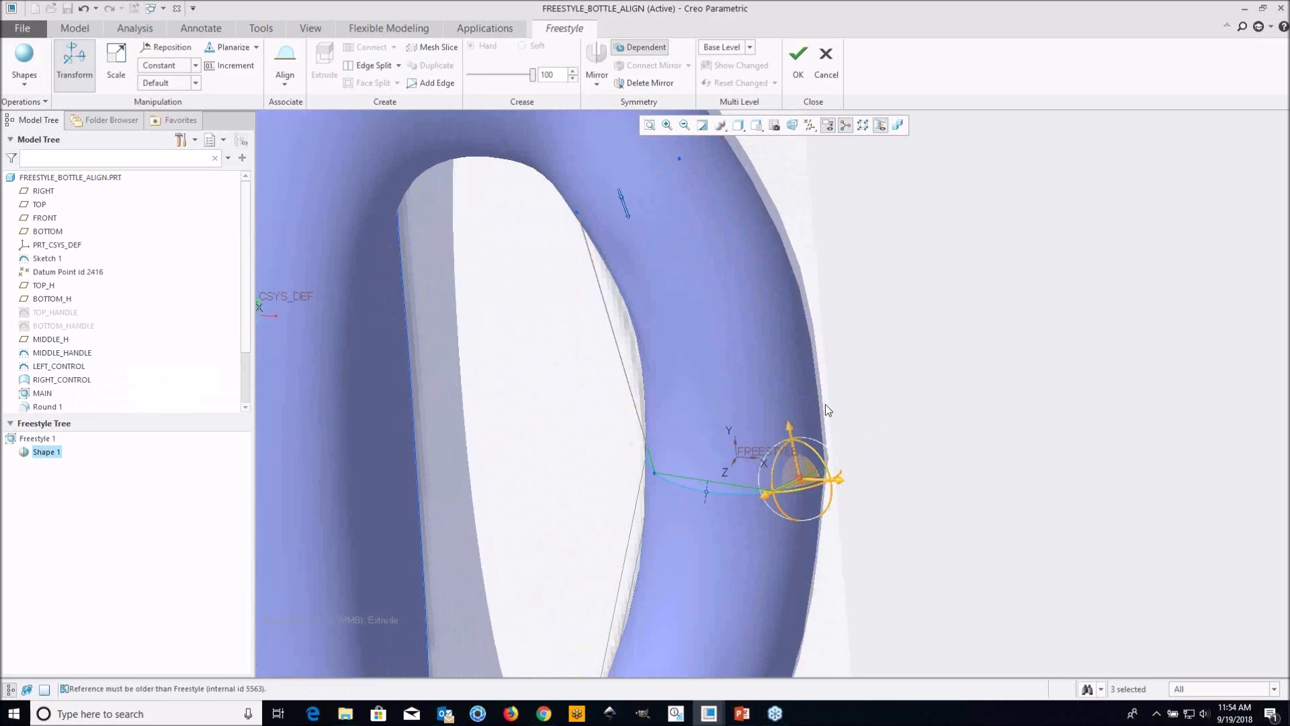
Set the middle alignment's connection to the MIDDLE_HANDLE curve to Normal Position
scroll(825, 404, up, 3)
scroll(781, 472, down, 3)
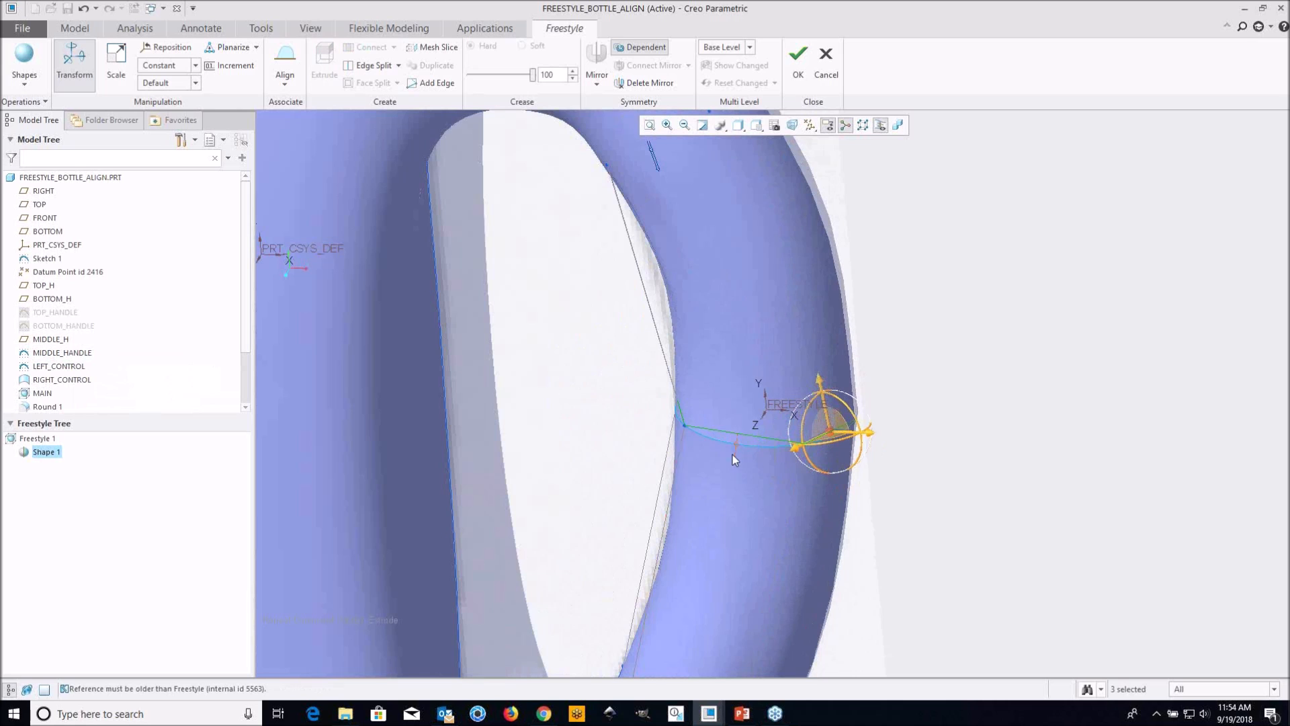
right_click(732, 454)
click(774, 522)
scroll(930, 355, up, 2)
shift+middle_drag(921, 312, 855, 322)
click(850, 329)
Split the lengthwise control mesh edge between the upper stub and the middle curve once to add a cross loop
scroll(844, 336, up, 2)
shift+middle_drag(821, 374, 799, 325)
scroll(817, 290, down, 3)
scroll(783, 312, down, 2)
scroll(668, 306, up, 1)
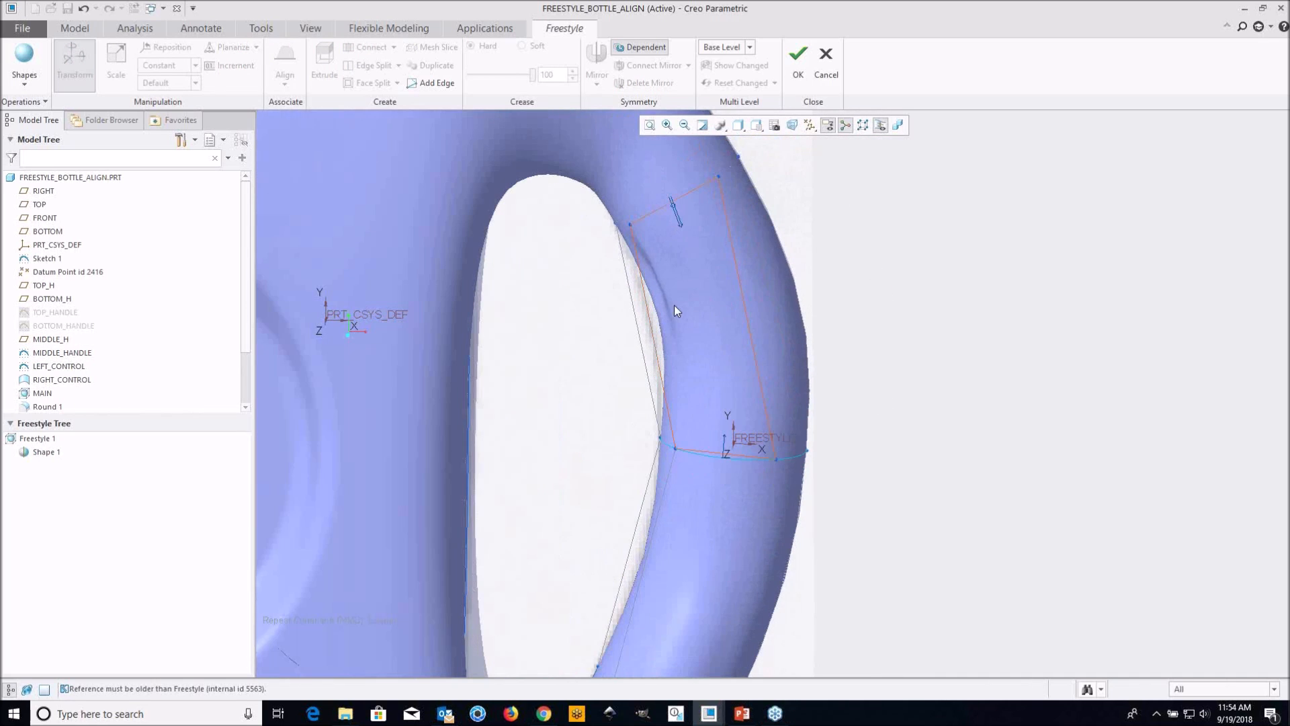
click(742, 294)
right_click(890, 317)
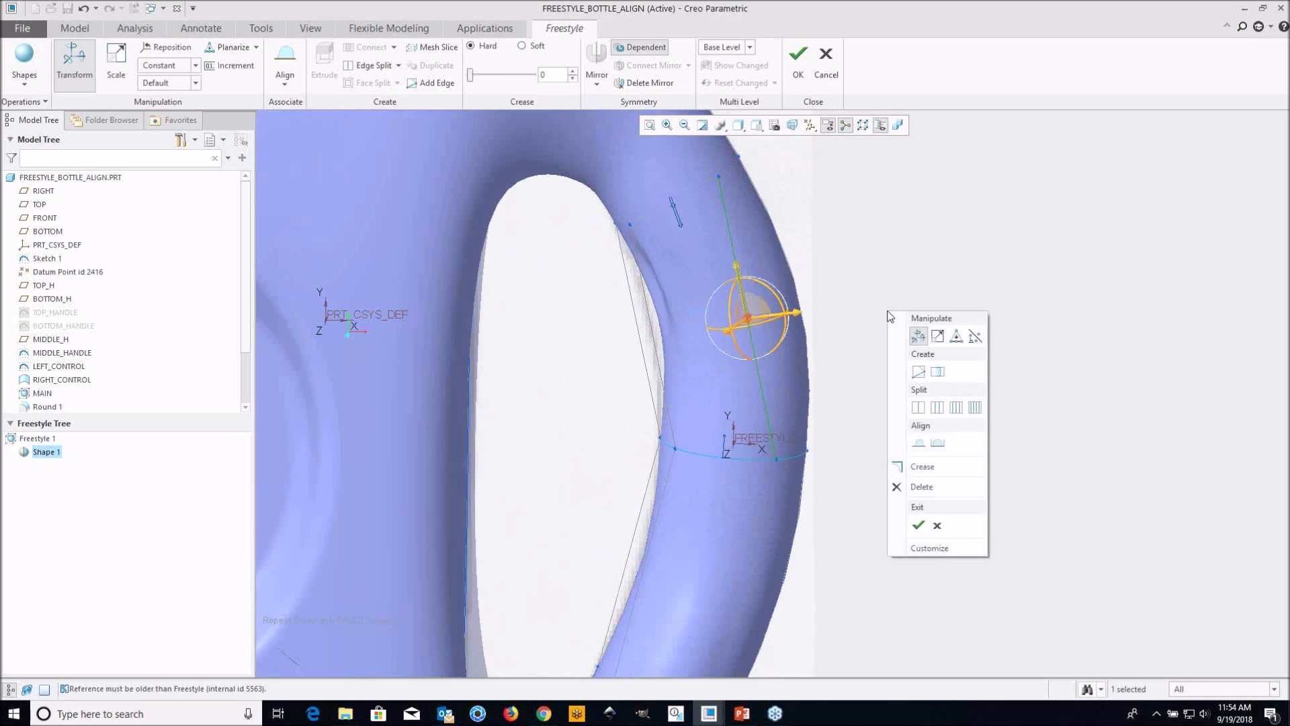
click(920, 408)
Split the lengthwise control mesh edge between the middle curve and the lower stub once to add a cross loop
scroll(813, 365, up, 1)
shift+middle_drag(813, 365, 827, 289)
shift+middle_drag(782, 466, 681, 413)
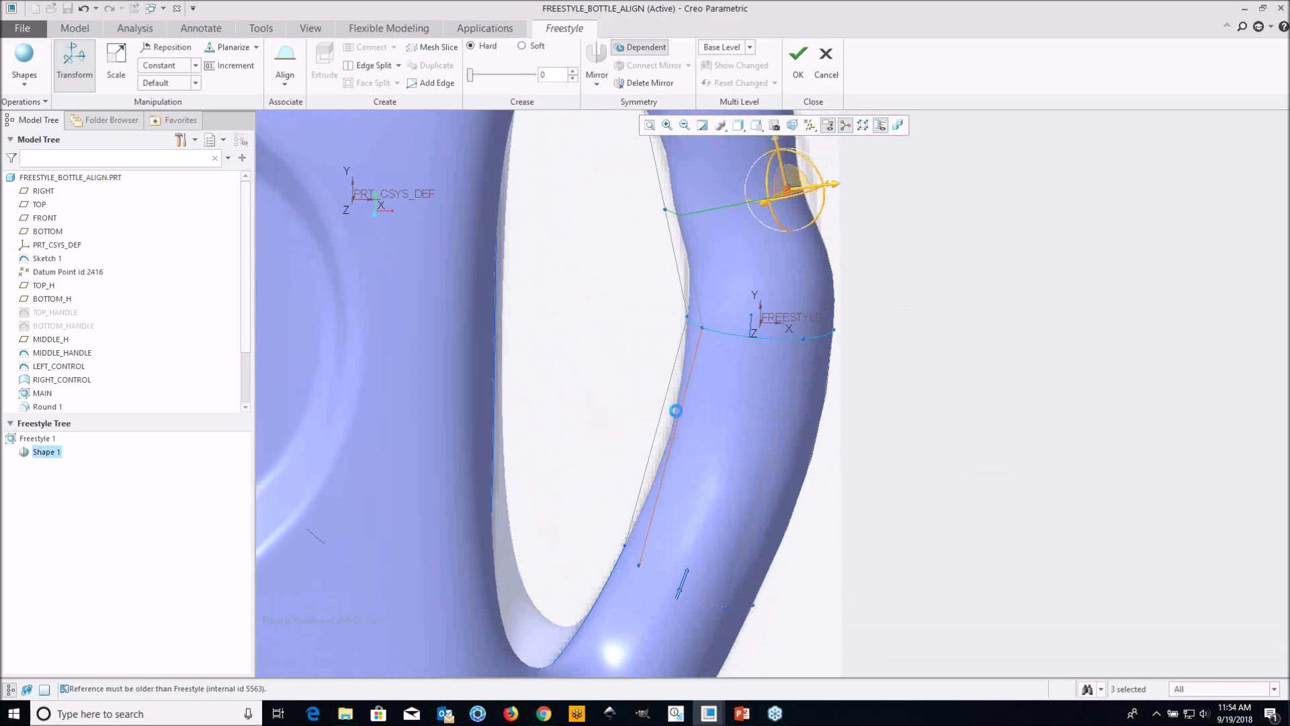
click(676, 410)
right_click(878, 419)
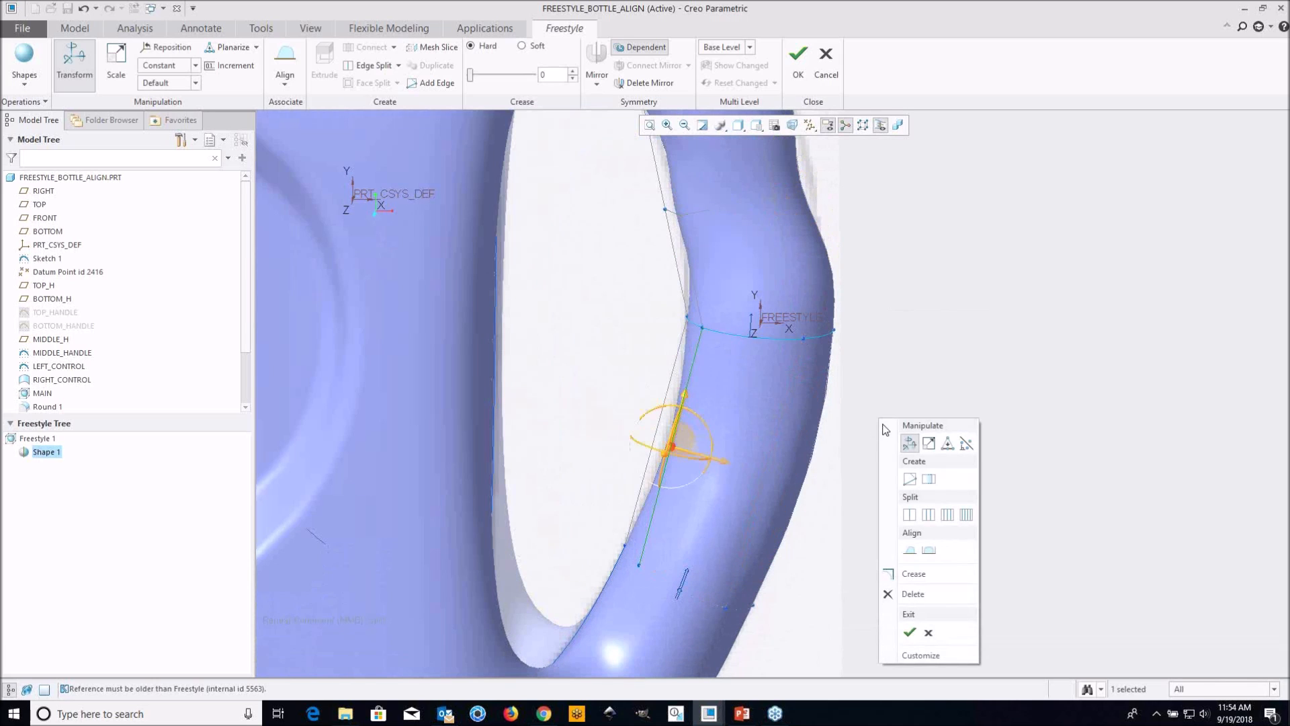
click(909, 514)
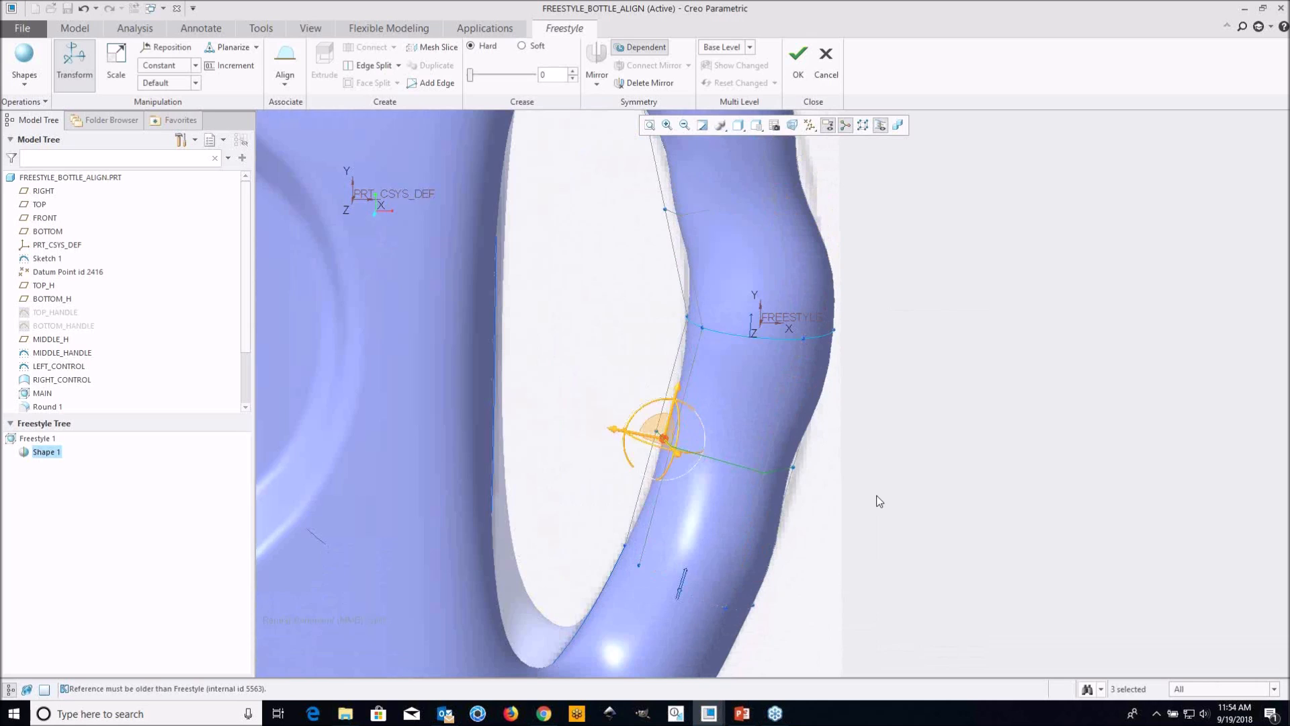
Move the whole cross loop between the upper stub and the middle curve outward to match the handle outline in the reference image
scroll(878, 470, up, 2)
click(757, 125)
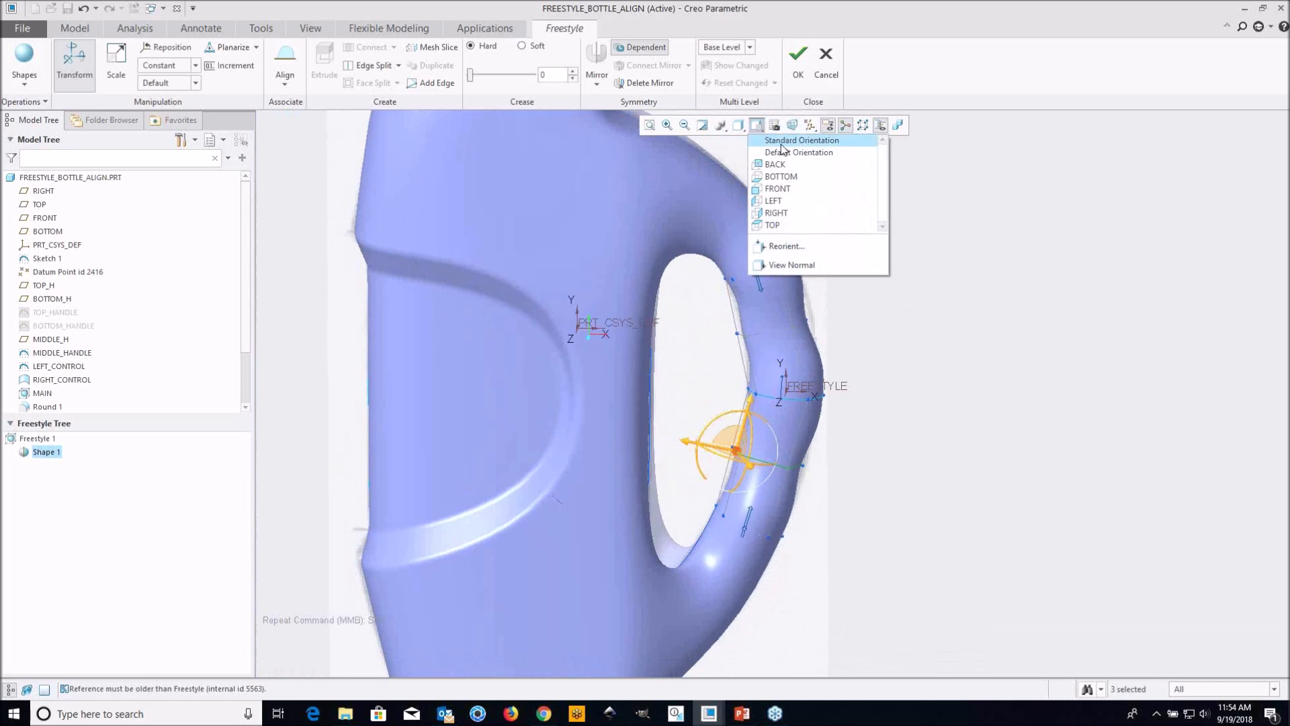
click(783, 189)
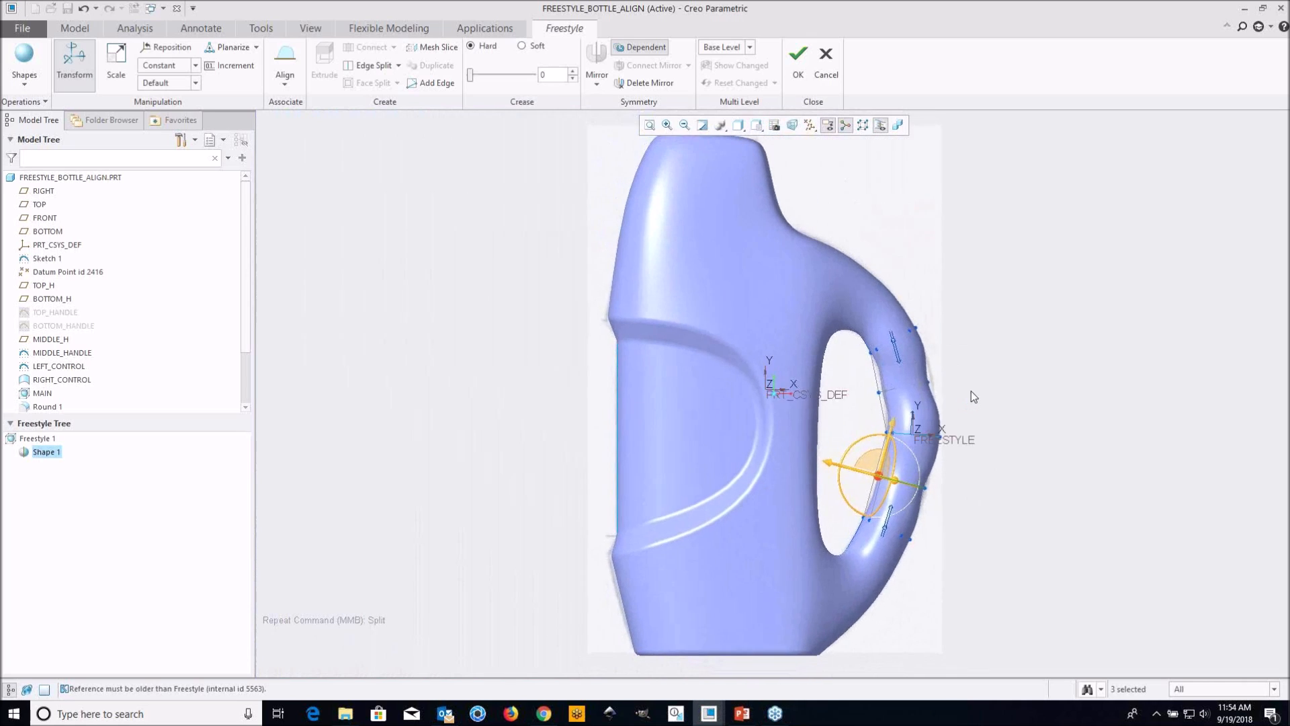
scroll(893, 348, down, 5)
click(894, 347)
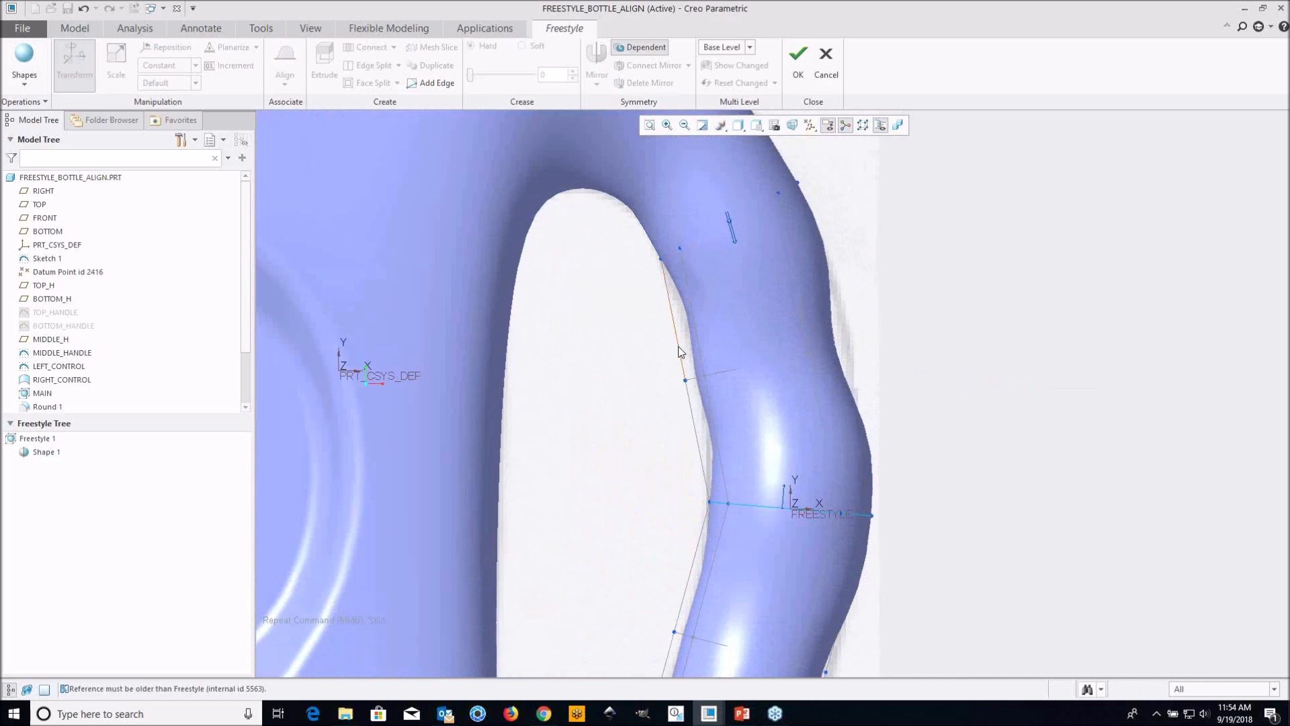
drag(695, 357, 910, 426)
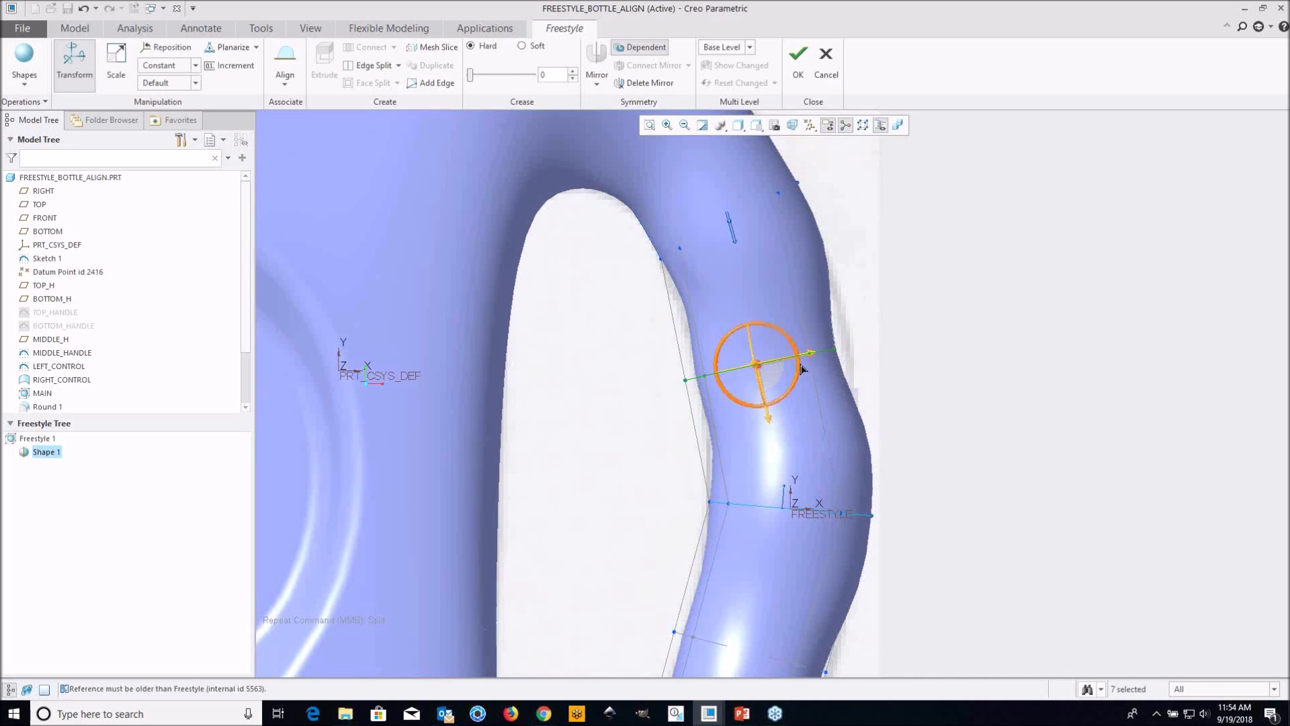
drag(813, 361, 853, 352)
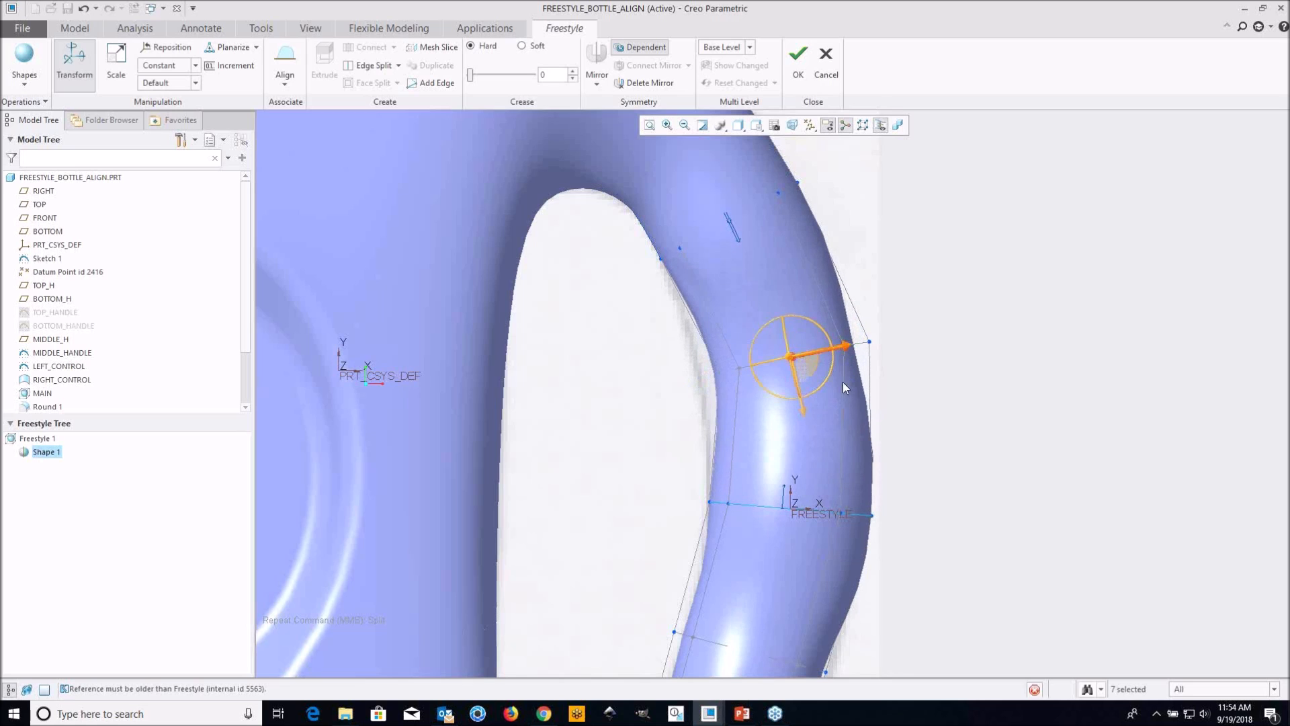
Move the whole cross loop between the middle curve and the lower stub outward to match the handle outline in the reference image
scroll(775, 414, up, 1)
shift+middle_drag(971, 538, 928, 352)
drag(630, 363, 788, 440)
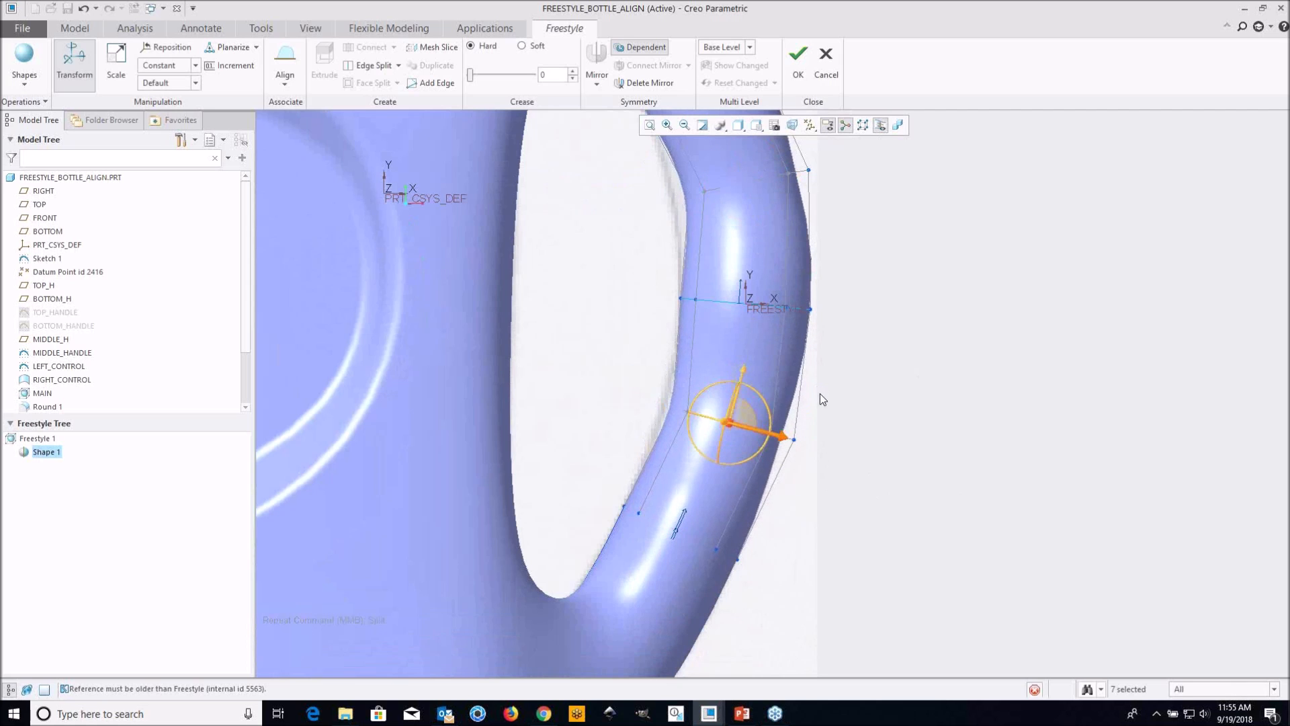
scroll(829, 362, up, 2)
shift+middle_drag(866, 340, 856, 399)
scroll(853, 399, up, 1)
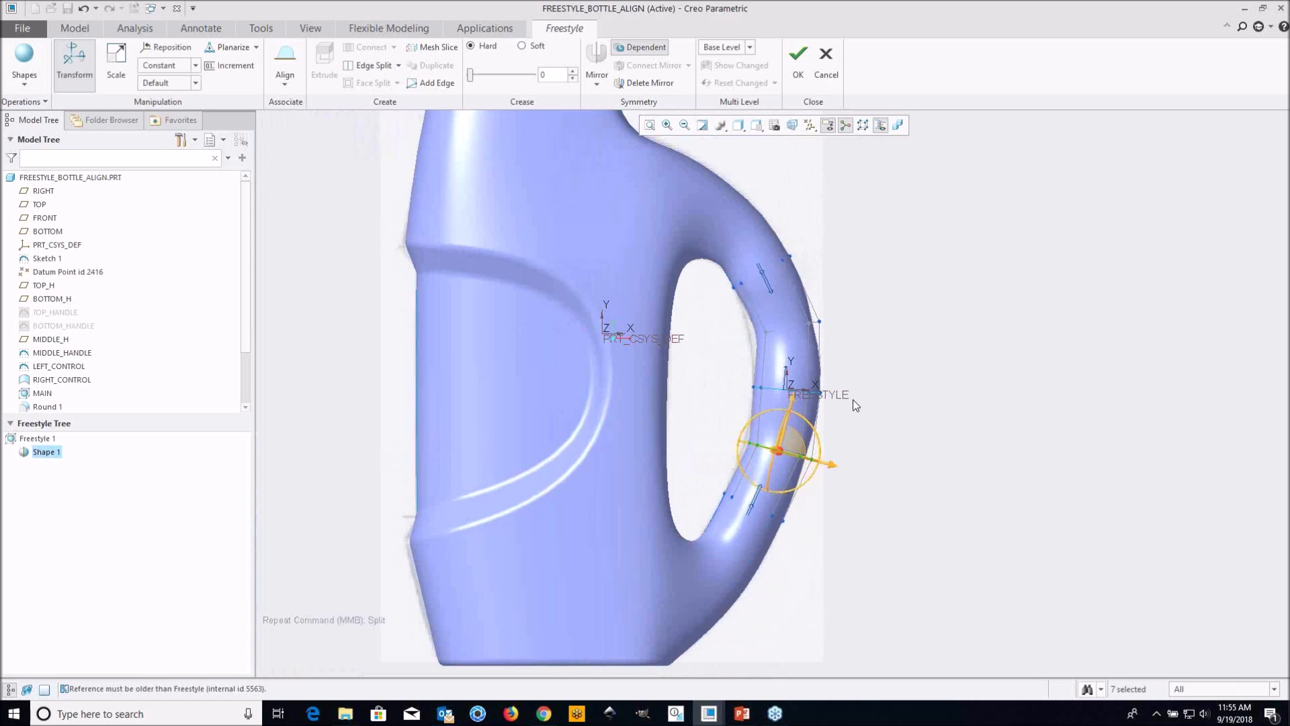
drag(851, 374, 903, 401)
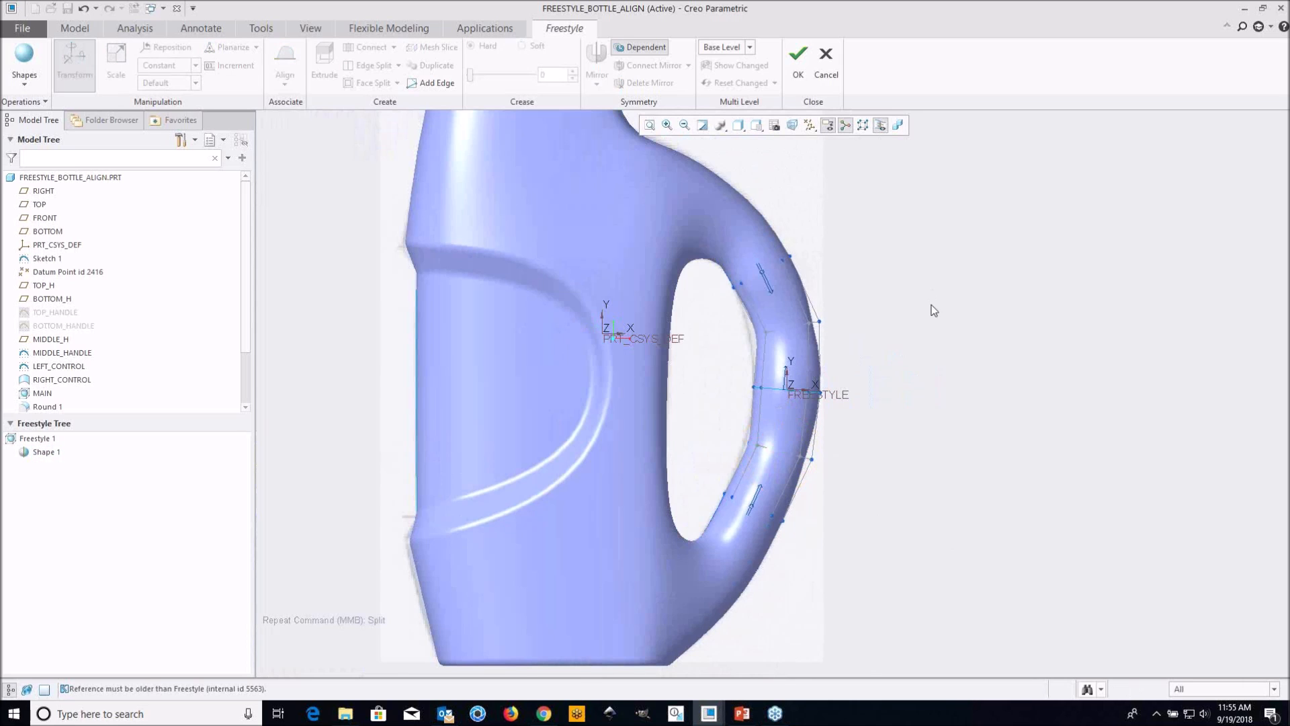
Accept the reshaped handle section and complete the Freestyle feature
scroll(861, 377, up, 2)
scroll(850, 389, down, 2)
scroll(807, 305, down, 1)
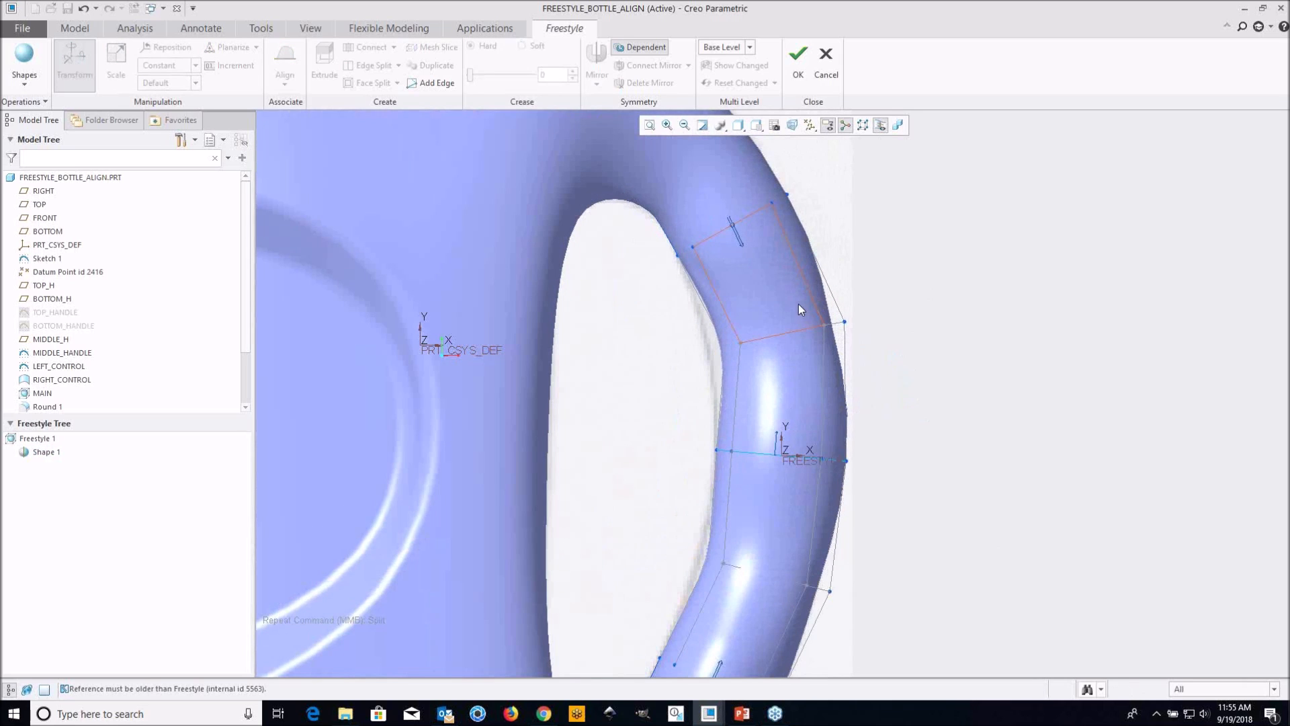
click(798, 66)
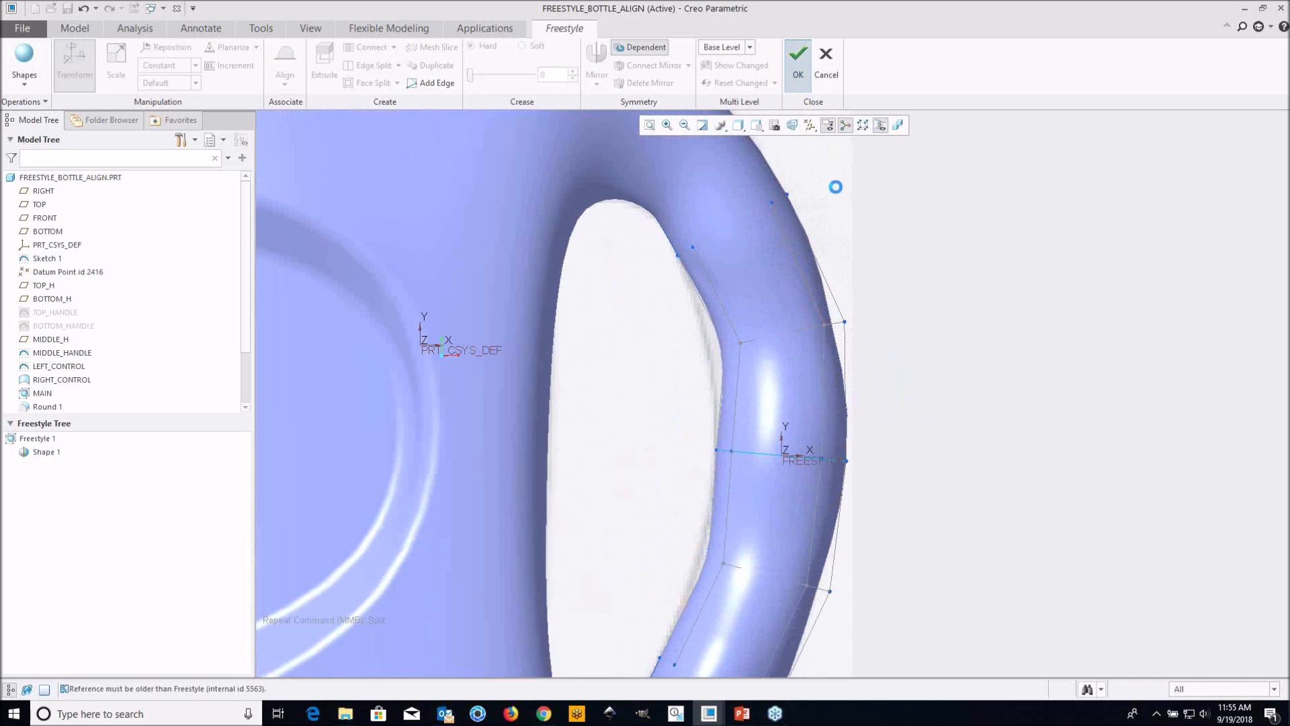
Examine the finished handle from the side, rear and oblique angles, checking its thickness and its blends into the bottle body
scroll(866, 309, up, 3)
middle_drag(865, 356, 711, 432)
scroll(765, 363, up, 2)
shift+middle_drag(712, 432, 759, 400)
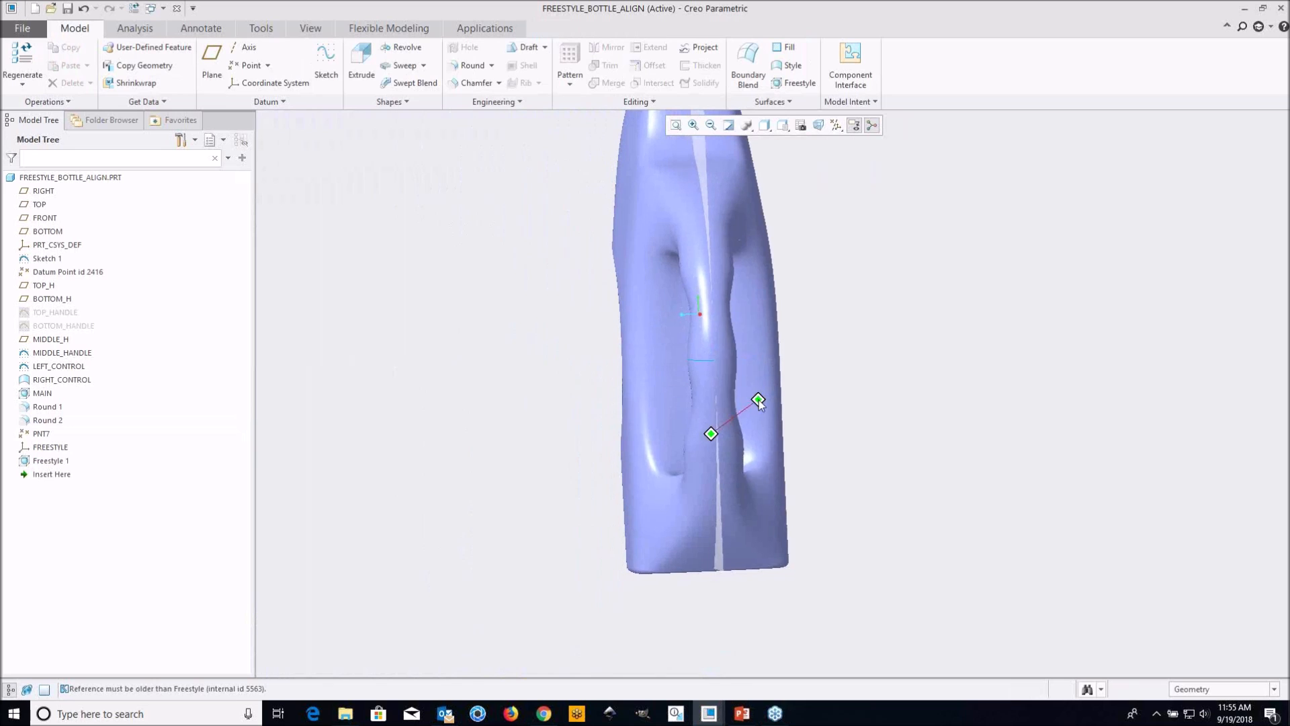
scroll(750, 400, down, 3)
middle_drag(696, 411, 803, 365)
shift+middle_drag(889, 368, 723, 364)
scroll(754, 369, up, 3)
scroll(726, 365, down, 3)
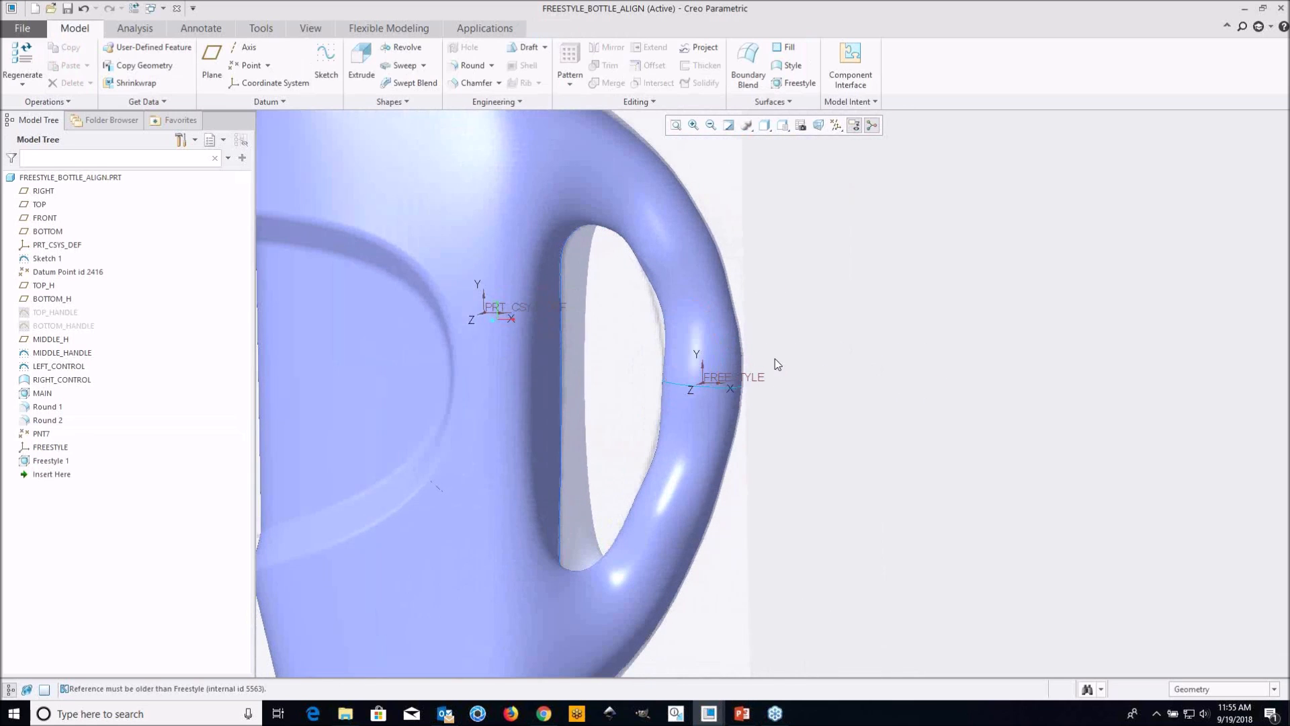
scroll(776, 359, up, 2)
shift+middle_drag(741, 348, 784, 367)
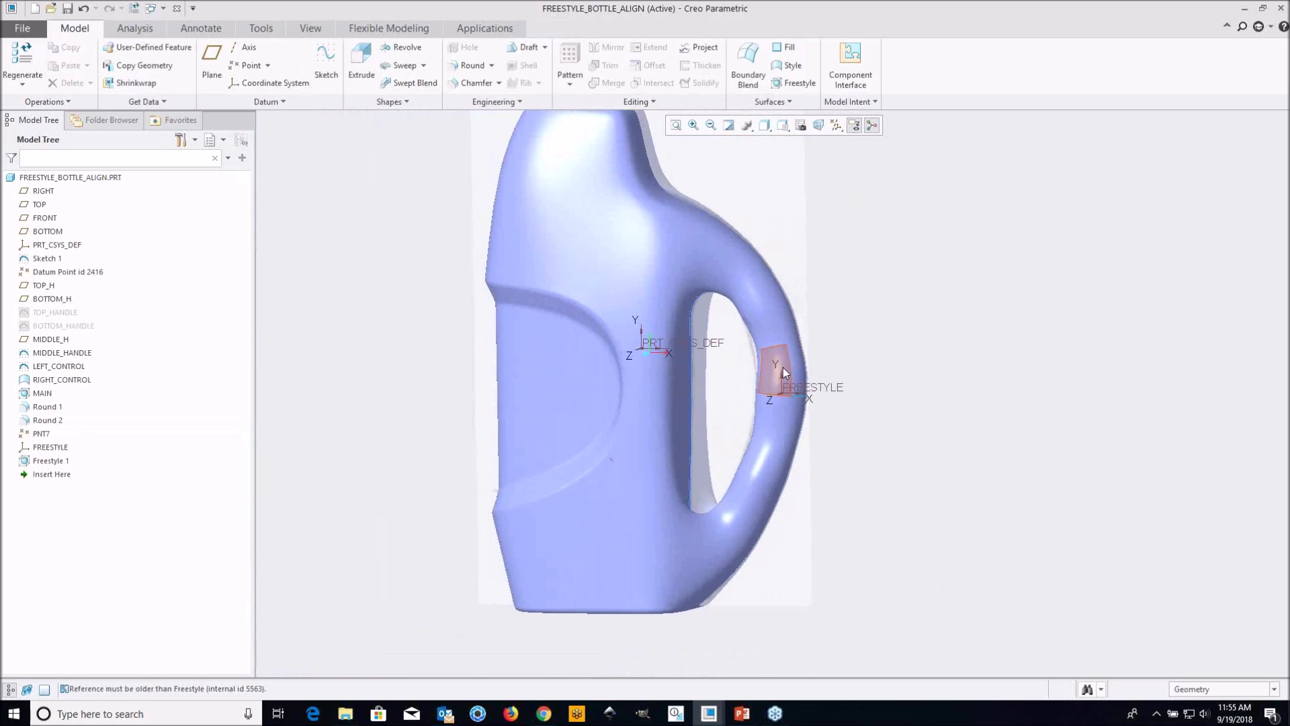
scroll(771, 463, down, 2)
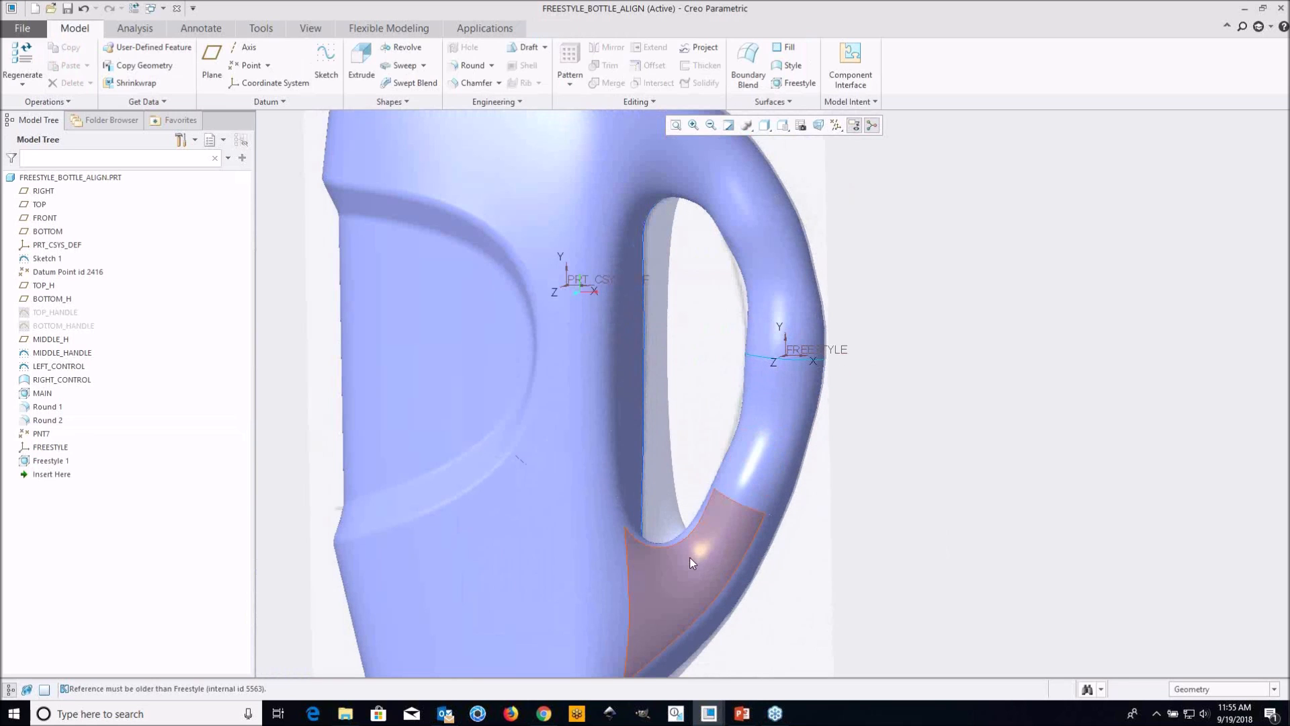
middle_drag(770, 314, 722, 328)
scroll(738, 361, up, 2)
scroll(739, 361, down, 2)
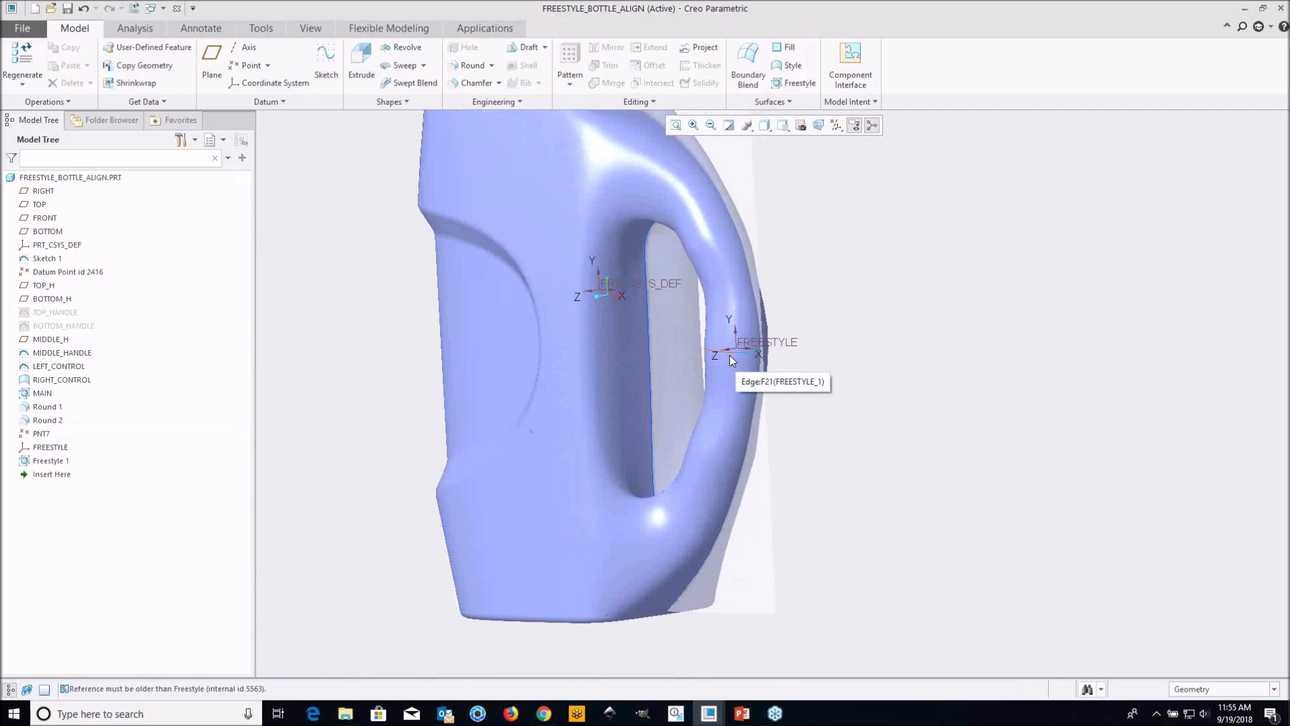
scroll(729, 356, down, 3)
scroll(836, 386, up, 3)
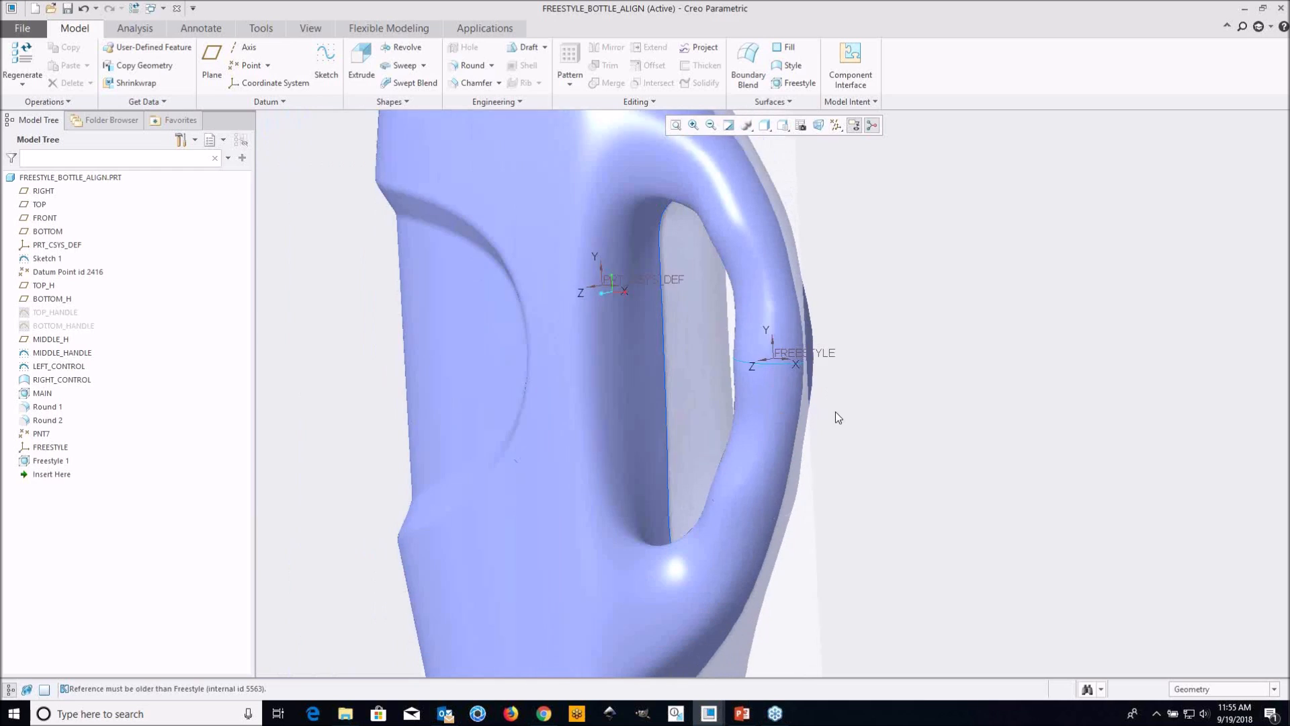
scroll(821, 381, up, 1)
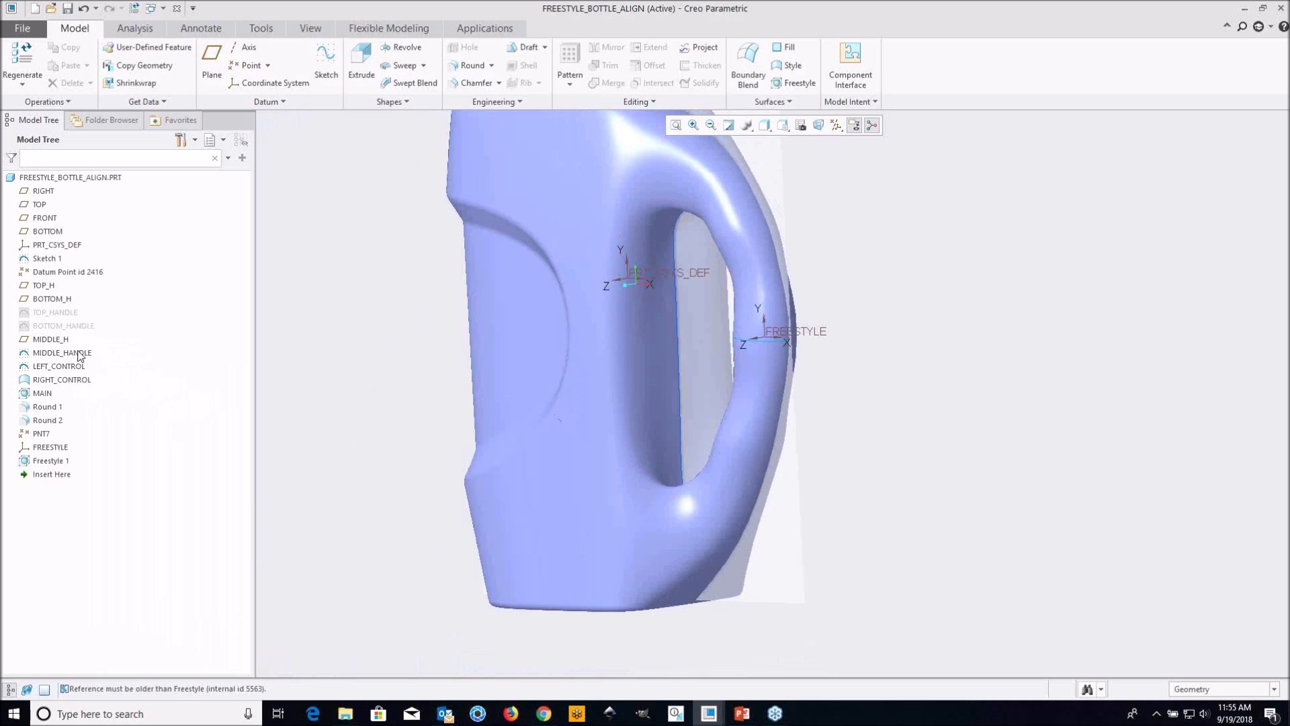
Display the MIDDLE_HANDLE sketch's dimensions on the model for editing
click(63, 352)
click(87, 270)
middle_drag(847, 381, 818, 412)
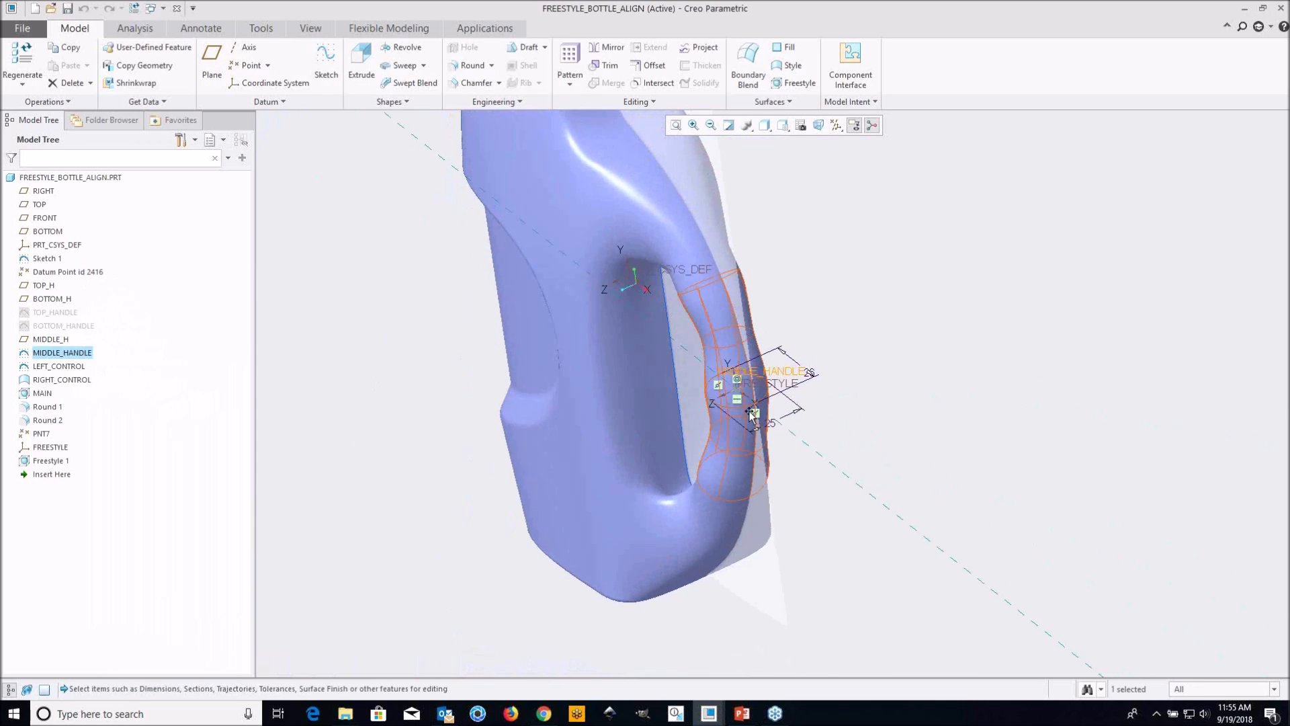
scroll(757, 413, down, 3)
scroll(757, 413, up, 1)
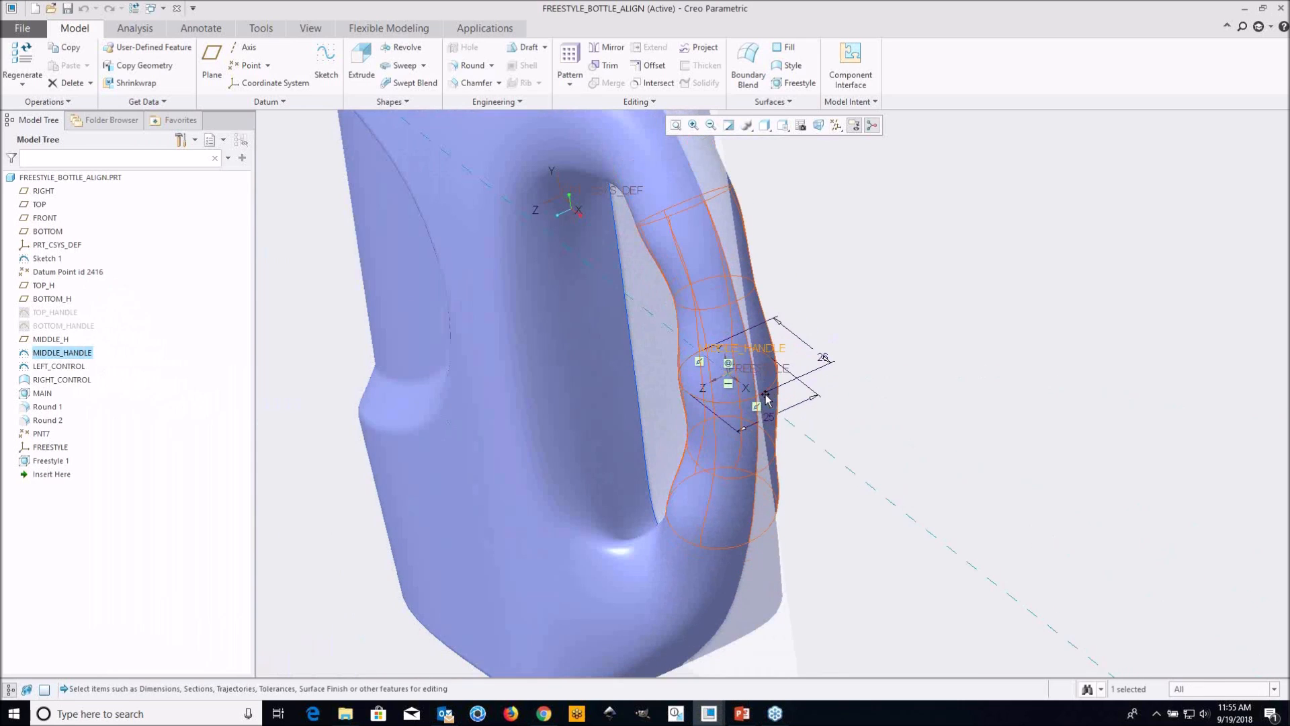
scroll(763, 395, down, 1)
shift+middle_drag(778, 413, 743, 434)
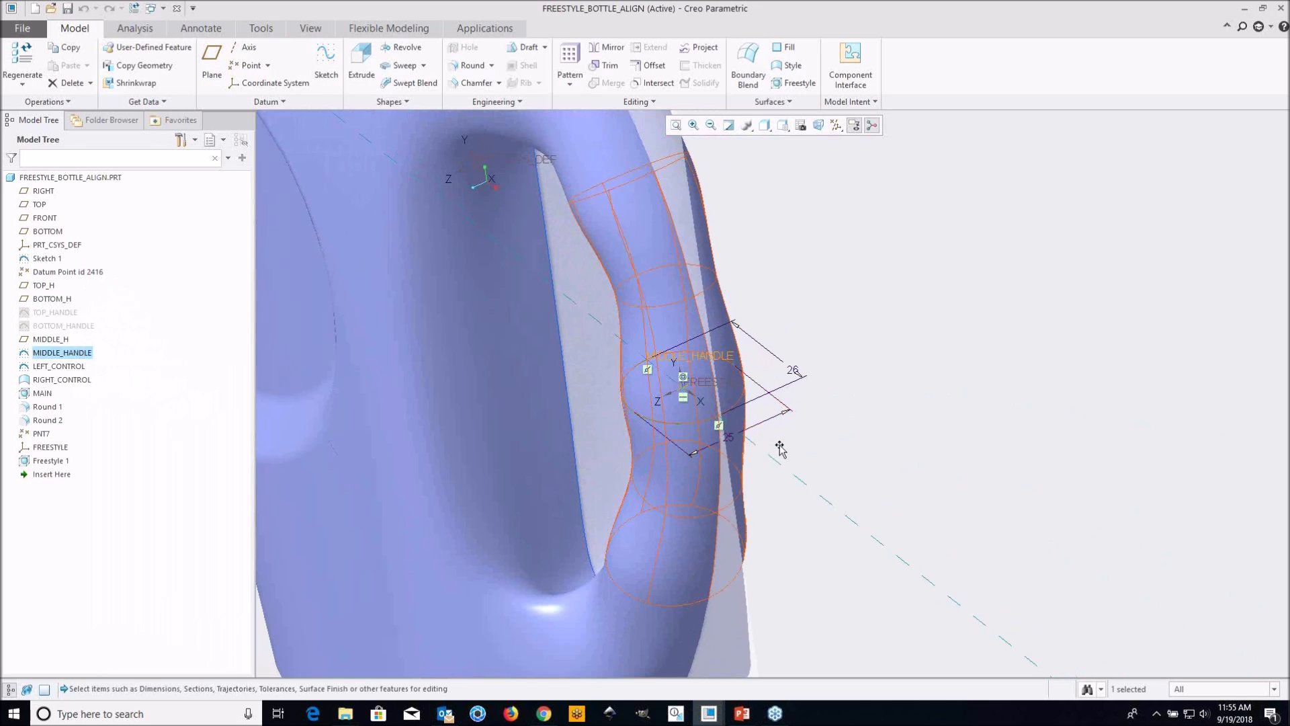
scroll(749, 477, down, 1)
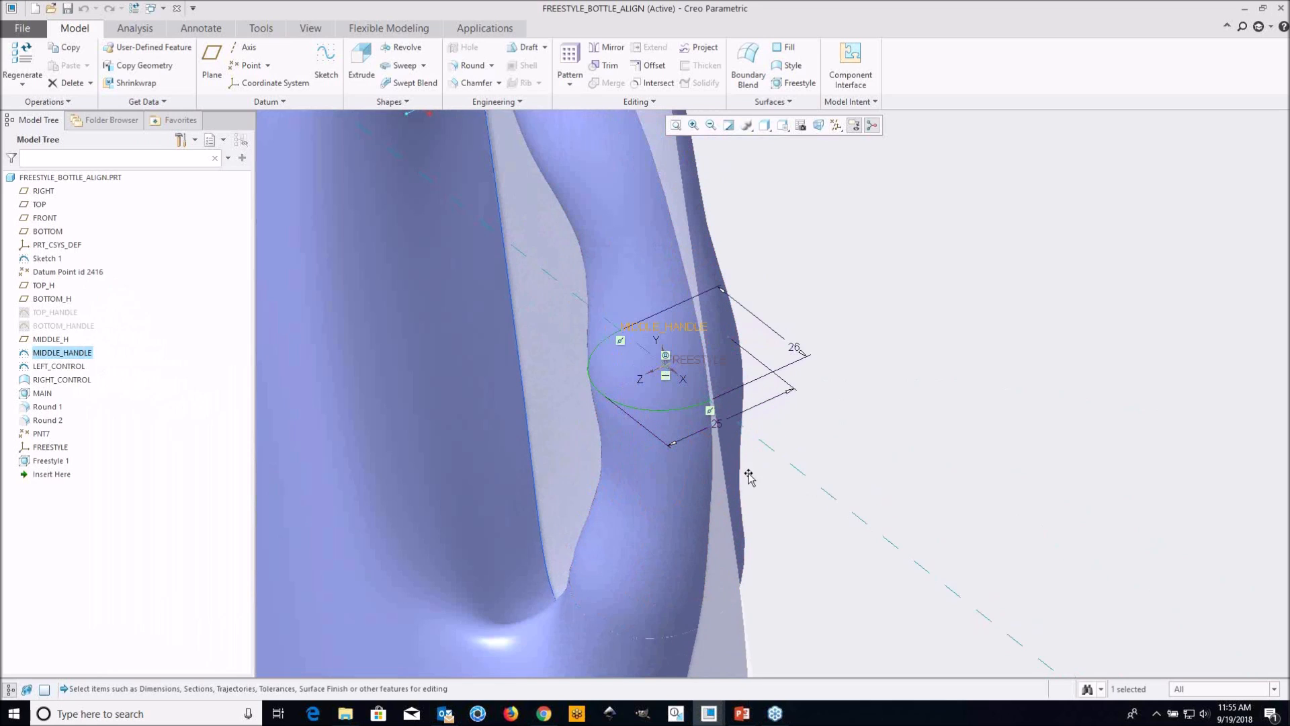
Set the MIDDLE_HANDLE curve's width along the Z direction to 20
double_click(717, 425)
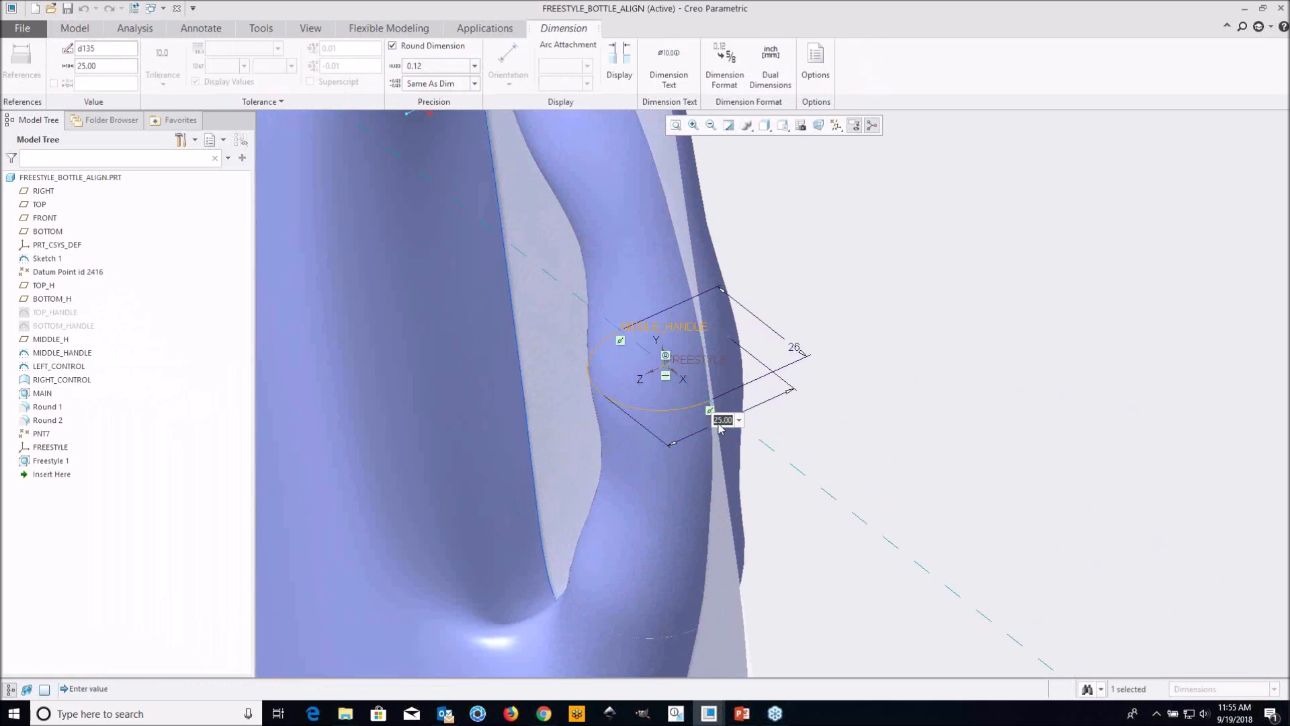
text(20)
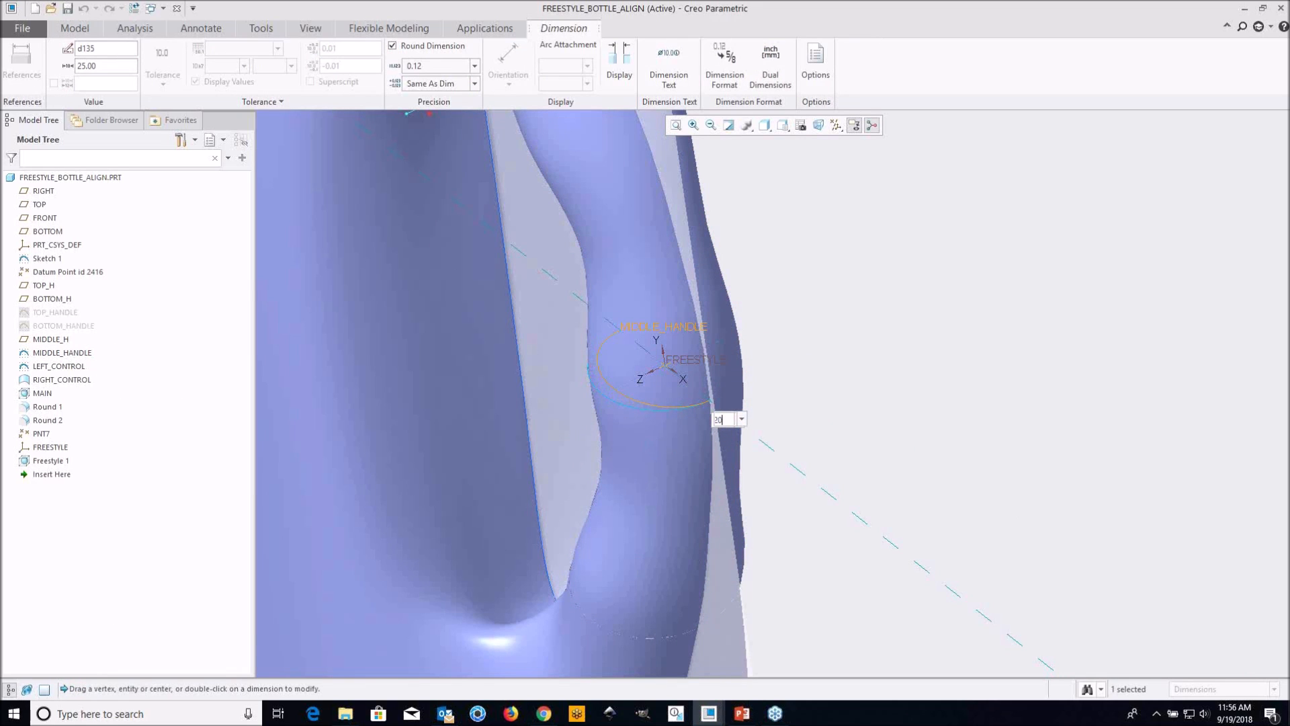
key(Return)
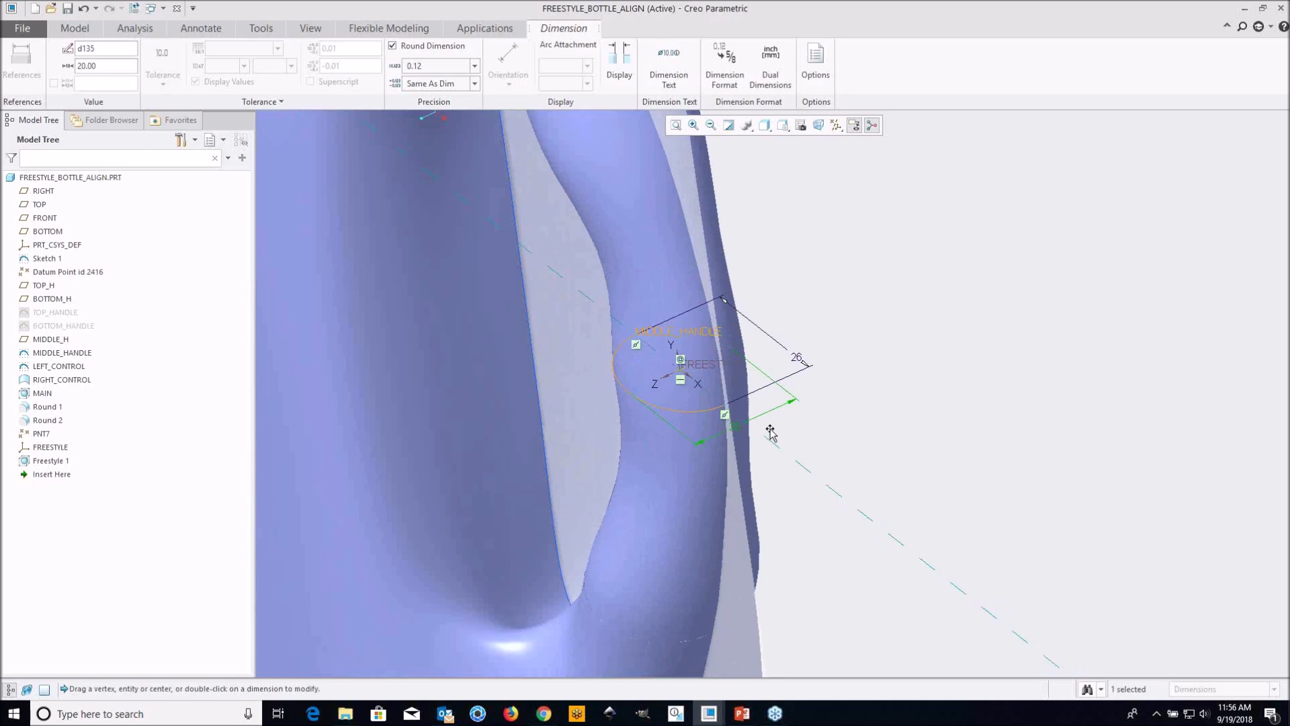
Set the MIDDLE_HANDLE curve's width along the Z direction to 35, check the regenerated handle, and close the dimension editing
mouse_move(726, 395)
middle_down()
mouse_move(722, 377)
mouse_move(709, 393)
mouse_move(757, 443)
mouse_move(698, 438)
middle_up()
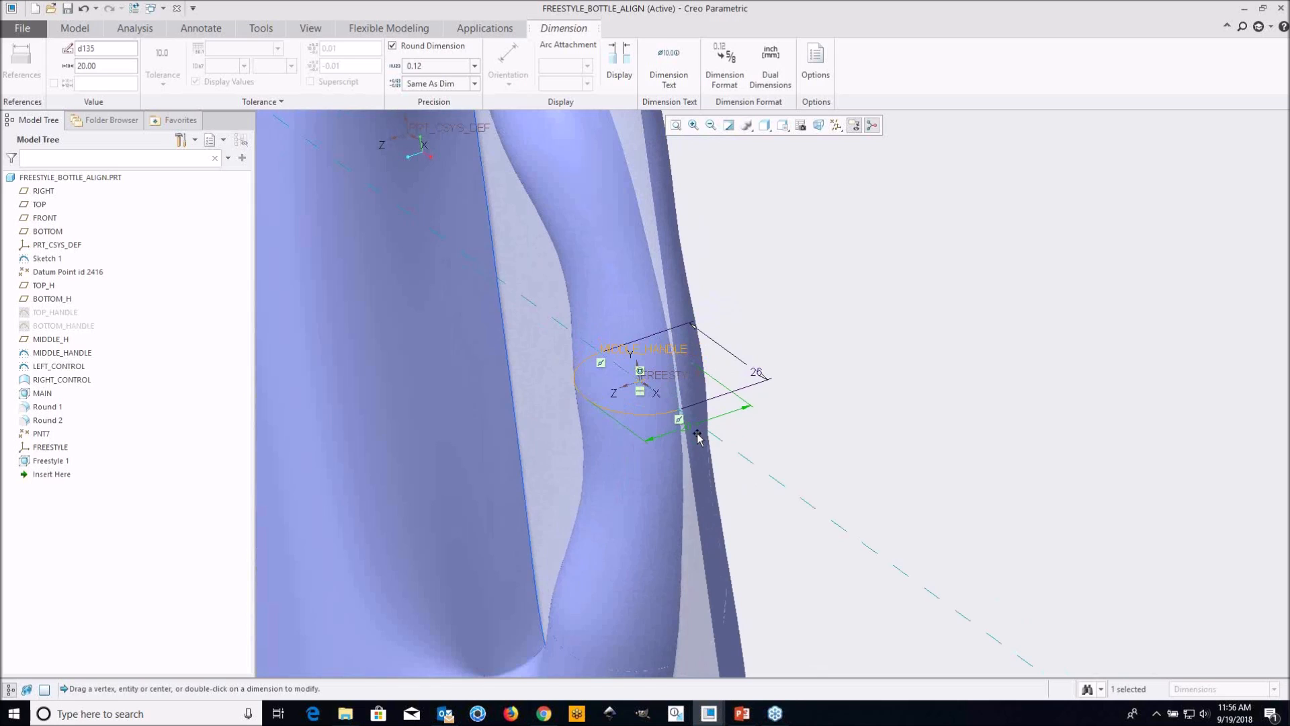
double_click(688, 429)
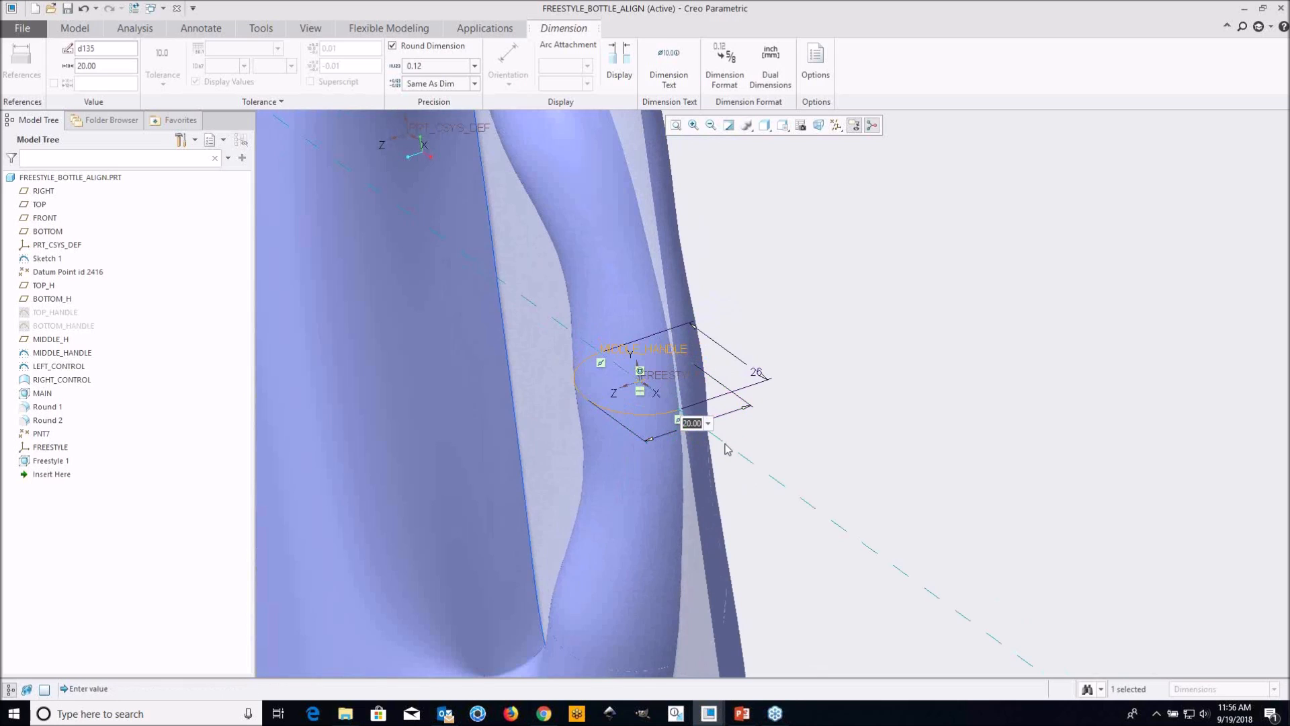
text(35)
key(Return)
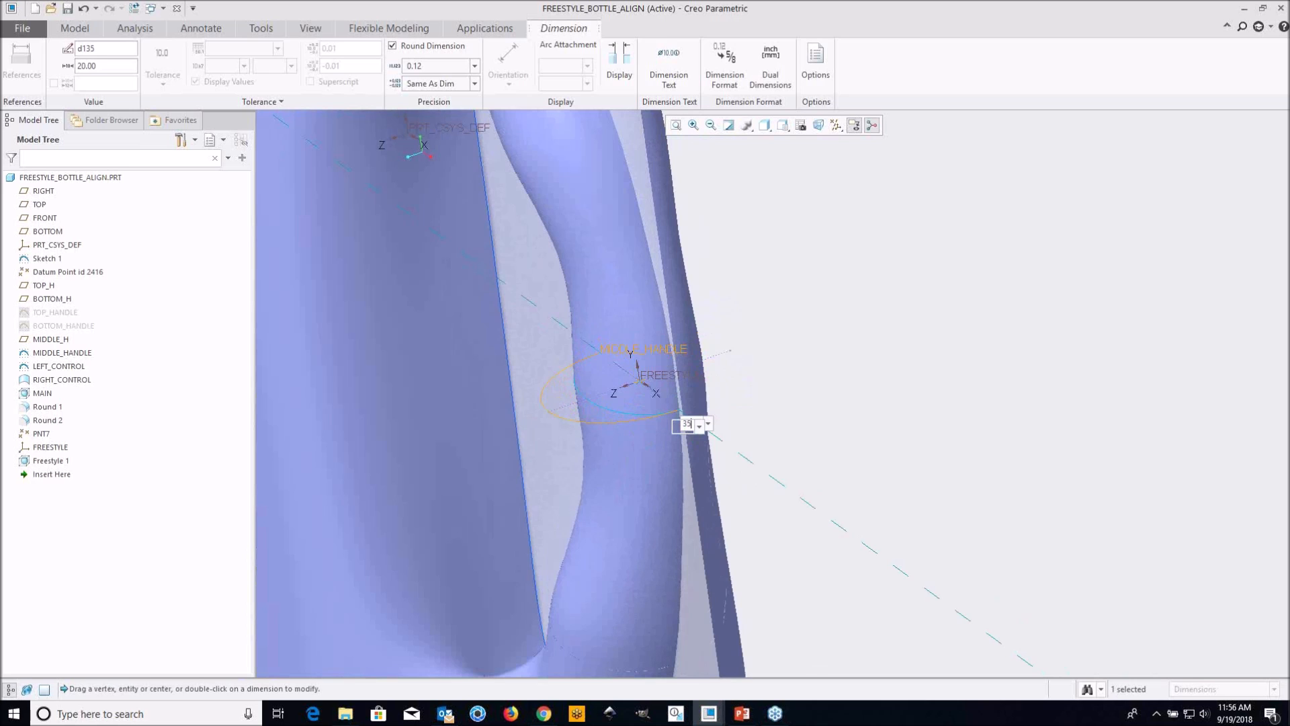
scroll(721, 438, up, 2)
middle_drag(721, 439, 815, 388)
scroll(556, 383, down, 2)
shift+middle_drag(555, 381, 601, 383)
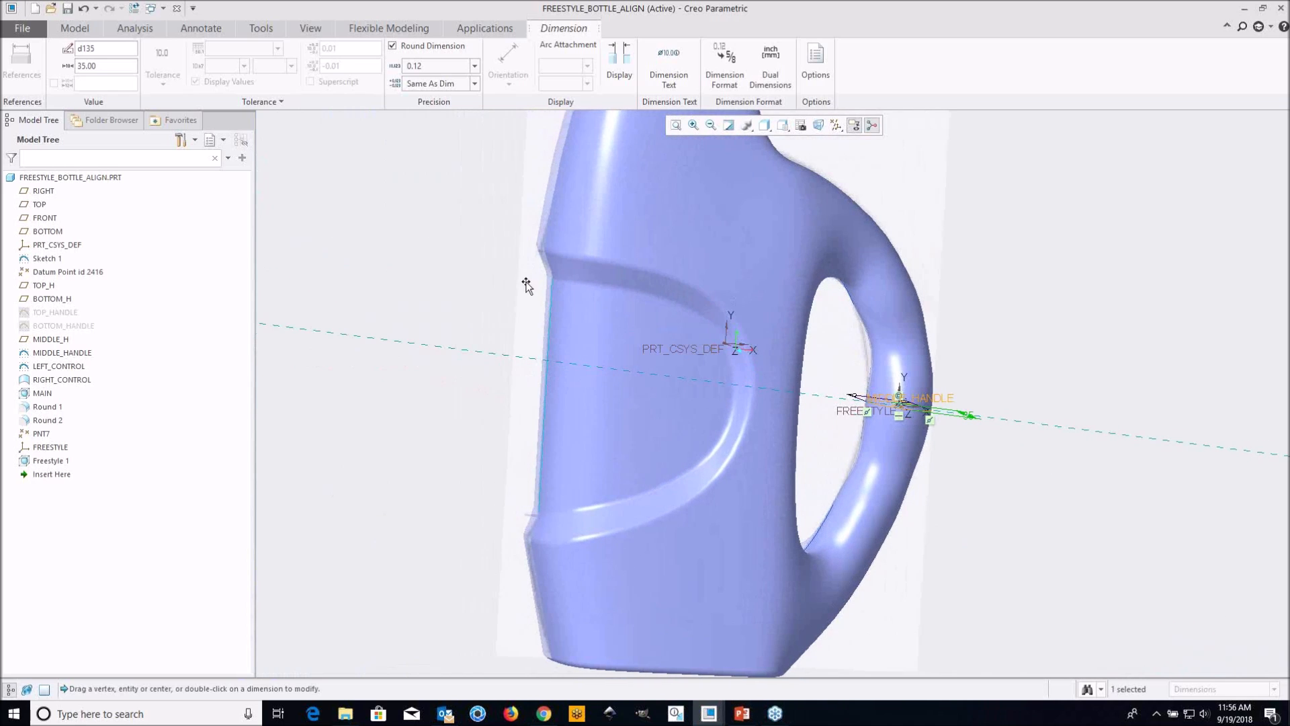
click(485, 260)
click(485, 260)
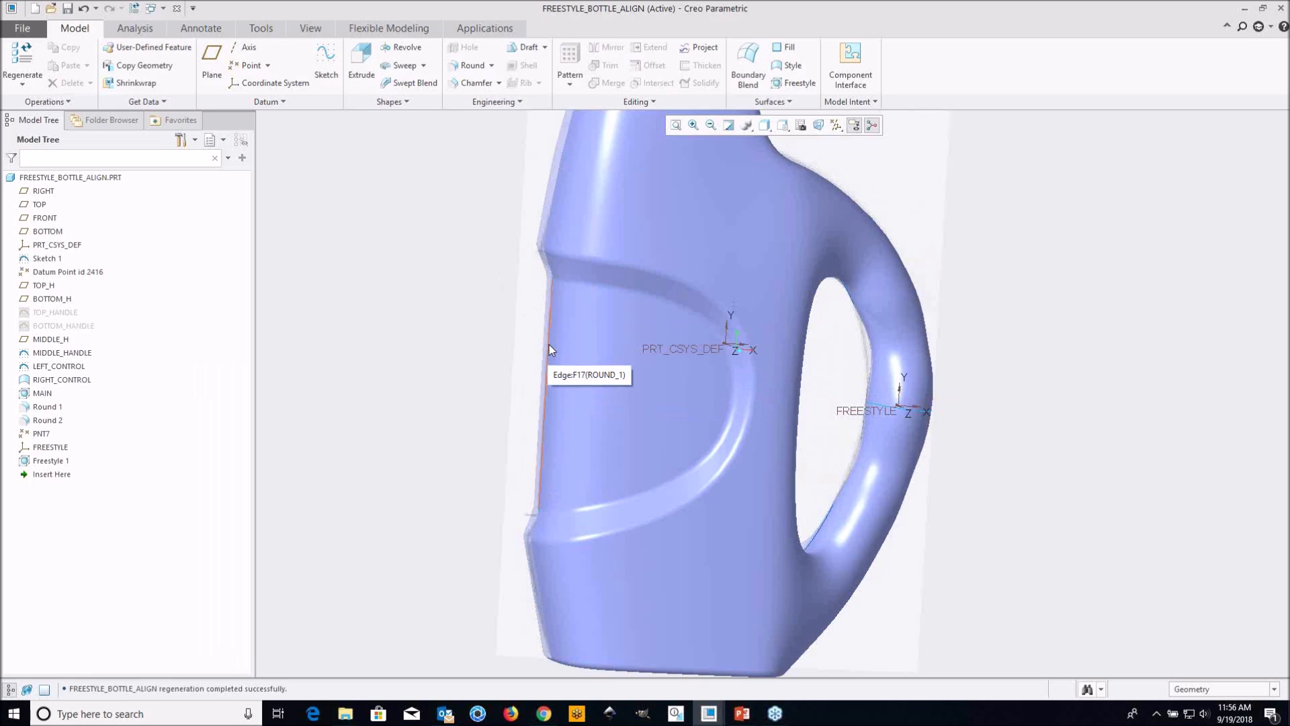
drag(550, 344, 314, 331)
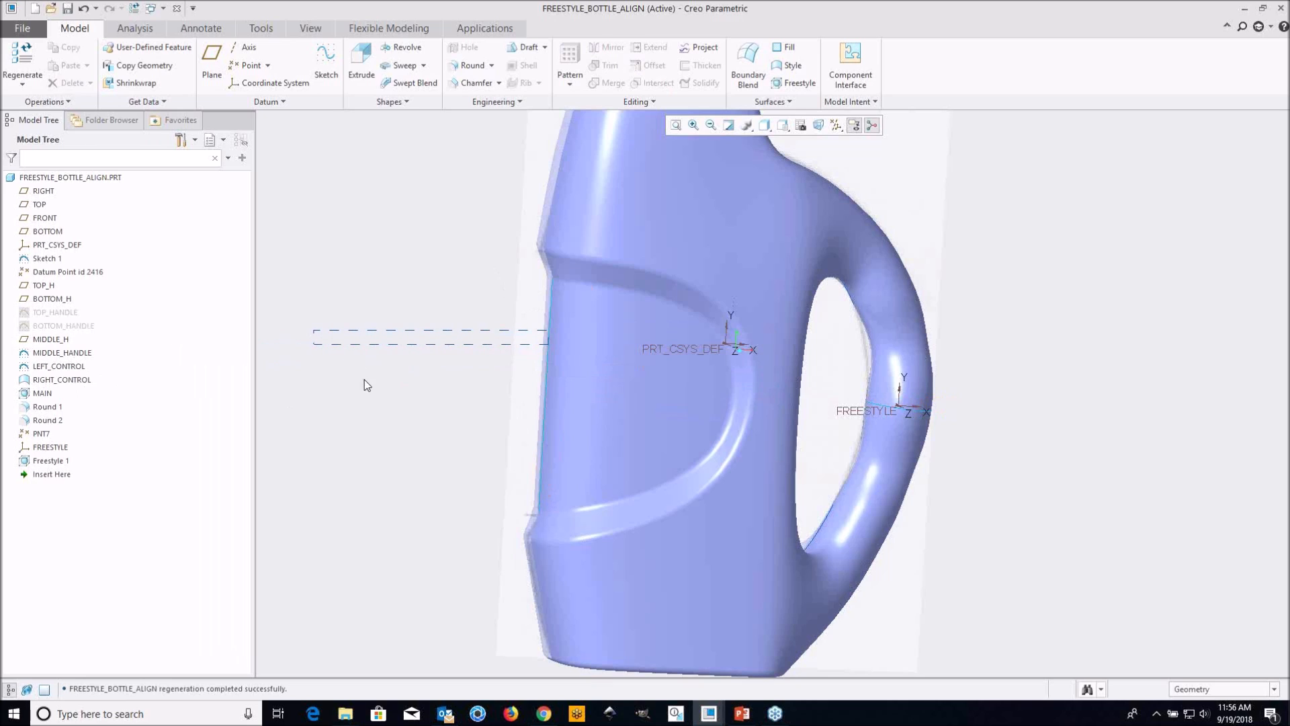
click(67, 367)
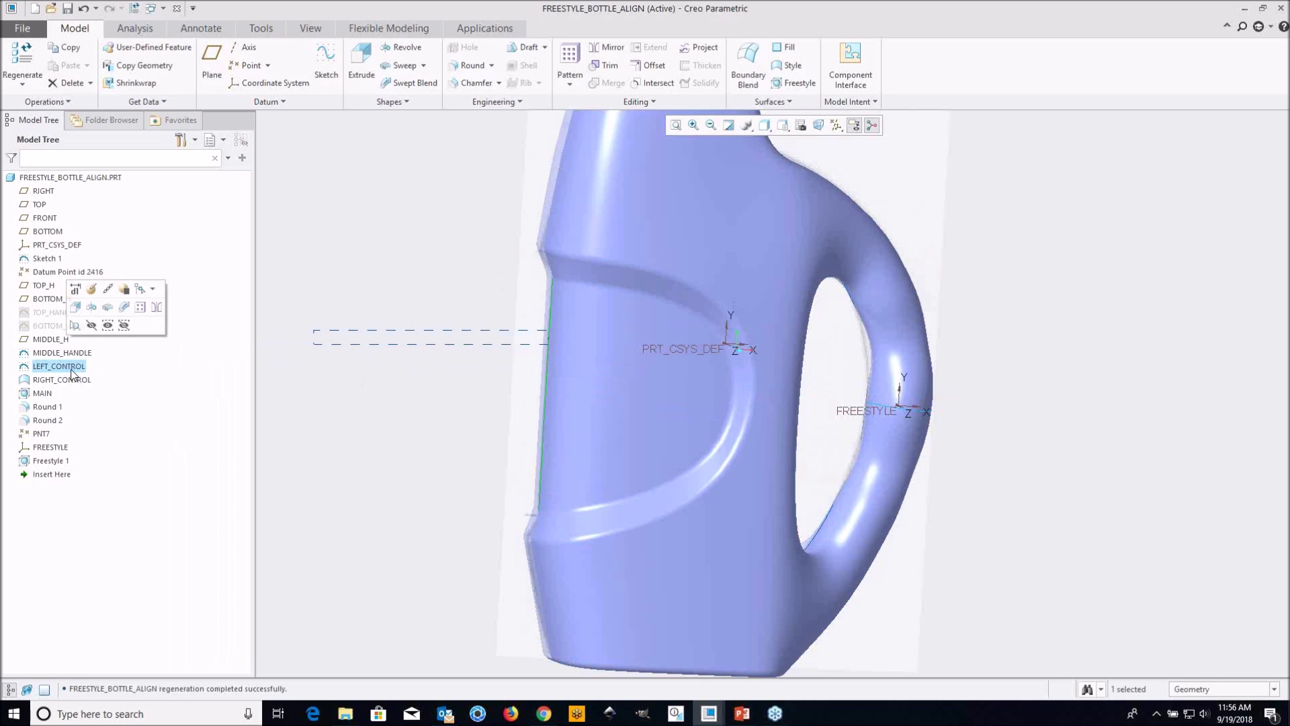
click(75, 289)
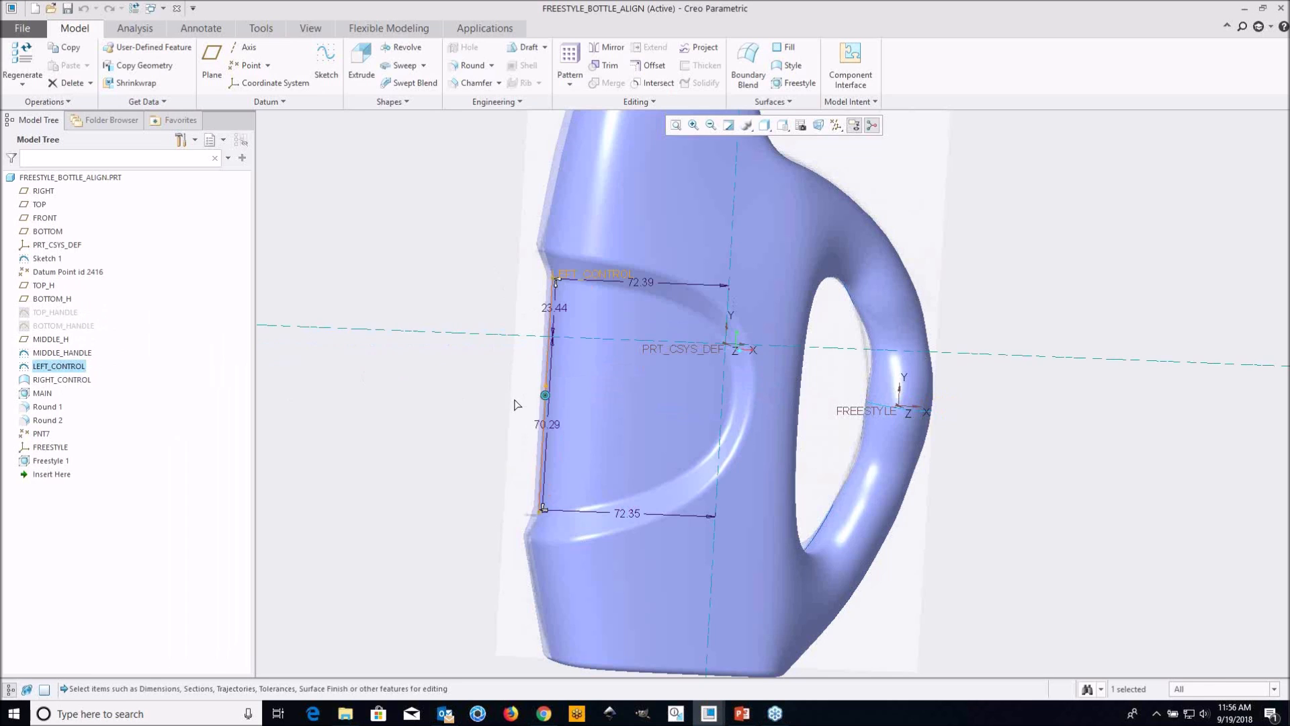
scroll(548, 401, up, 2)
scroll(547, 401, up, 2)
click(430, 352)
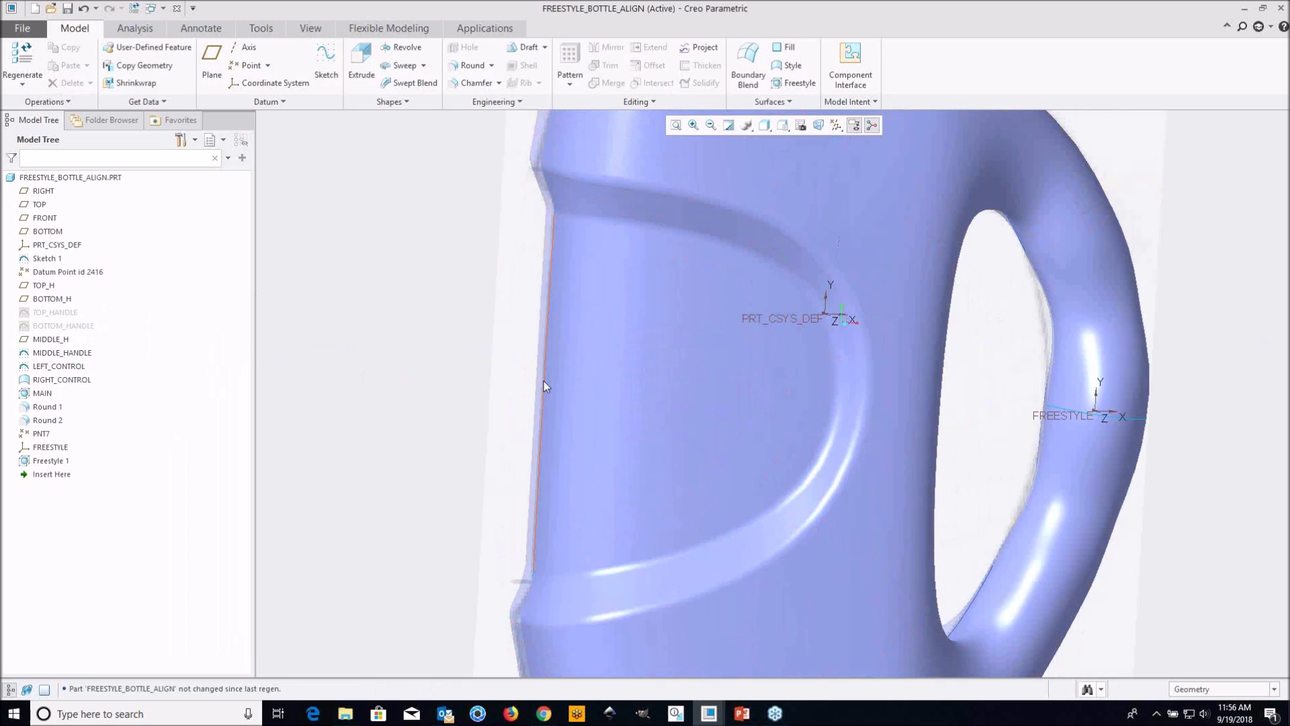
Bend the LEFT_CONTROL curve inward by moving its midpoint toward the bottle, close the dimension editing, and check the reshaped side
click(77, 367)
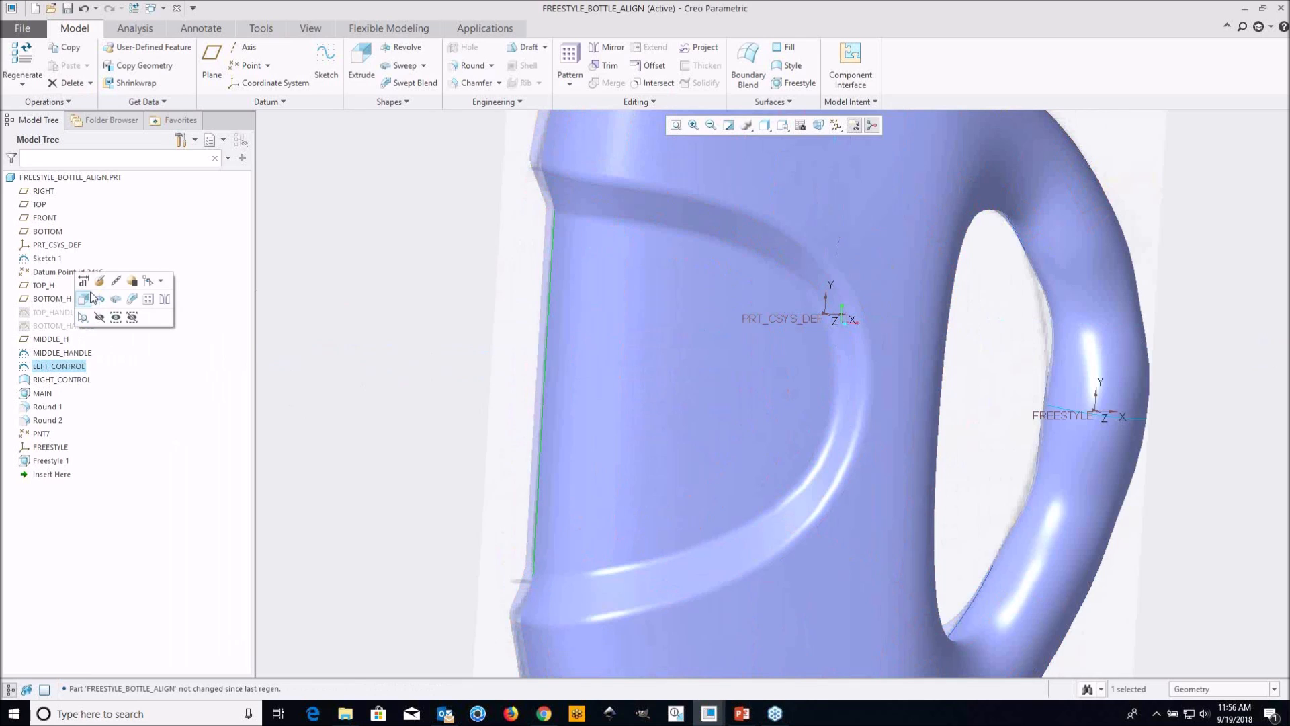
click(83, 282)
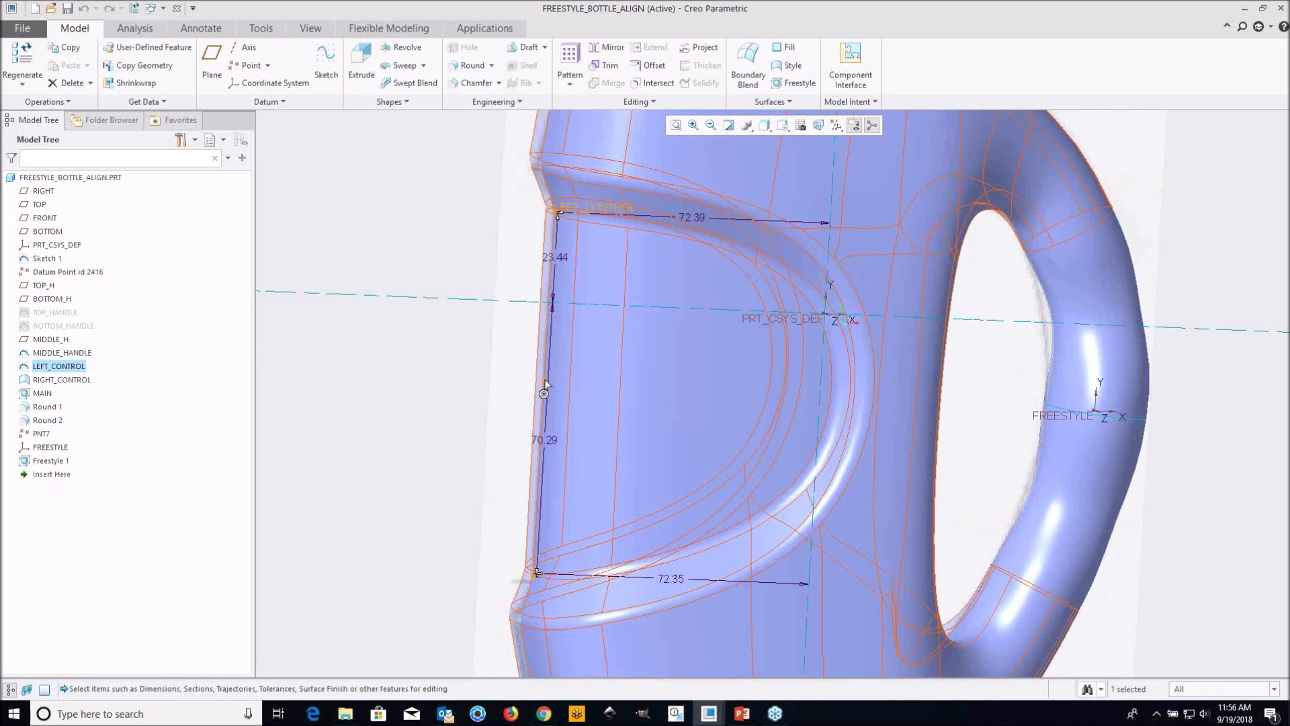
click(552, 378)
click(538, 391)
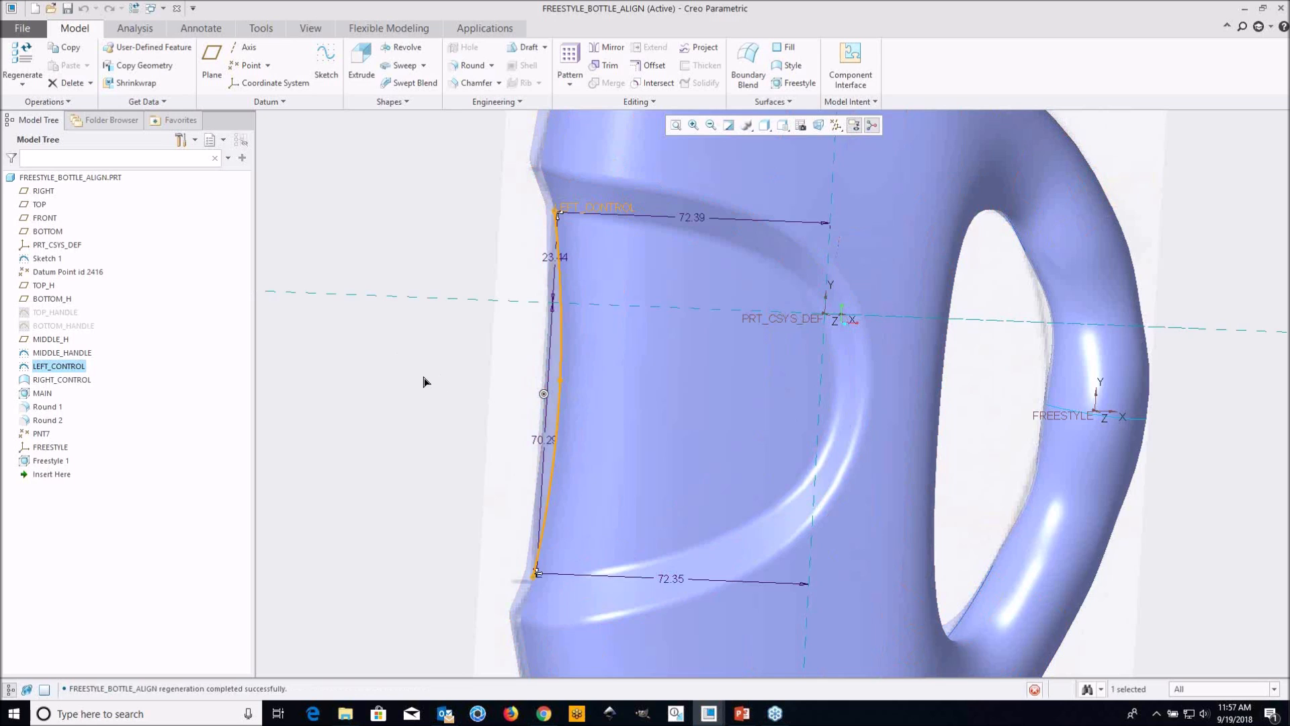
click(426, 399)
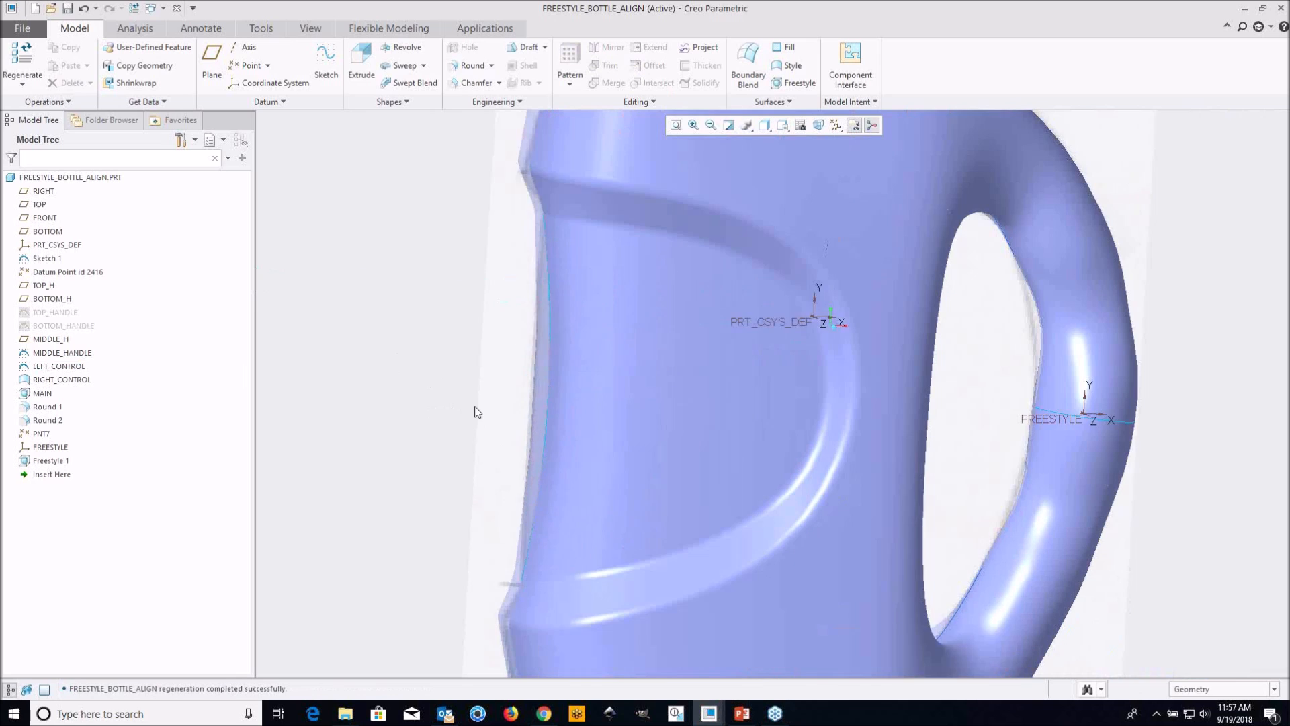
mouse_move(631, 410)
middle_down()
mouse_move(597, 406)
mouse_move(651, 401)
mouse_move(565, 393)
mouse_move(551, 399)
mouse_move(623, 410)
mouse_move(560, 396)
mouse_move(555, 408)
middle_up()
scroll(597, 405, up, 2)
scroll(590, 393, down, 2)
scroll(550, 400, up, 2)
shift+middle_drag(668, 461, 609, 440)
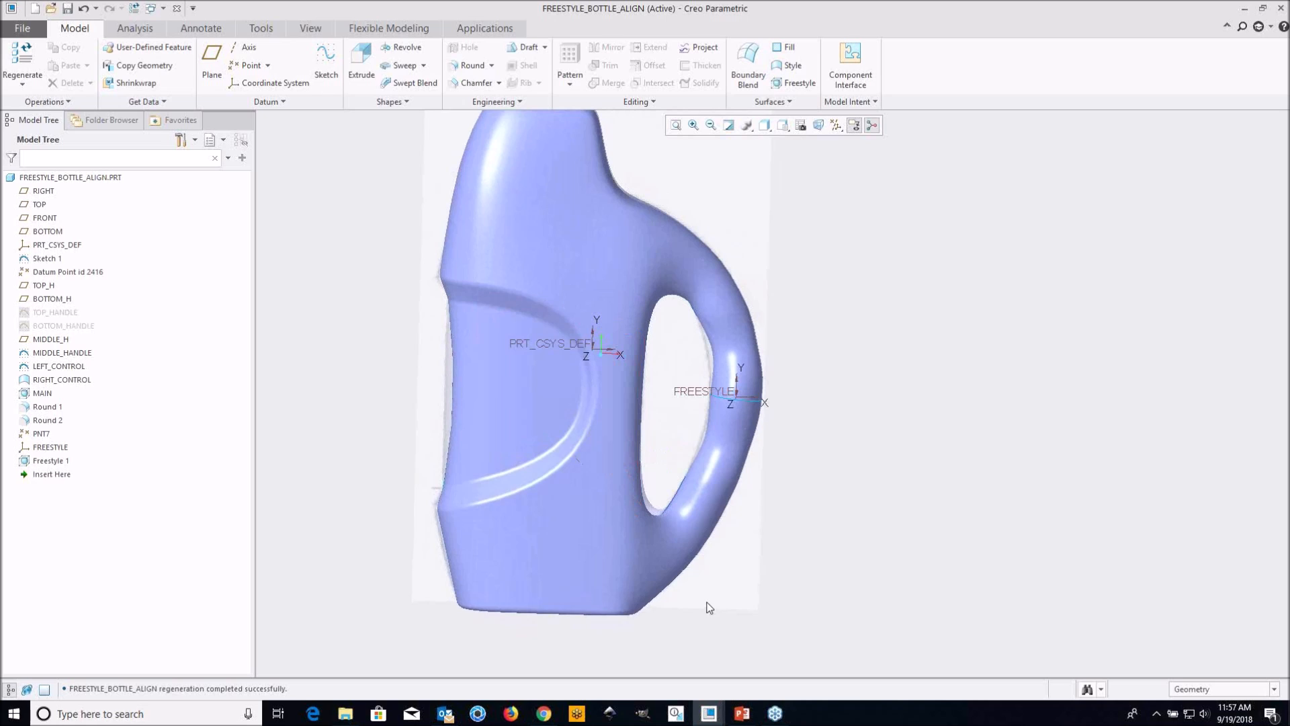
Switch to the window holding the FREESTYLE_BOTTLE_OFFSET model
click(710, 715)
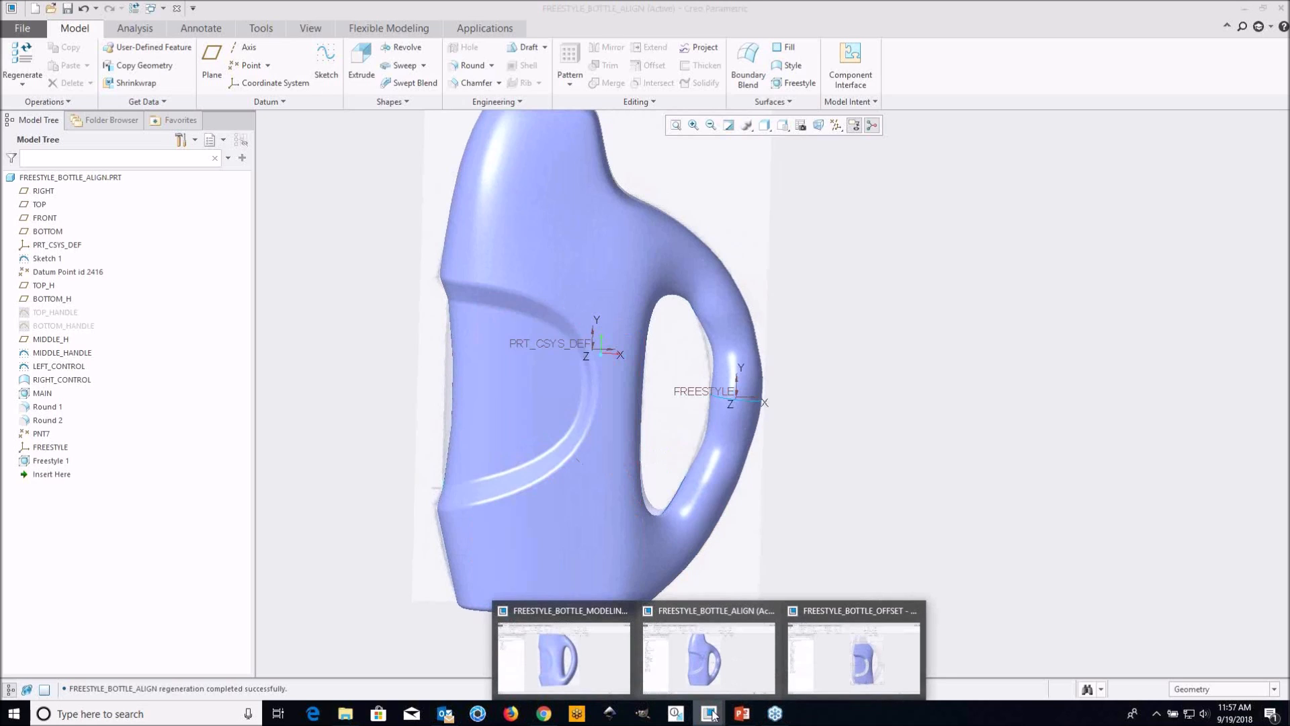
click(833, 671)
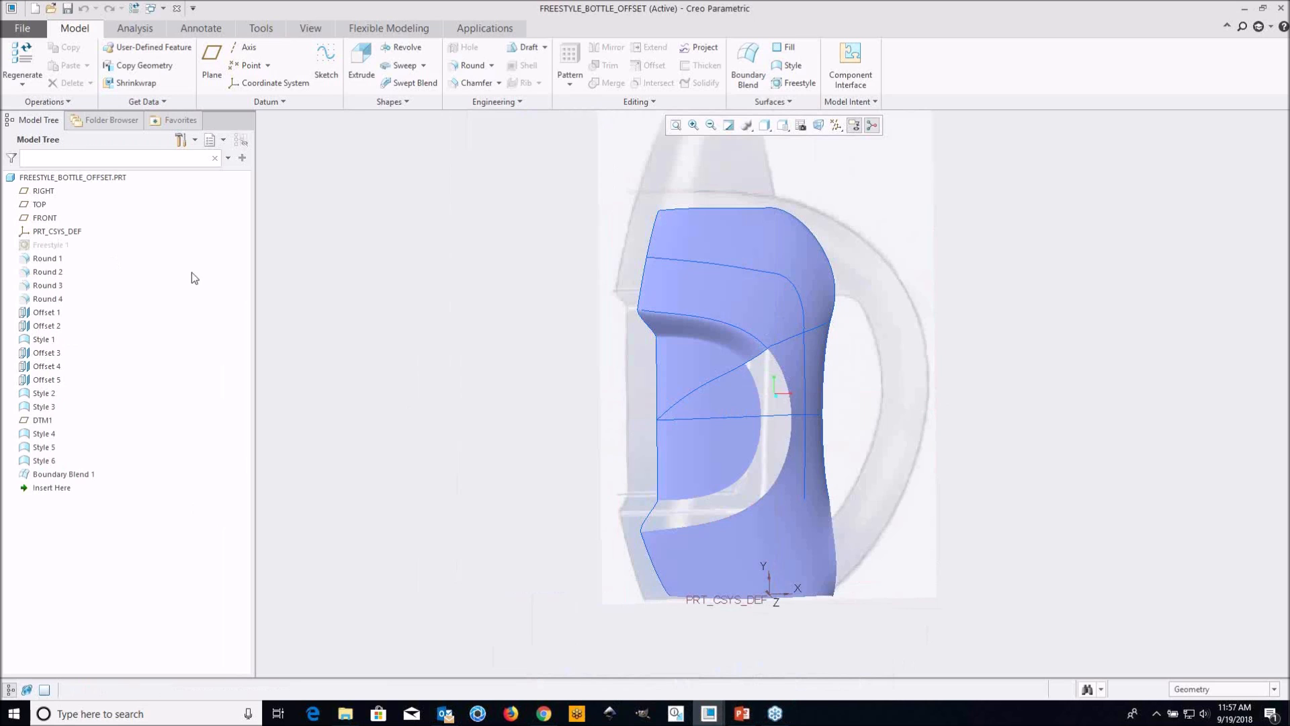
shift+middle_drag(809, 428, 777, 441)
middle_drag(739, 356, 730, 377)
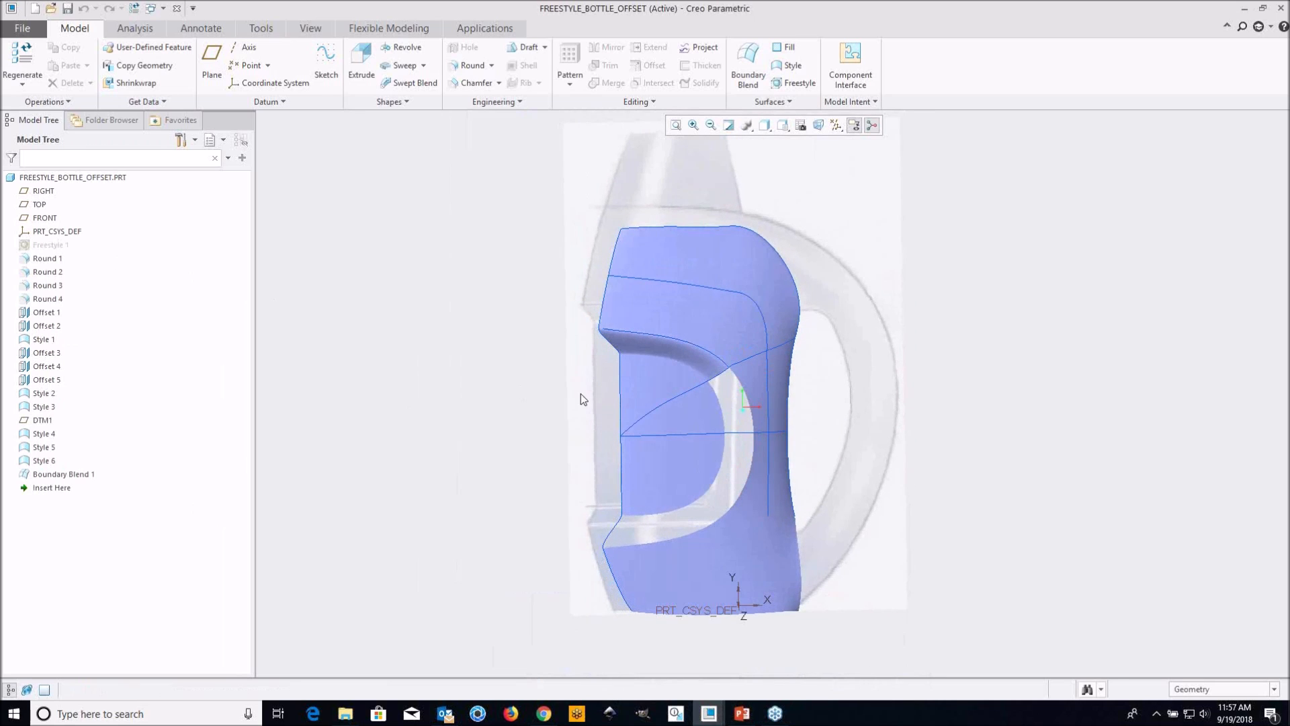
Show the Freestyle 1 feature, compare it with the existing surface patches, and hide it again
click(51, 245)
click(78, 204)
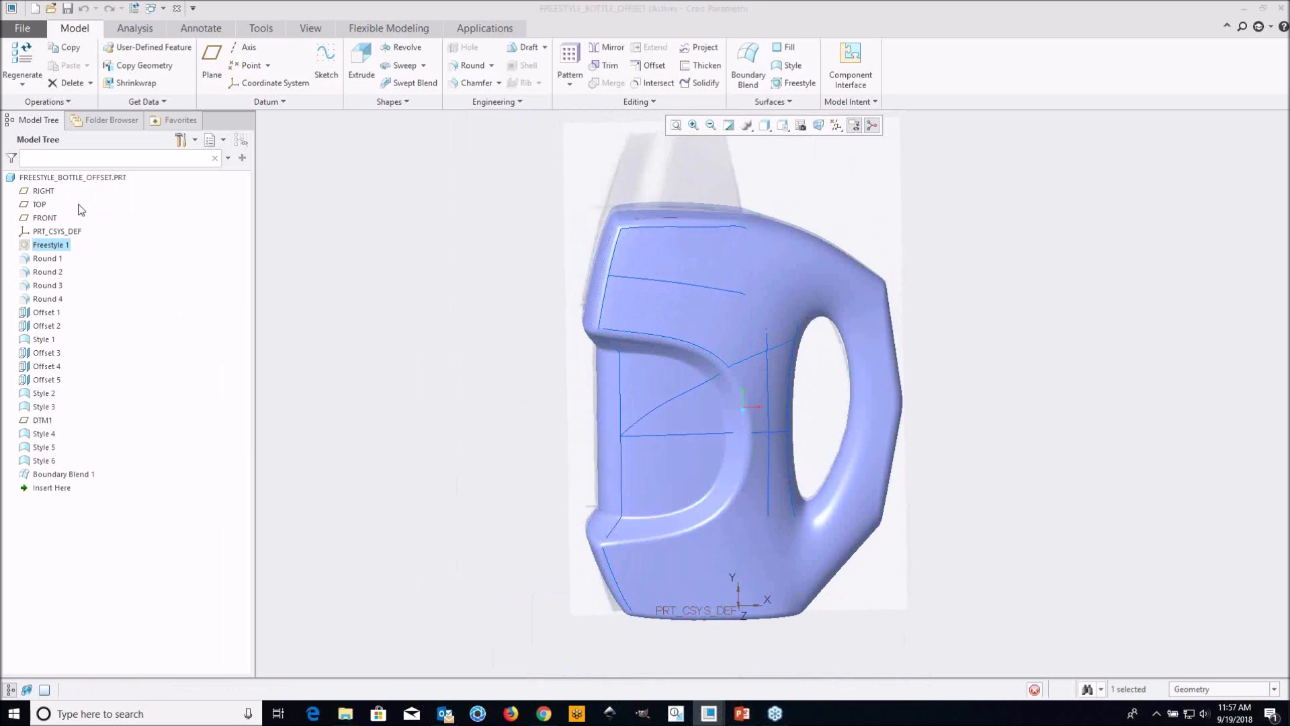
mouse_move(659, 455)
middle_down()
mouse_move(672, 436)
mouse_move(711, 448)
mouse_move(668, 454)
middle_up()
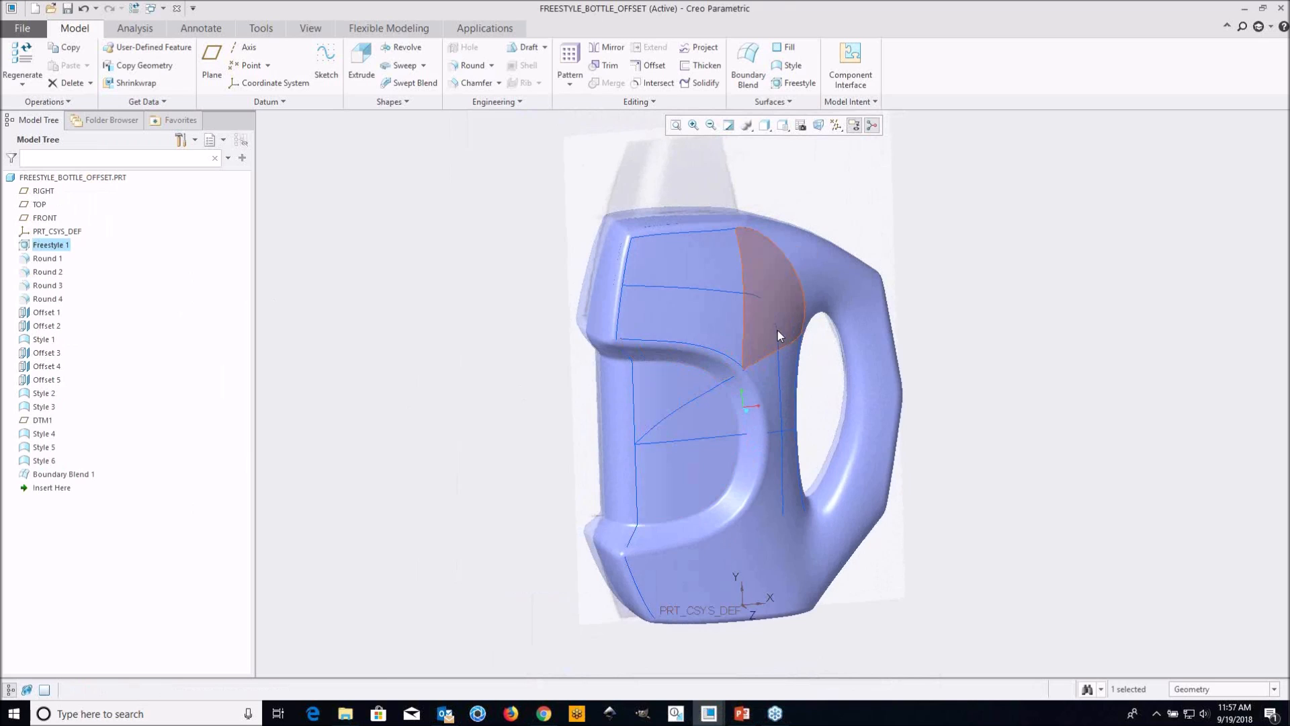
mouse_move(639, 360)
middle_down()
mouse_move(780, 354)
mouse_move(741, 354)
middle_up()
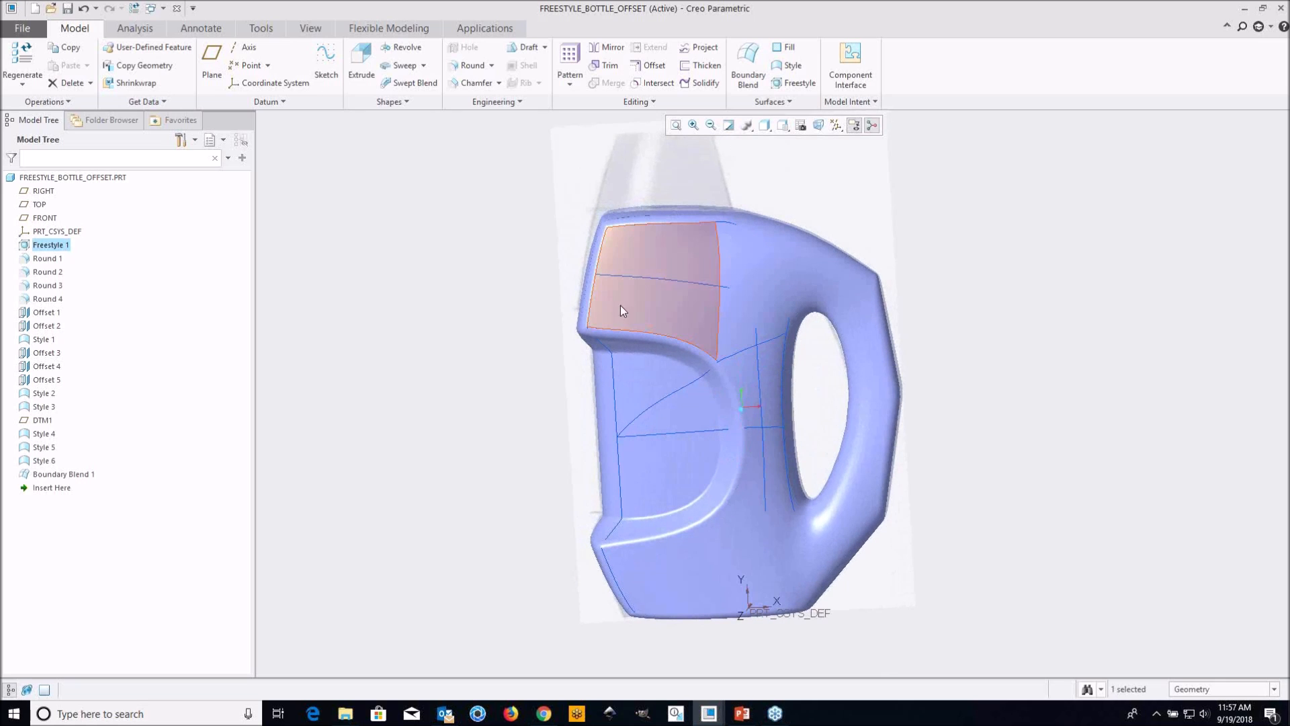
right_click(54, 246)
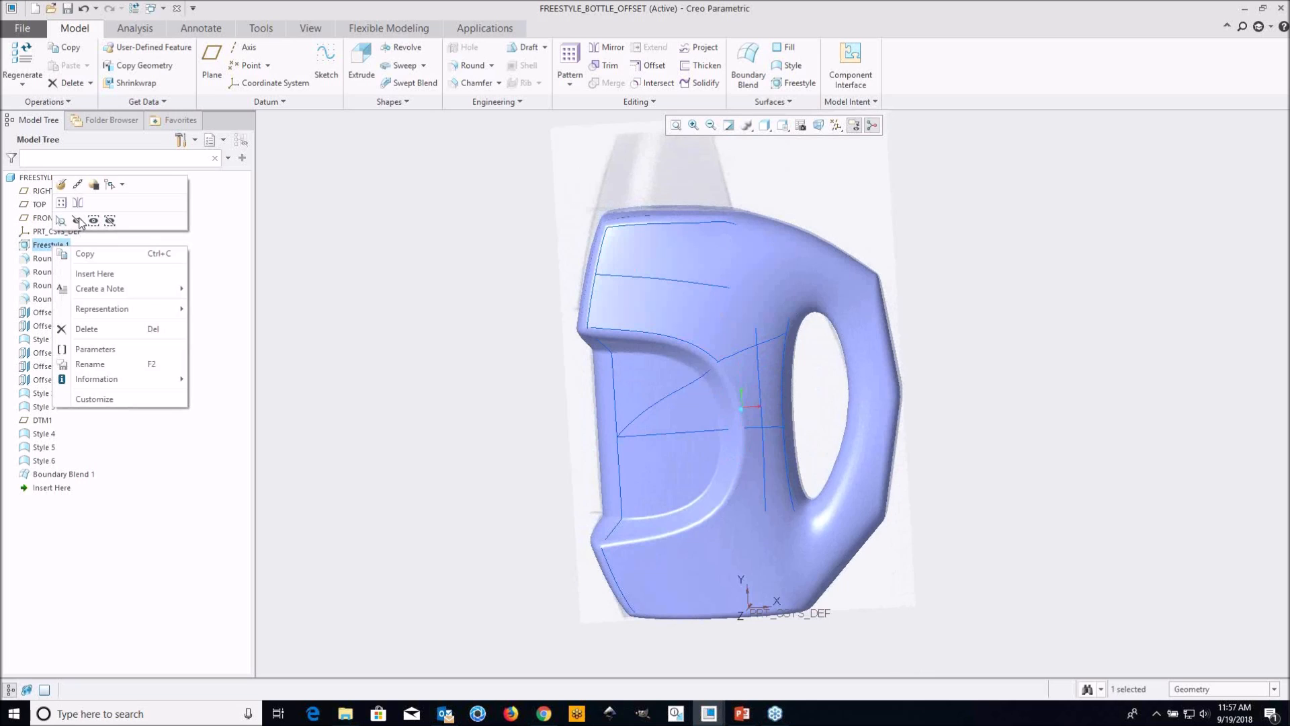
click(78, 220)
Examine the trimmed surfaces and style curves surrounding the open D-shaped gap in the bottle's side panel
shift+middle_drag(792, 495, 743, 437)
mouse_move(715, 352)
middle_down()
mouse_move(708, 322)
mouse_move(722, 309)
mouse_move(705, 331)
middle_up()
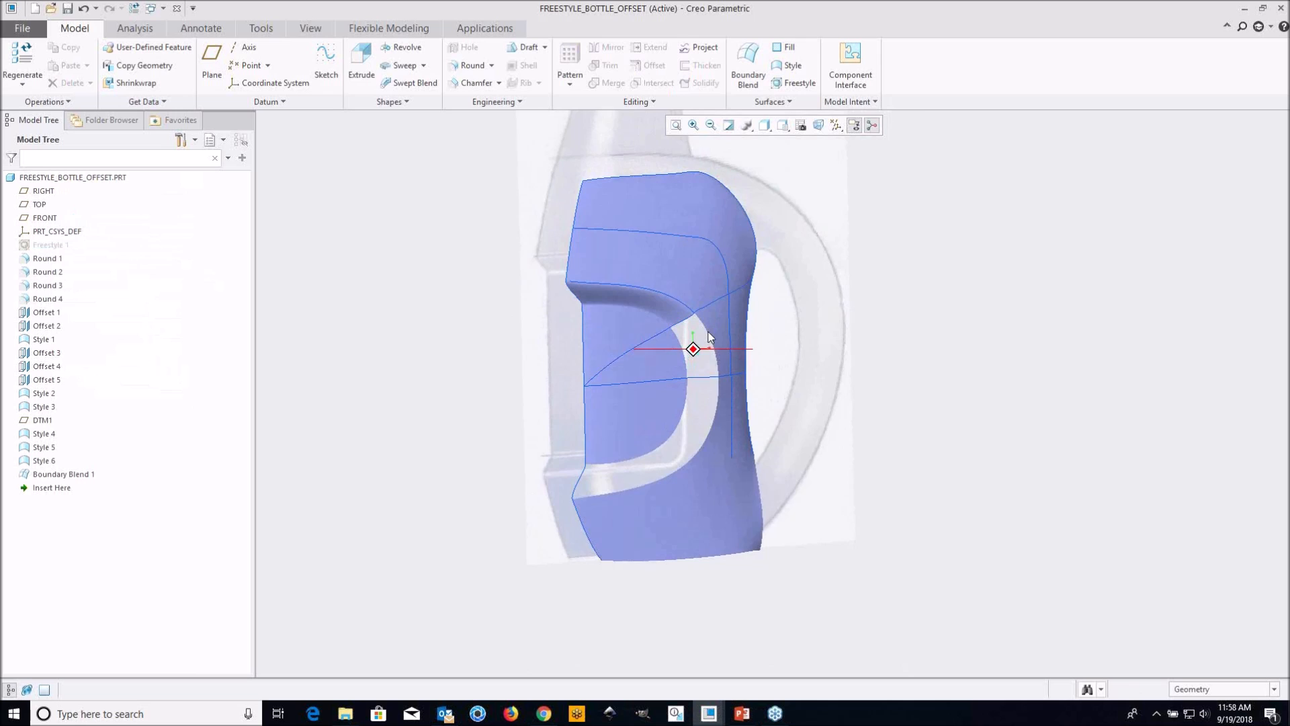
scroll(705, 333, down, 4)
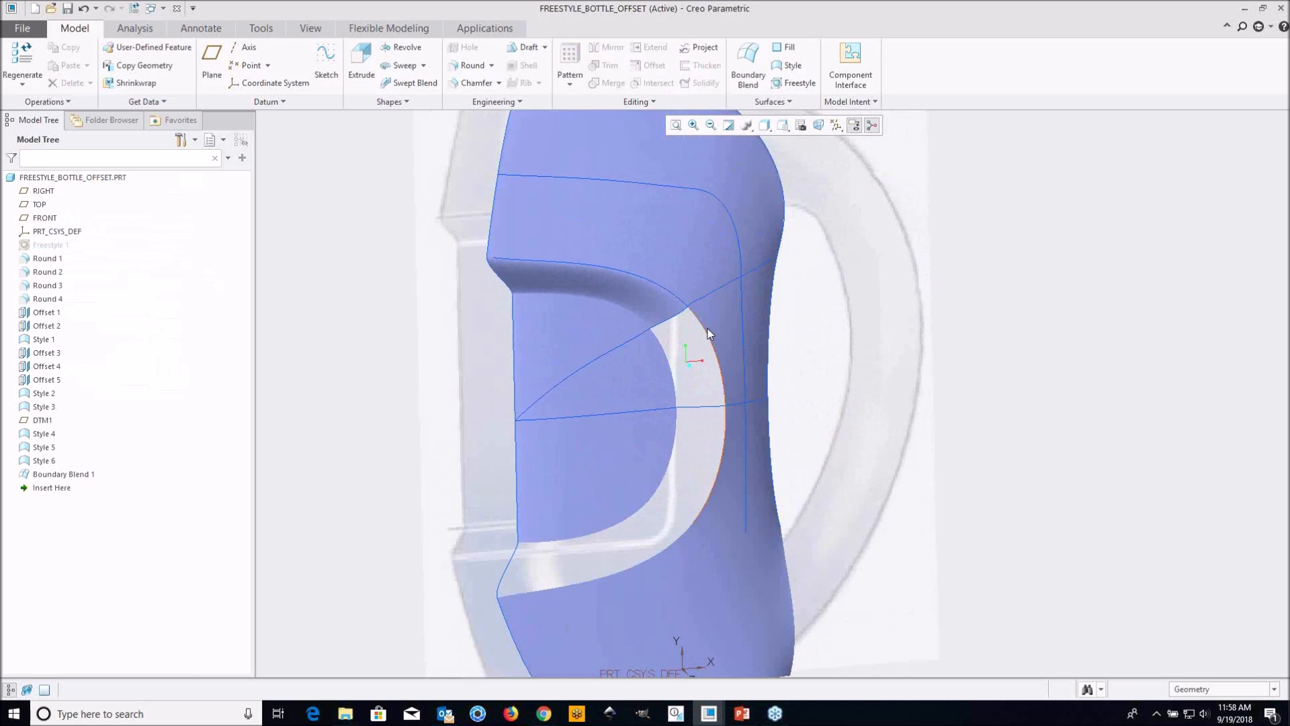
scroll(716, 329, down, 3)
scroll(723, 360, up, 3)
middle_drag(723, 361, 667, 408)
scroll(718, 400, up, 2)
scroll(718, 401, up, 2)
mouse_move(693, 353)
middle_down()
mouse_move(659, 369)
mouse_move(665, 406)
mouse_move(725, 361)
mouse_move(743, 364)
mouse_move(711, 352)
middle_up()
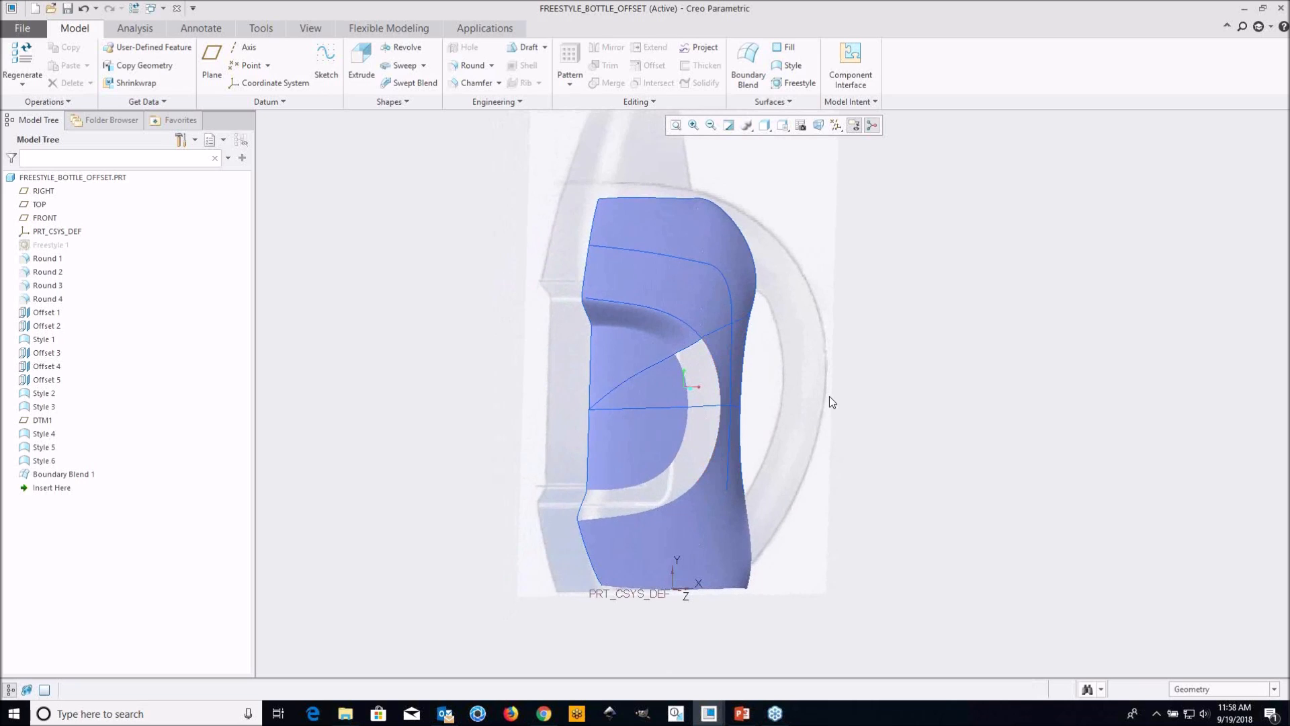
middle_drag(736, 375, 711, 380)
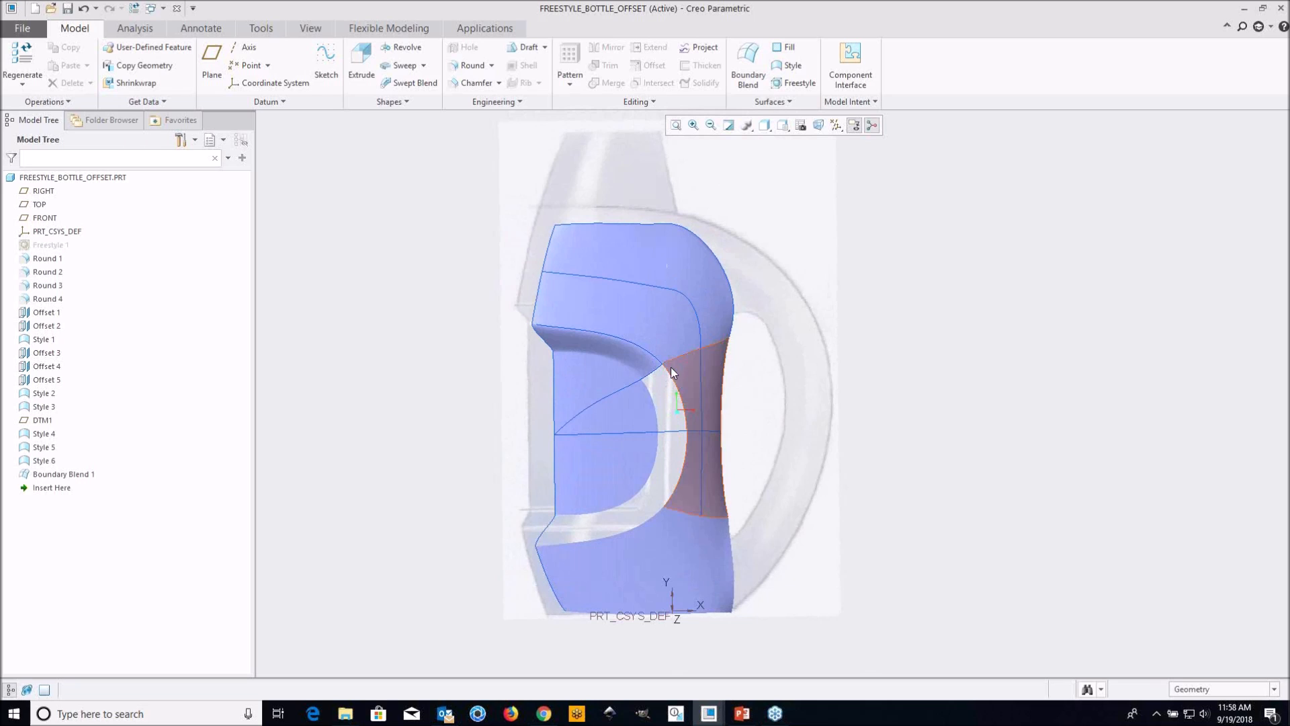
Inspect the inner and outer edges of the gap up close, including its lower corner at the bottle's outer profile
scroll(671, 368, down, 3)
shift+middle_drag(726, 405, 662, 342)
scroll(613, 369, up, 2)
scroll(638, 342, down, 2)
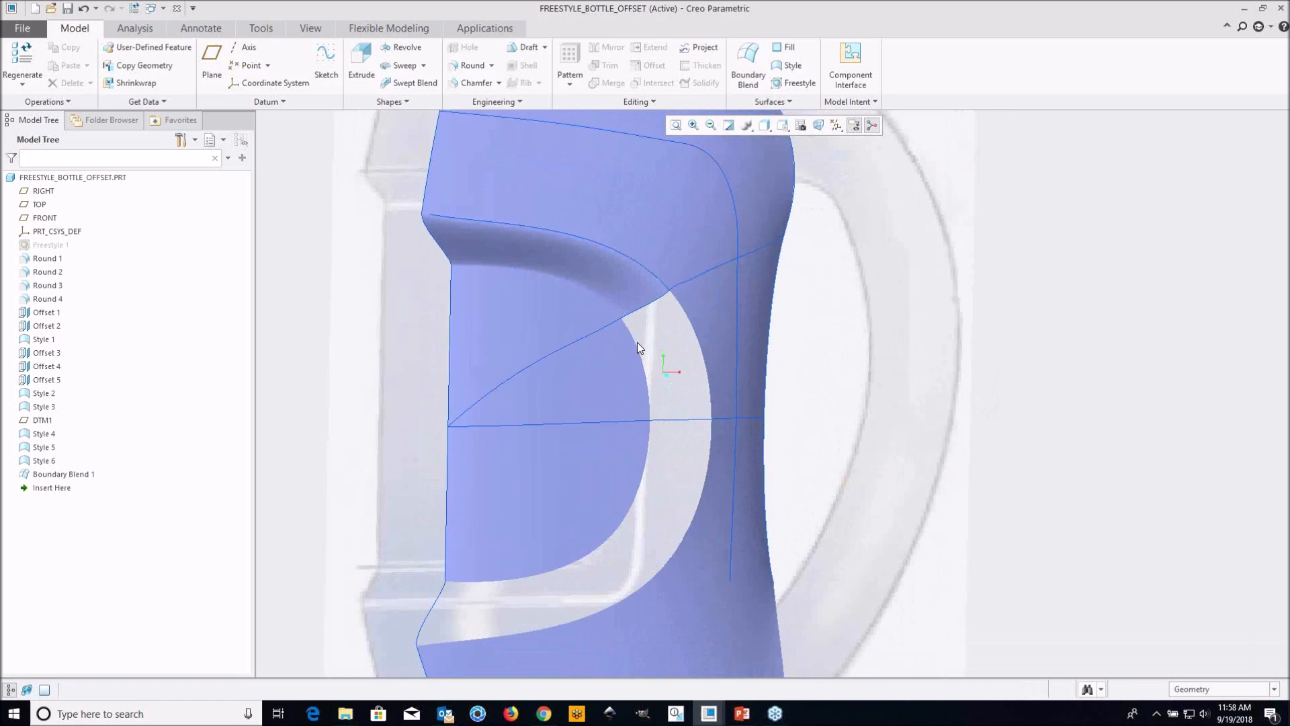
shift+middle_drag(630, 401, 631, 319)
middle_drag(641, 371, 680, 369)
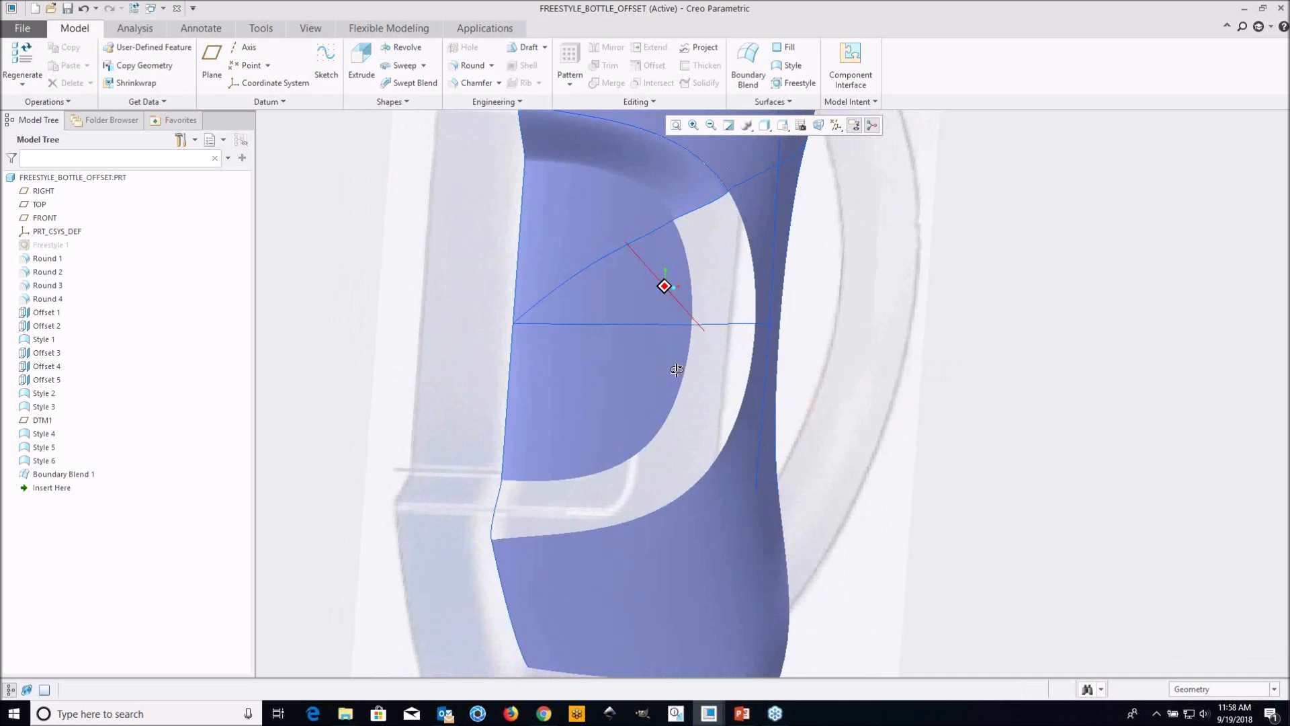
middle_drag(524, 505, 490, 470)
scroll(430, 467, down, 3)
scroll(414, 482, down, 1)
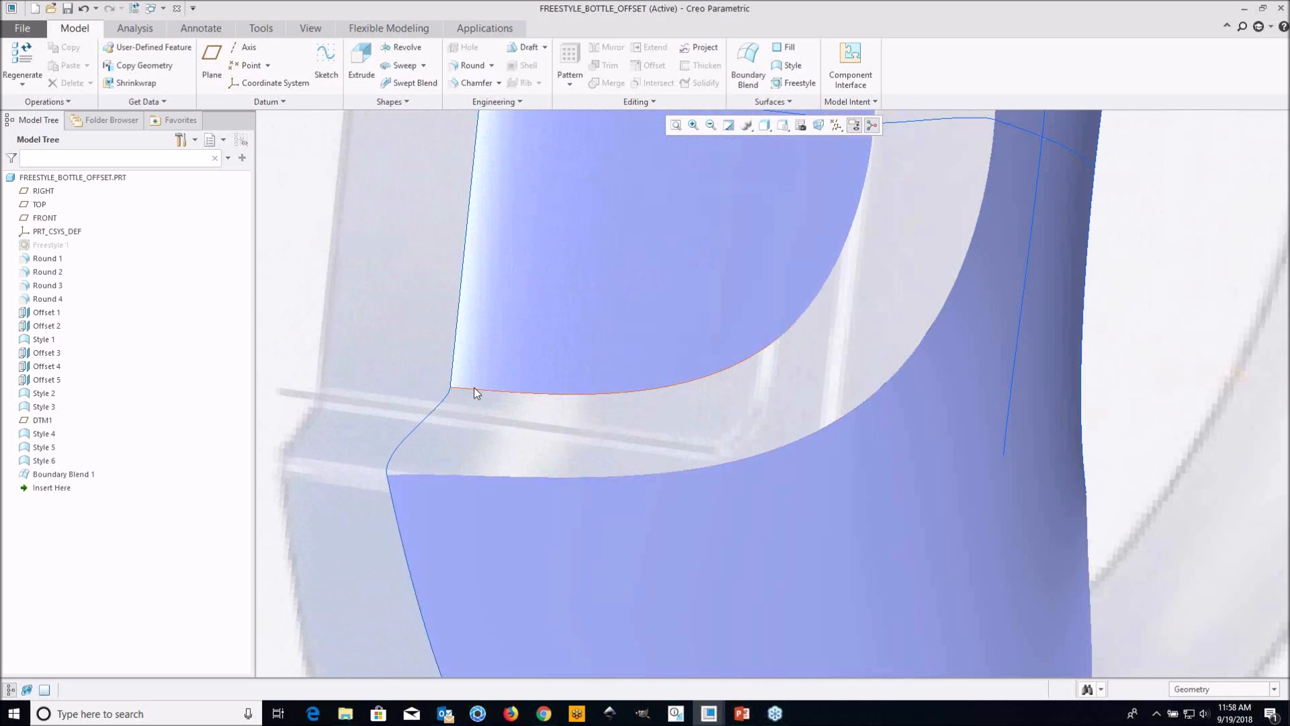
scroll(418, 473, up, 3)
mouse_move(478, 461)
middle_down()
mouse_move(683, 253)
mouse_move(732, 300)
mouse_move(729, 215)
middle_up()
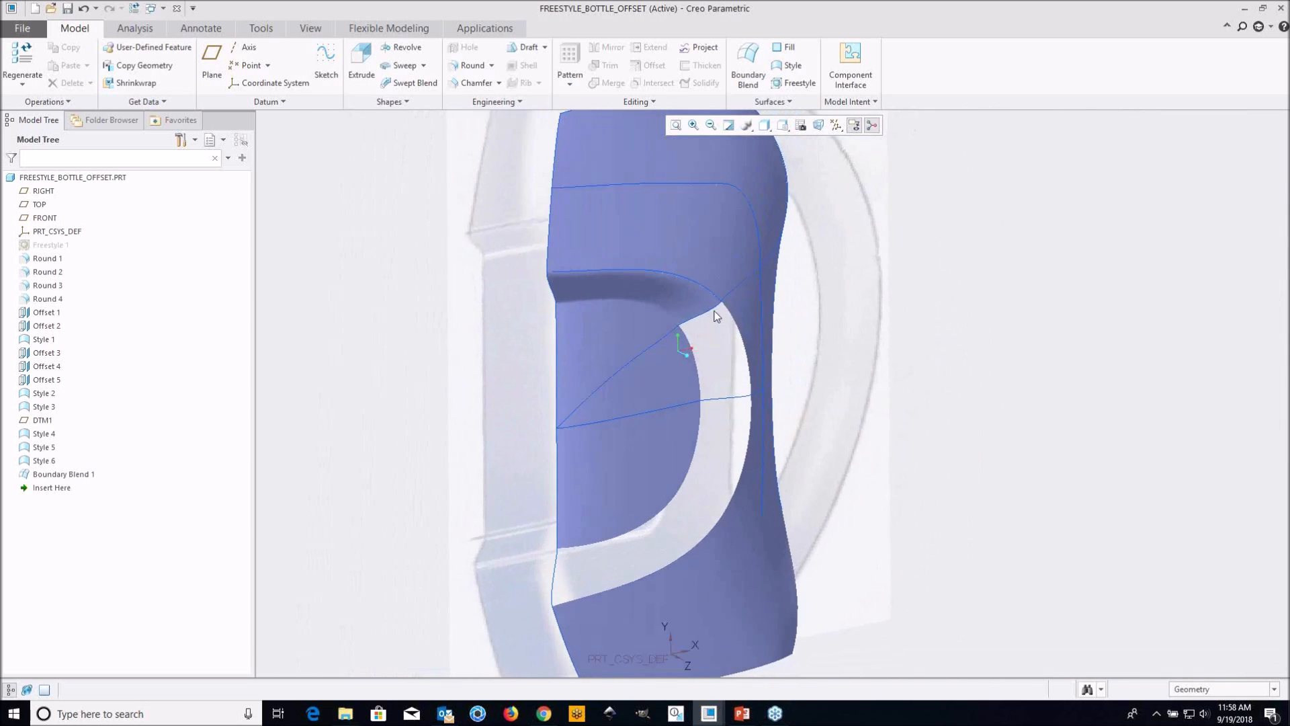
Start a Boundary Blend with the gap's inner edge as the first chain, trimmed to end at the horizontal crossing curve
click(748, 67)
scroll(684, 374, down, 4)
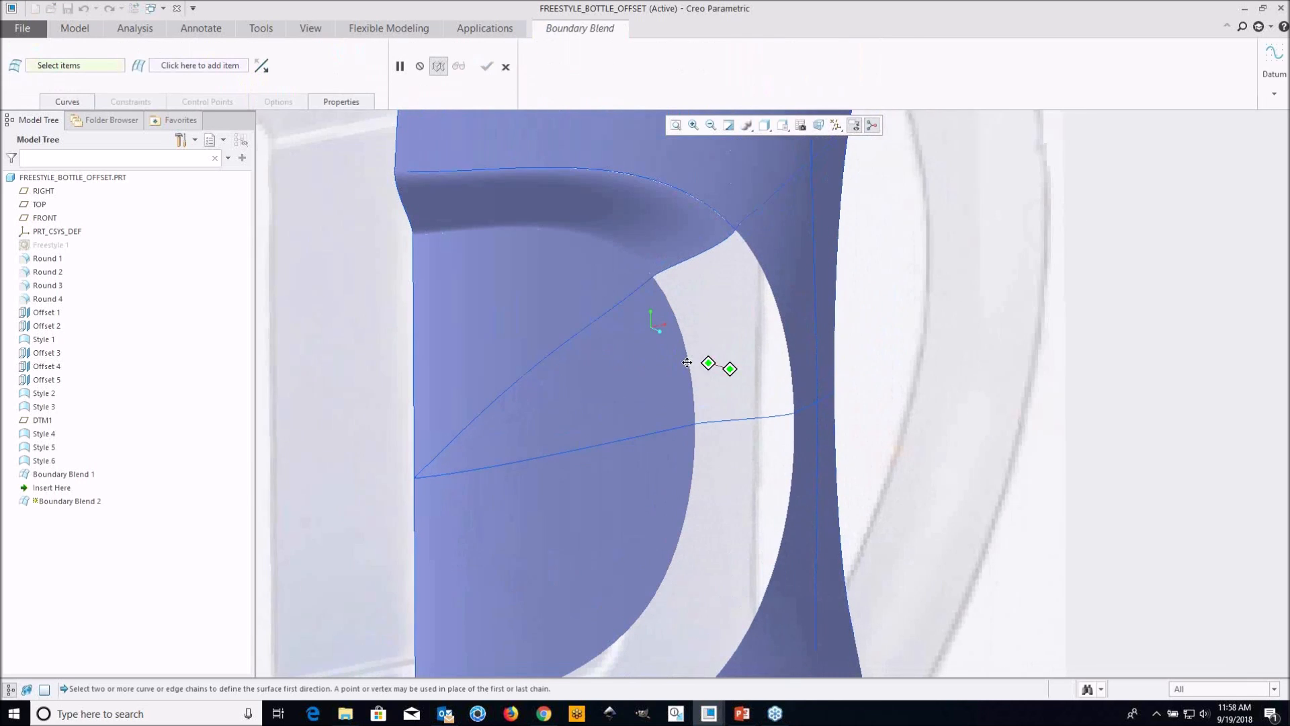
click(606, 303)
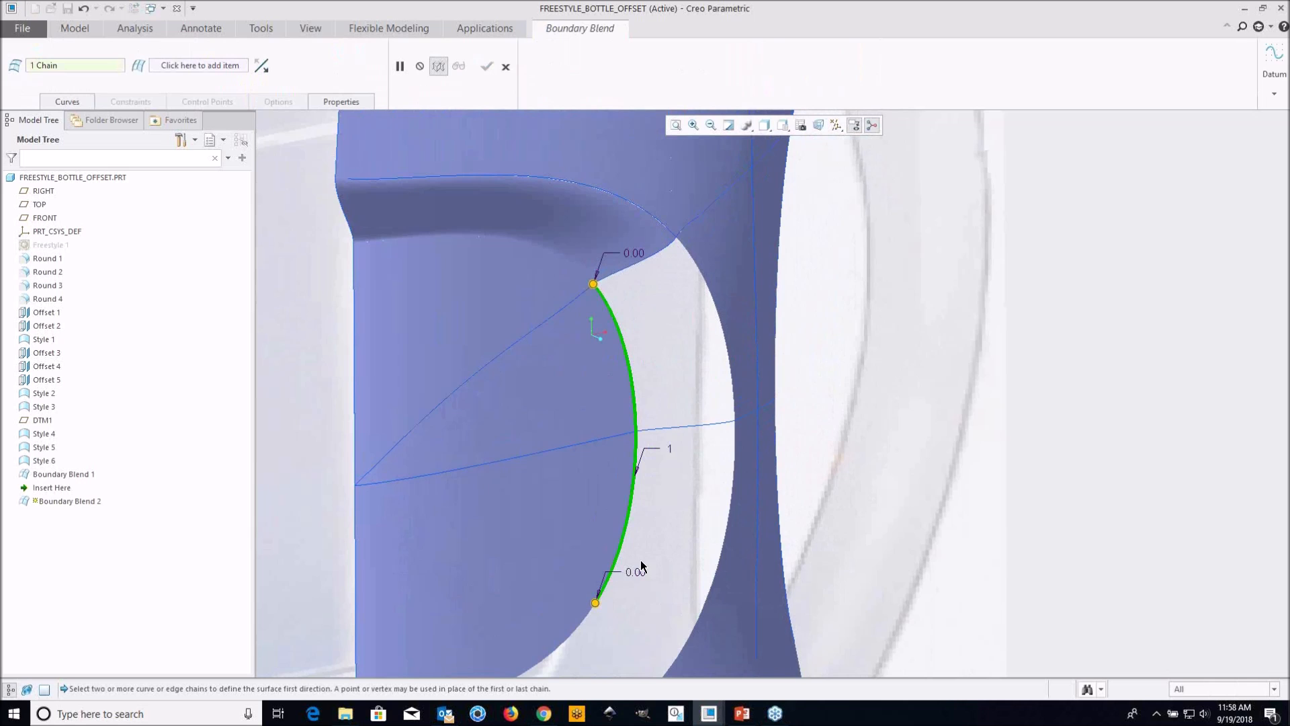
drag(595, 603, 637, 433)
scroll(651, 324, down, 4)
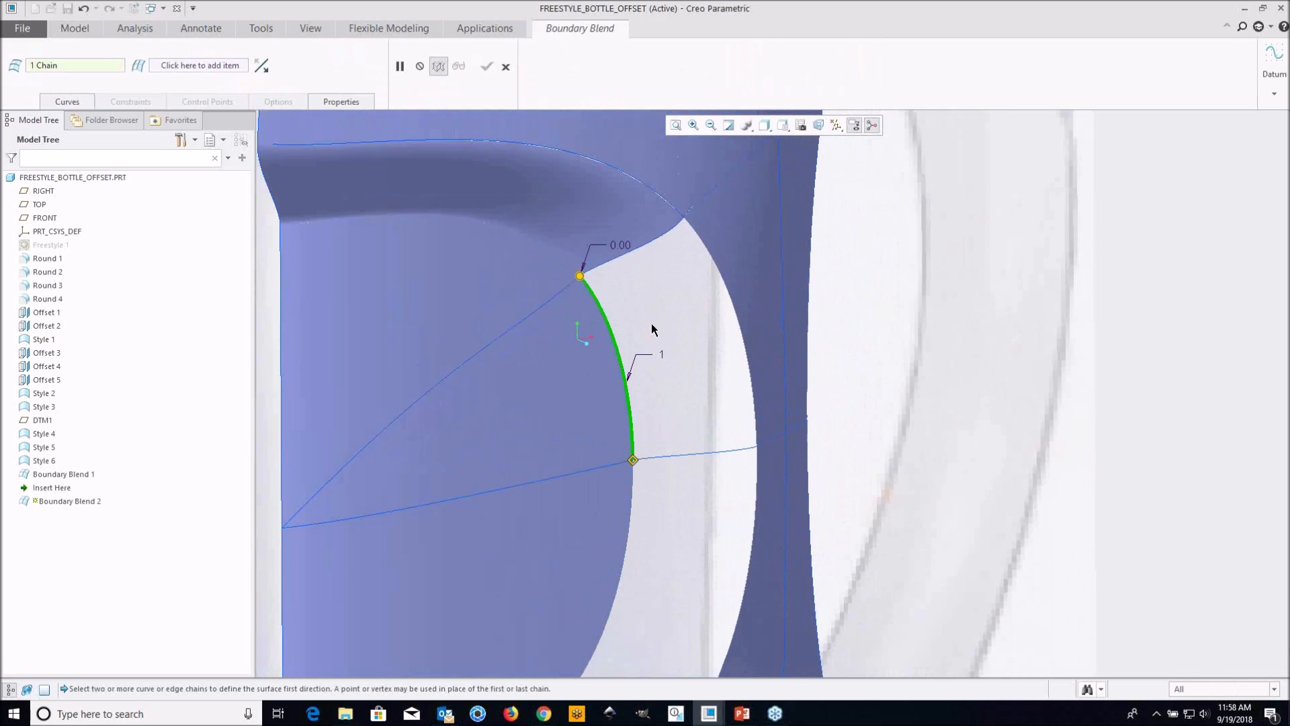
Add the gap's outer edge as the second chain, ending it at the crossing curve and snapping its upper end to the corner vertex
ctrl+click(767, 259)
scroll(752, 296, up, 3)
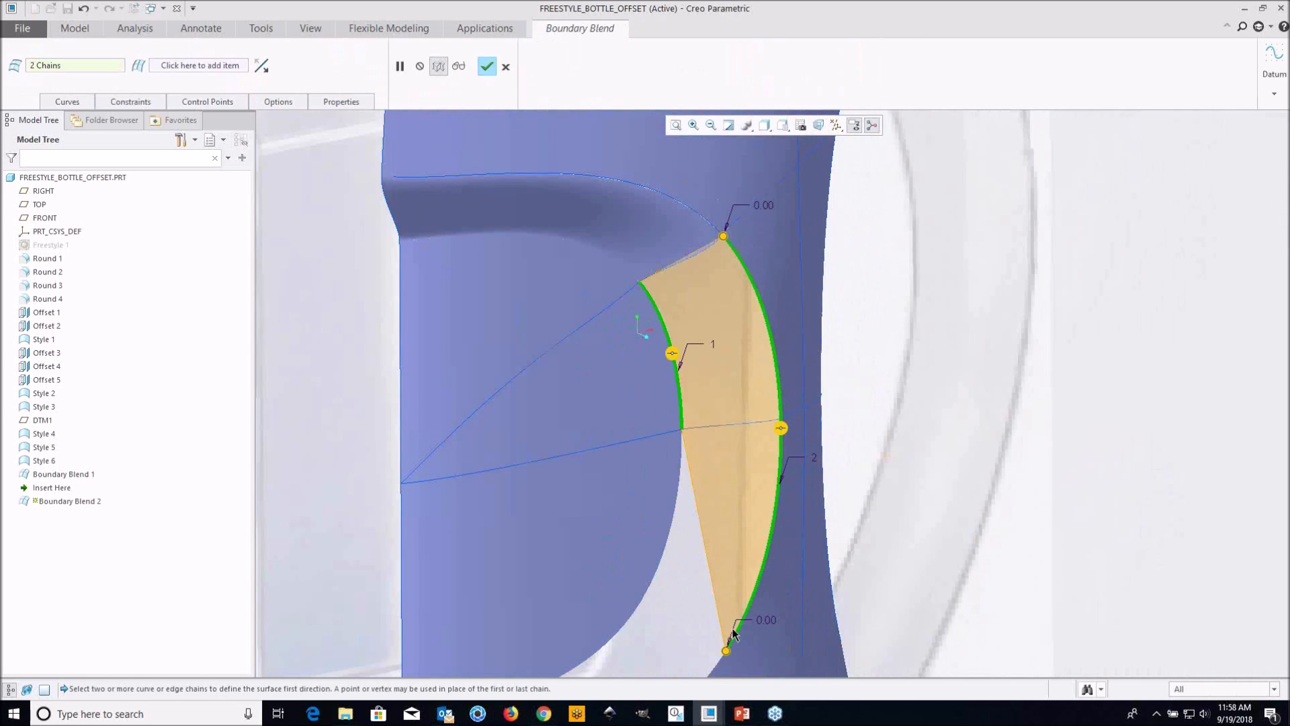
drag(773, 560, 785, 423)
scroll(724, 233, down, 7)
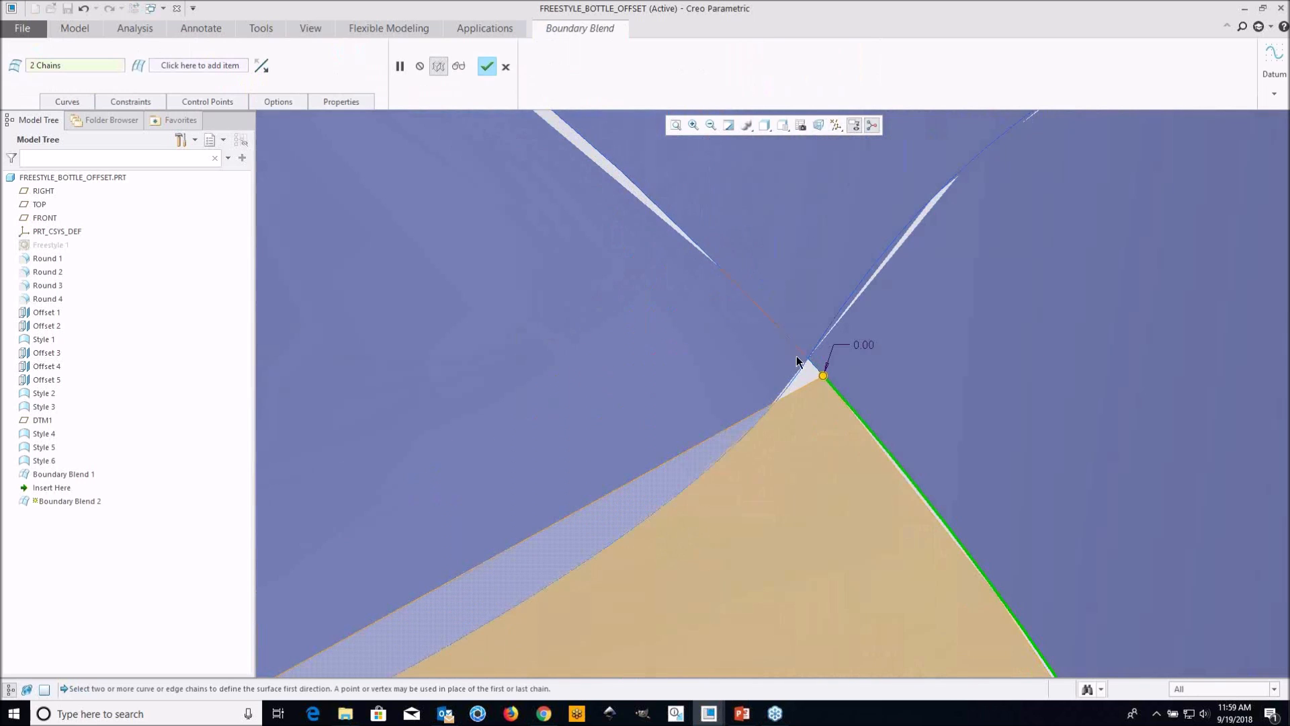
drag(819, 374, 808, 359)
scroll(797, 363, up, 1)
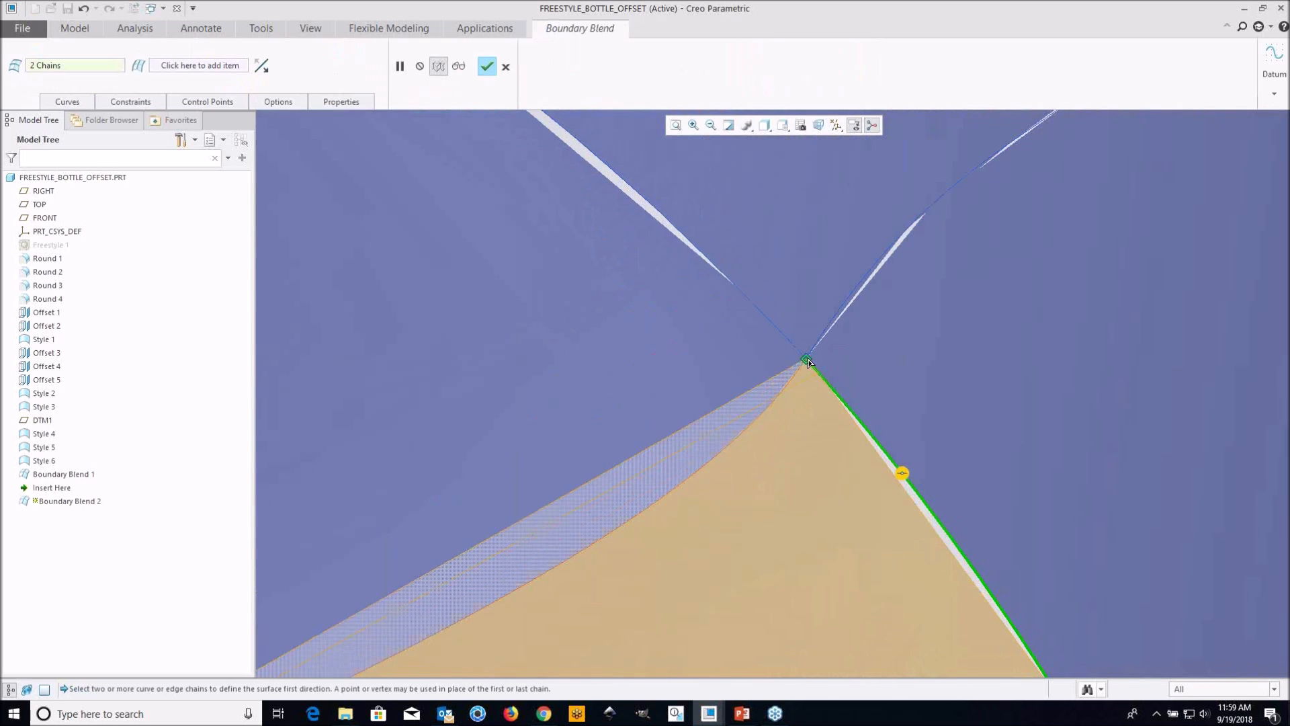
scroll(797, 360, up, 4)
scroll(790, 365, up, 6)
Add the short upper edge and the horizontal crossing curve as second-direction chains, and complete the boundary blend
right_click(483, 359)
click(509, 381)
scroll(775, 427, down, 5)
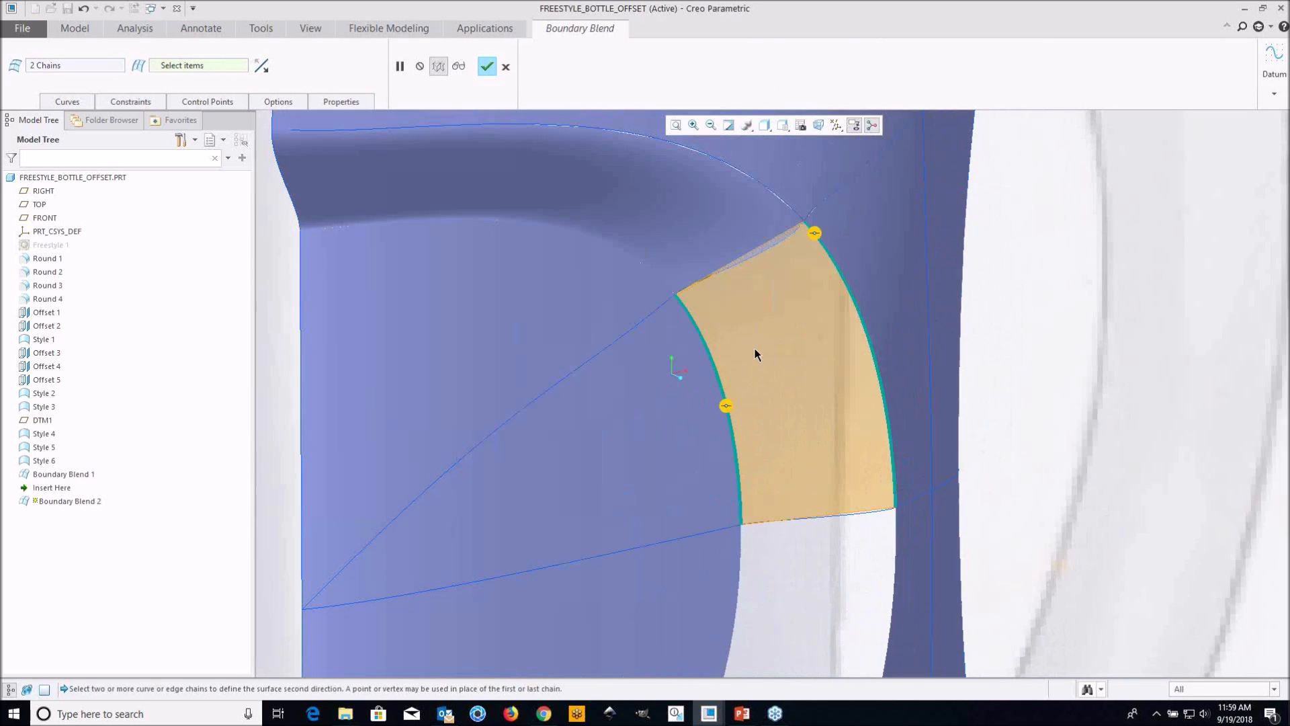
click(763, 248)
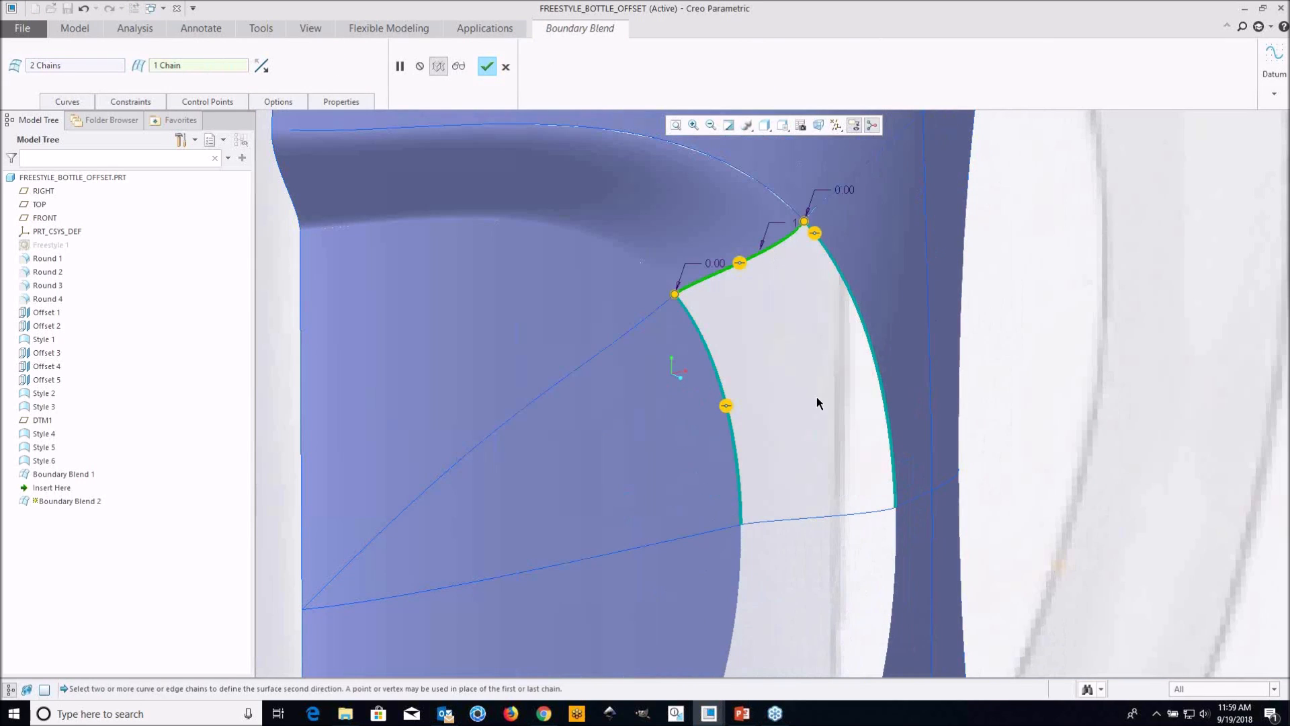
click(840, 514)
scroll(781, 474, up, 4)
click(487, 67)
Examine the new boundary blend patch from several angles, checking how it meets the adjoining surfaces and curves
scroll(635, 367, up, 5)
middle_drag(725, 389, 651, 412)
scroll(679, 418, down, 3)
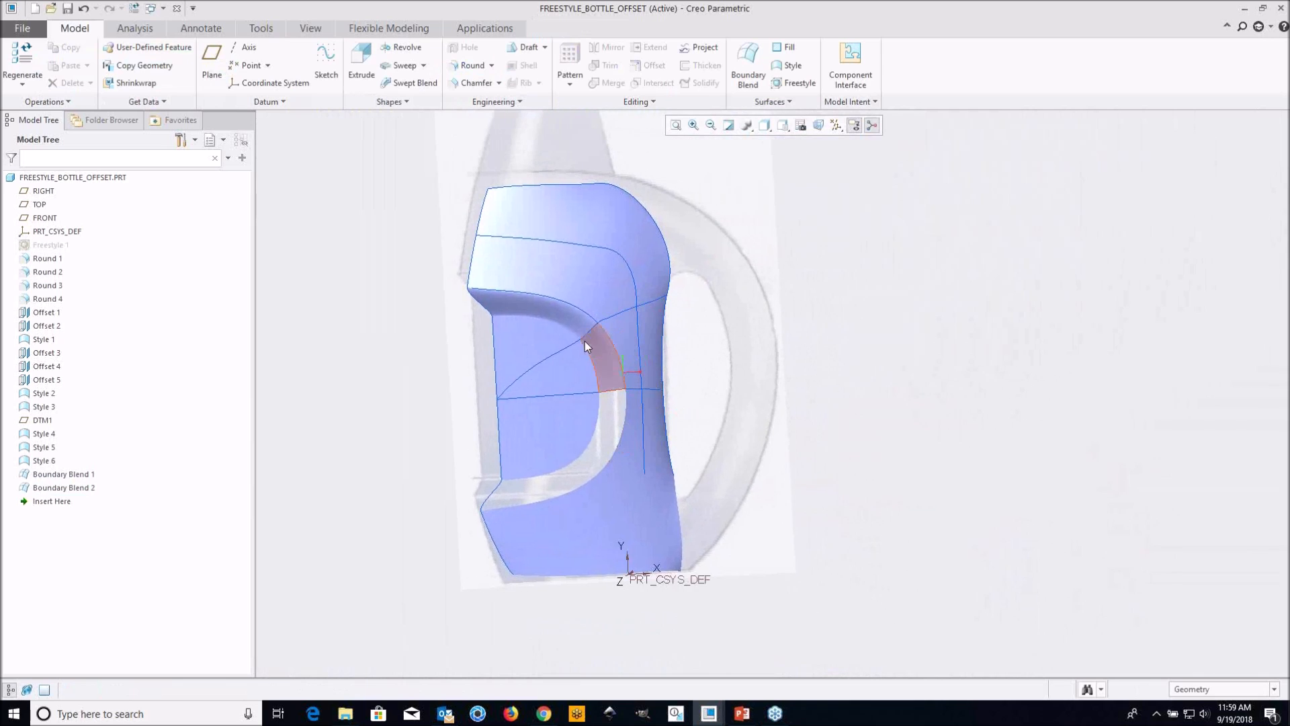
middle_drag(598, 357, 614, 345)
shift+middle_drag(694, 358, 763, 363)
scroll(733, 450, down, 4)
shift+middle_drag(732, 449, 694, 438)
scroll(757, 445, up, 3)
mouse_move(713, 450)
middle_down()
mouse_move(694, 465)
mouse_move(749, 436)
mouse_move(739, 440)
mouse_move(757, 446)
mouse_move(676, 417)
mouse_move(757, 437)
middle_up()
scroll(679, 448, down, 2)
middle_drag(679, 448, 716, 458)
middle_drag(698, 309, 704, 383)
scroll(708, 391, down, 2)
shift+middle_drag(814, 439, 668, 448)
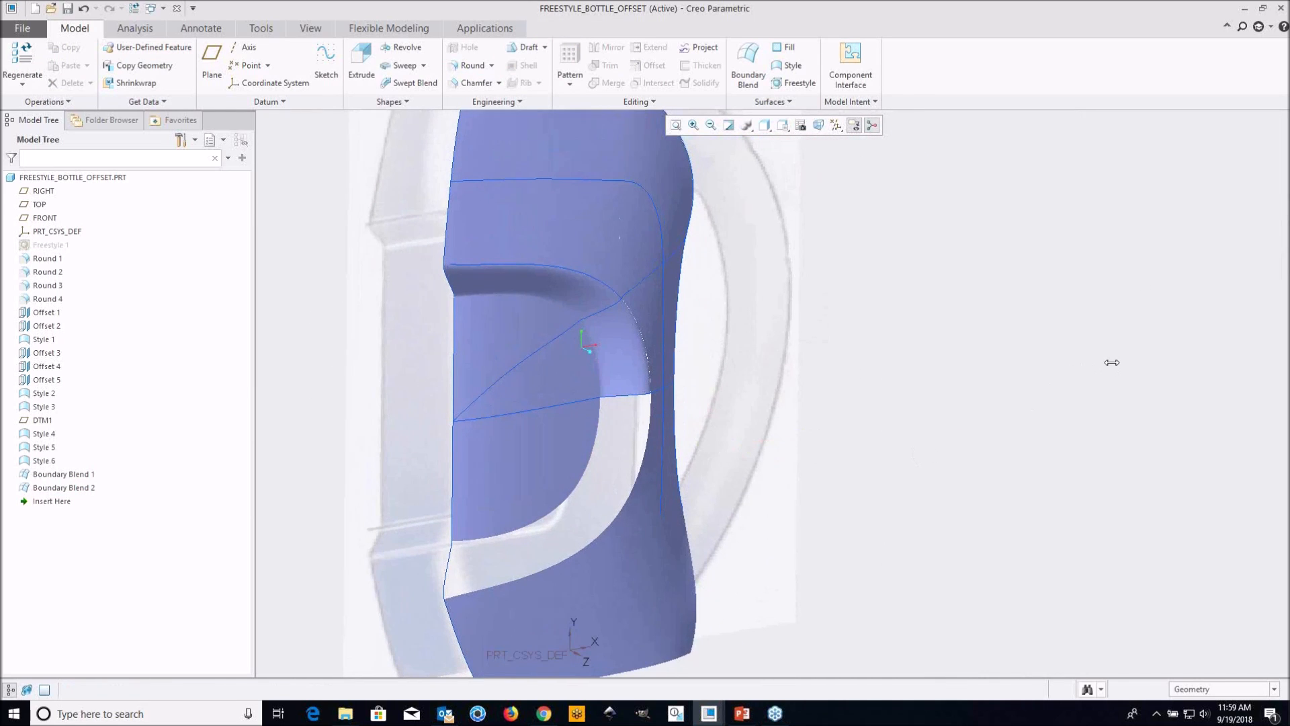
click(1258, 277)
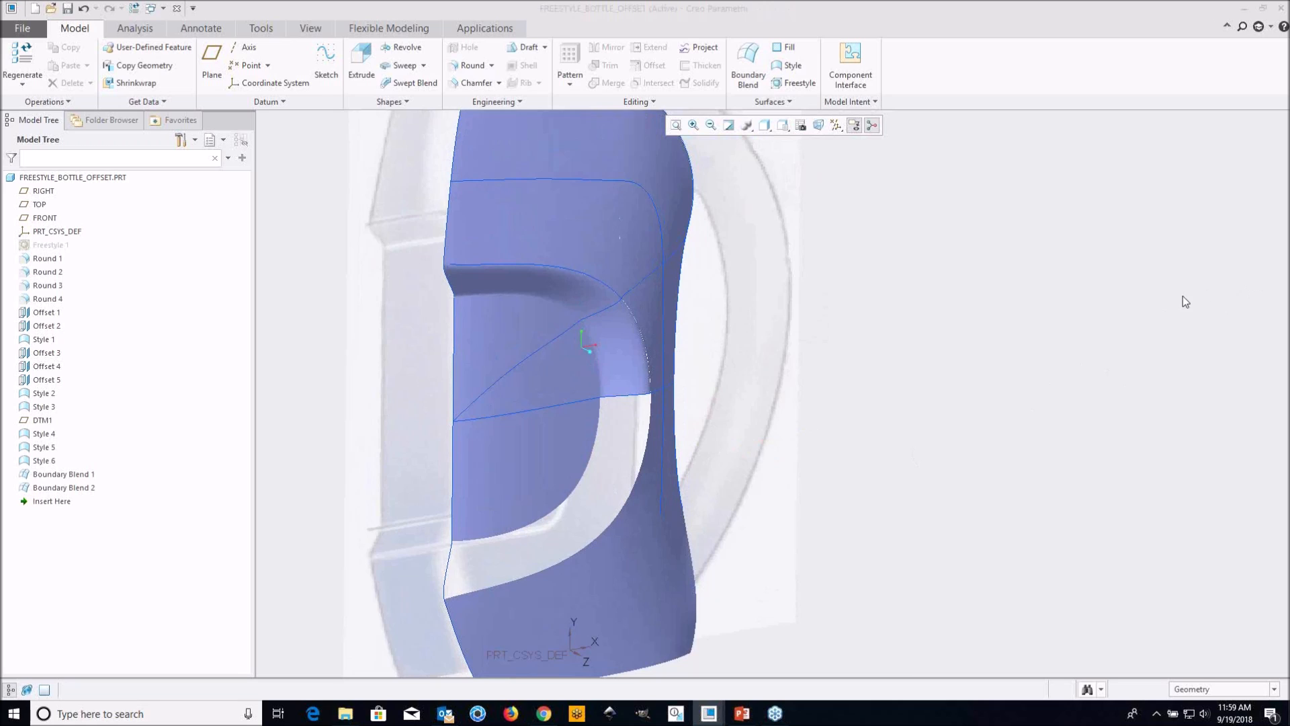
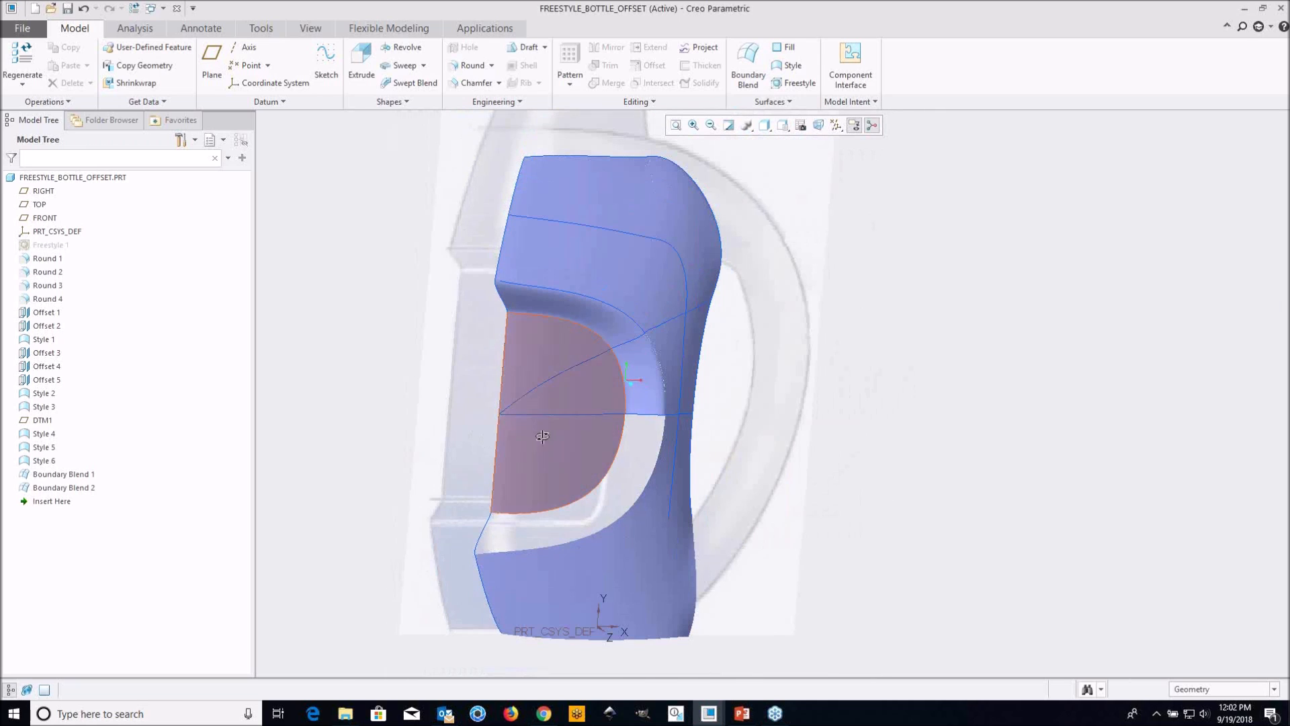
Switch to the window of the FREESTYLE_BOTTLE_ALIGN part
middle_drag(543, 437, 532, 432)
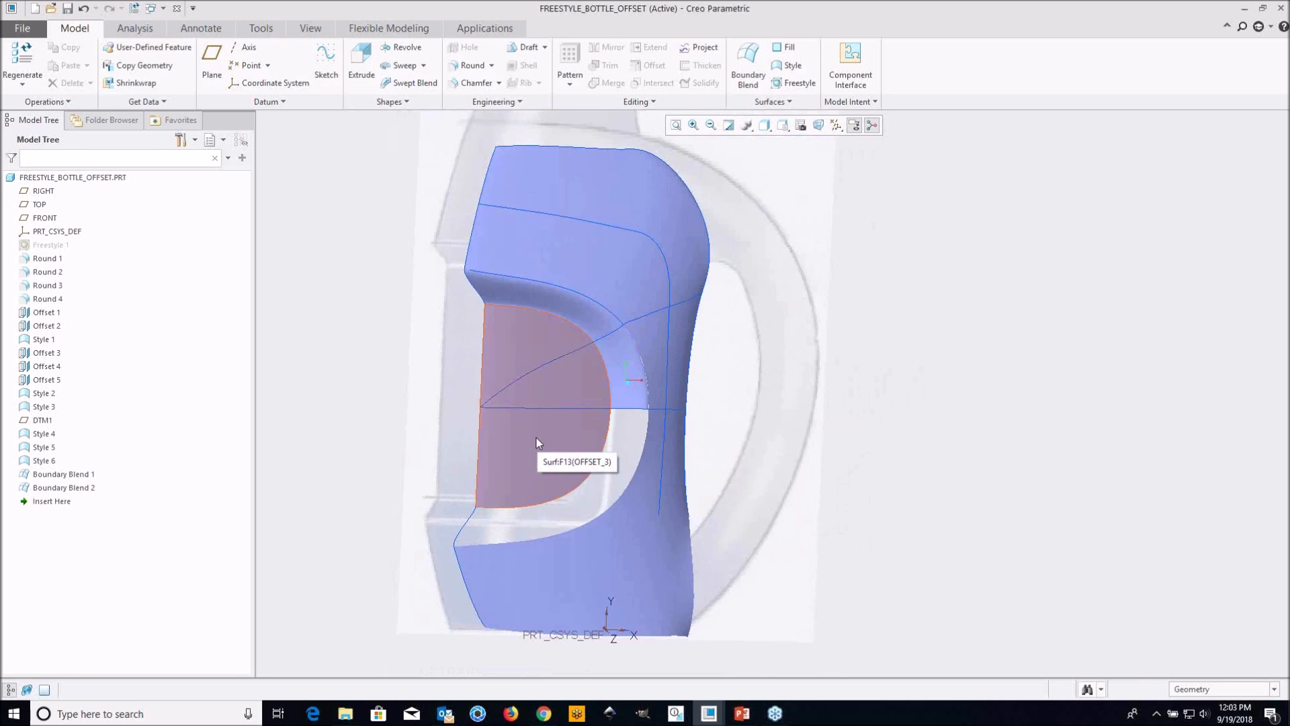
middle_drag(403, 369, 487, 403)
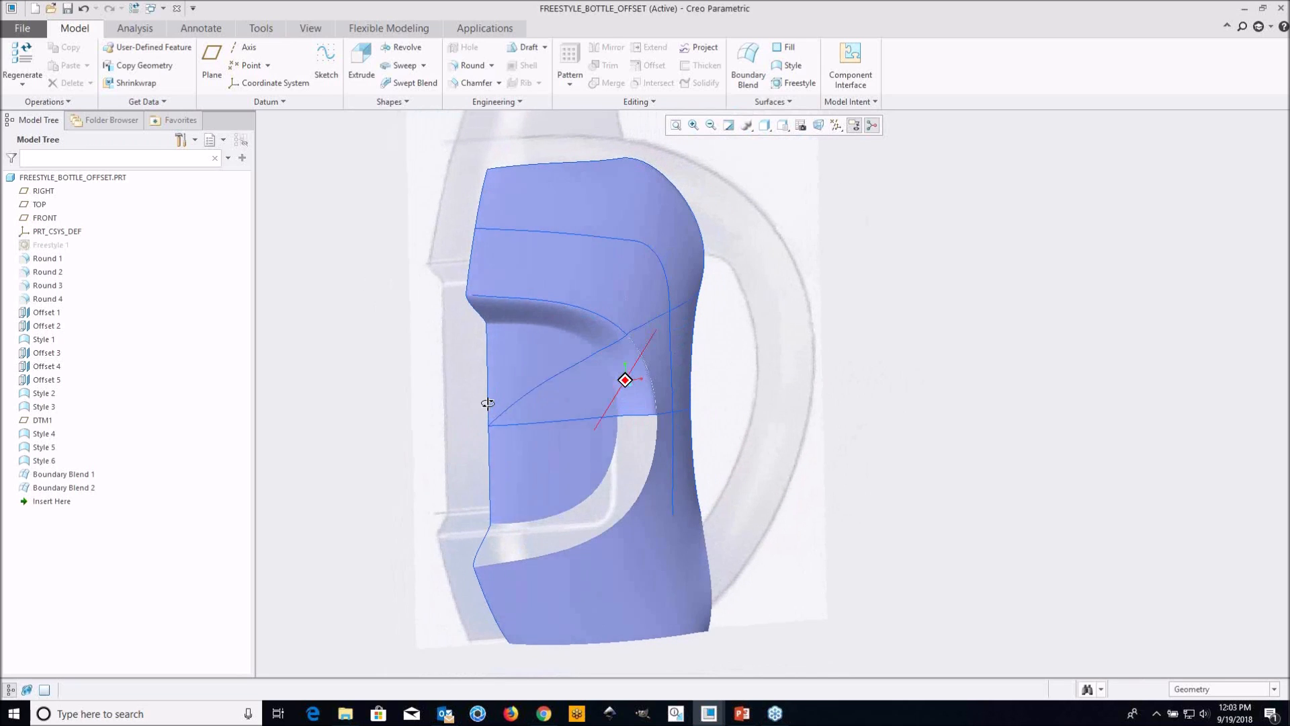
mouse_move(739, 714)
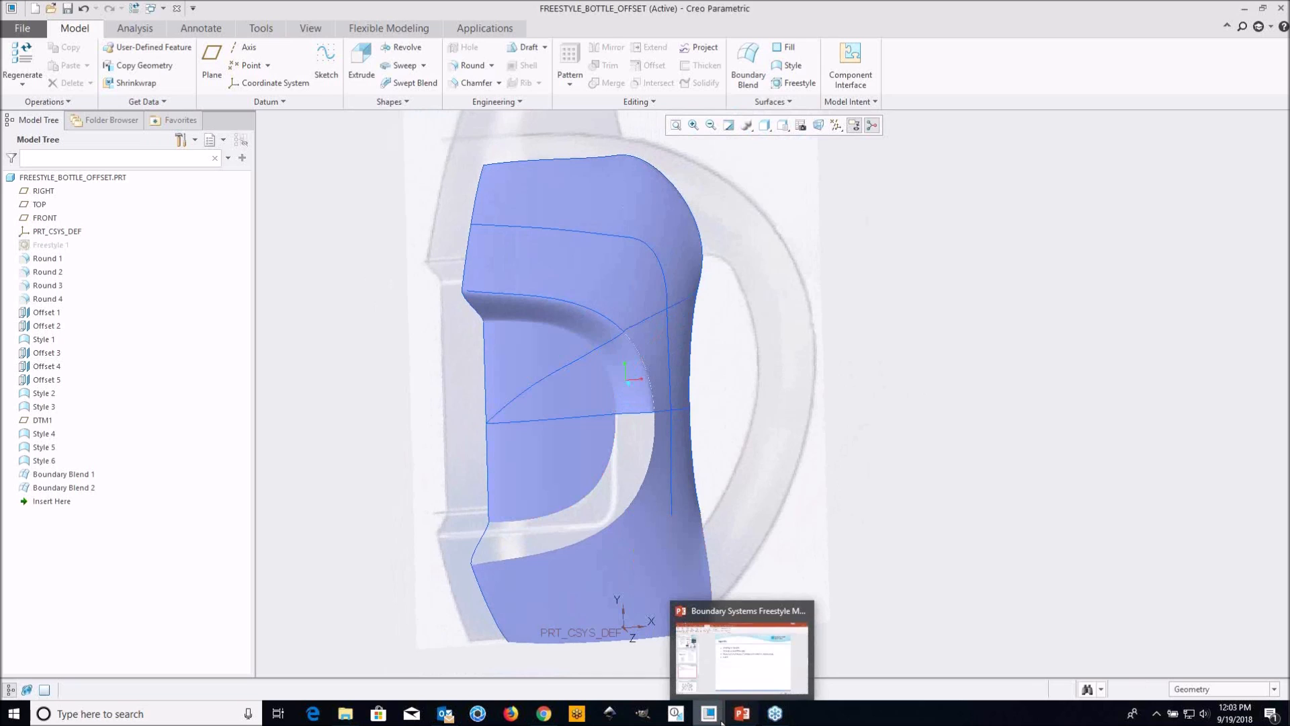
click(708, 683)
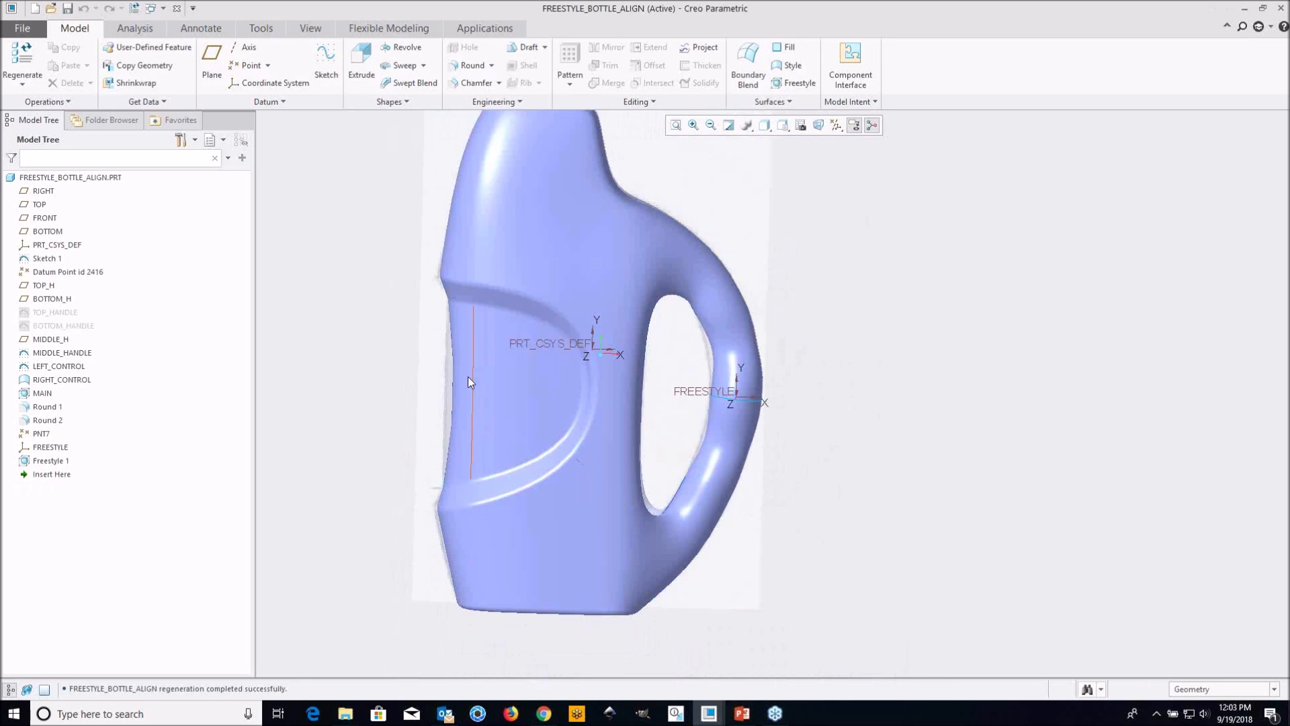
Open the LEFT_CONTROL sketch for editing and orient the view parallel to the sketch plane
scroll(468, 377, down, 2)
click(51, 368)
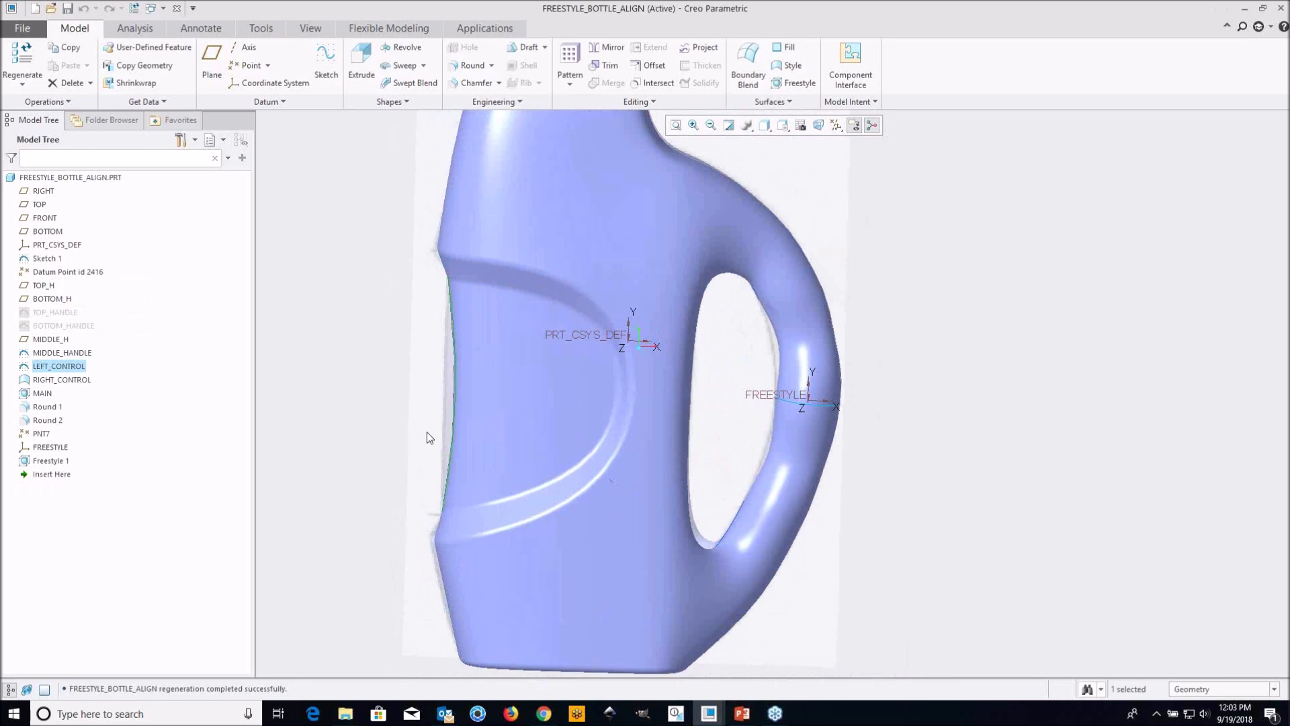
middle_drag(474, 432, 490, 430)
scroll(460, 362, down, 2)
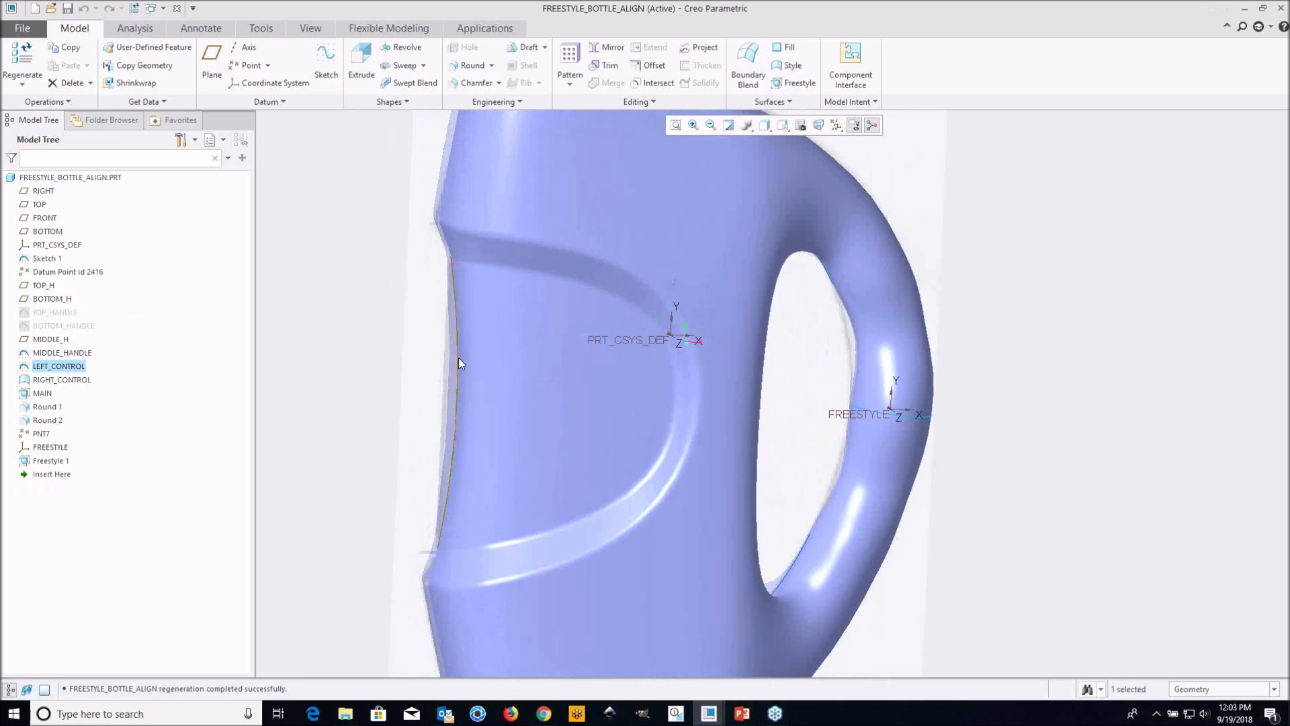
right_click(75, 368)
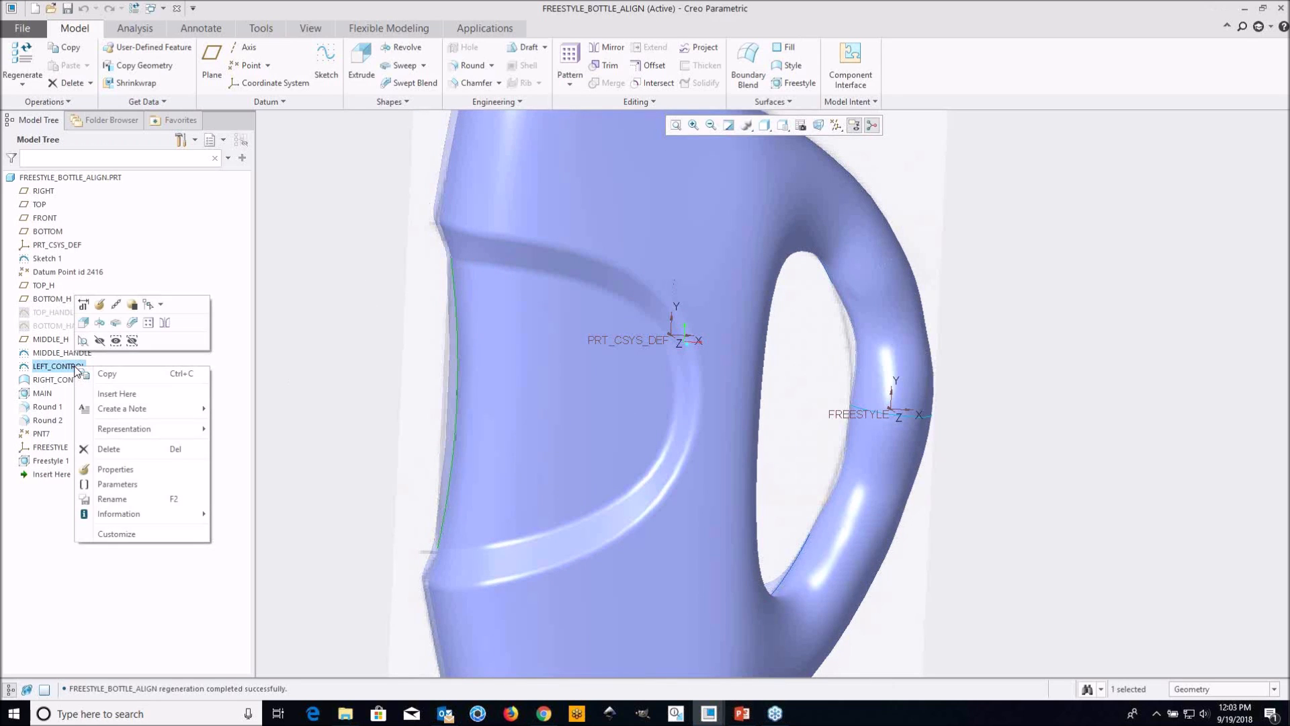
click(99, 306)
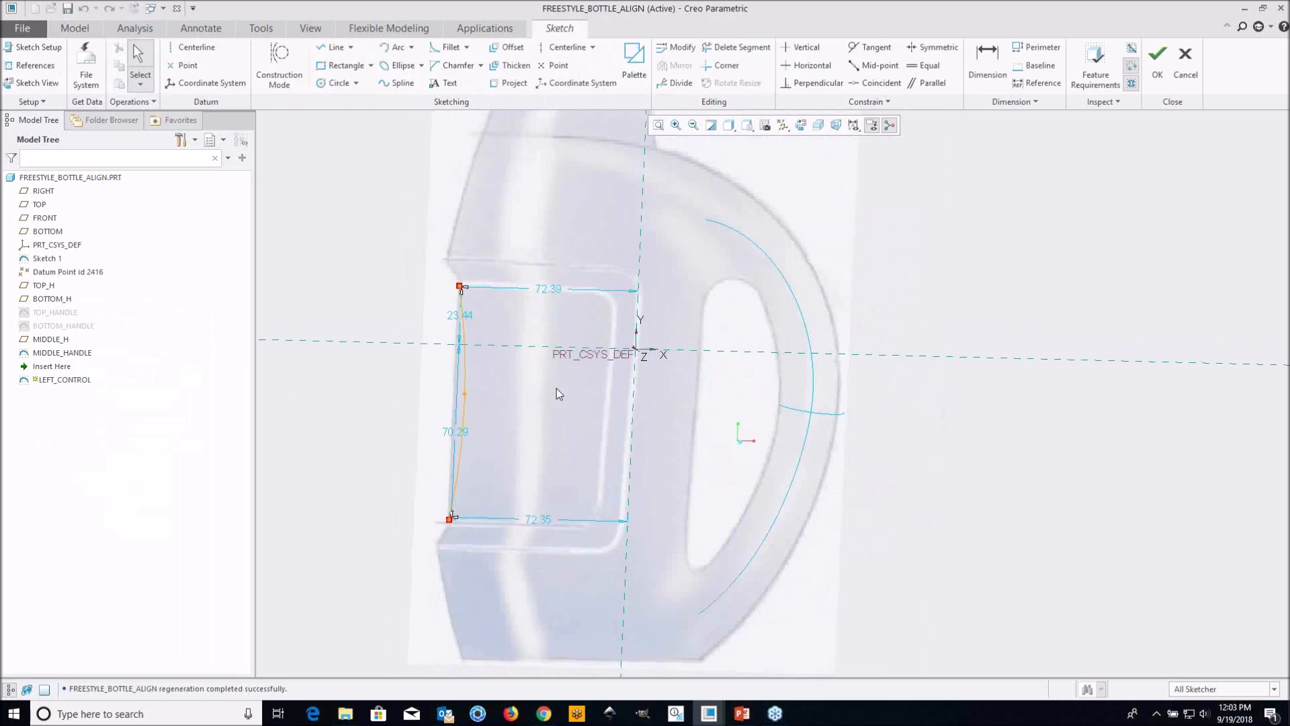
click(799, 125)
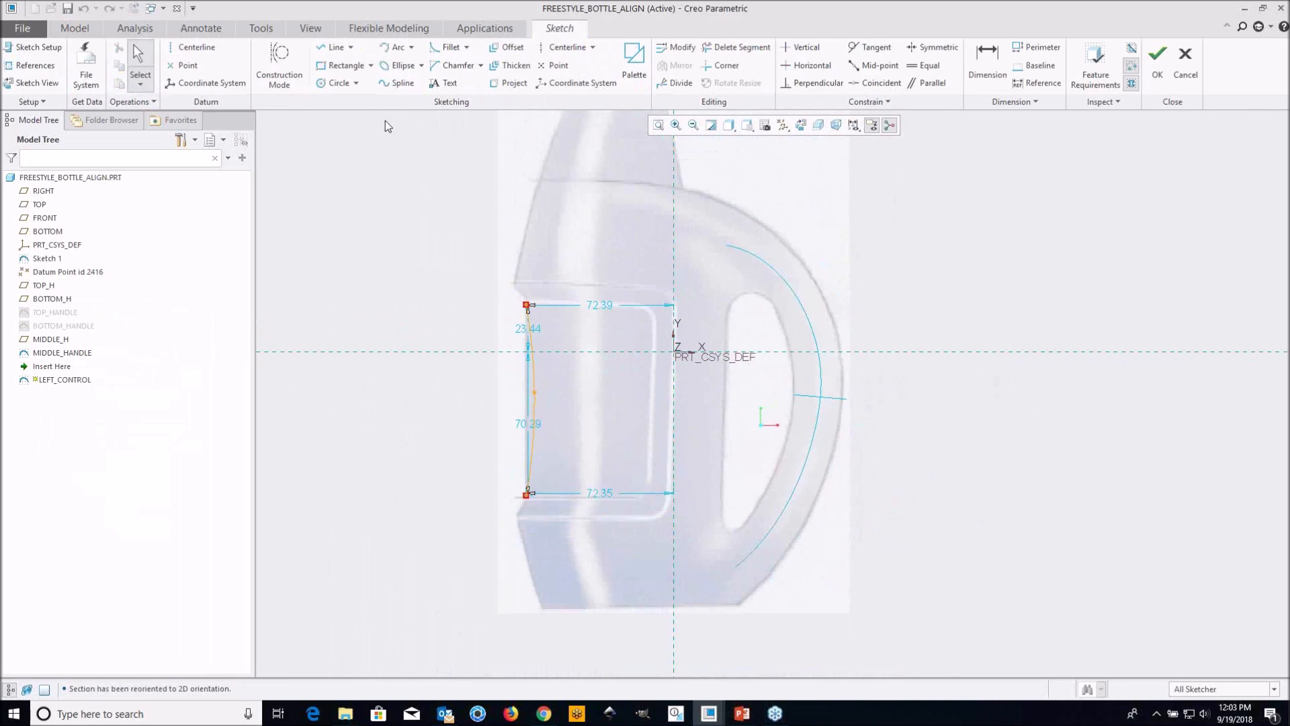
Sketch a three-point spline outside the existing control curve, matching its height, with its ends about 95 from the vertical reference
click(385, 83)
scroll(490, 336, up, 1)
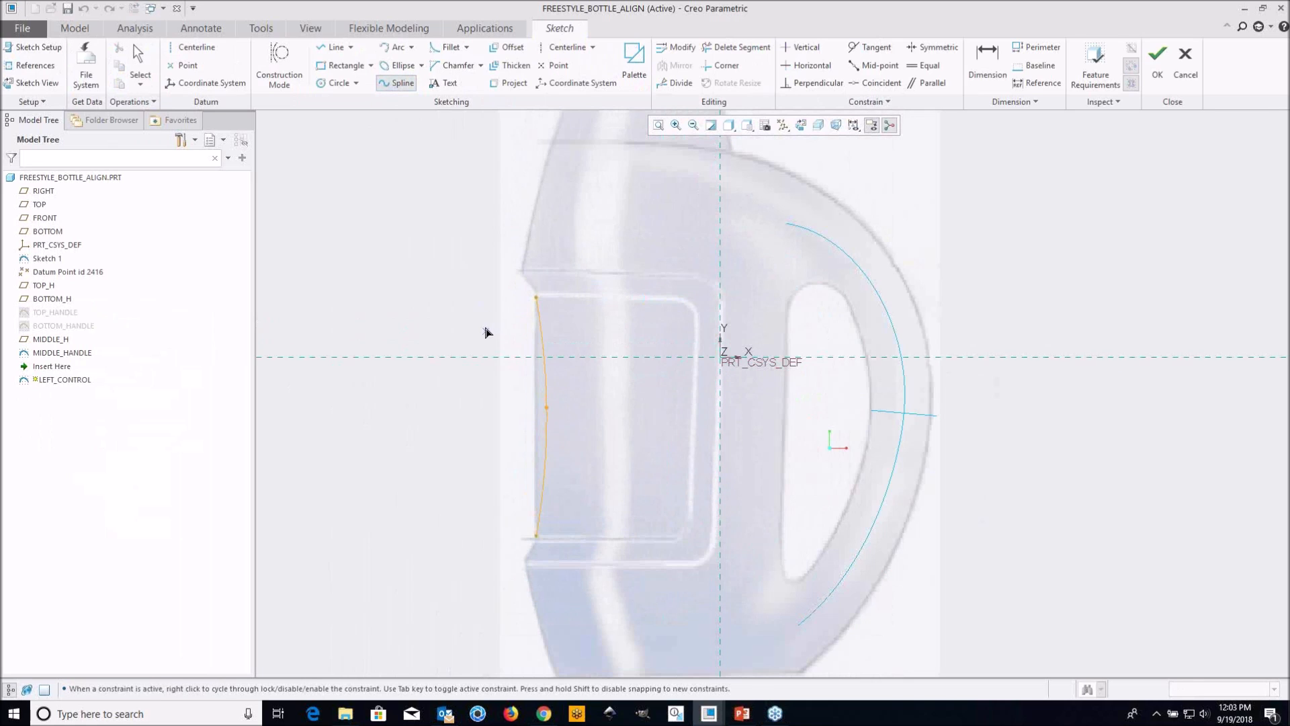
click(478, 298)
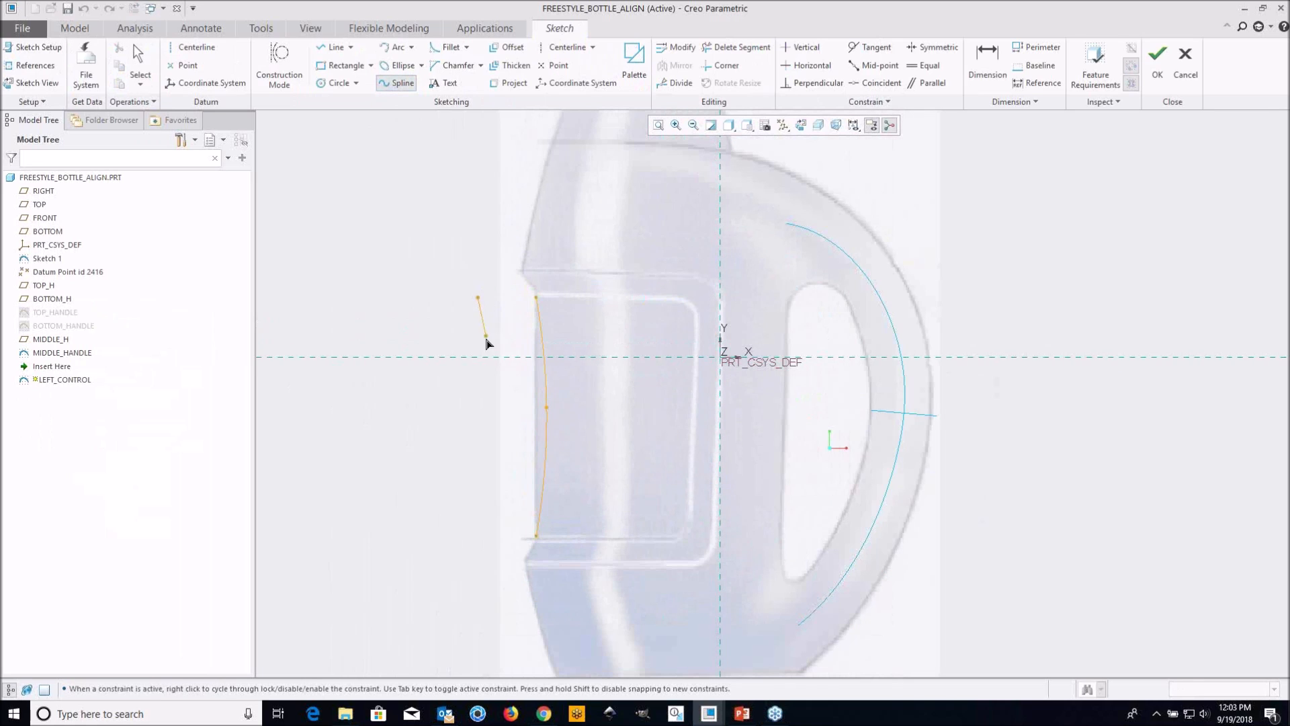
click(489, 405)
click(480, 536)
middle_click(460, 438)
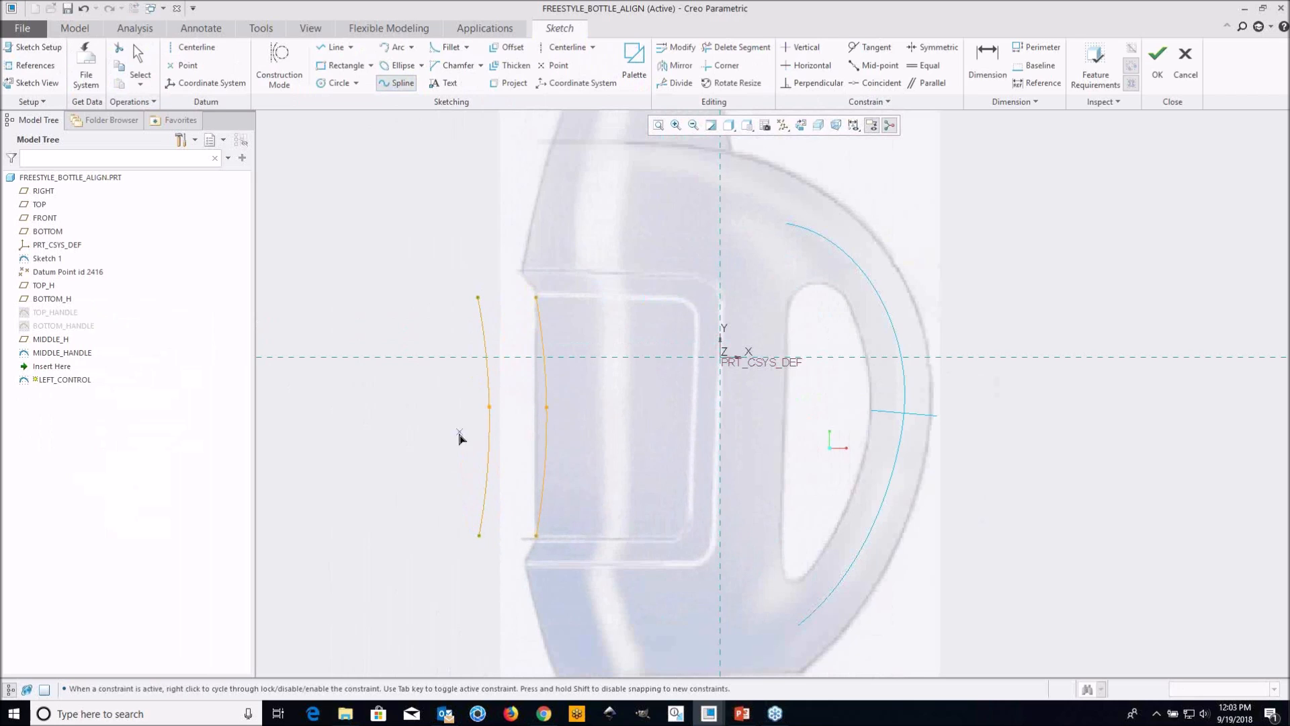
middle_click(415, 263)
Sketch a three-point arc with a radius of about 225 outside the new spline, its ends level with the spline's ends
click(412, 47)
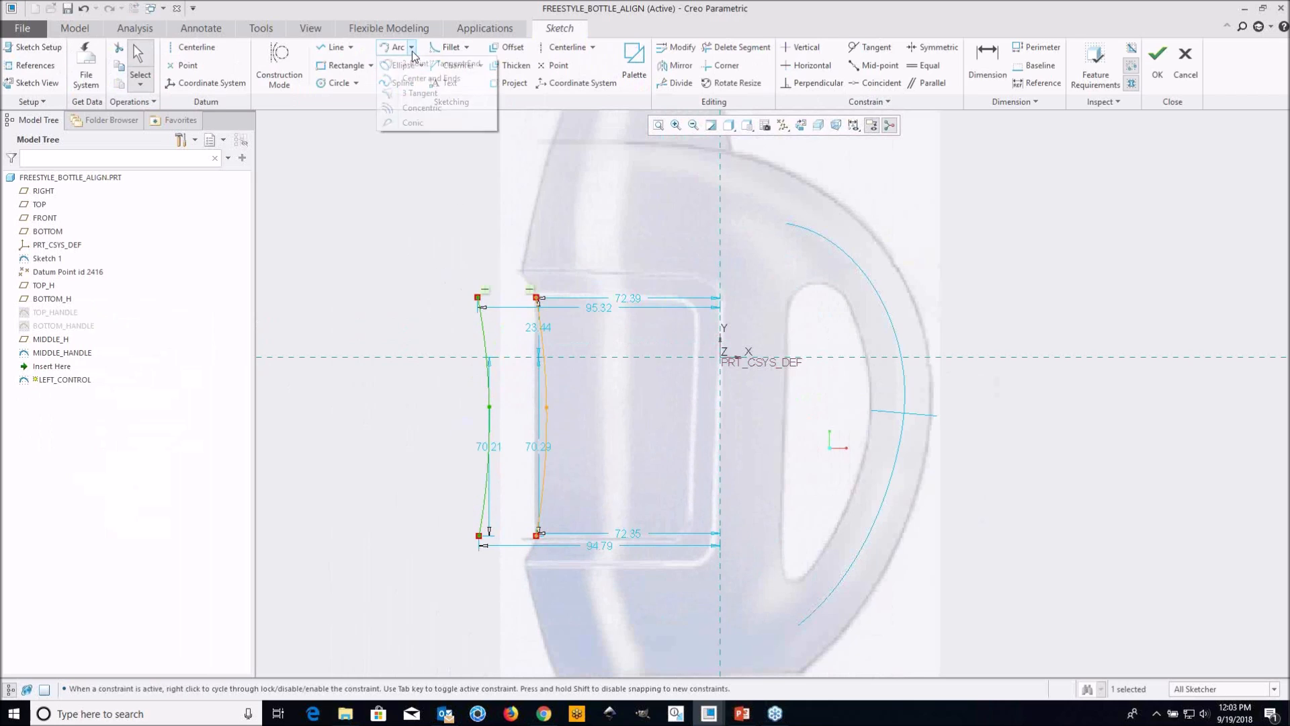
click(417, 63)
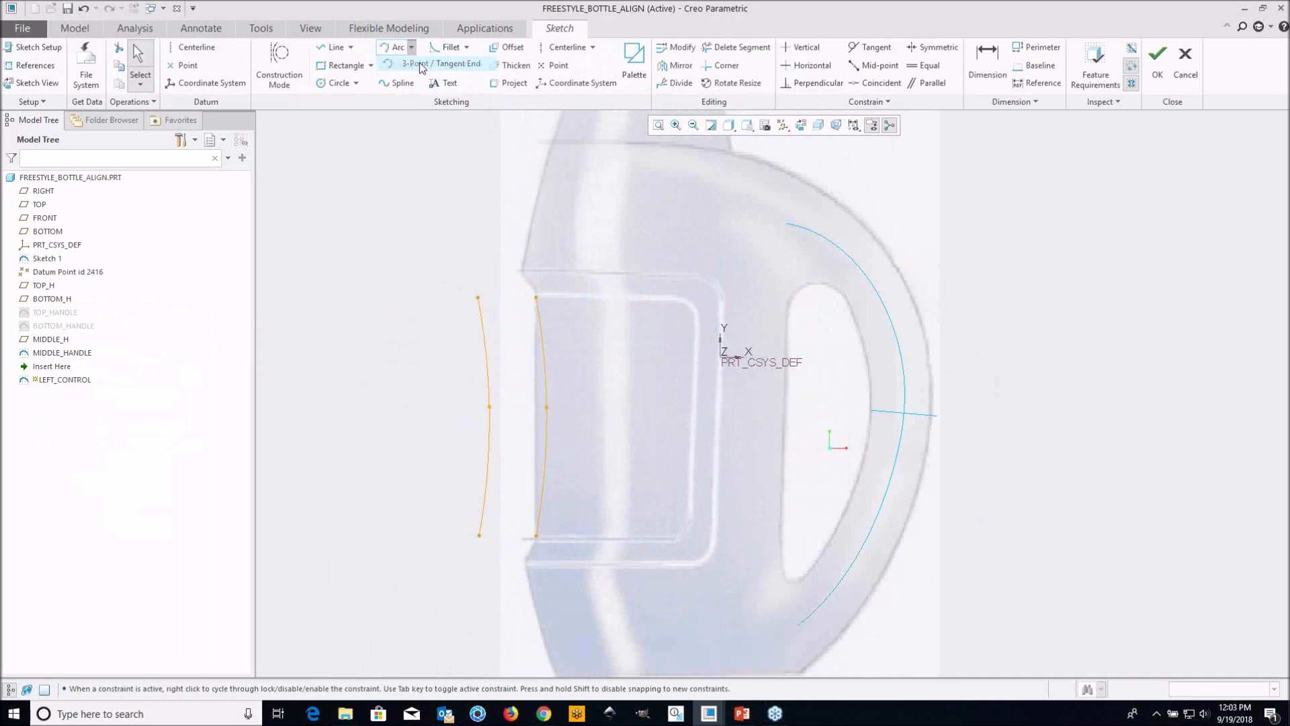
click(417, 298)
click(402, 536)
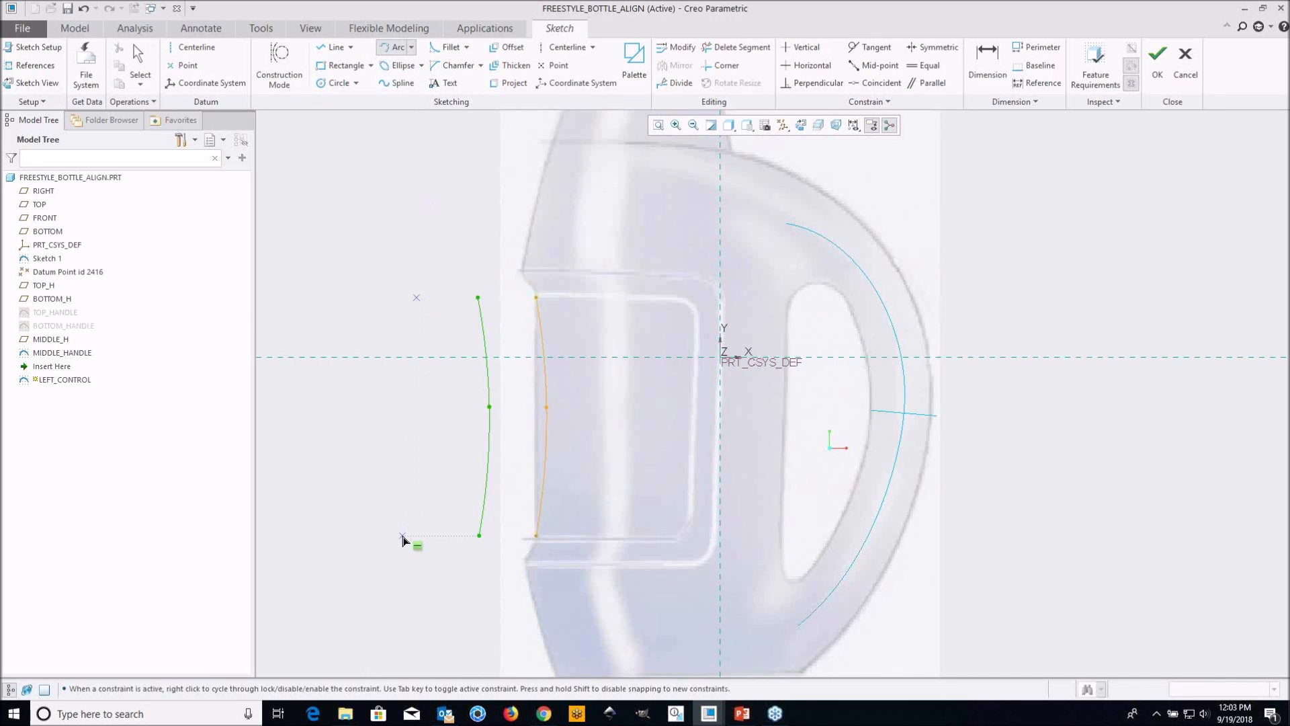
click(426, 461)
click(429, 403)
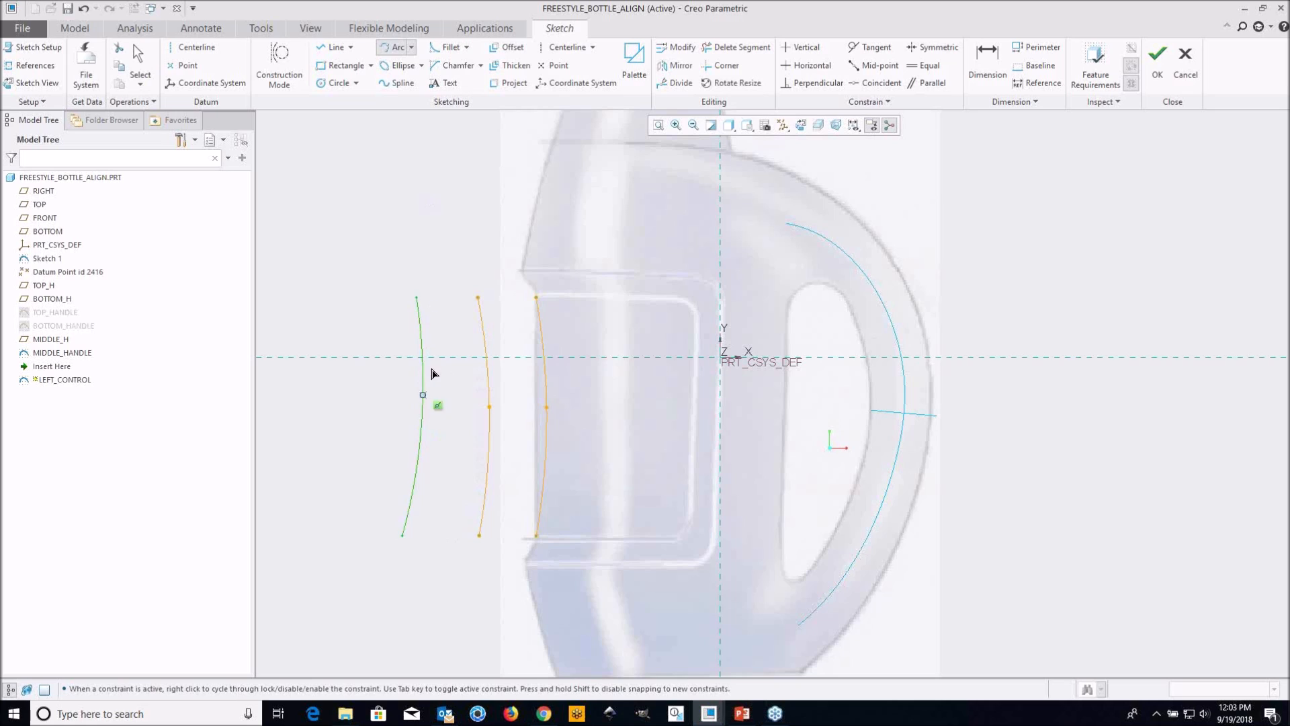
middle_click(441, 236)
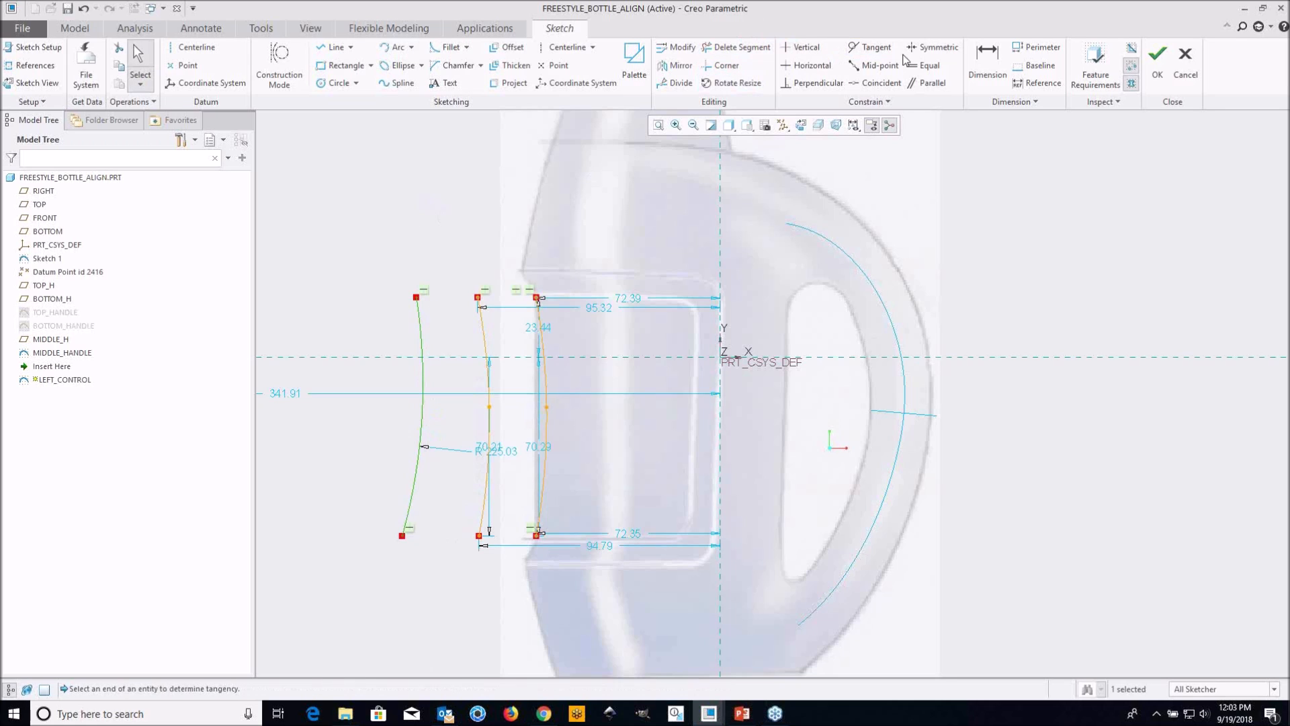
Try to remove segments of the arc, the spline and the original control curve with Delete Segment, and undo the removal
click(738, 47)
drag(594, 431, 385, 430)
drag(598, 333, 407, 336)
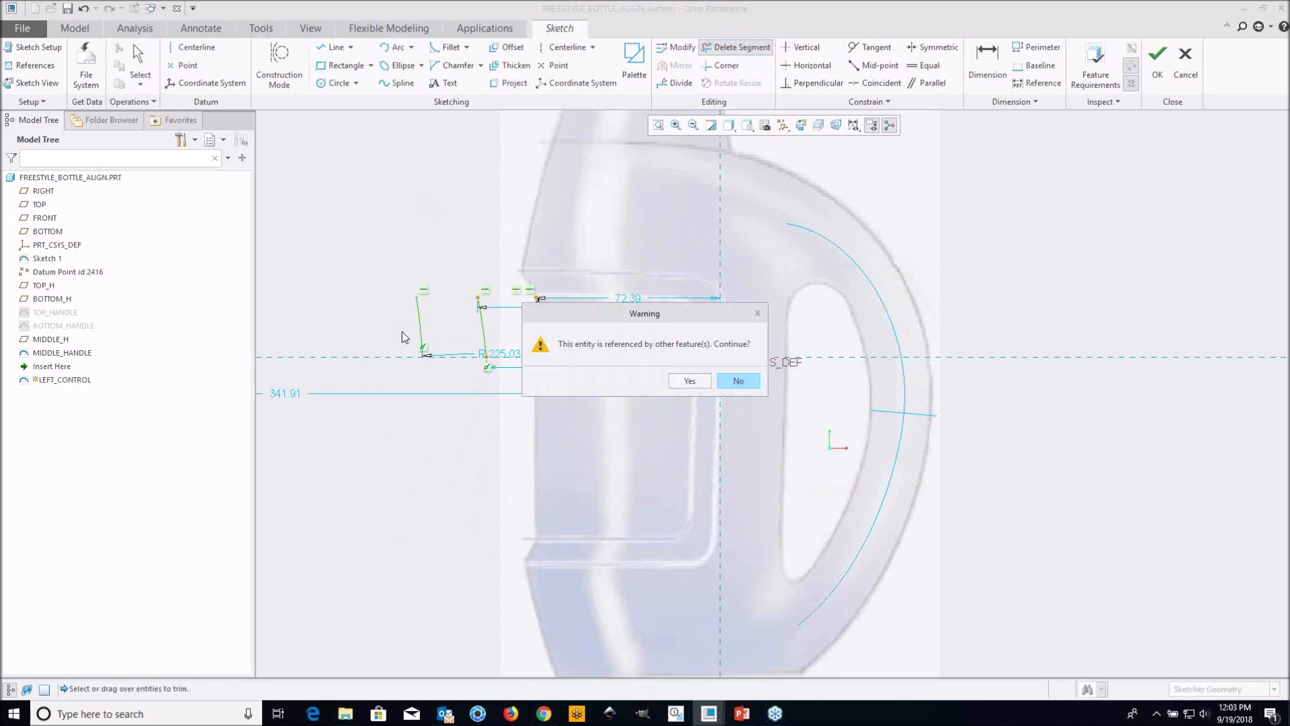
click(737, 380)
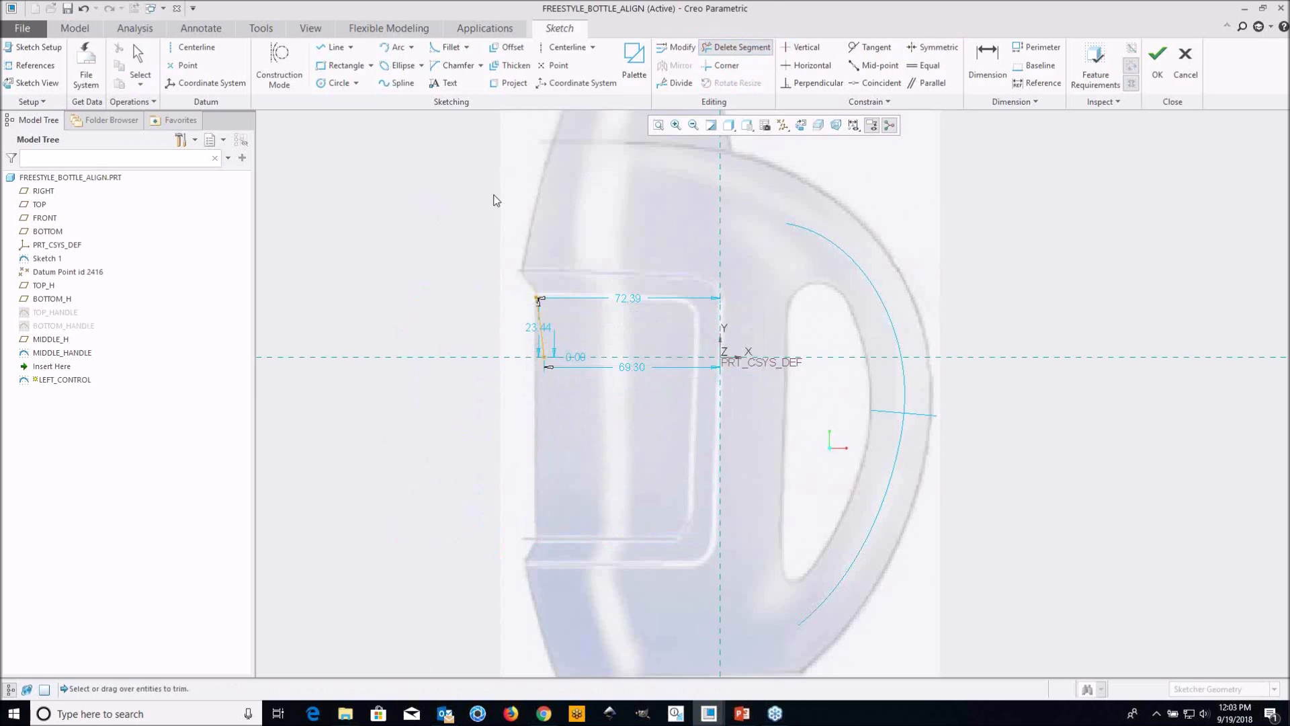
middle_click(541, 279)
key(ctrl+z)
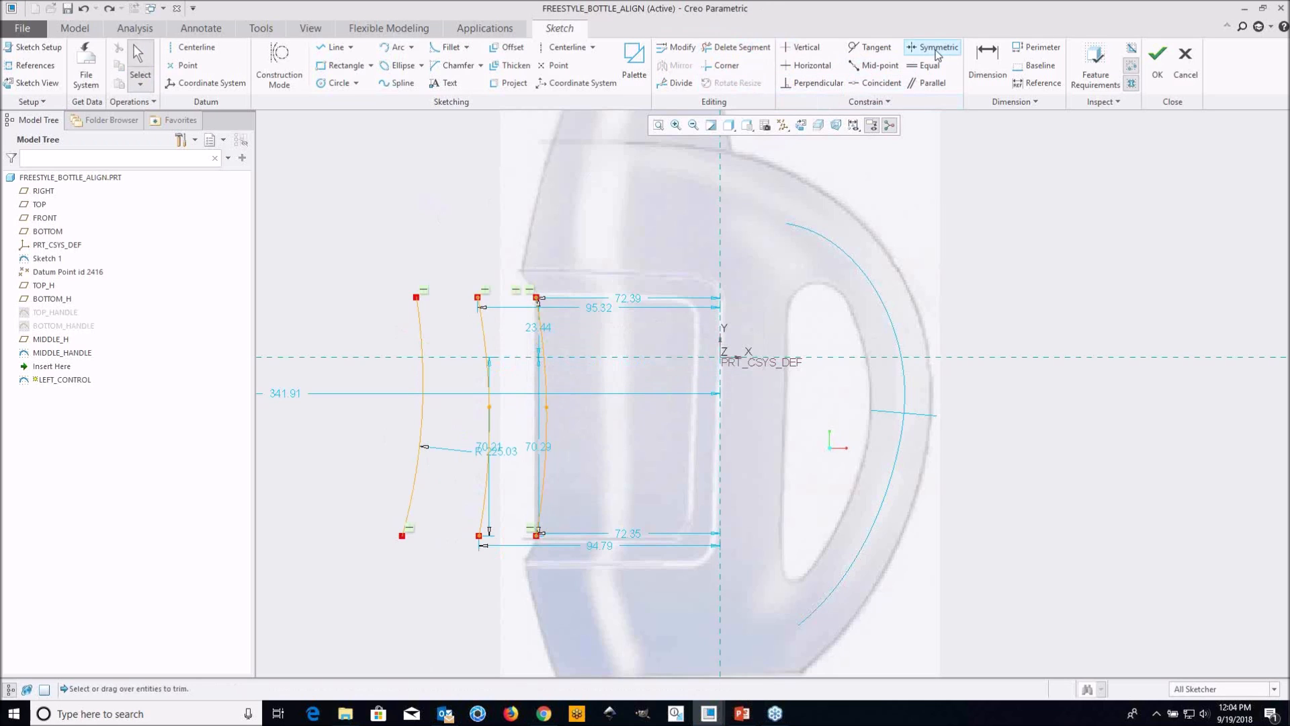
Delete the added arc and spline, keeping only the original control curve, and accept the LEFT_CONTROL sketch
click(764, 46)
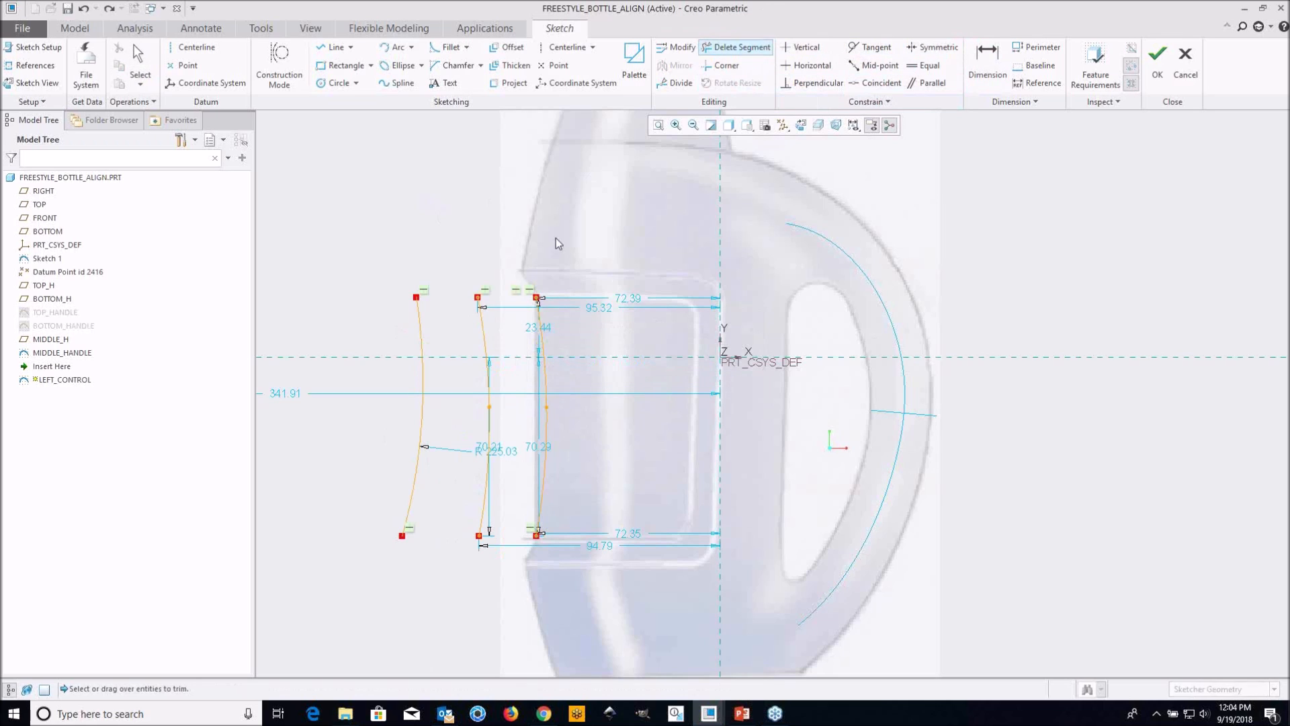
click(425, 408)
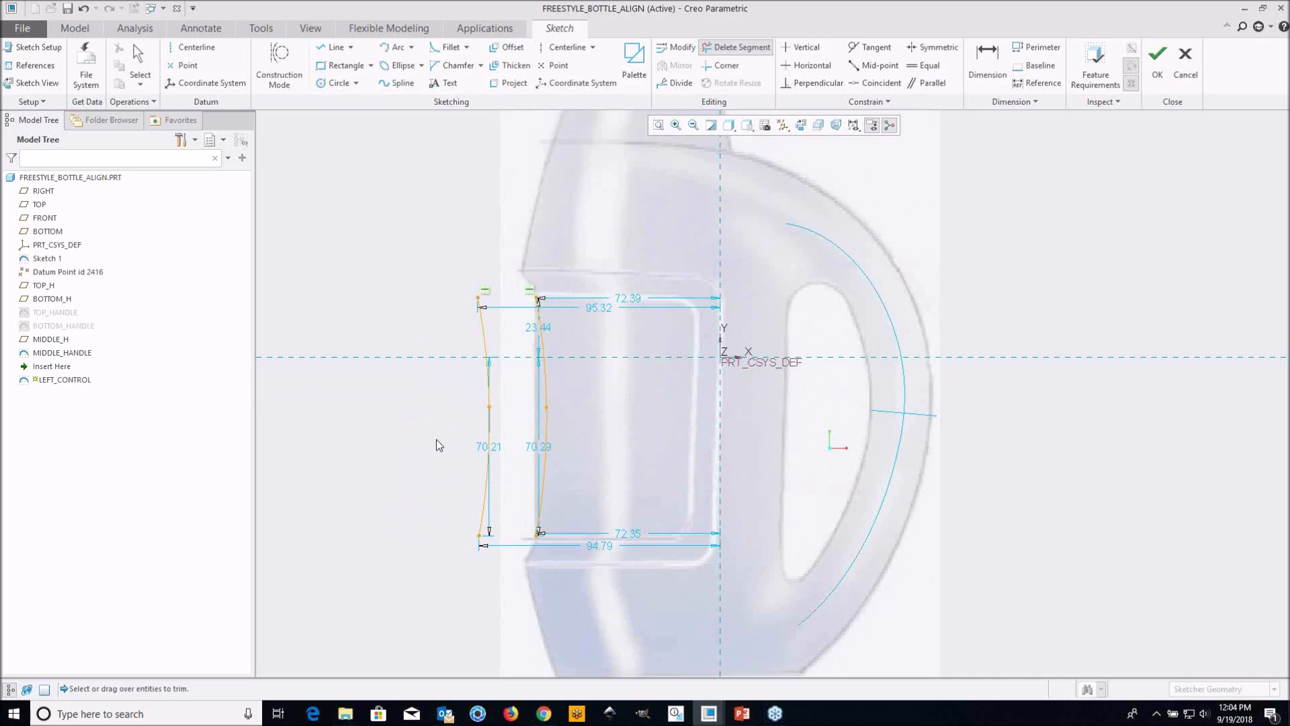
click(478, 344)
click(482, 452)
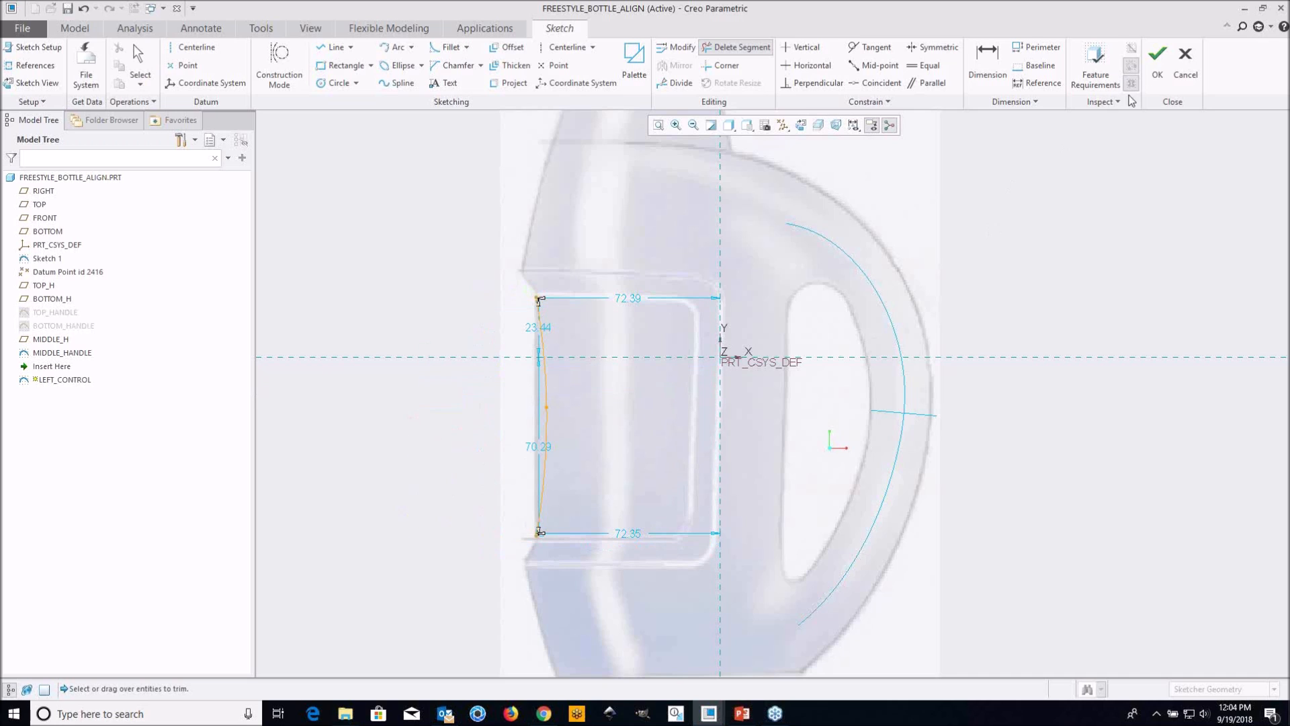
click(1157, 55)
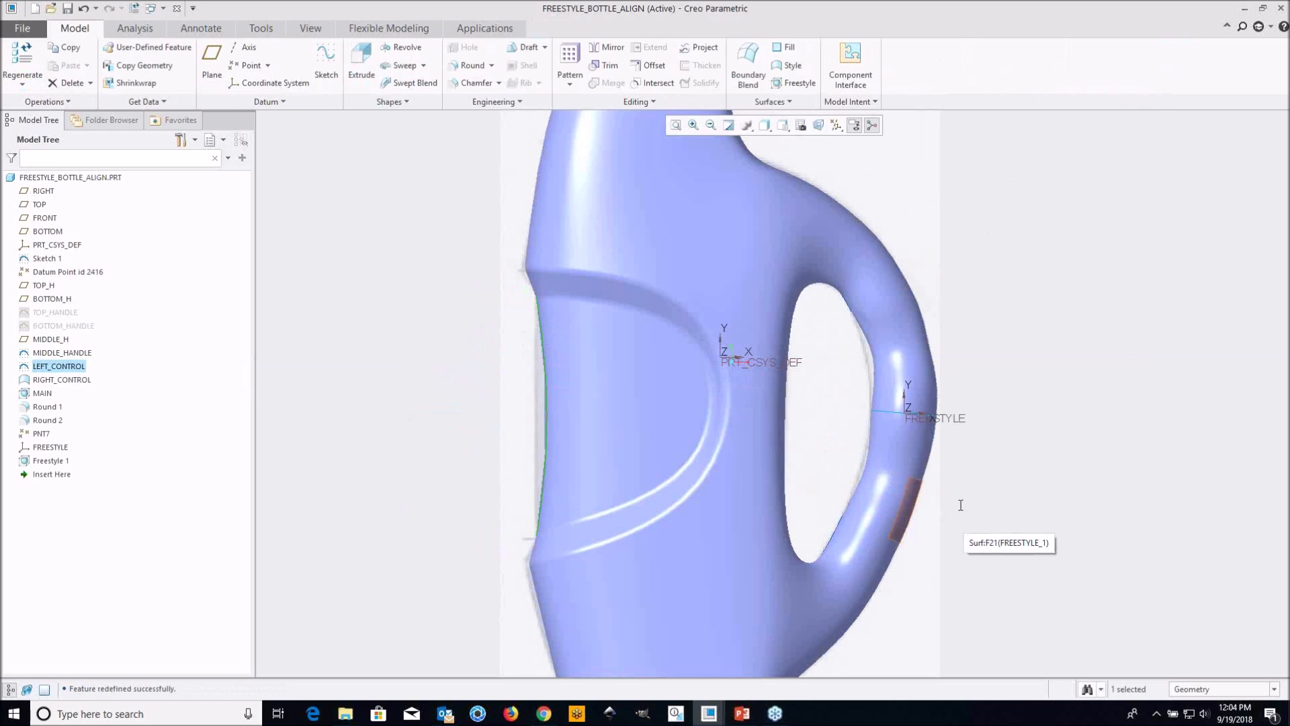
Examine the bottle's handle from several angles, checking how its shape relates to the control curves and the FREESTYLE coordinate system
middle_drag(876, 492, 670, 453)
scroll(761, 422, down, 2)
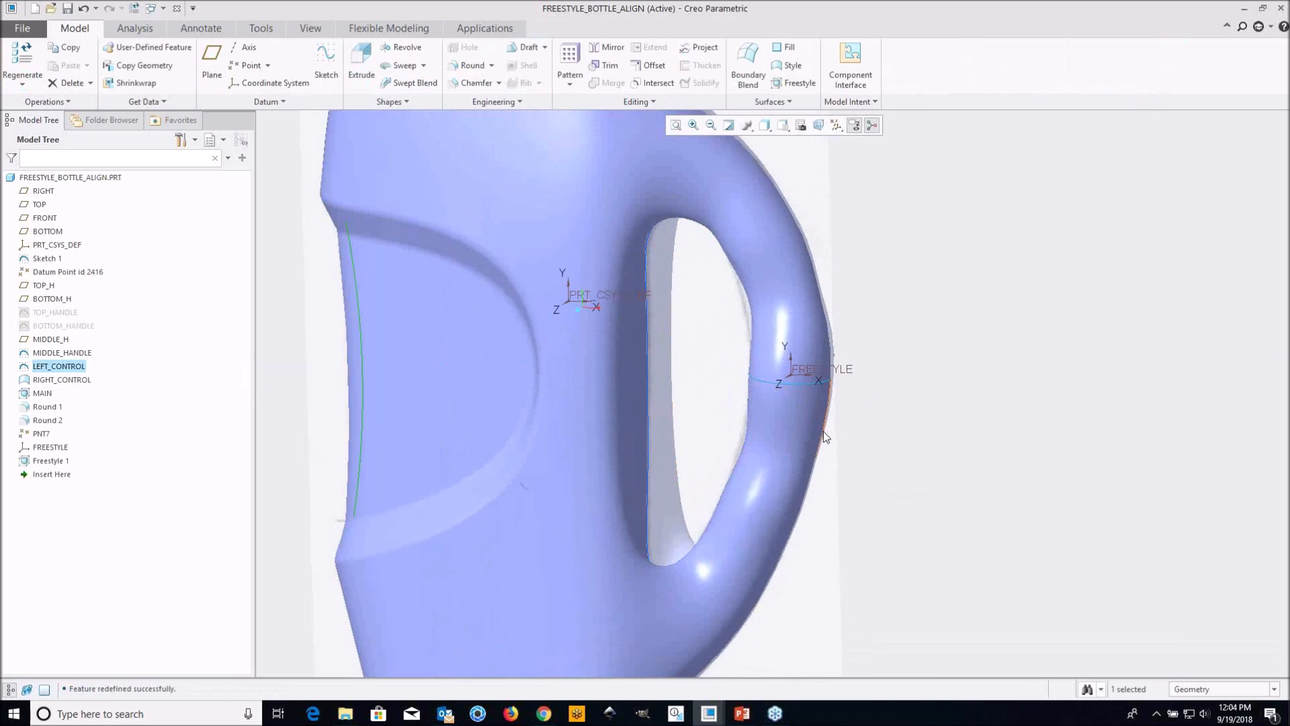
mouse_move(801, 410)
shift+middle_down()
mouse_move(724, 433)
mouse_move(691, 405)
shift+middle_up()
scroll(724, 434, up, 4)
scroll(692, 407, down, 6)
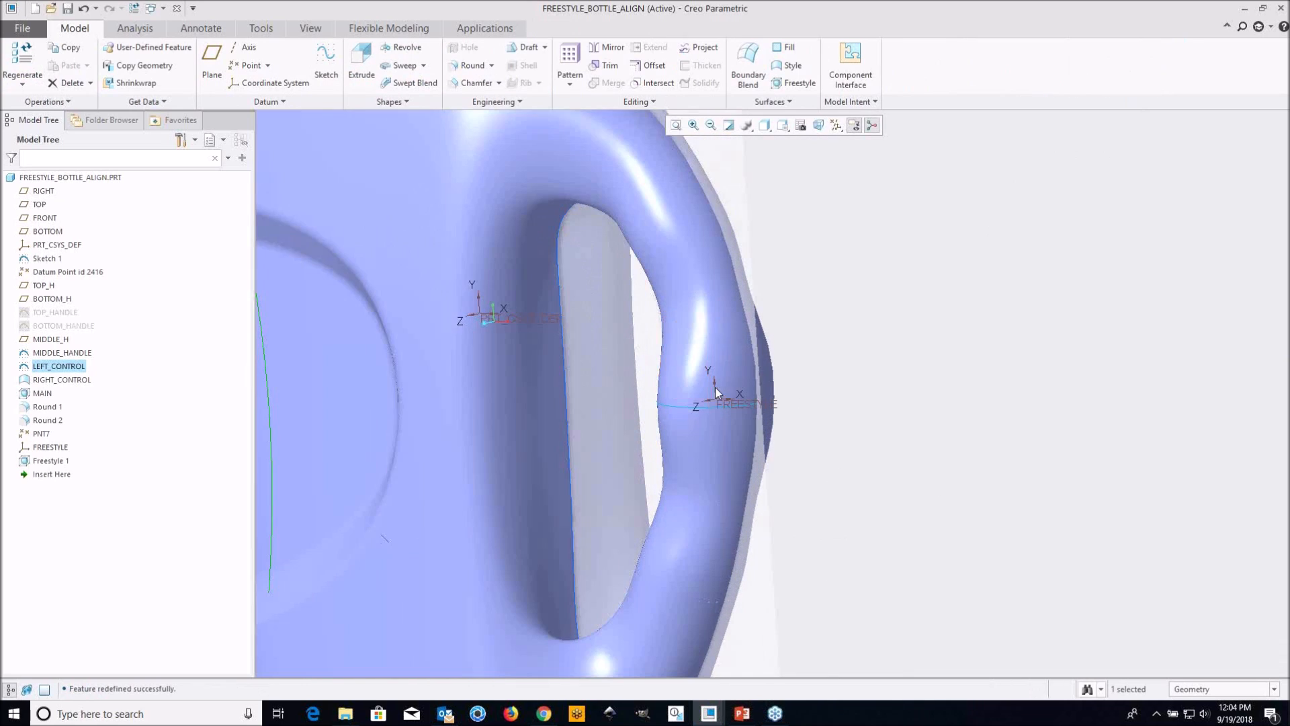
scroll(699, 408, up, 5)
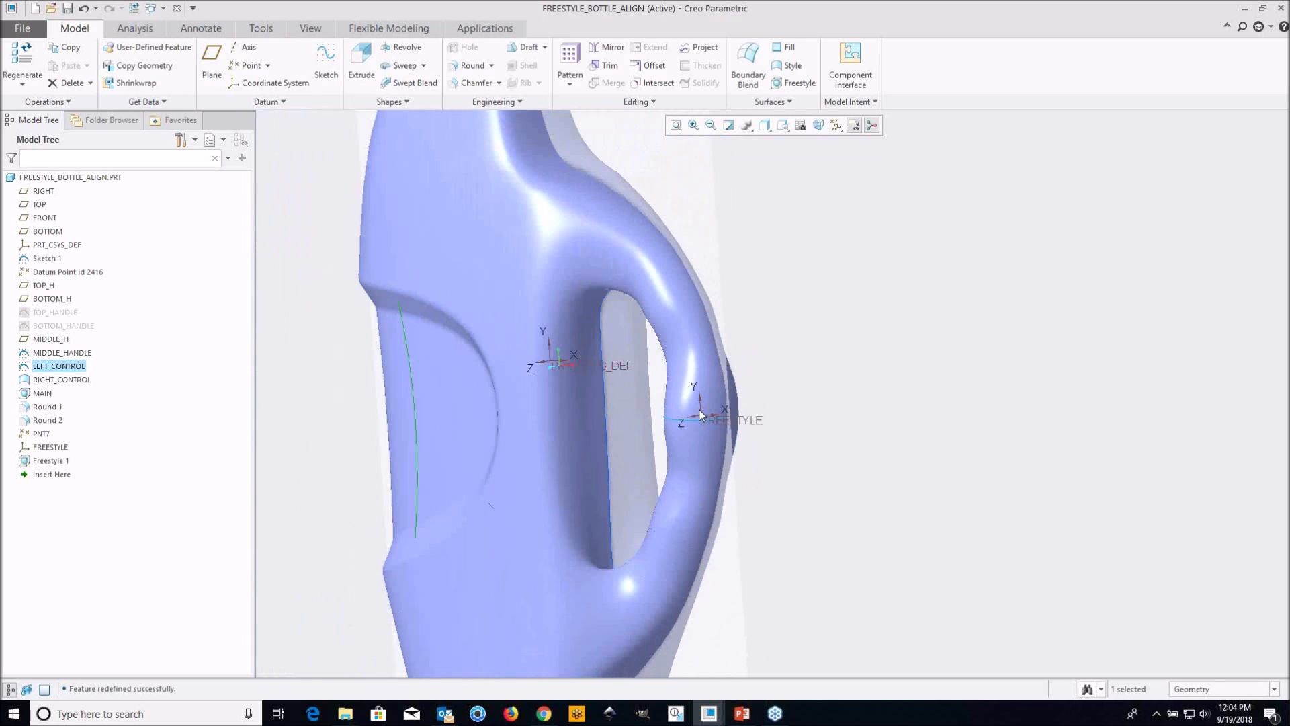
scroll(698, 409, up, 4)
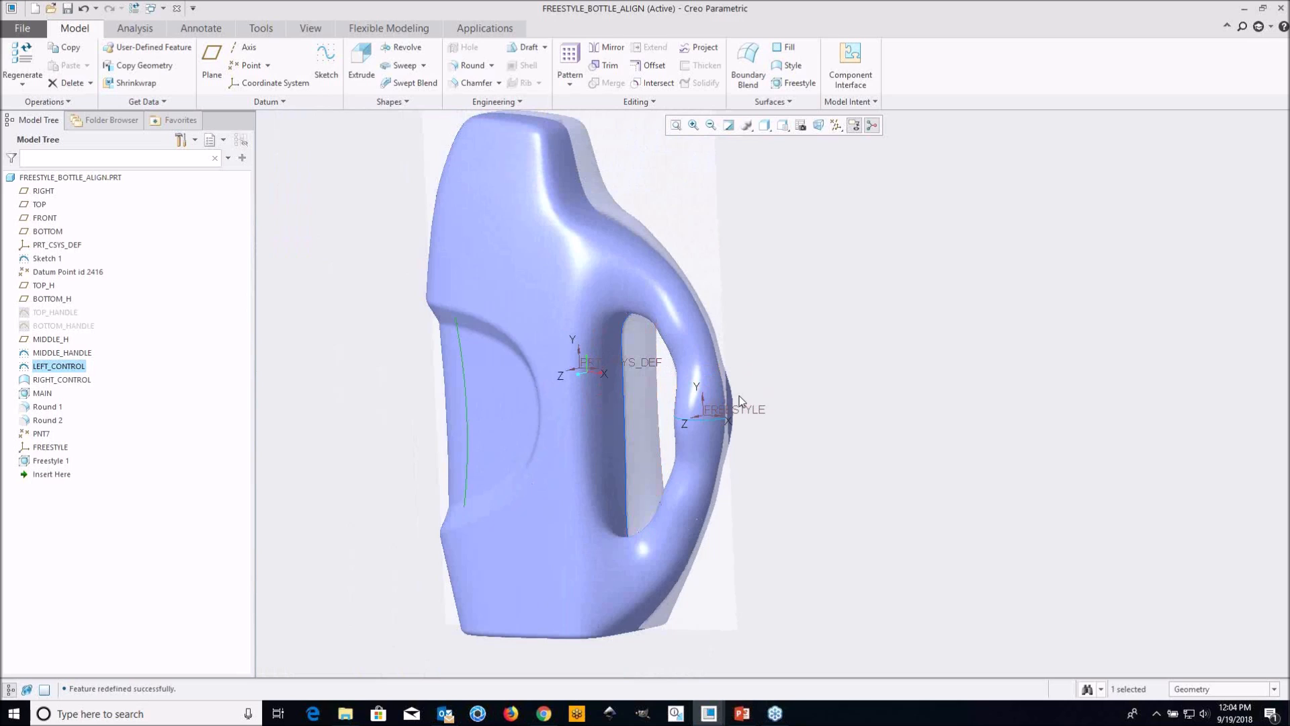
click(1094, 479)
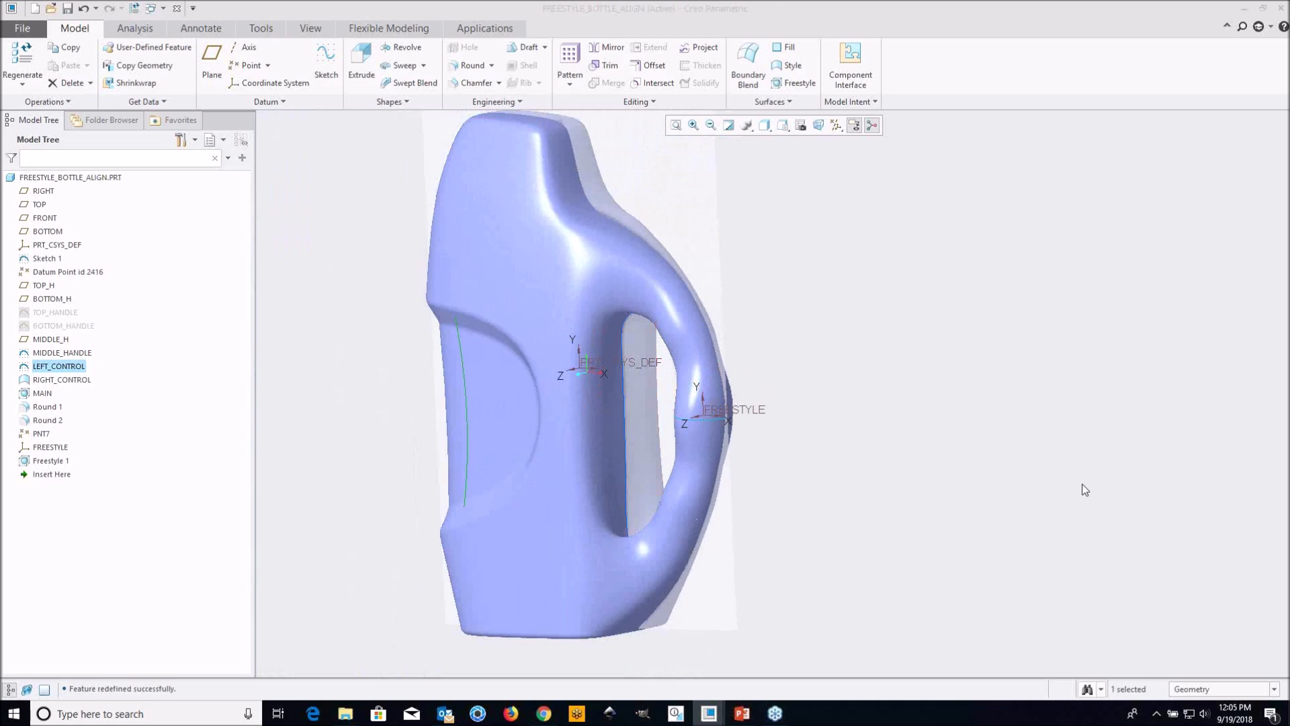
Switch to the Boundary Systems Freestyle Modeling presentation in PowerPoint, start the slide show from the first slide and advance to the Agenda slide
click(742, 713)
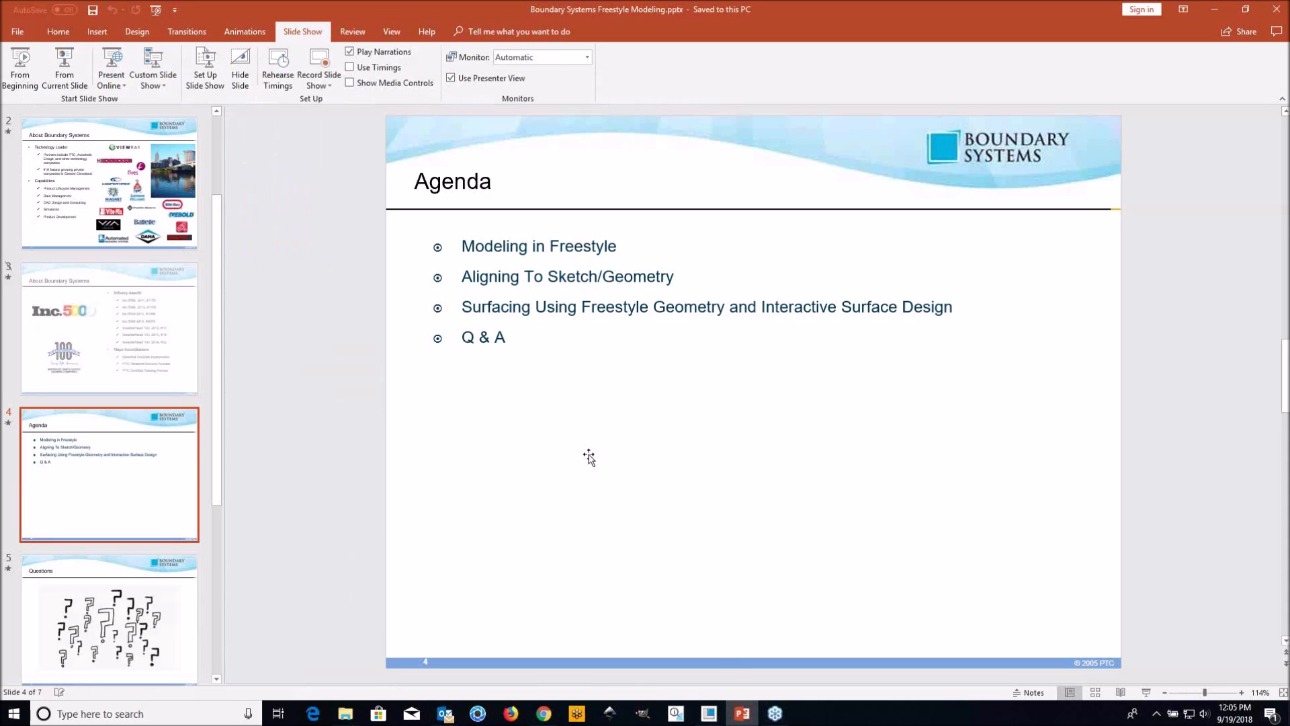
click(19, 70)
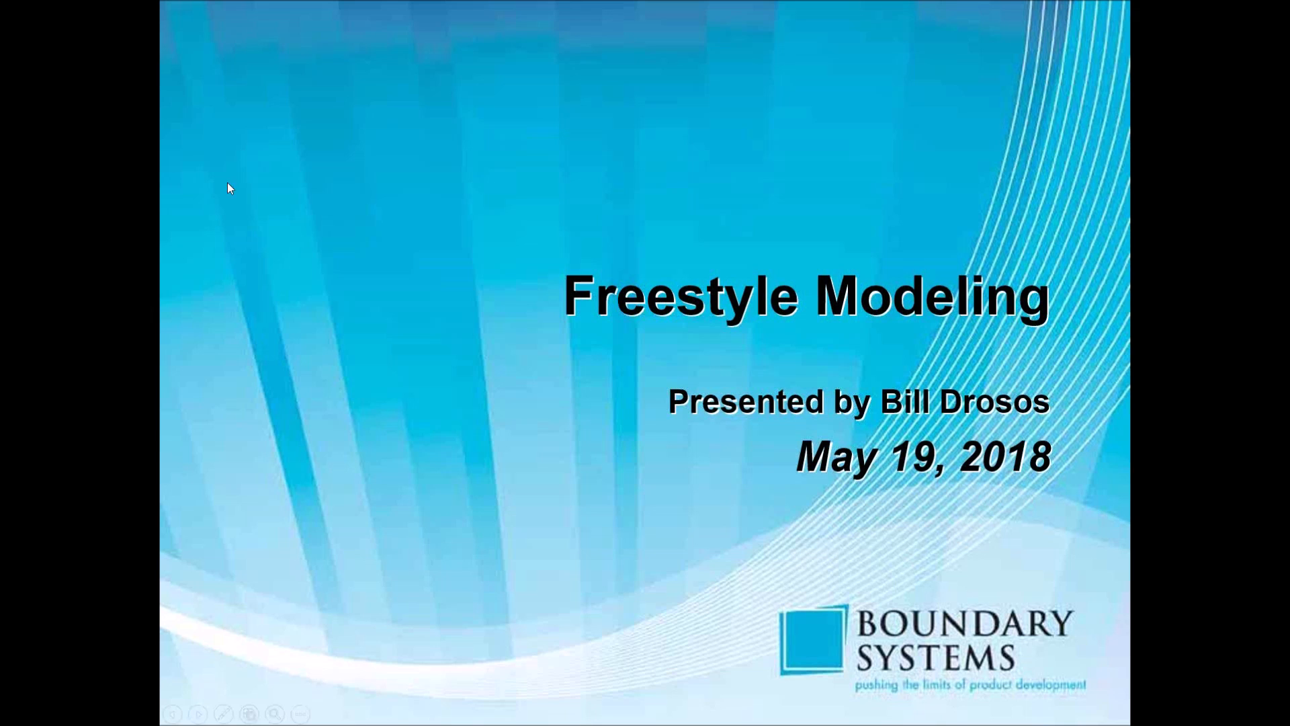
click(316, 242)
click(316, 242)
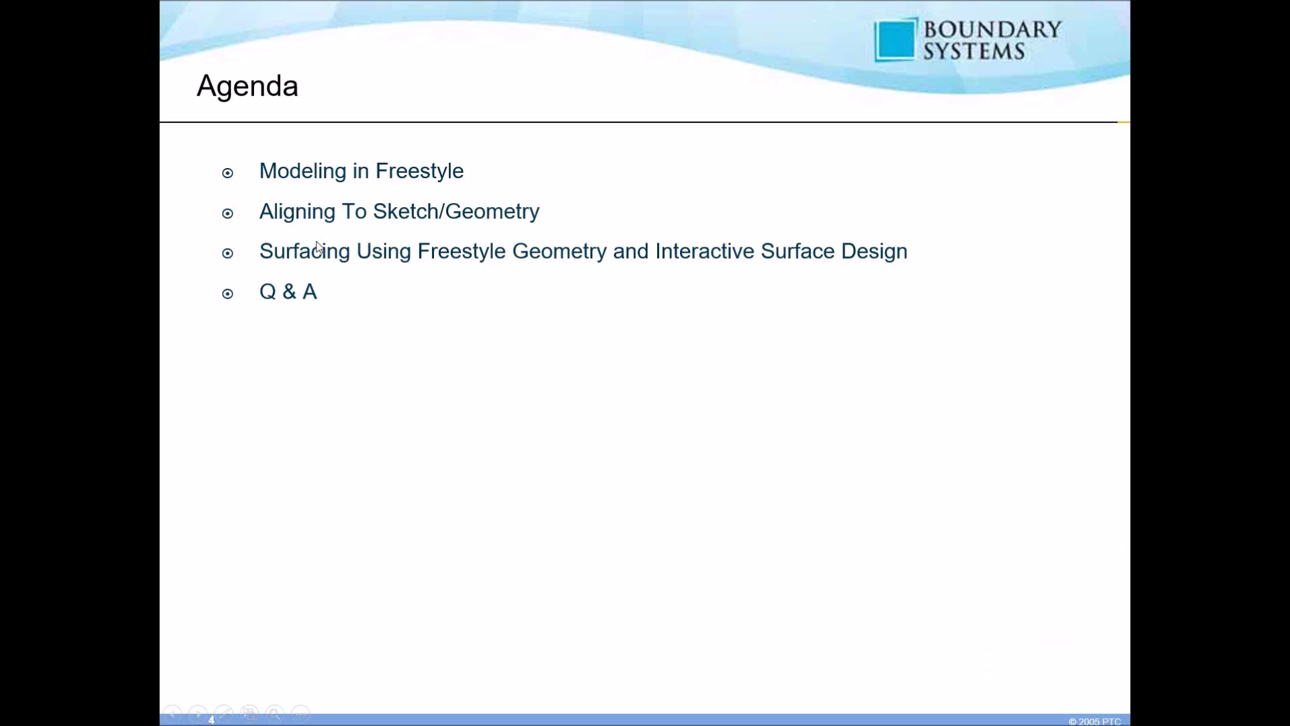